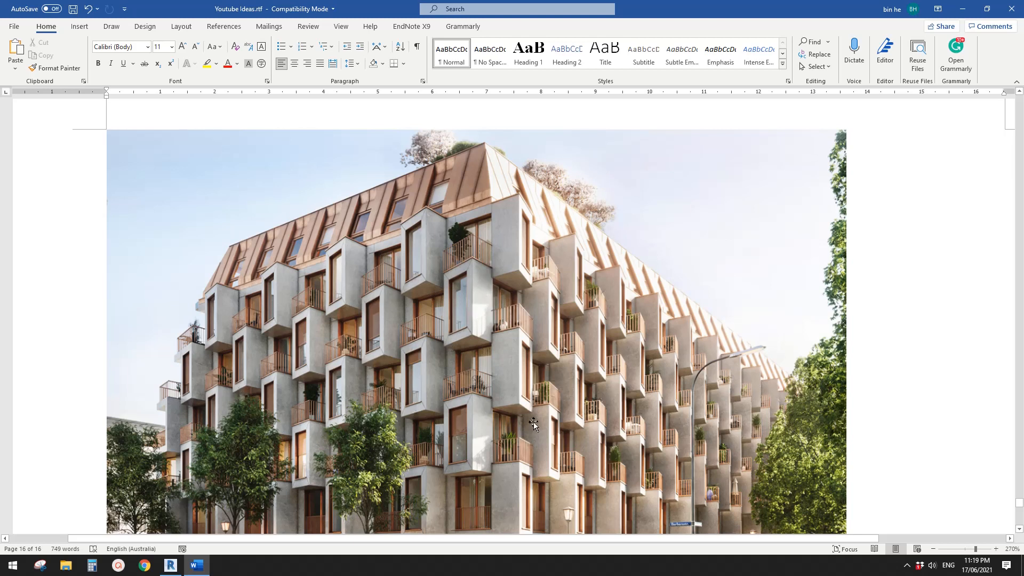
Step: Switch to Revit and inspect the finished façade mass with its staggered protruding boxes
{"action": "left_click", "coordinate": [171, 565]}
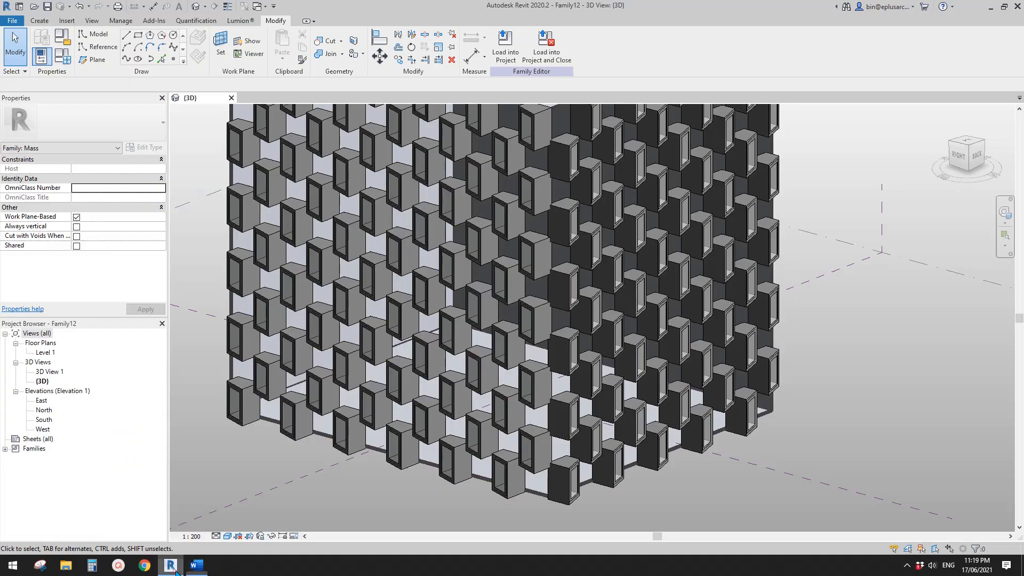
{"action": "middle_click_drag", "start_coordinate": [586, 336], "coordinate": [912, 454], "text": "shift"}
{"action": "middle_click_drag", "start_coordinate": [638, 430], "coordinate": [674, 452]}
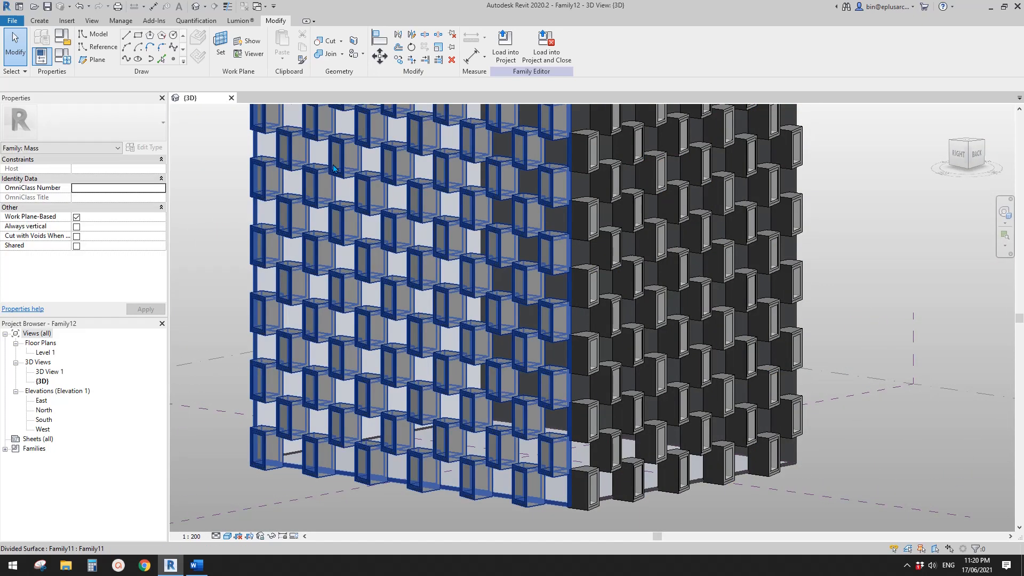
Step: Close the façade mass family and create a new family from the Metric Curtain Panel Pattern Based template
{"action": "left_click", "coordinate": [231, 98]}
{"action": "left_click", "coordinate": [535, 277]}
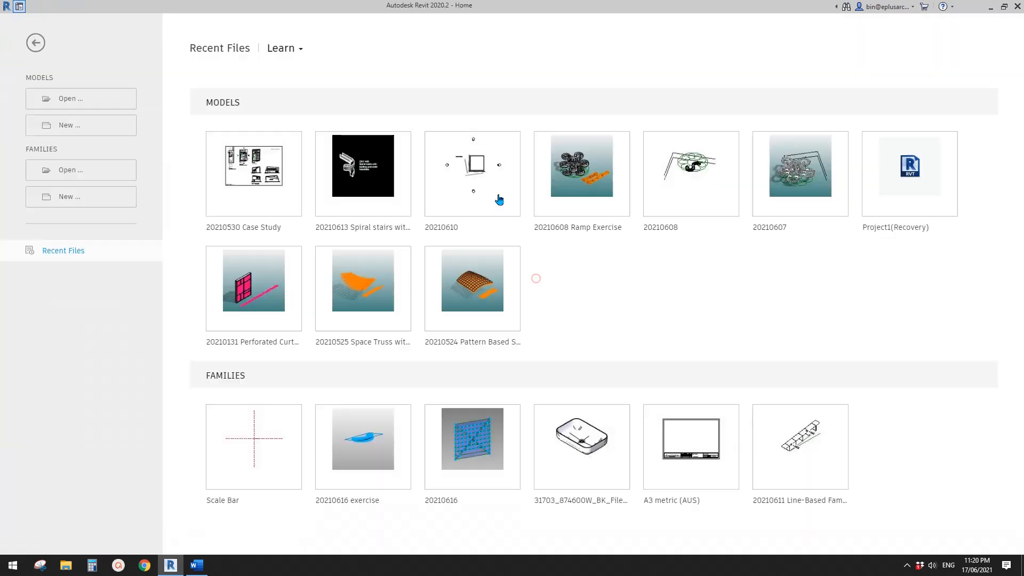
{"action": "left_click", "coordinate": [70, 197]}
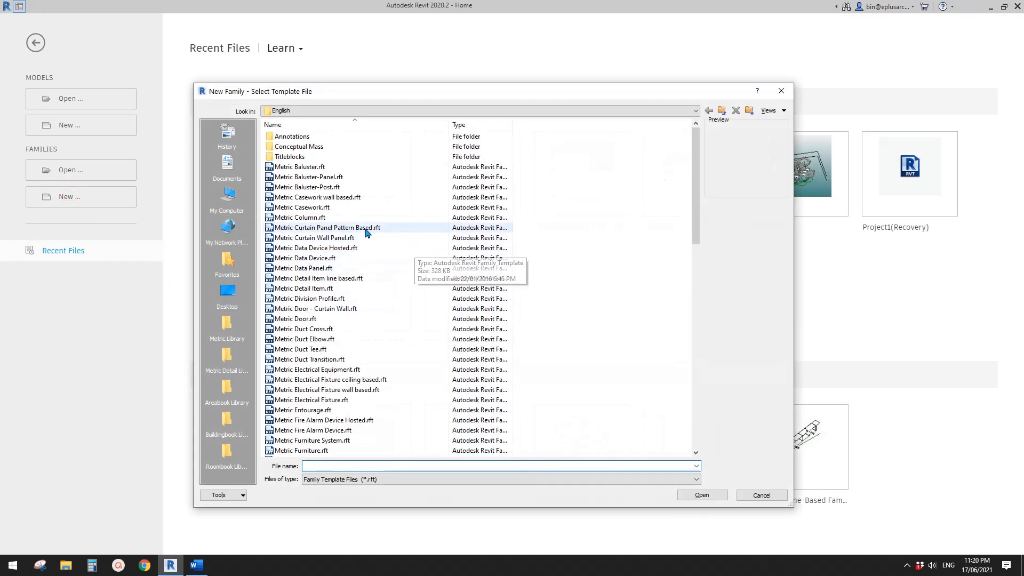
{"action": "left_click", "coordinate": [350, 229]}
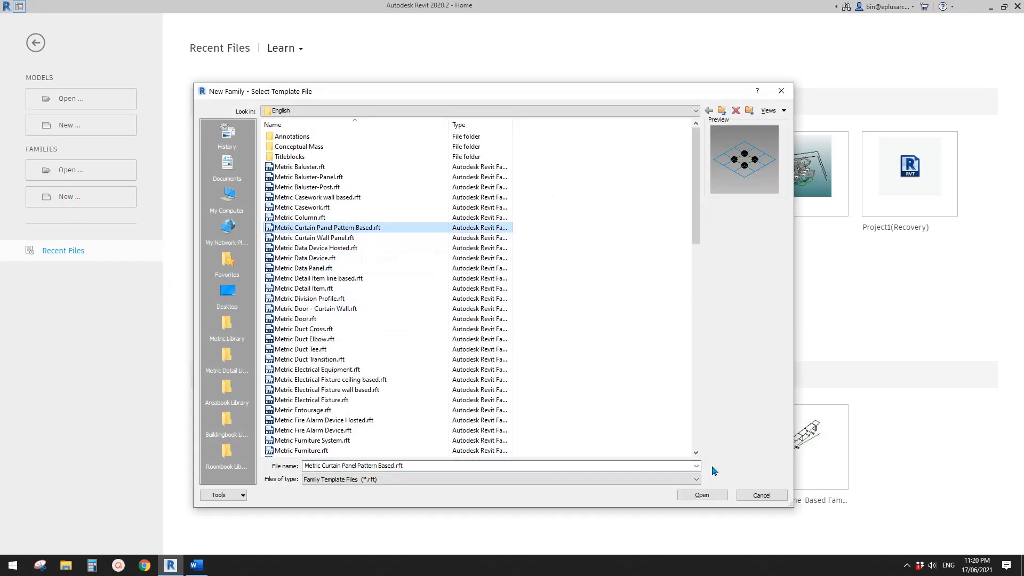
{"action": "left_click", "coordinate": [712, 495]}
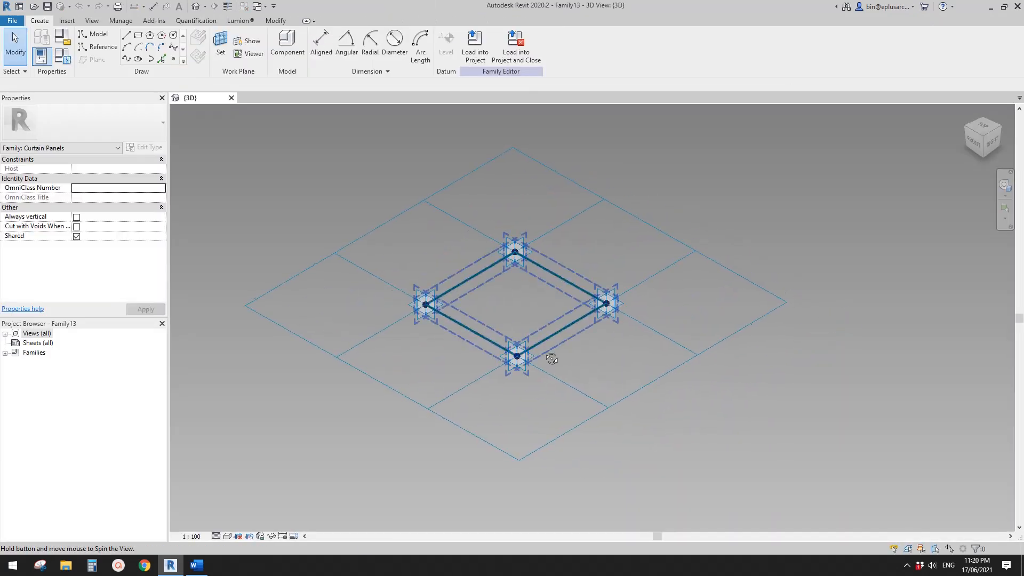
Step: Change the tile pattern grid type to Rectangle Checkerboard
{"action": "middle_click_drag", "start_coordinate": [551, 358], "coordinate": [567, 377], "text": "shift"}
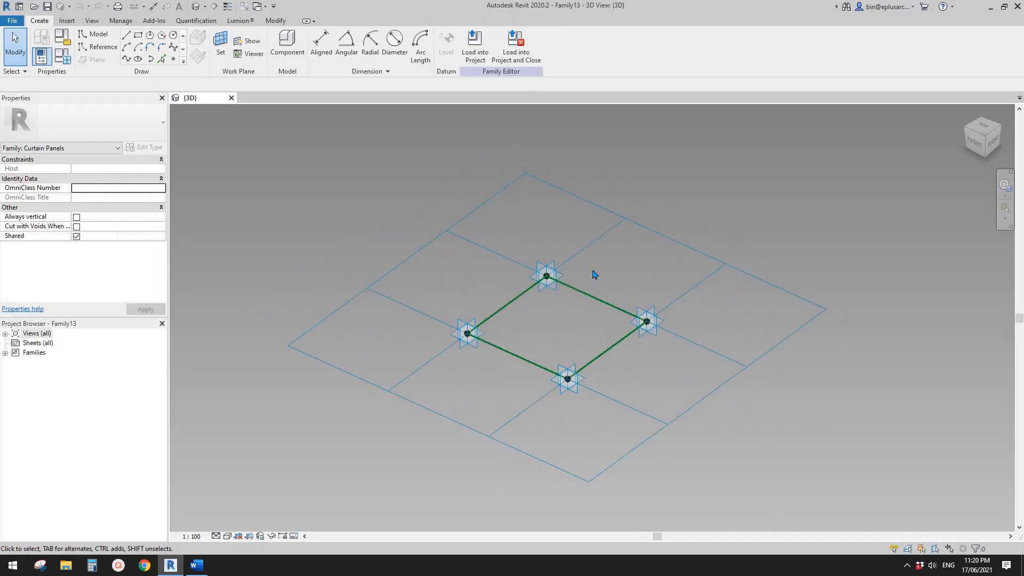
{"action": "left_click", "coordinate": [635, 223]}
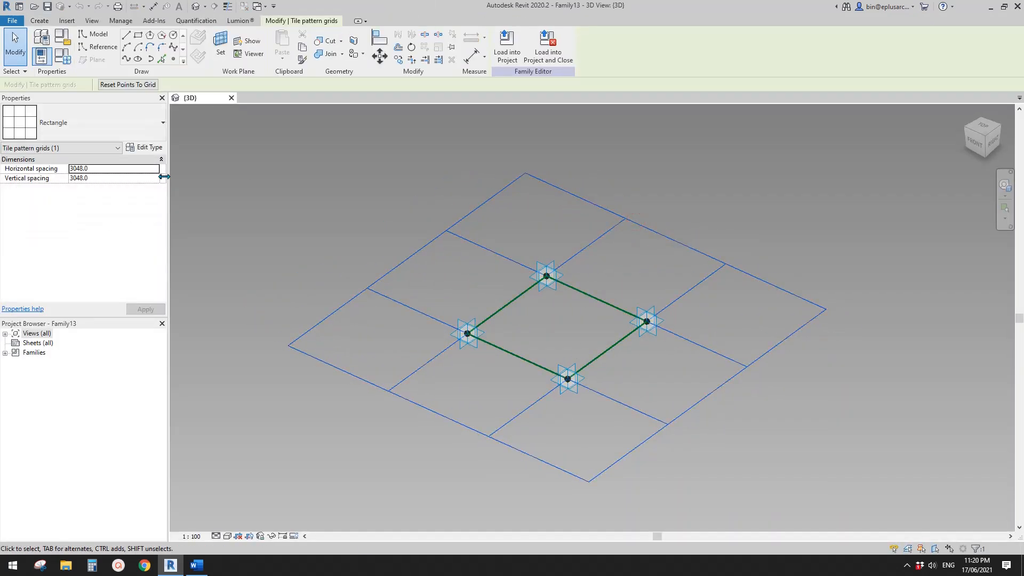
{"action": "left_click", "coordinate": [110, 129]}
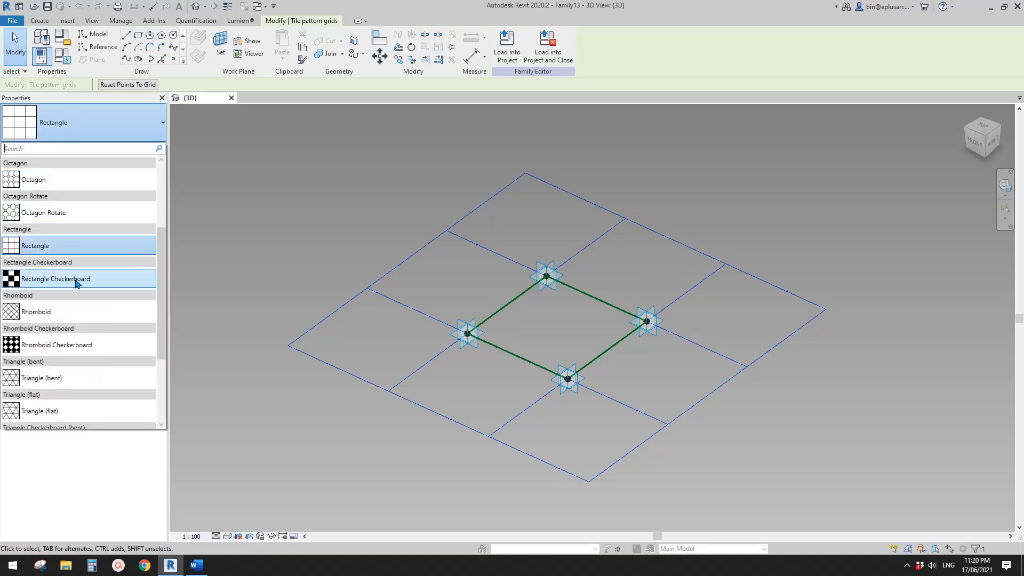
{"action": "left_click", "coordinate": [75, 282]}
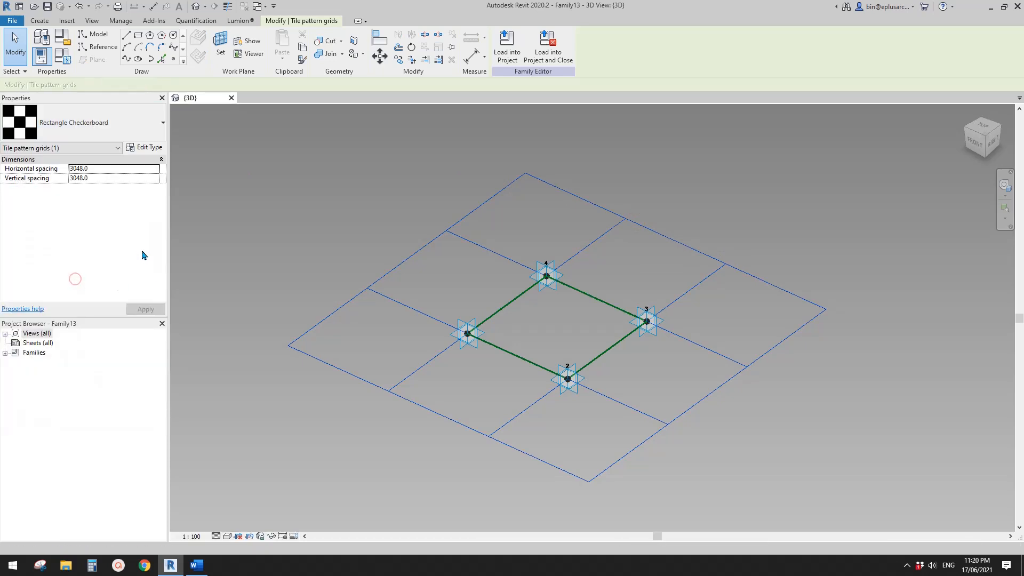
{"action": "left_click", "coordinate": [507, 298]}
Step: Capture the panel grid area of the 3D view as a snip with the Snipping Tool
{"action": "mouse_move", "coordinate": [507, 326]}
{"action": "middle_mouse_down", "text": "shift"}
{"action": "mouse_move", "coordinate": [535, 327]}
{"action": "mouse_move", "coordinate": [516, 321]}
{"action": "middle_mouse_up", "text": "shift"}
{"action": "left_click", "coordinate": [40, 565]}
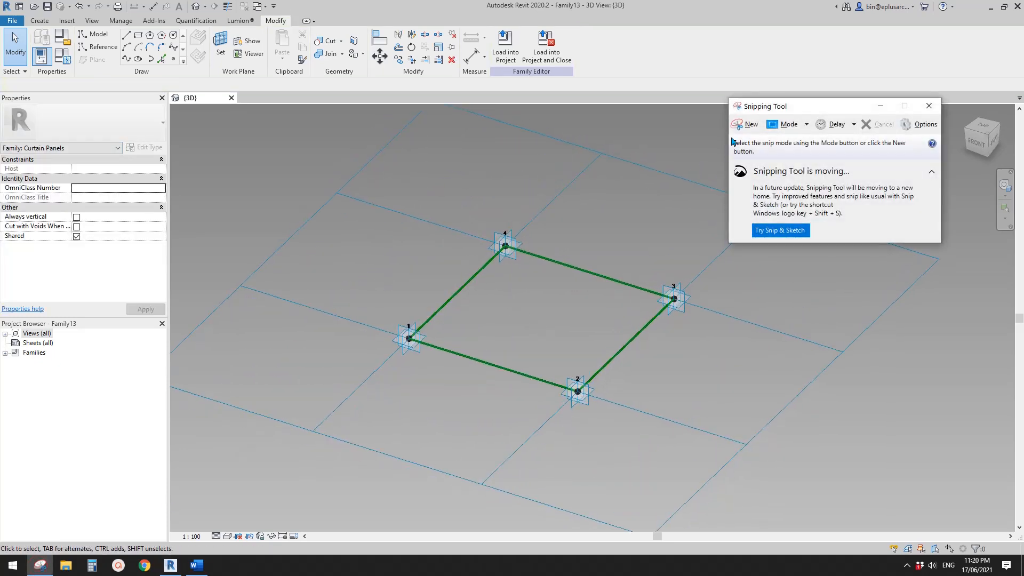
{"action": "left_click", "coordinate": [749, 125]}
{"action": "left_click_drag", "start_coordinate": [296, 135], "coordinate": [860, 485]}
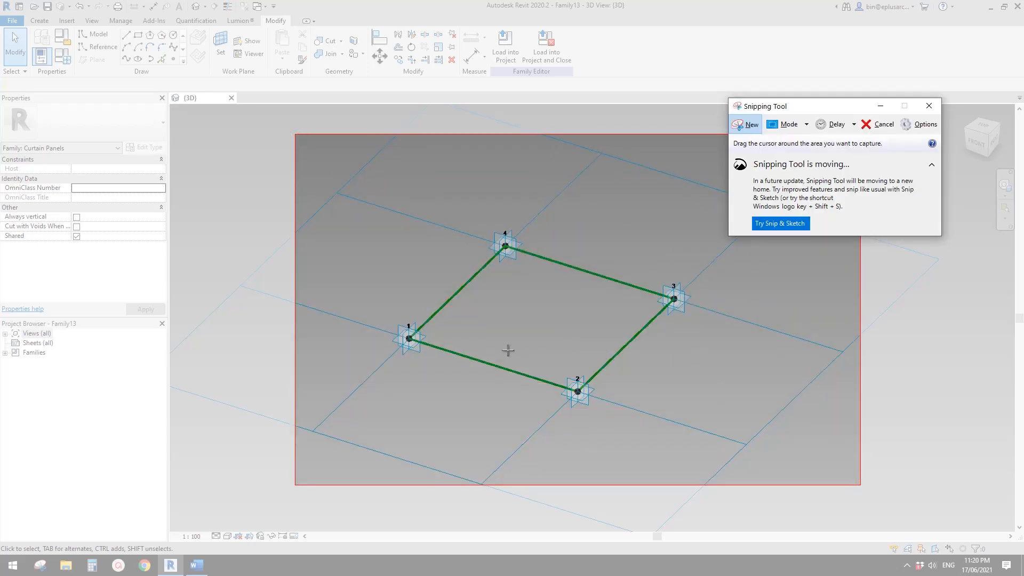
{"action": "left_click", "coordinate": [751, 125]}
{"action": "left_click", "coordinate": [752, 122]}
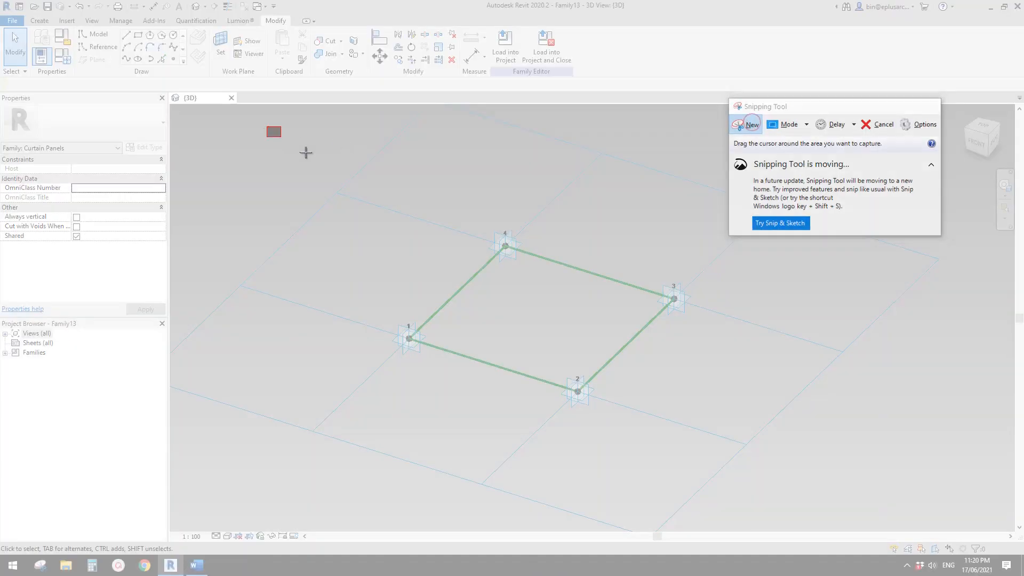
{"action": "left_click_drag", "start_coordinate": [267, 126], "coordinate": [892, 498]}
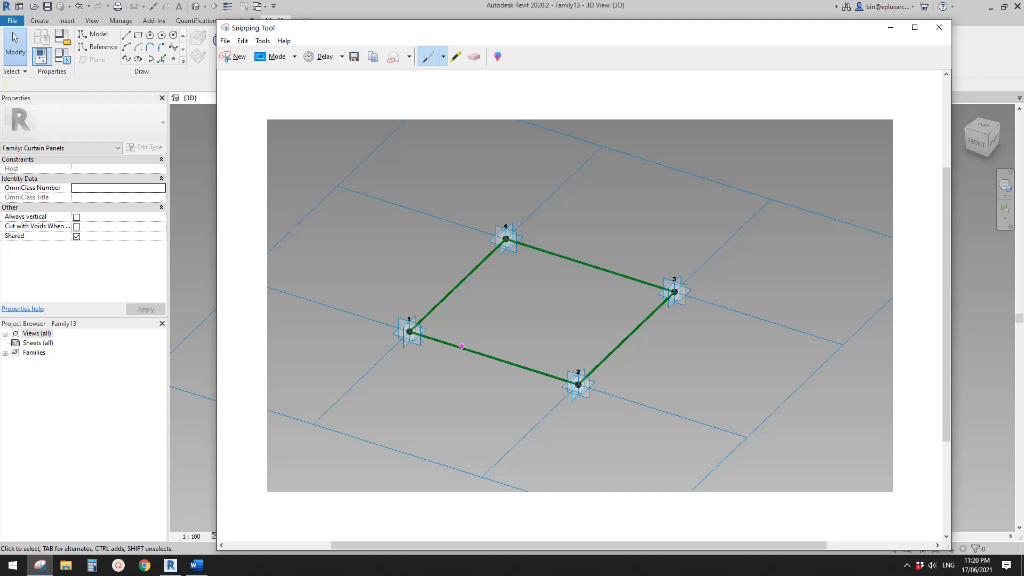
Step: Sketch the box base on the snip along points 2 and 3, closed by a line between edges 1–2 and 3–4
{"action": "left_click_drag", "start_coordinate": [461, 346], "coordinate": [572, 381]}
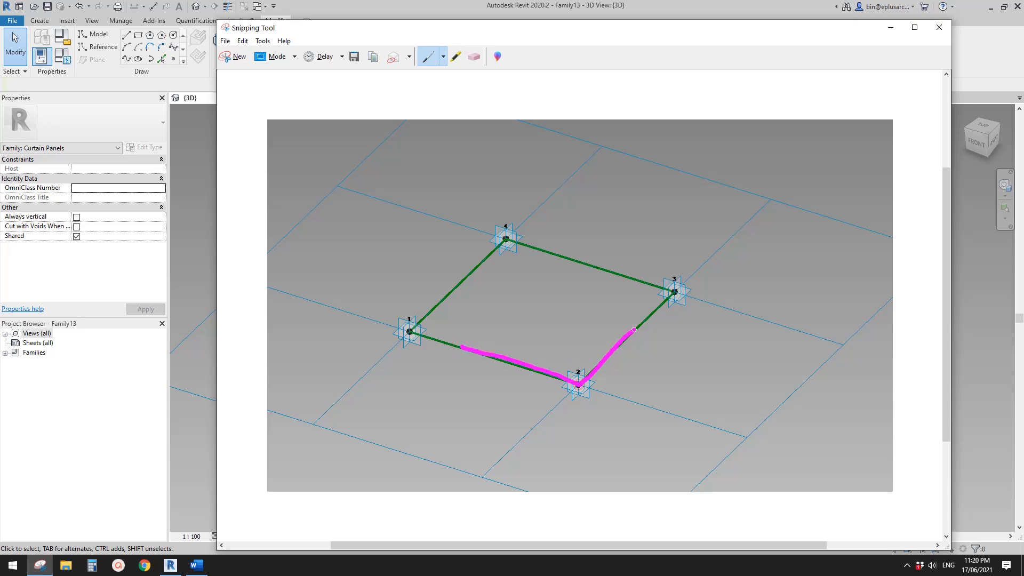
{"action": "left_click_drag", "start_coordinate": [634, 330], "coordinate": [673, 295]}
{"action": "left_click_drag", "start_coordinate": [548, 249], "coordinate": [595, 270]}
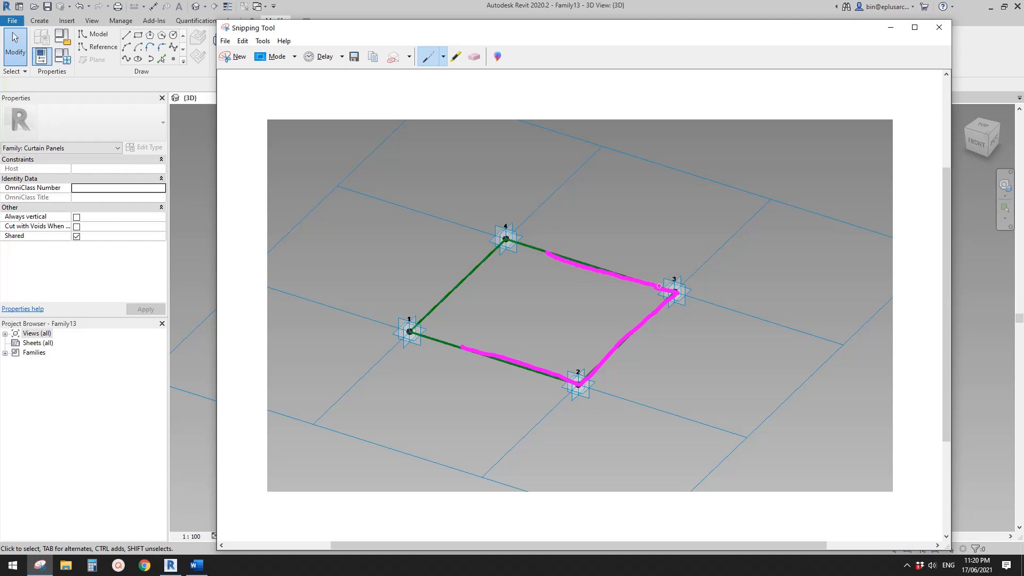
{"action": "mouse_move", "coordinate": [659, 286]}
{"action": "left_mouse_down"}
{"action": "mouse_move", "coordinate": [536, 289]}
{"action": "mouse_move", "coordinate": [537, 262]}
{"action": "mouse_move", "coordinate": [535, 276]}
{"action": "left_mouse_up"}
{"action": "left_click", "coordinate": [476, 58]}
{"action": "left_click", "coordinate": [426, 53]}
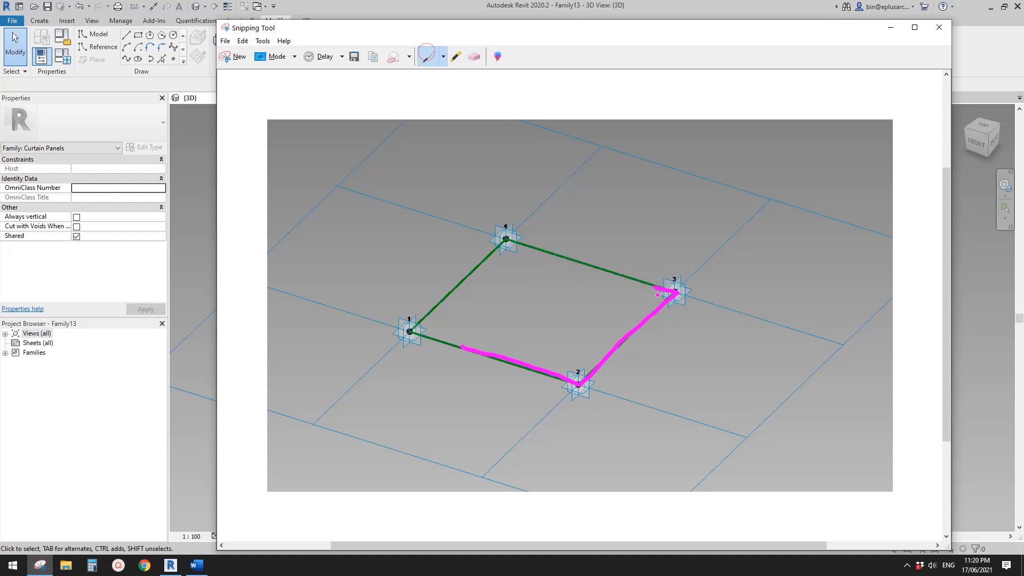
{"action": "left_click_drag", "start_coordinate": [658, 295], "coordinate": [579, 257]}
{"action": "left_click_drag", "start_coordinate": [529, 280], "coordinate": [464, 331]}
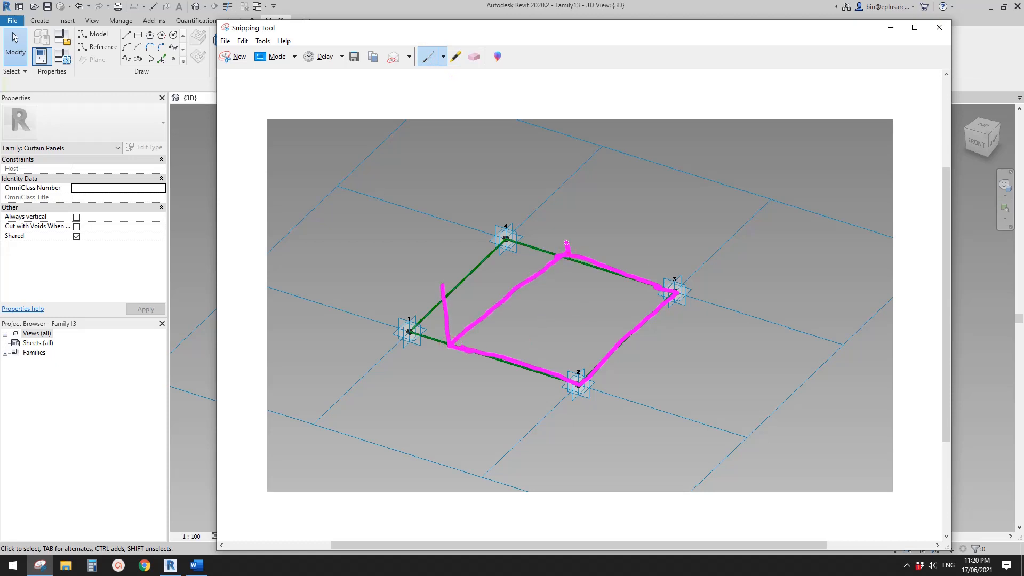
Step: Sketch the box's uprights and raised top outline on the snip, with a smaller opening inside the top face
{"action": "left_click_drag", "start_coordinate": [559, 209], "coordinate": [442, 292]}
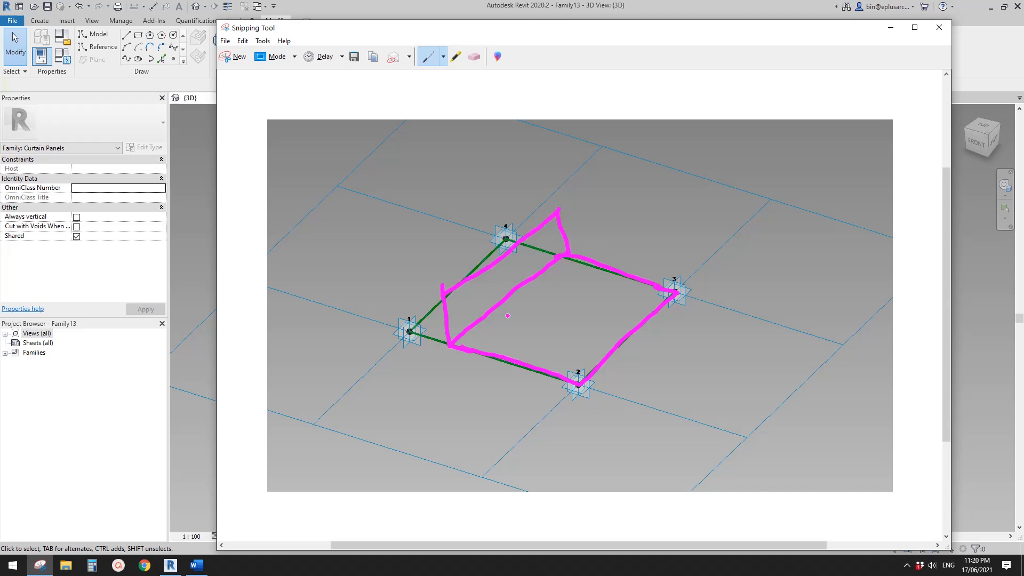
{"action": "left_click_drag", "start_coordinate": [578, 383], "coordinate": [573, 323]}
{"action": "left_click_drag", "start_coordinate": [677, 291], "coordinate": [675, 247]}
{"action": "left_click_drag", "start_coordinate": [672, 212], "coordinate": [601, 281]}
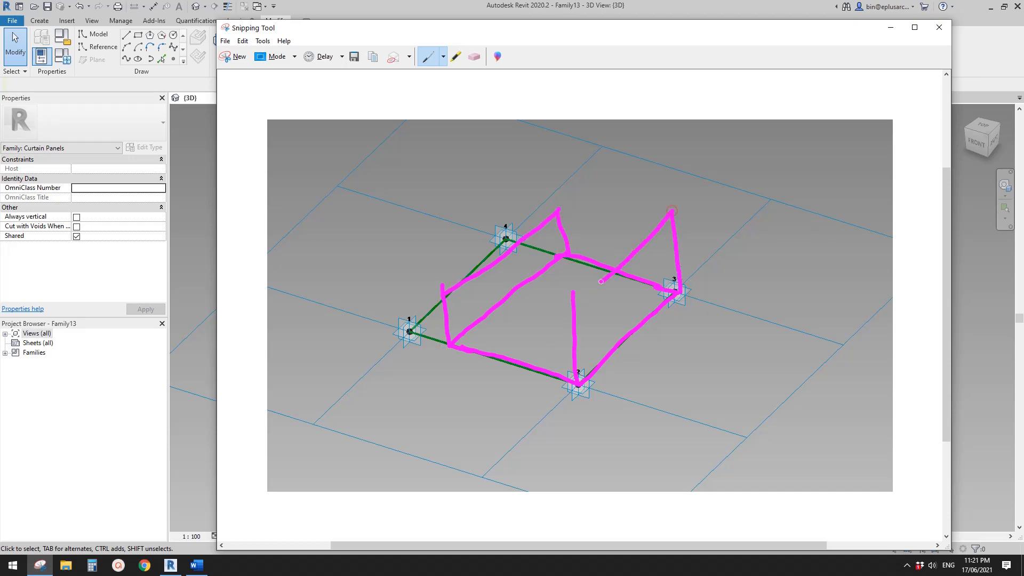
{"action": "left_click_drag", "start_coordinate": [445, 293], "coordinate": [535, 291]}
{"action": "mouse_move", "coordinate": [559, 212]}
{"action": "left_mouse_down"}
{"action": "mouse_move", "coordinate": [618, 212]}
{"action": "mouse_move", "coordinate": [501, 274]}
{"action": "left_mouse_up"}
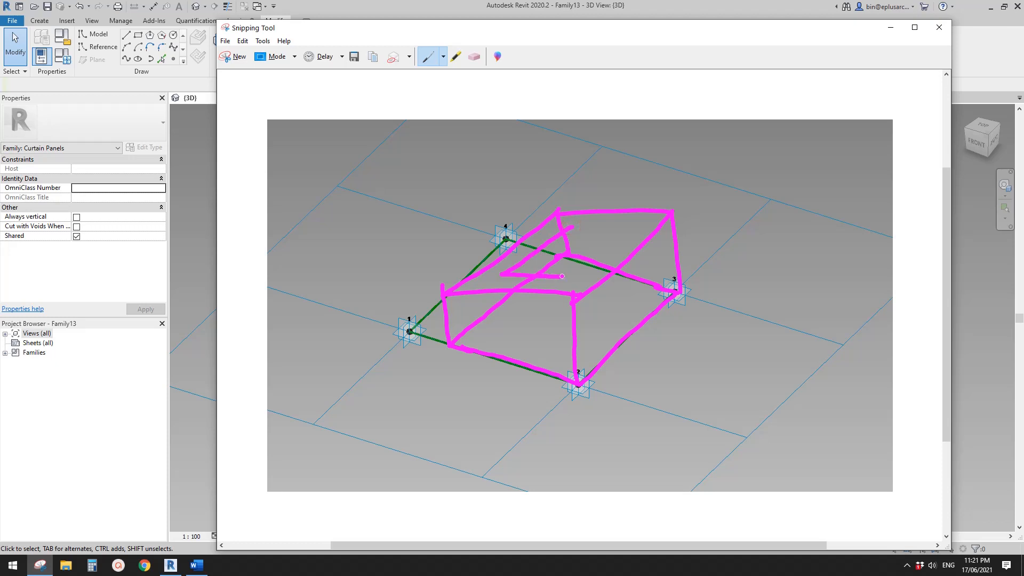
{"action": "left_click_drag", "start_coordinate": [575, 277], "coordinate": [632, 232]}
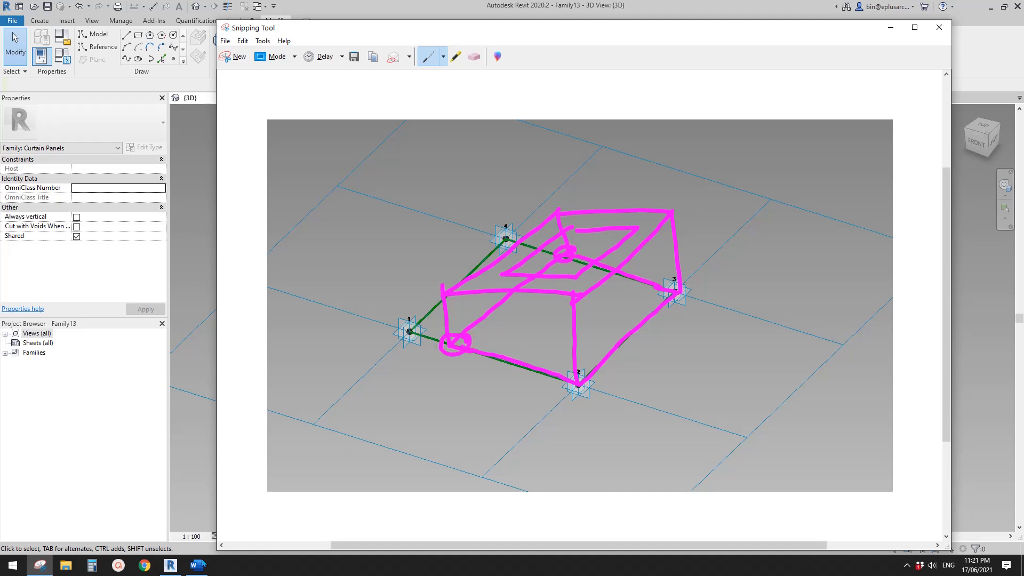
Step: Switch back to Revit and place one reference point on edge 1–2 and one on edge 3–4, near points 1 and 4
{"action": "left_click", "coordinate": [170, 564]}
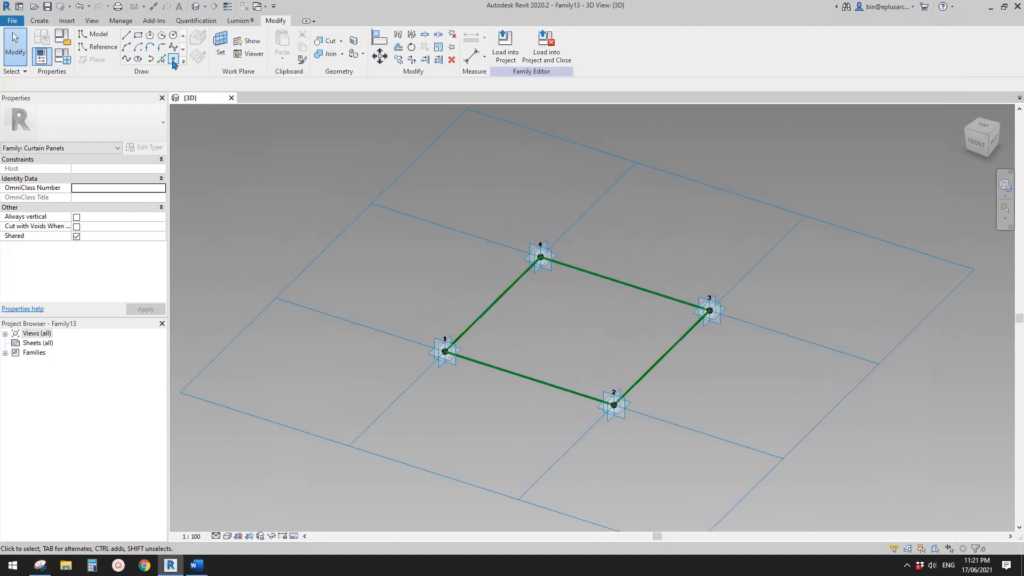
{"action": "left_click", "coordinate": [174, 60]}
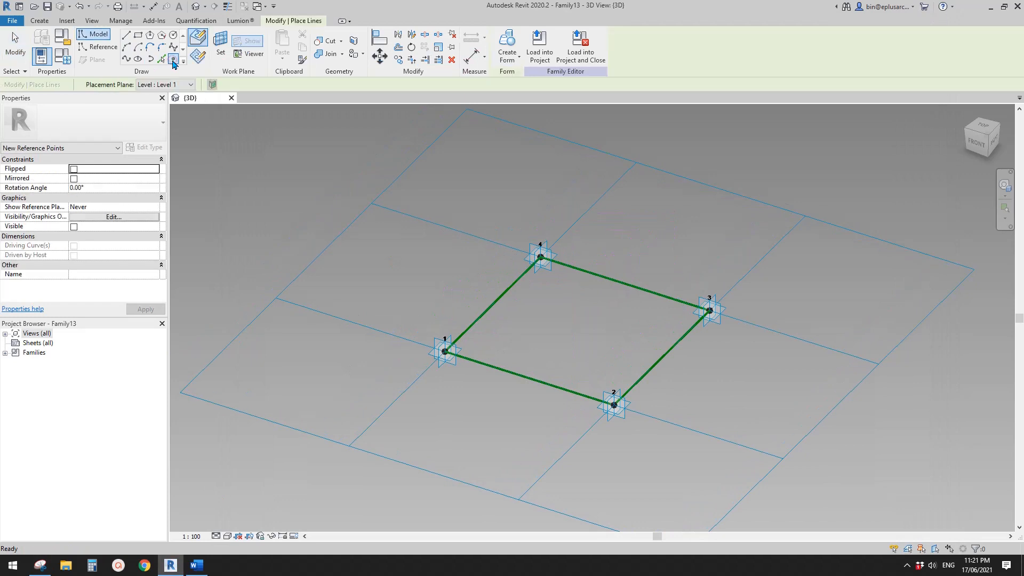
{"action": "left_click", "coordinate": [197, 41]}
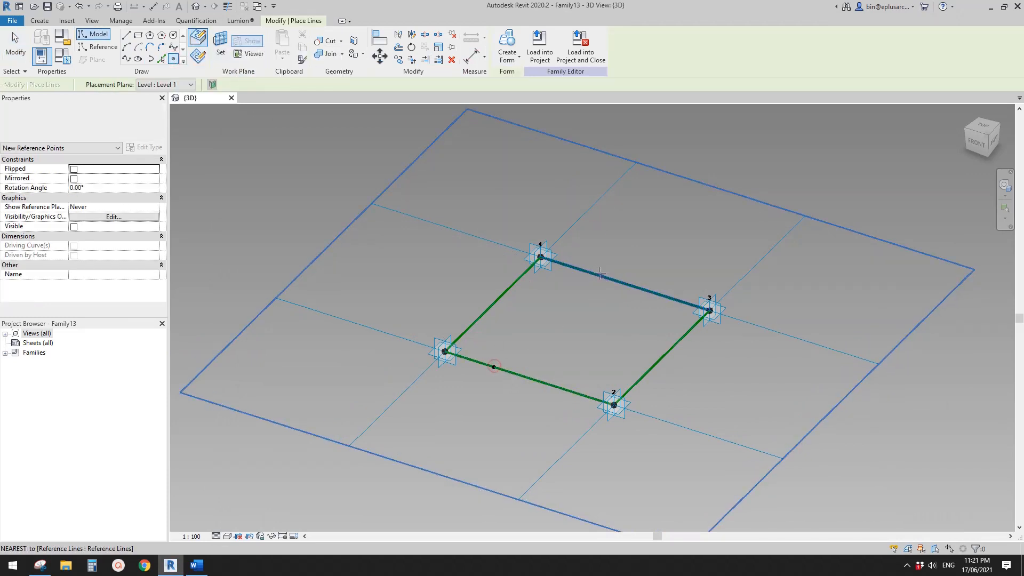
{"action": "left_click", "coordinate": [589, 272]}
{"action": "key", "text": "Escape"}
{"action": "key", "text": "Escape"}
Step: Set the measurement type of the reference point on edge 3–4 to Segment Length
{"action": "scroll", "coordinate": [617, 310], "scroll_direction": "up", "scroll_amount": 2}
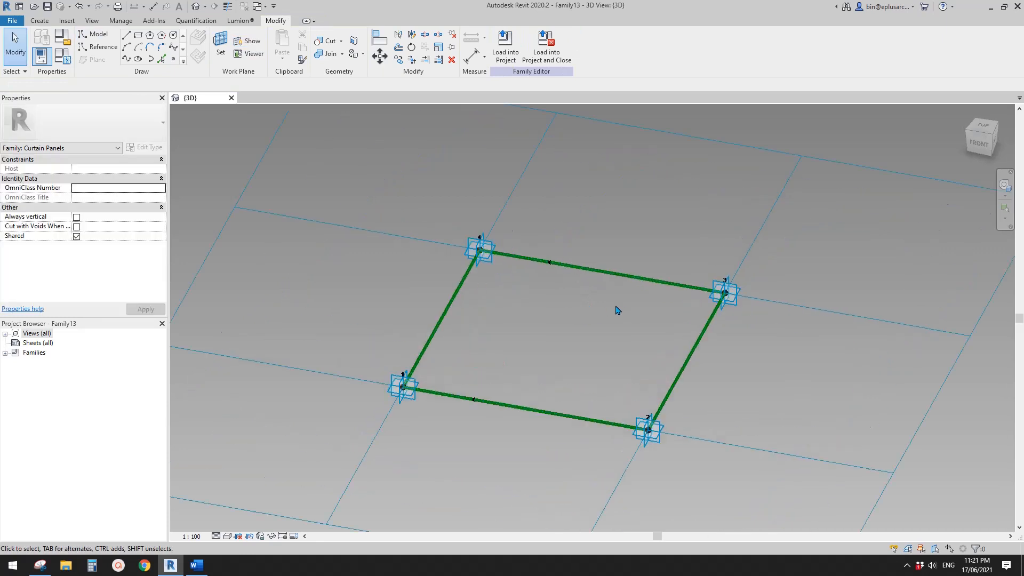
{"action": "left_click_drag", "start_coordinate": [528, 230], "coordinate": [568, 288]}
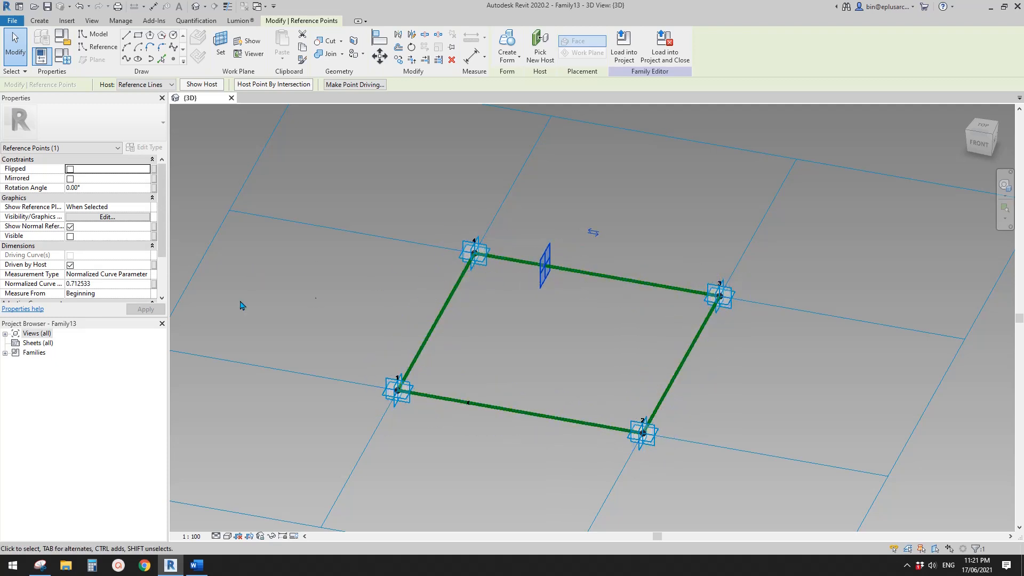
{"action": "left_click", "coordinate": [145, 274]}
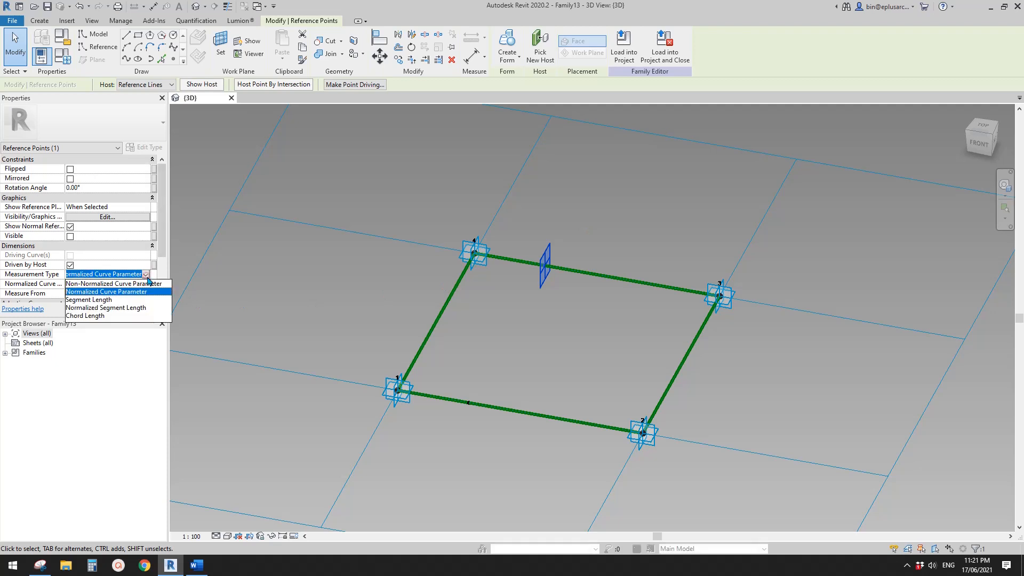
{"action": "left_click", "coordinate": [87, 300]}
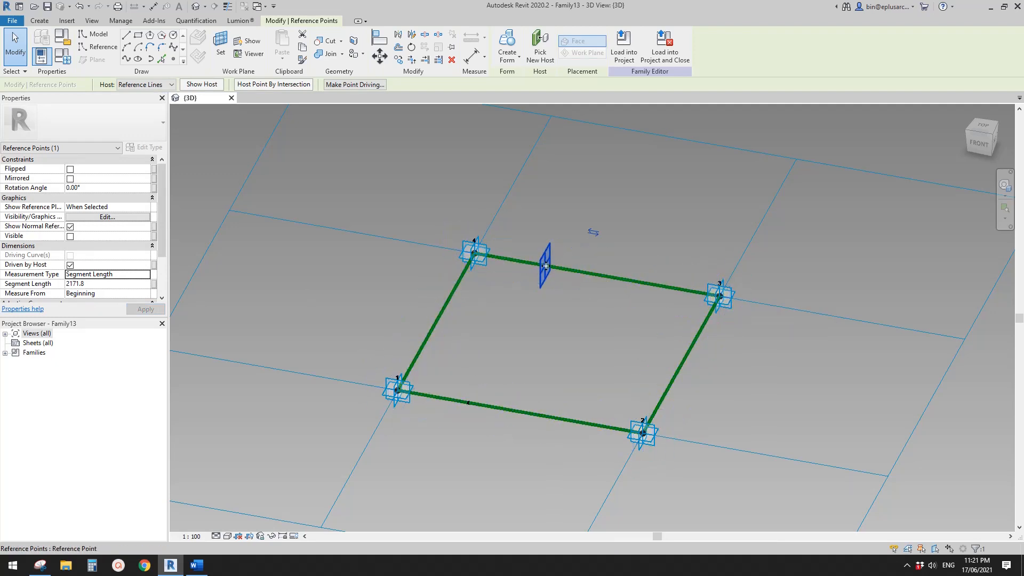
Step: Associate the segment length of the point on edge 3–4 with a new family type parameter named W
{"action": "middle_click_drag", "start_coordinate": [546, 308], "coordinate": [527, 304]}
{"action": "left_click", "coordinate": [153, 285]}
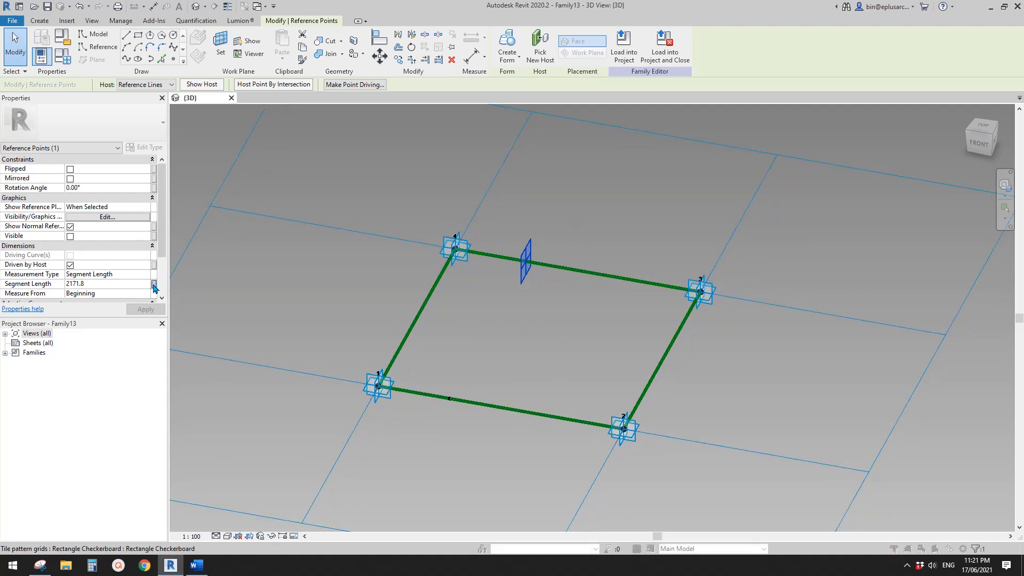
{"action": "left_click", "coordinate": [269, 346]}
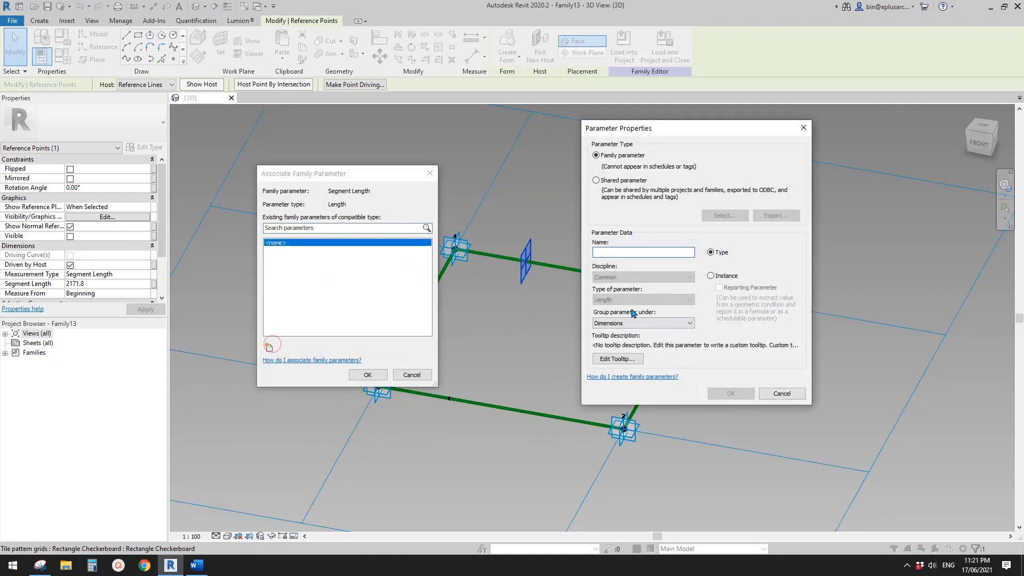
{"action": "type", "text": "W"}
{"action": "left_click", "coordinate": [731, 393]}
{"action": "left_click", "coordinate": [367, 374]}
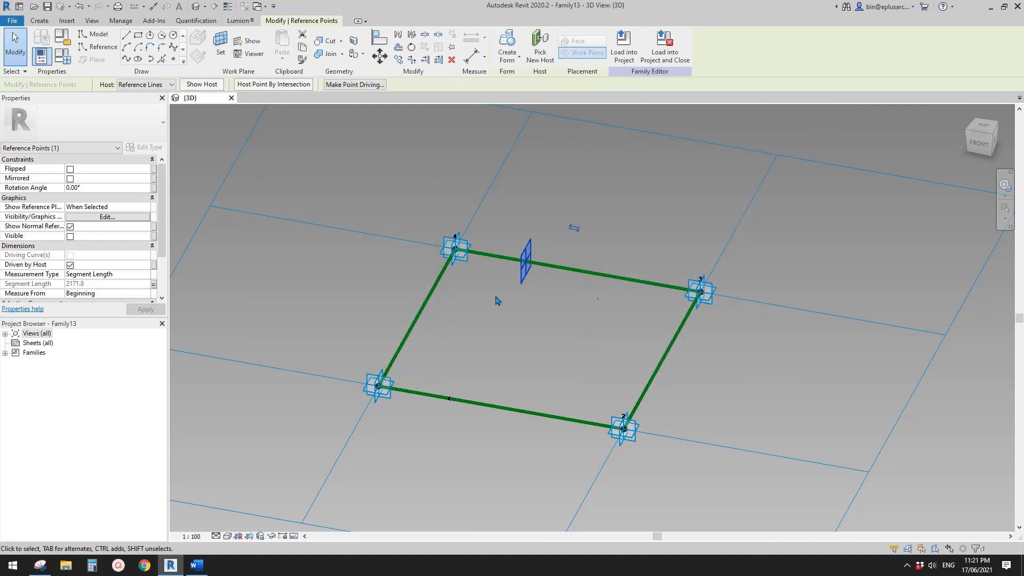
Step: Set the reference point on edge 1–2 to be measured from the End of its line
{"action": "middle_click_drag", "start_coordinate": [571, 321], "coordinate": [519, 360], "text": "shift"}
{"action": "left_click", "coordinate": [432, 346]}
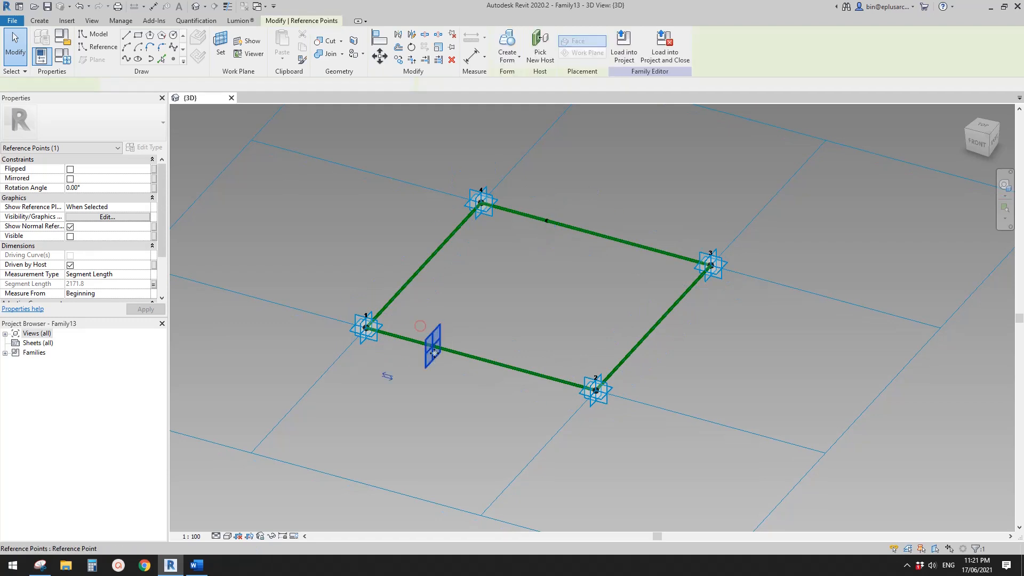
{"action": "scroll", "coordinate": [400, 406], "scroll_direction": "down", "scroll_amount": 2}
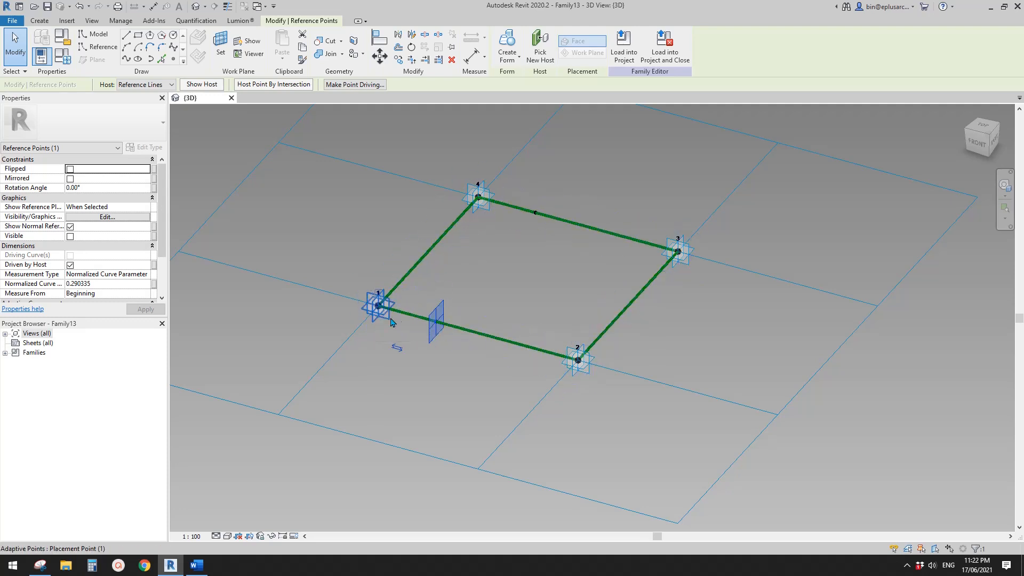
{"action": "left_click", "coordinate": [144, 294]}
{"action": "left_click", "coordinate": [73, 311]}
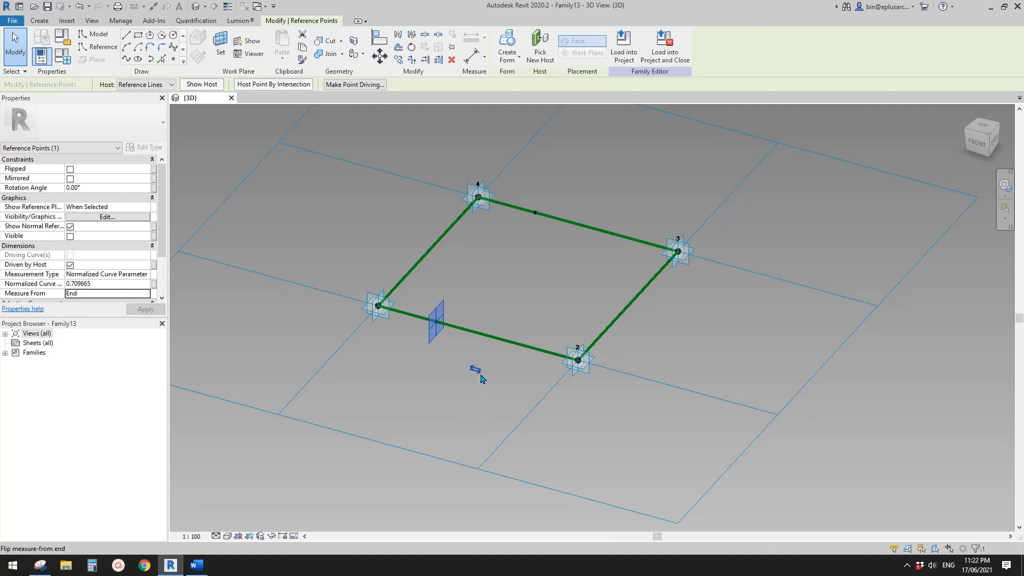
Step: Flip the measuring end of the reference point on edge 1–2 back and forth, finishing on End
{"action": "left_click", "coordinate": [476, 369]}
{"action": "left_click", "coordinate": [398, 350]}
{"action": "left_click", "coordinate": [472, 370]}
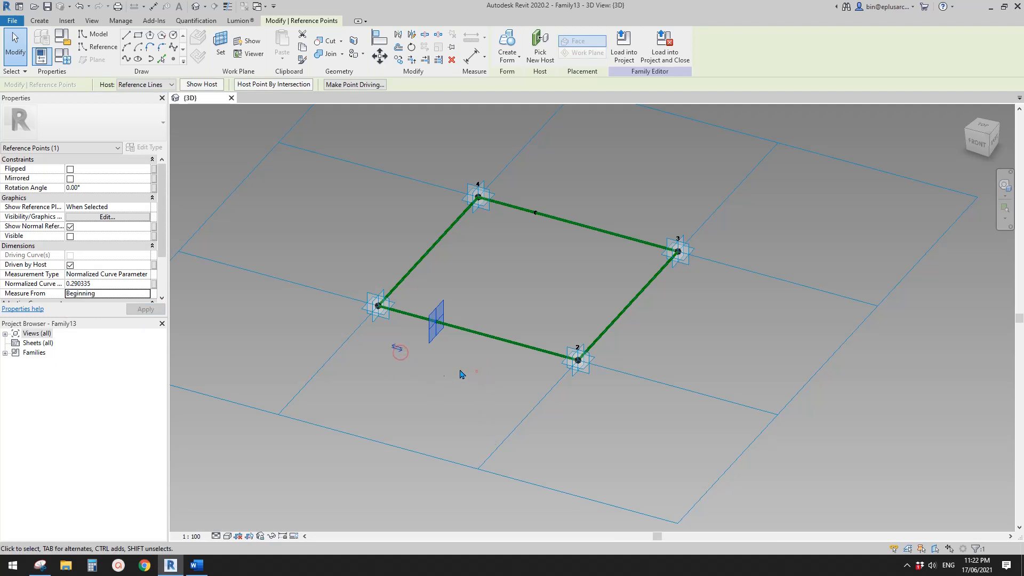
{"action": "left_click", "coordinate": [398, 349]}
Step: Set the edge 1–2 reference point's measurement type to Segment Length and associate that length with the family parameter W
{"action": "middle_click_drag", "start_coordinate": [461, 362], "coordinate": [516, 383], "text": "shift"}
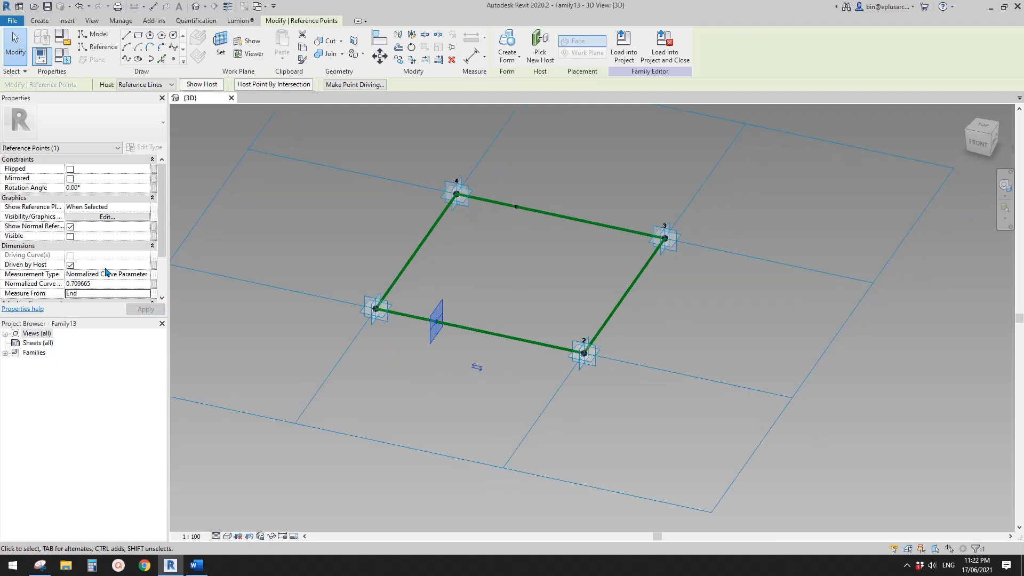
{"action": "left_click", "coordinate": [146, 274]}
{"action": "left_click", "coordinate": [89, 299]}
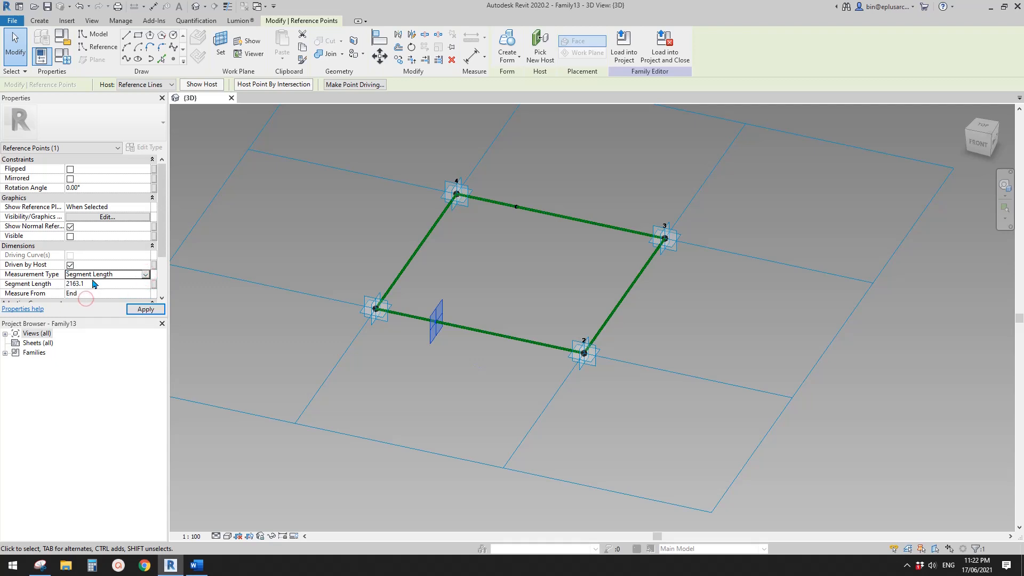
{"action": "left_click", "coordinate": [154, 284]}
{"action": "left_click", "coordinate": [272, 250]}
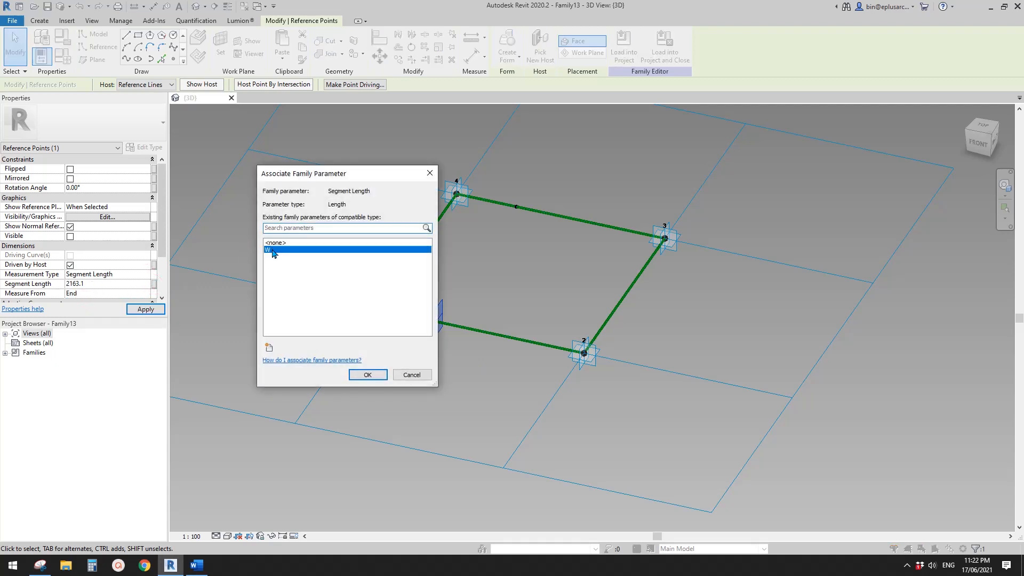
{"action": "left_click", "coordinate": [370, 373]}
Step: Connect the reference points on edges 1–2 and 3–4 with a spline through points and make it a reference line
{"action": "middle_click_drag", "start_coordinate": [512, 345], "coordinate": [544, 313], "text": "shift"}
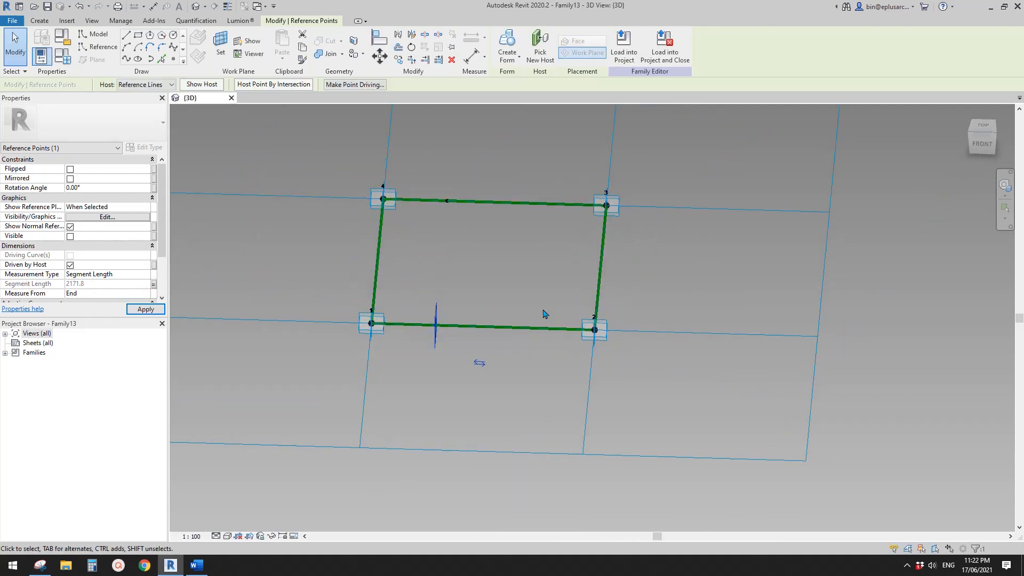
{"action": "left_click", "coordinate": [544, 313]}
{"action": "left_click_drag", "start_coordinate": [417, 161], "coordinate": [486, 372]}
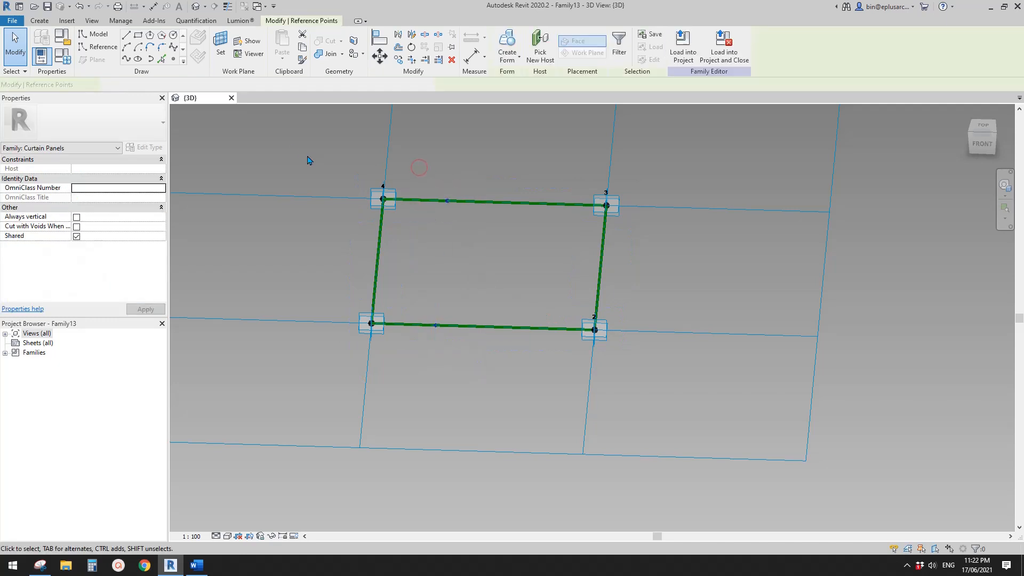
{"action": "left_click", "coordinate": [126, 59]}
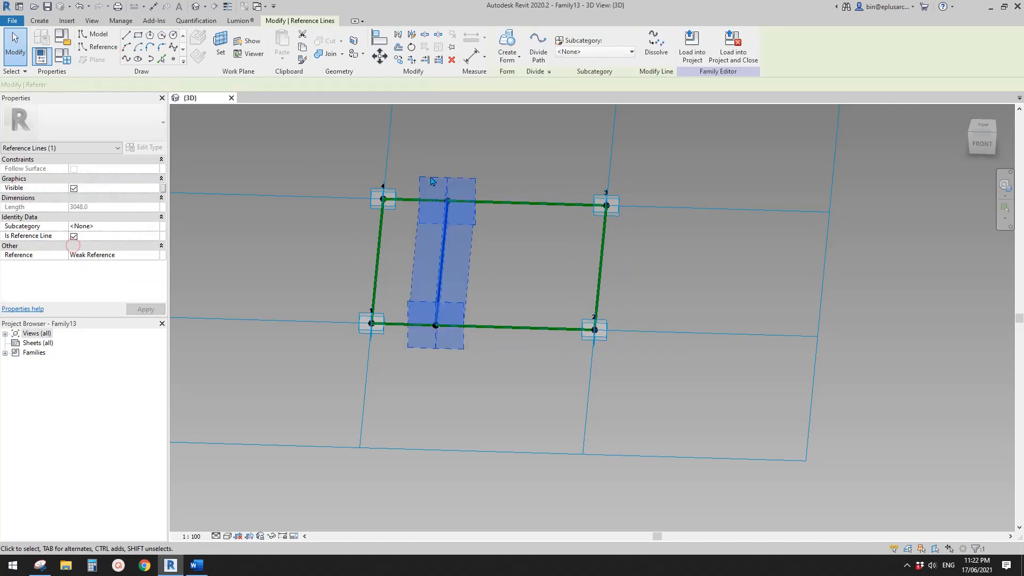
Step: Draw reference lines by spline through points from the edge 3–4 point to point 3 and from the edge 1–2 point to point 2
{"action": "left_click_drag", "start_coordinate": [421, 164], "coordinate": [647, 250]}
{"action": "left_click", "coordinate": [73, 235]}
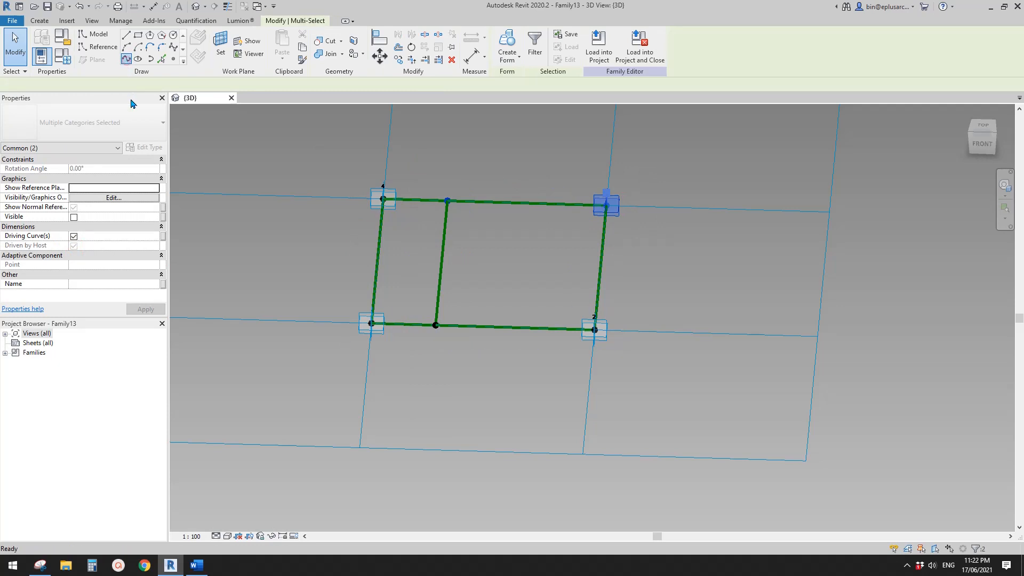
{"action": "left_click_drag", "start_coordinate": [414, 293], "coordinate": [614, 384]}
{"action": "left_click", "coordinate": [137, 59]}
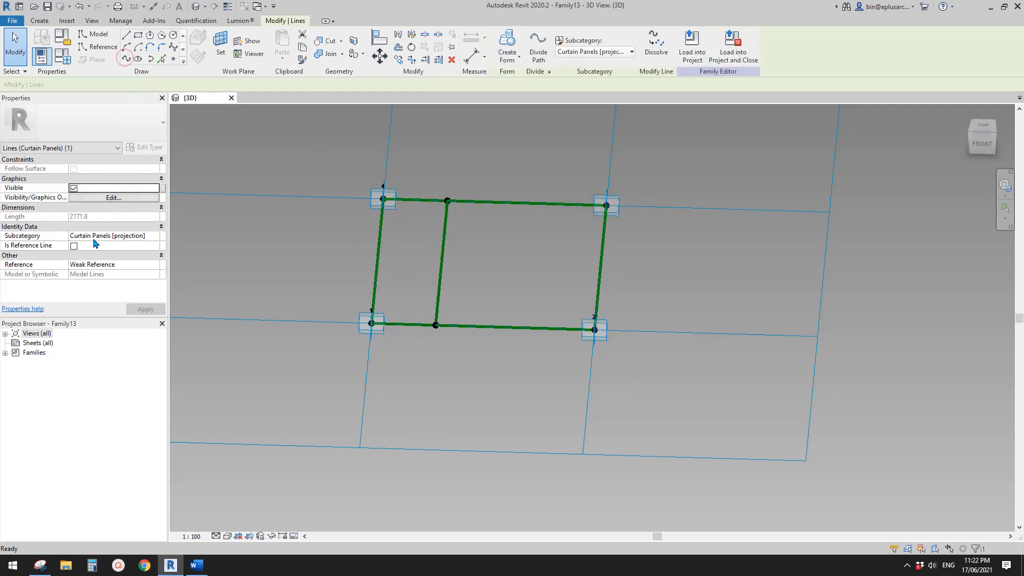
{"action": "middle_click_drag", "start_coordinate": [503, 265], "coordinate": [441, 256]}
{"action": "left_click", "coordinate": [442, 256]}
{"action": "key", "text": "Tab"}
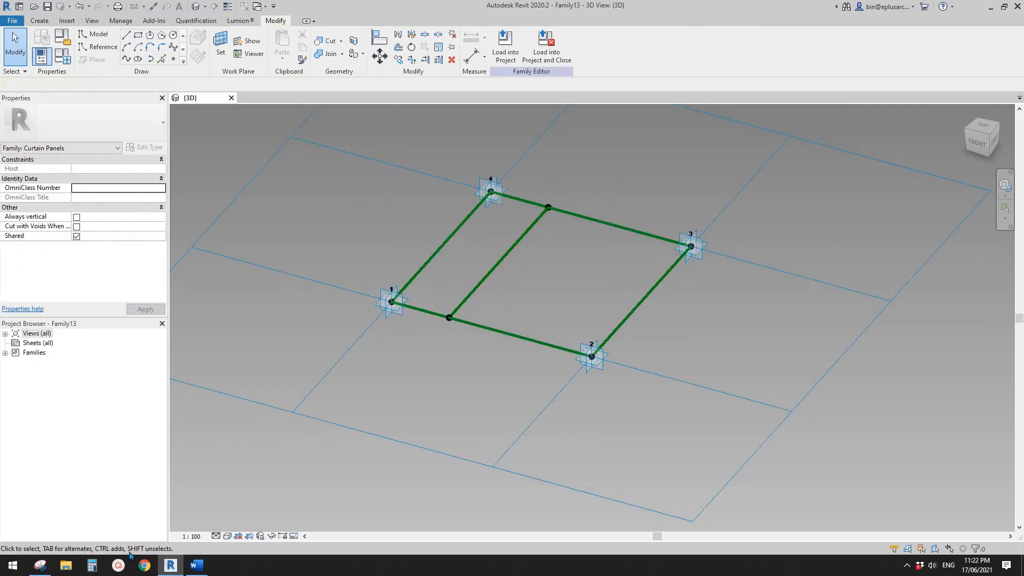
Step: Switch to Snipping Tool to examine the marked-up sketch of the protruding box, and return to Revit
{"action": "left_click", "coordinate": [40, 565]}
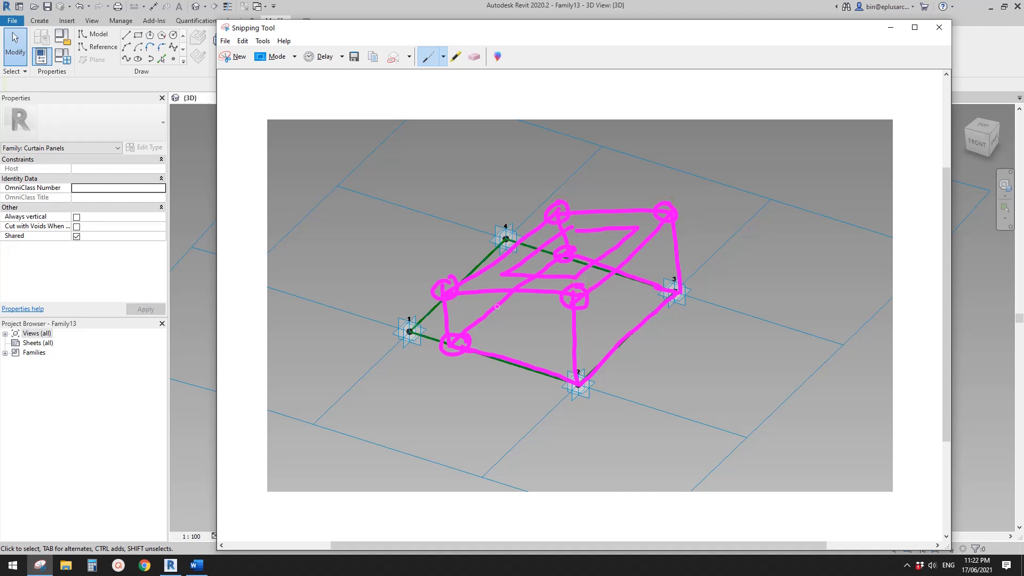
{"action": "left_click", "coordinate": [171, 565]}
Step: Place a reference point on each of adaptive points 3 and 2, drawing on that point's own horizontal work plane
{"action": "middle_click_drag", "start_coordinate": [502, 363], "coordinate": [488, 350], "text": "shift"}
{"action": "middle_click_drag", "start_coordinate": [488, 350], "coordinate": [449, 384]}
{"action": "left_click", "coordinate": [173, 58]}
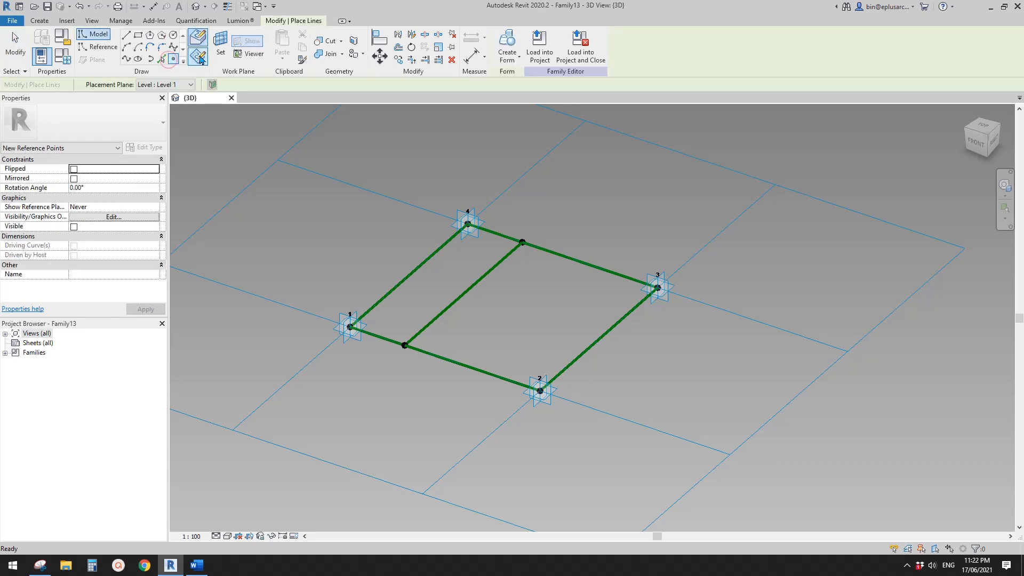
{"action": "left_click", "coordinate": [200, 59]}
{"action": "left_click", "coordinate": [220, 47]}
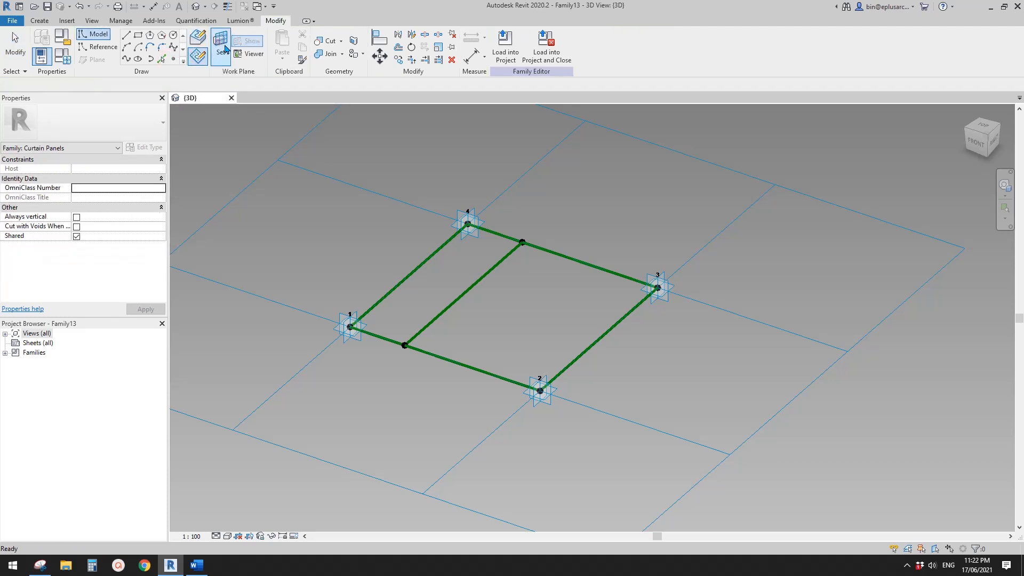
{"action": "left_click", "coordinate": [657, 286]}
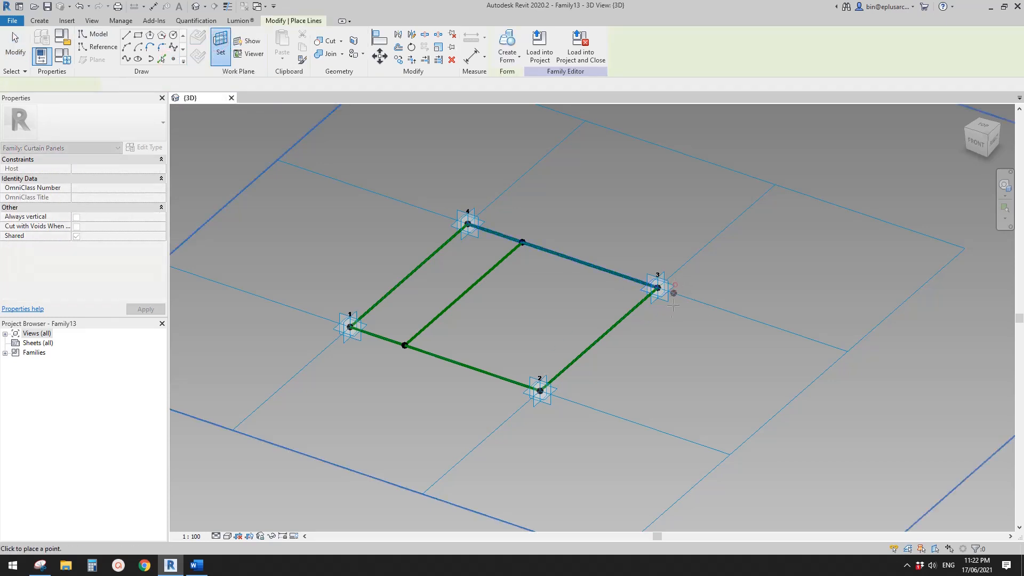
{"action": "scroll", "coordinate": [654, 280], "scroll_direction": "up", "scroll_amount": 1}
{"action": "left_click", "coordinate": [652, 280]}
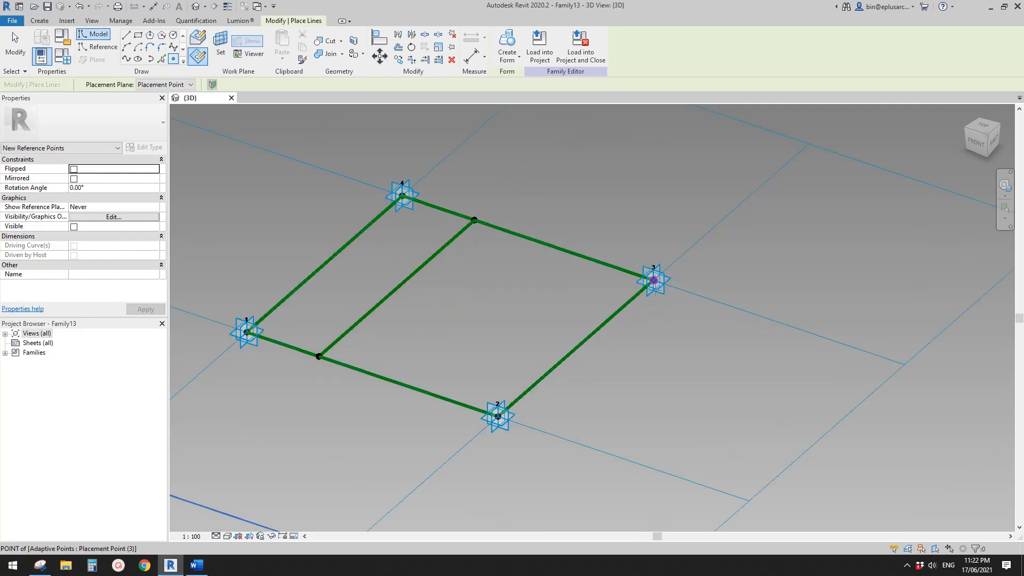
{"action": "left_click", "coordinate": [220, 47]}
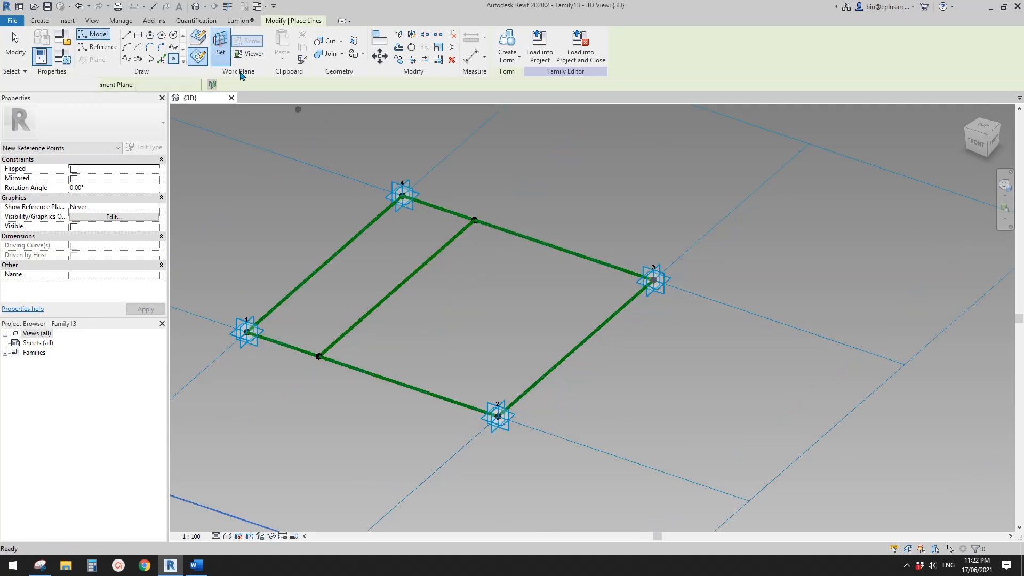
{"action": "left_click", "coordinate": [516, 415]}
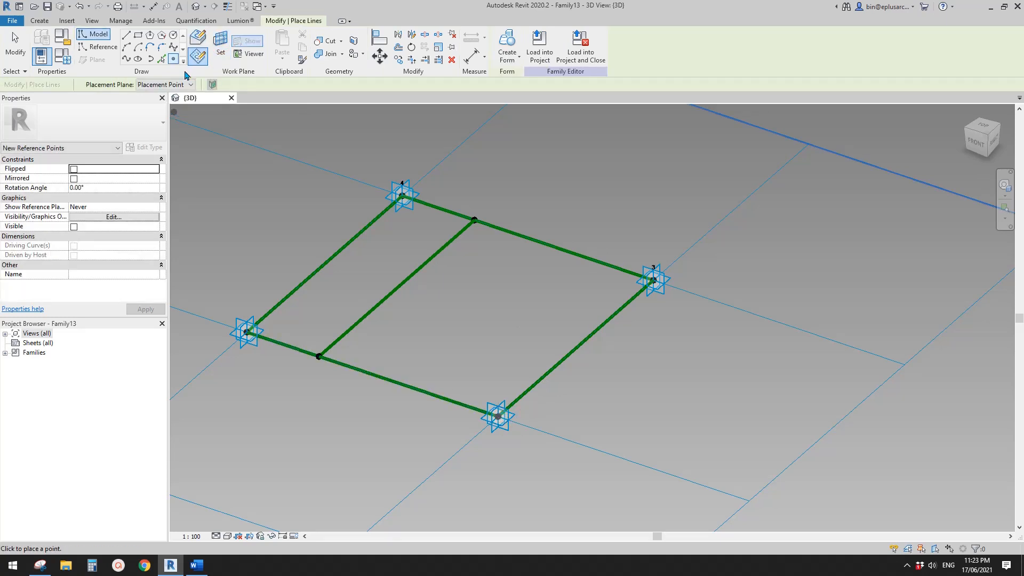
Step: Set the work plane to the horizontal plane of the edge 3–4 reference point and place a new reference point on it
{"action": "left_click", "coordinate": [220, 47]}
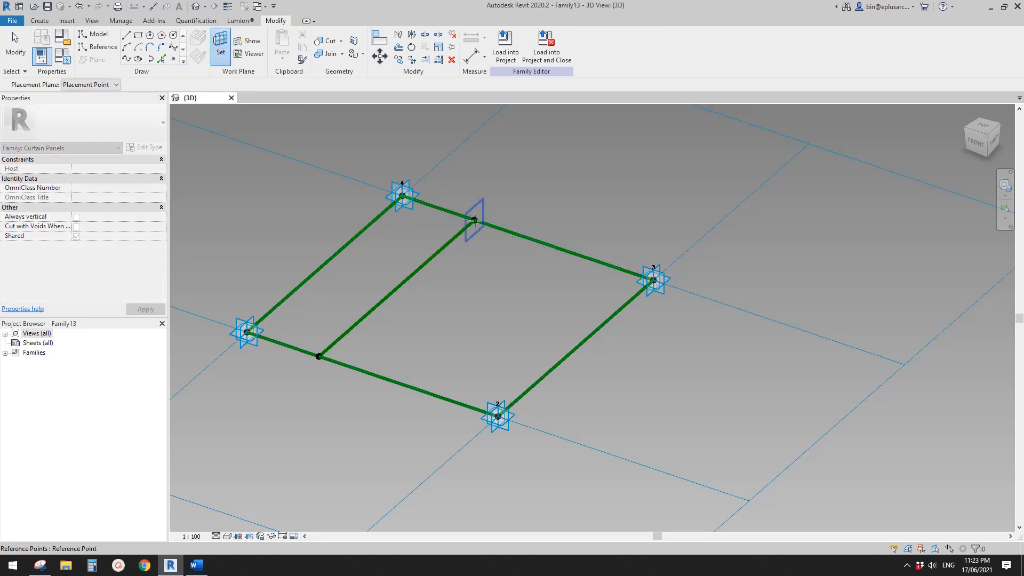
{"action": "key", "text": "Tab"}
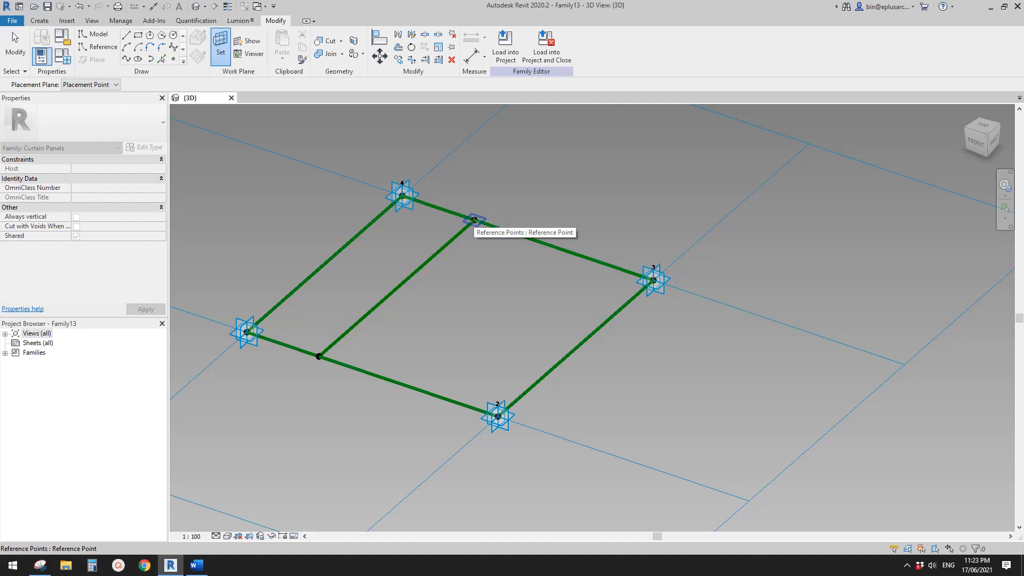
{"action": "left_click", "coordinate": [474, 220]}
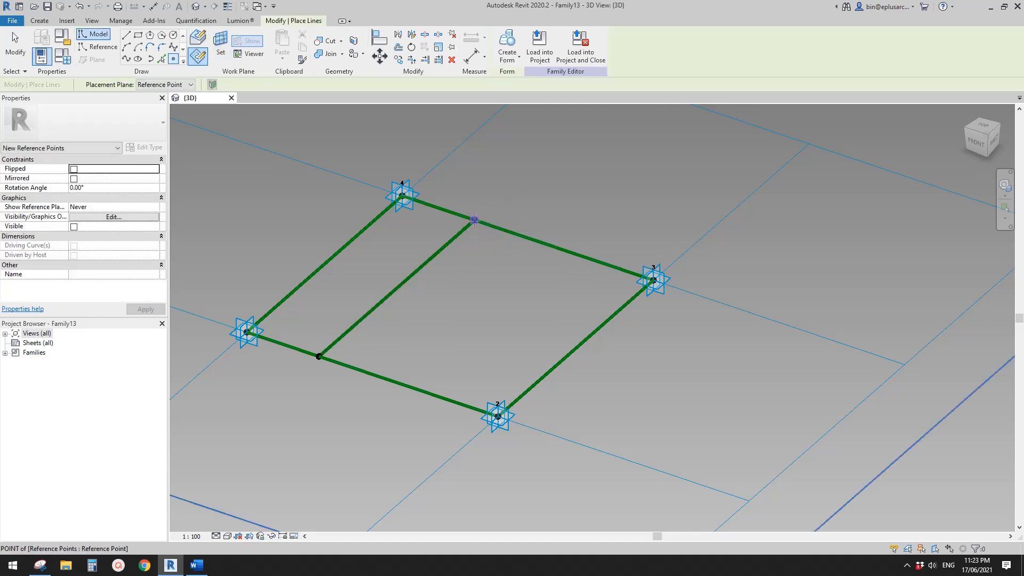
{"action": "left_click", "coordinate": [474, 219]}
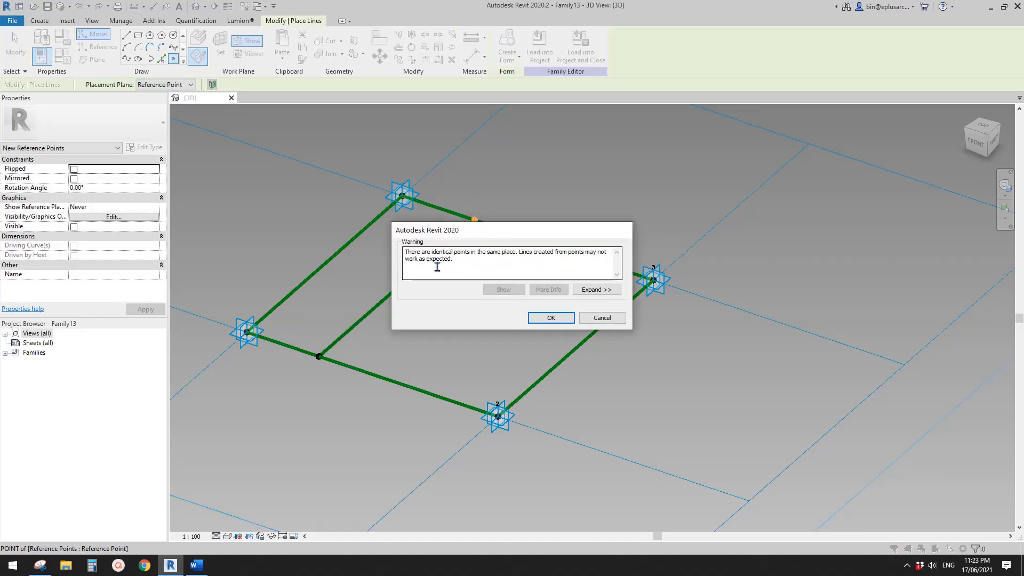
{"action": "left_click", "coordinate": [544, 318]}
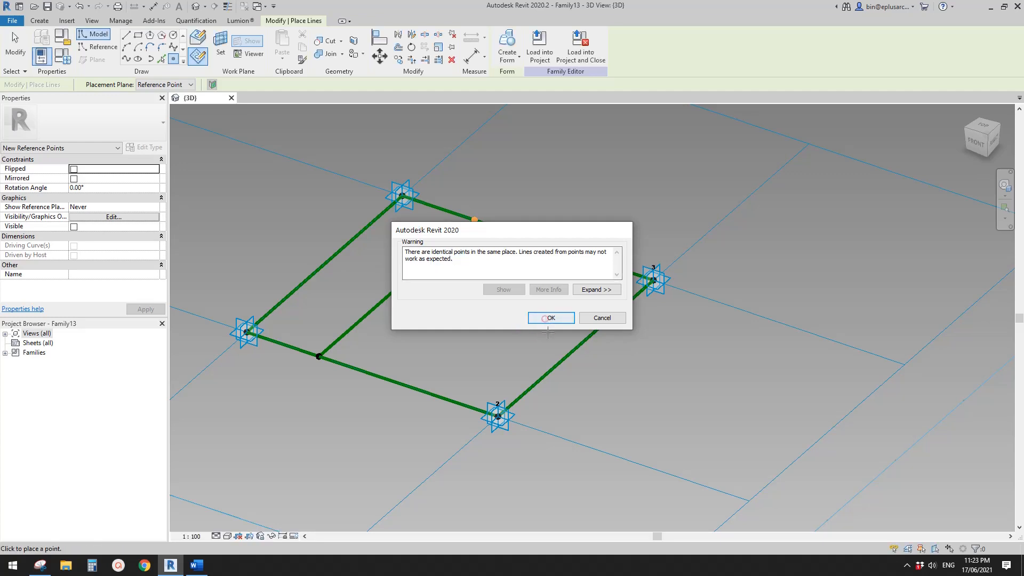
{"action": "key", "text": "Escape"}
{"action": "key", "text": "Escape"}
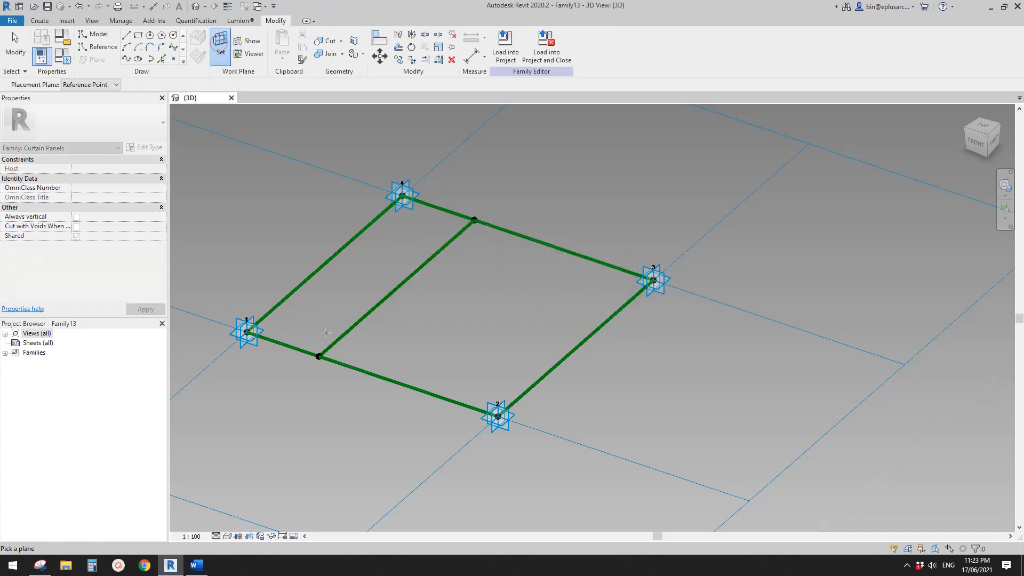
Step: Place a new reference point on the edge 1–2 reference point, using that point's horizontal plane as the work plane
{"action": "key", "text": "Tab"}
{"action": "left_click", "coordinate": [319, 357]}
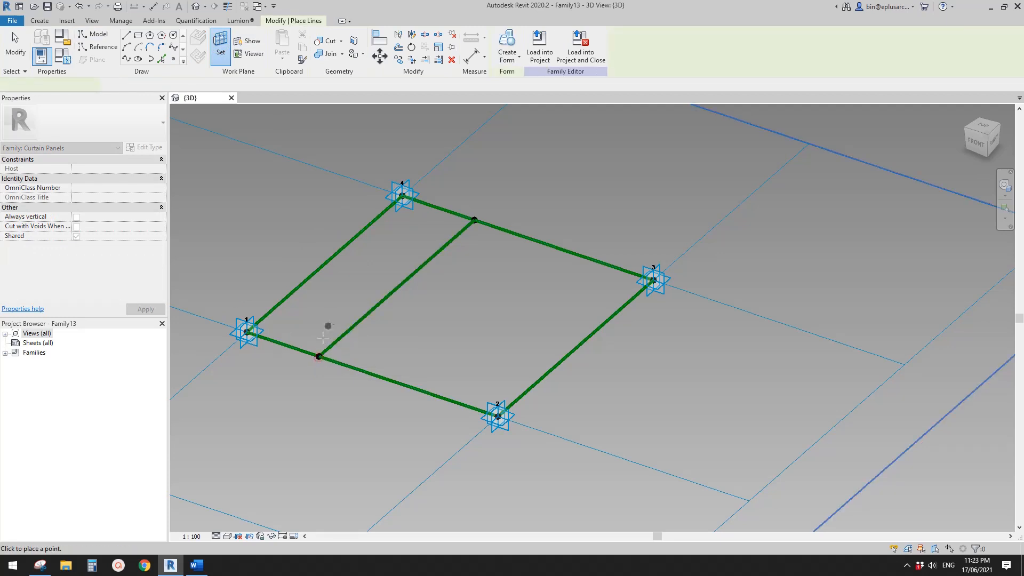
{"action": "left_click", "coordinate": [319, 357]}
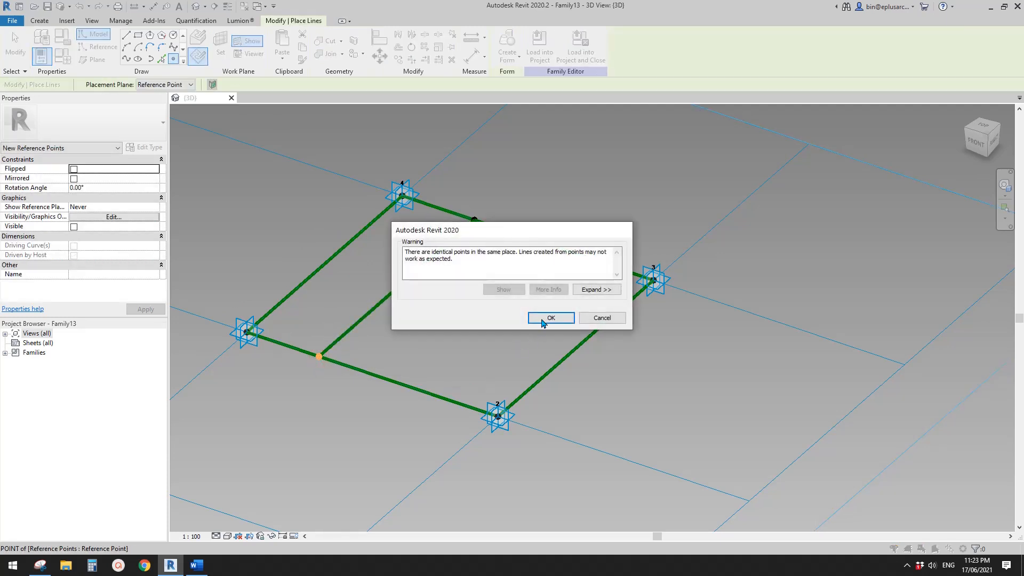
{"action": "left_click", "coordinate": [542, 315]}
{"action": "key", "text": "Escape"}
{"action": "key", "text": "Escape"}
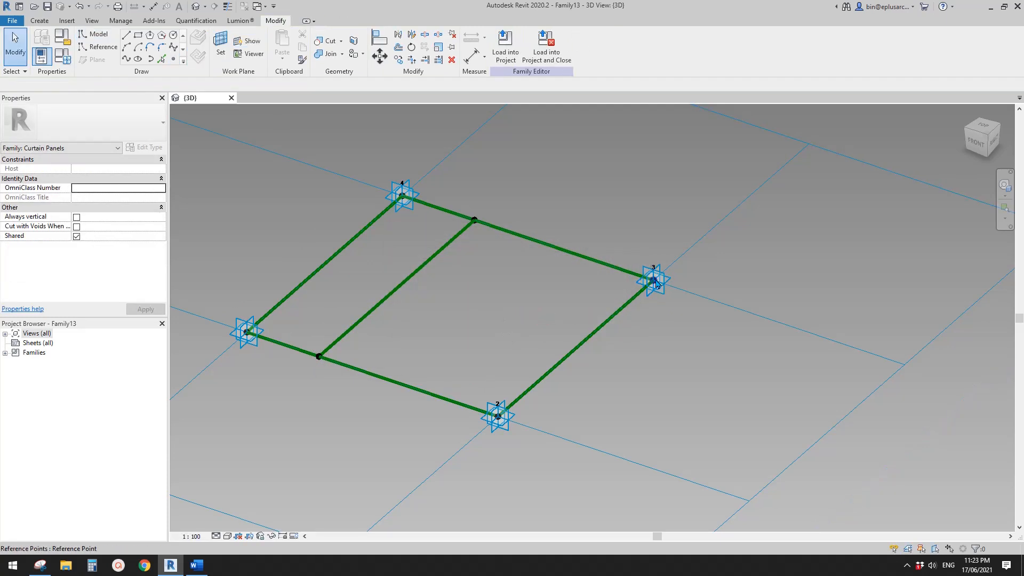
Step: Select the four newly placed reference points at points 2 and 3 and on the two edges, and set their offset to 999
{"action": "left_click", "coordinate": [655, 283]}
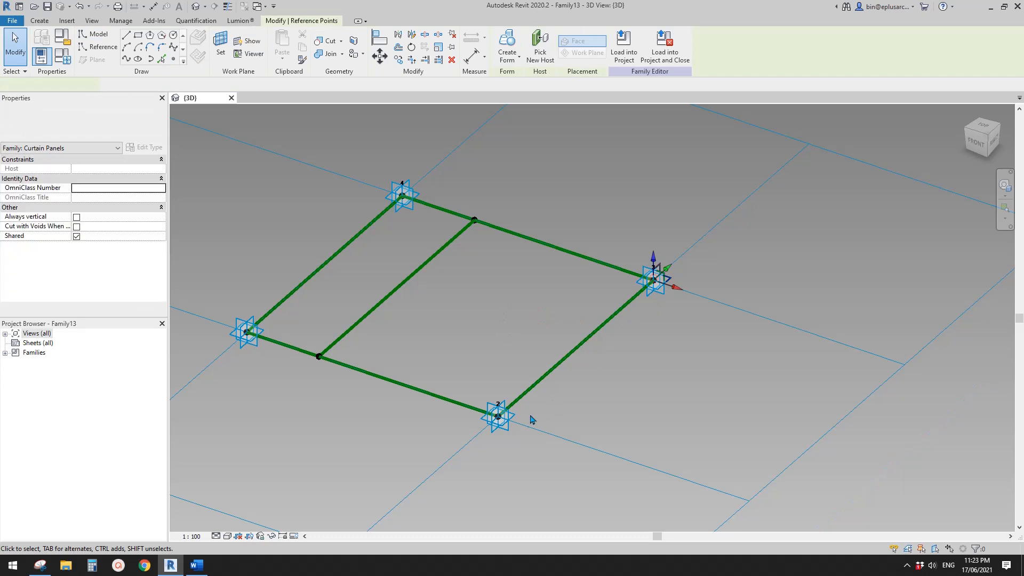
{"action": "left_click", "coordinate": [501, 417], "text": "ctrl"}
{"action": "key", "text": "Tab"}
{"action": "key", "text": "Tab"}
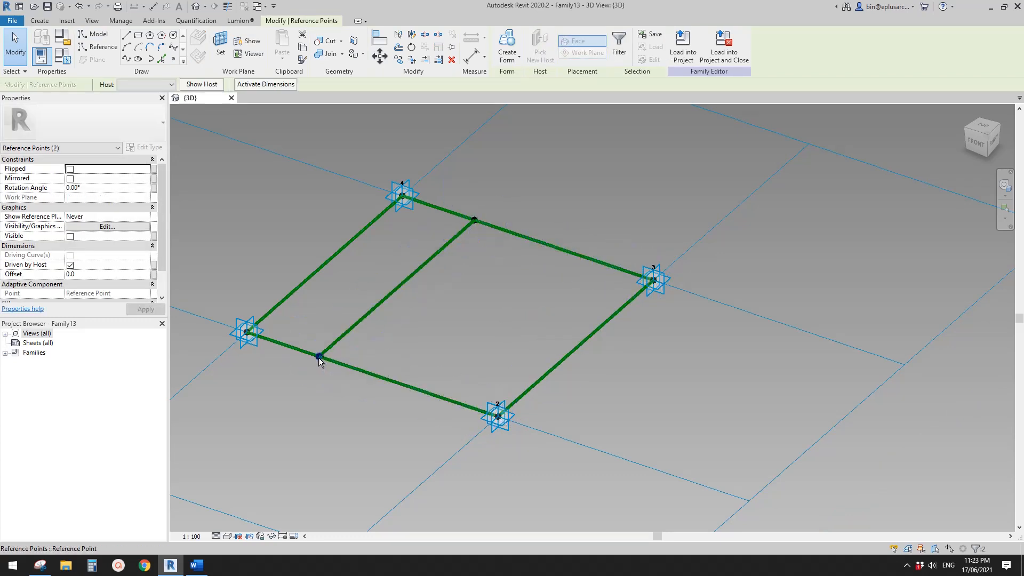
{"action": "left_click", "coordinate": [319, 357], "text": "ctrl"}
{"action": "left_click", "coordinate": [475, 220], "text": "ctrl"}
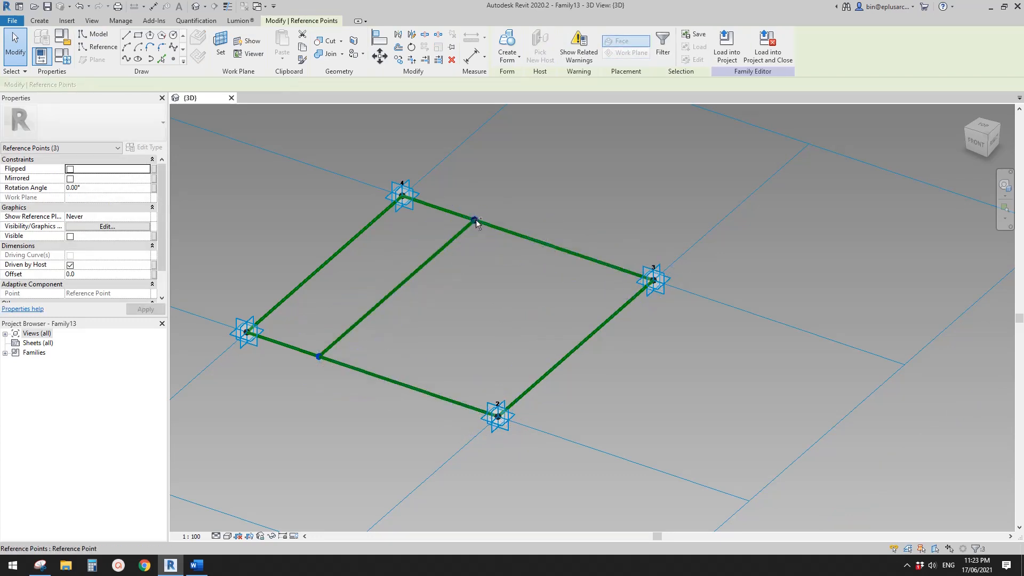
{"action": "left_click", "coordinate": [107, 274]}
{"action": "type", "text": "999.0"}
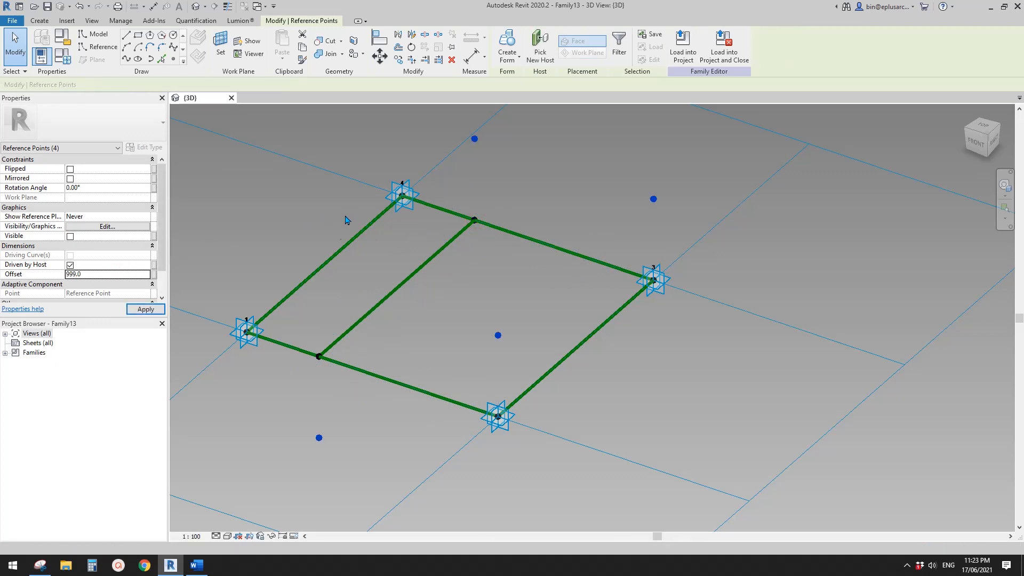
{"action": "mouse_move", "coordinate": [353, 286]}
{"action": "middle_mouse_down"}
{"action": "mouse_move", "coordinate": [369, 320]}
{"action": "mouse_move", "coordinate": [369, 294]}
{"action": "middle_mouse_up"}
{"action": "scroll", "coordinate": [370, 323], "scroll_direction": "down", "scroll_amount": 2}
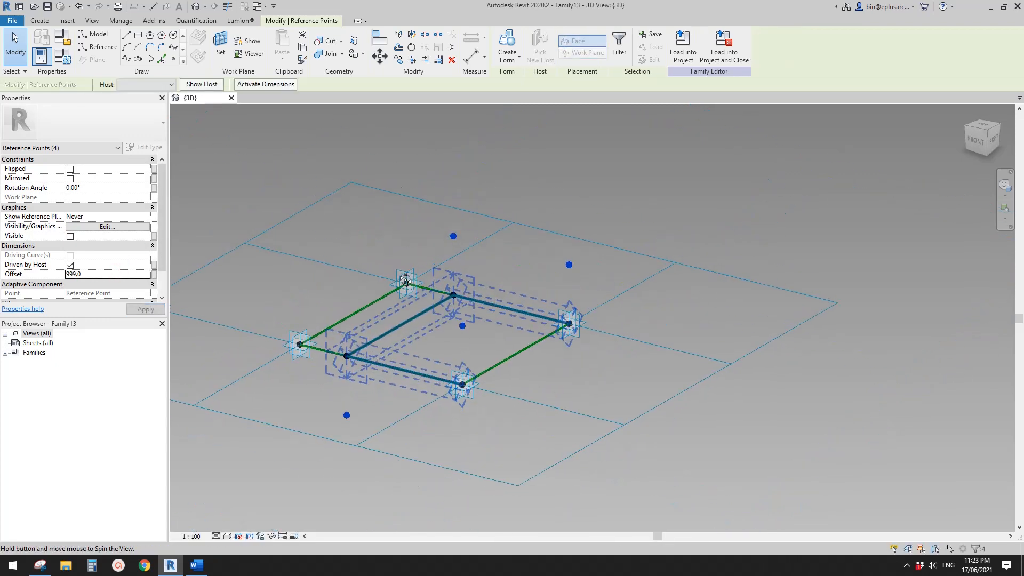
{"action": "left_click", "coordinate": [469, 239]}
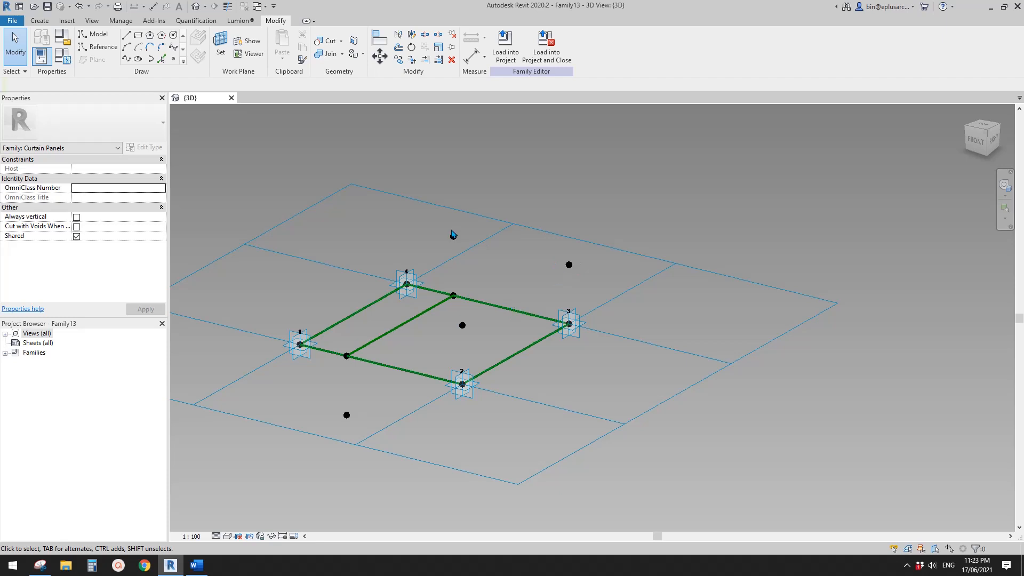
Step: Set the rotation angle of the reference point on edge 1–2 to 180° to bring its offset point above the panel
{"action": "middle_click_drag", "start_coordinate": [460, 274], "coordinate": [466, 268]}
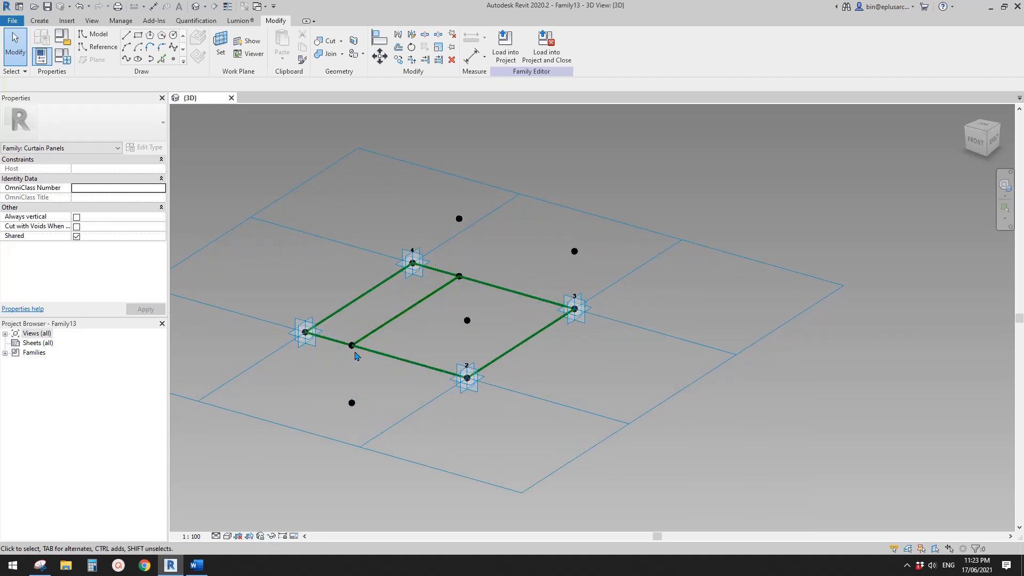
{"action": "middle_click_drag", "start_coordinate": [353, 402], "coordinate": [353, 403]}
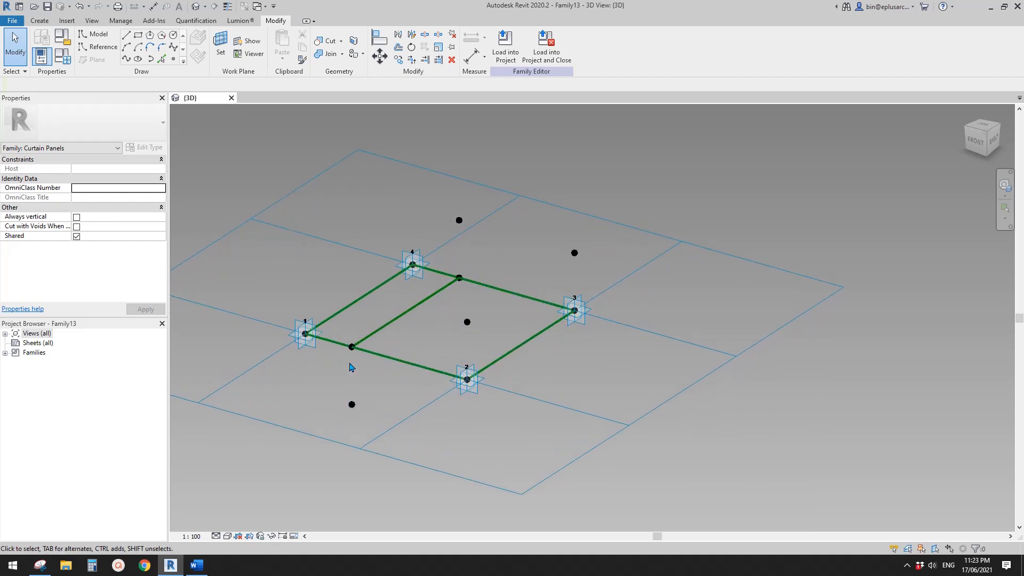
{"action": "left_click", "coordinate": [351, 347]}
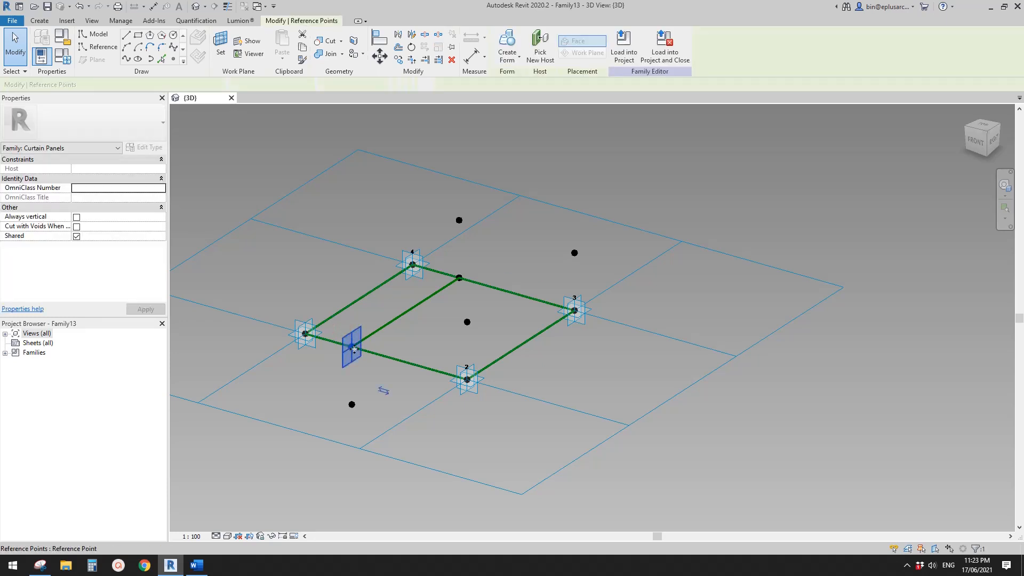
{"action": "left_click", "coordinate": [102, 190]}
{"action": "type", "text": "180"}
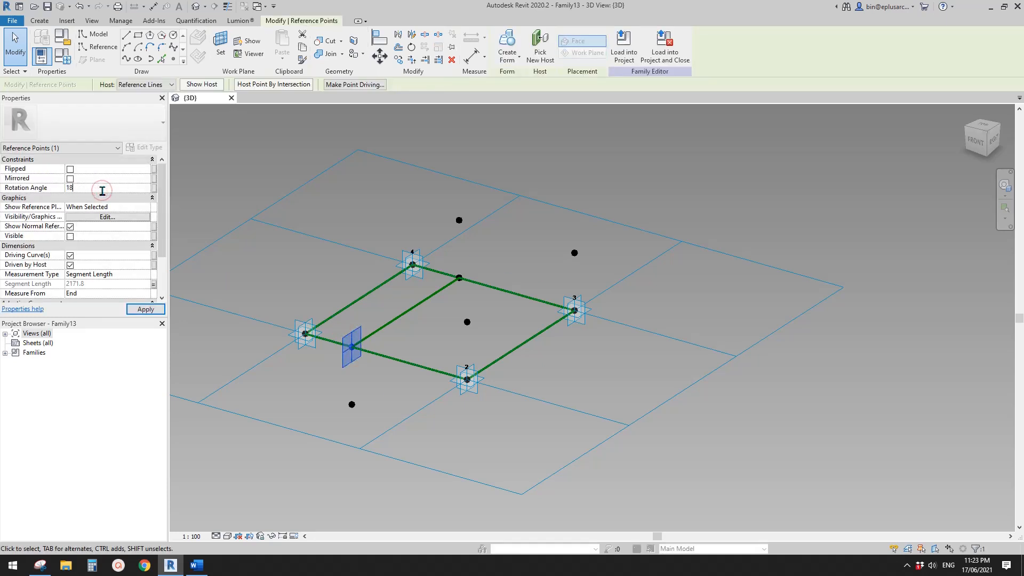
{"action": "left_click", "coordinate": [373, 224]}
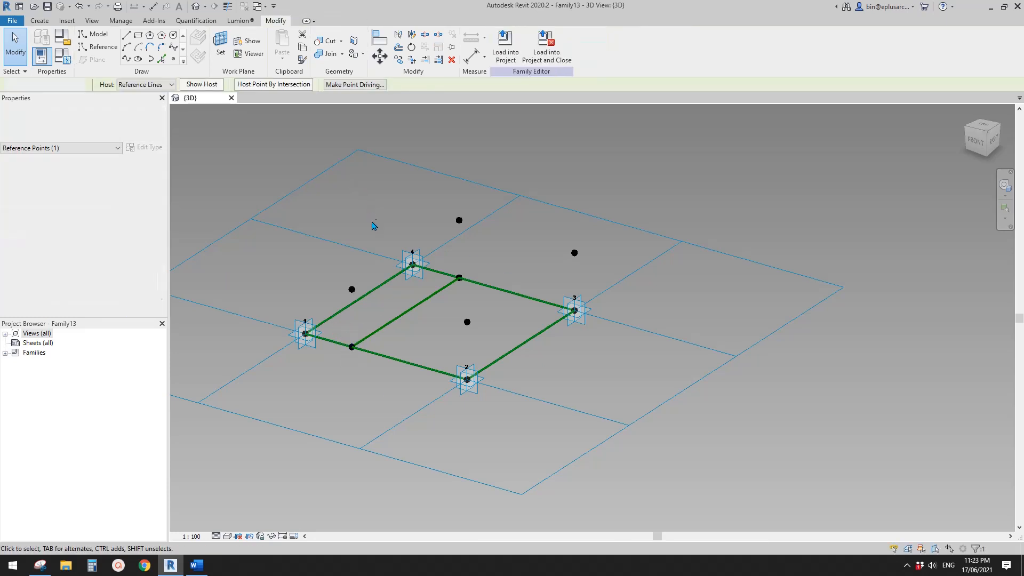
Step: Switch to Snipping Tool and sketch an arrow towards edge 1–2 plus a four-sided side profile with a sloped top
{"action": "middle_click_drag", "start_coordinate": [373, 224], "coordinate": [373, 309], "text": "shift"}
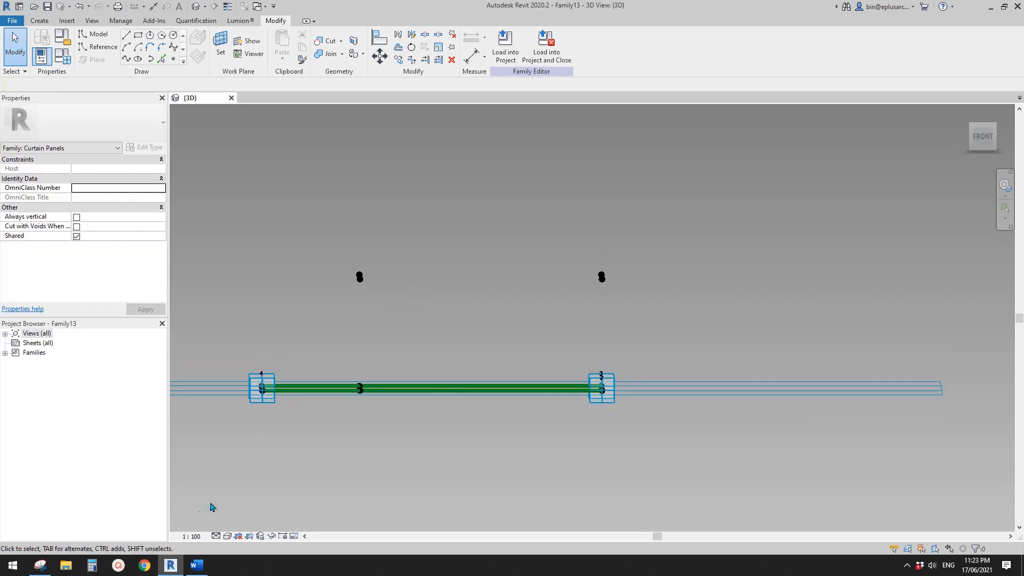
{"action": "left_click", "coordinate": [47, 568]}
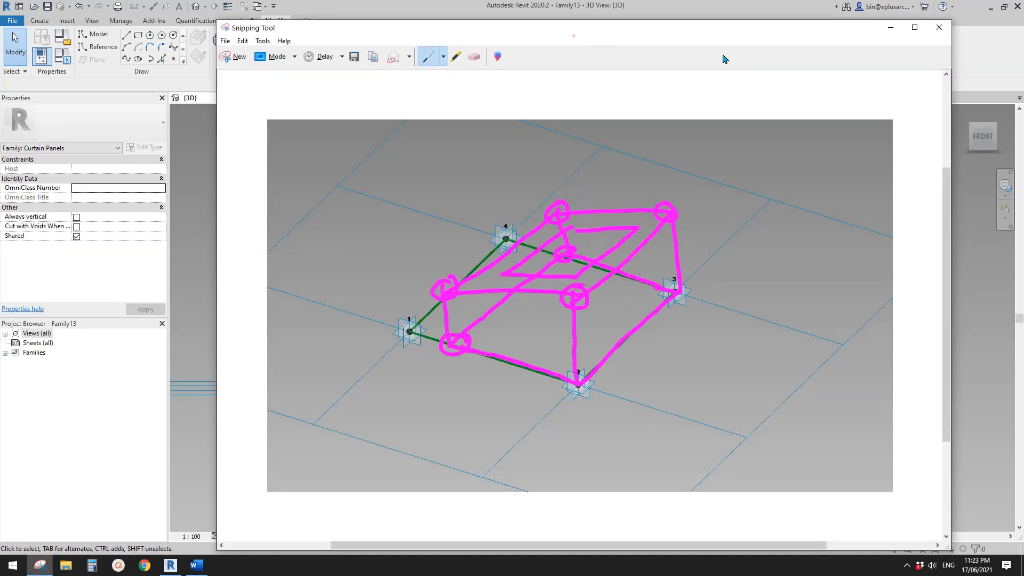
{"action": "mouse_move", "coordinate": [664, 33]}
{"action": "left_mouse_down"}
{"action": "mouse_move", "coordinate": [802, 53]}
{"action": "mouse_move", "coordinate": [937, 49]}
{"action": "mouse_move", "coordinate": [668, 31]}
{"action": "left_mouse_up"}
{"action": "mouse_move", "coordinate": [434, 418]}
{"action": "left_mouse_down"}
{"action": "mouse_move", "coordinate": [489, 378]}
{"action": "mouse_move", "coordinate": [454, 382]}
{"action": "mouse_move", "coordinate": [486, 400]}
{"action": "left_mouse_up"}
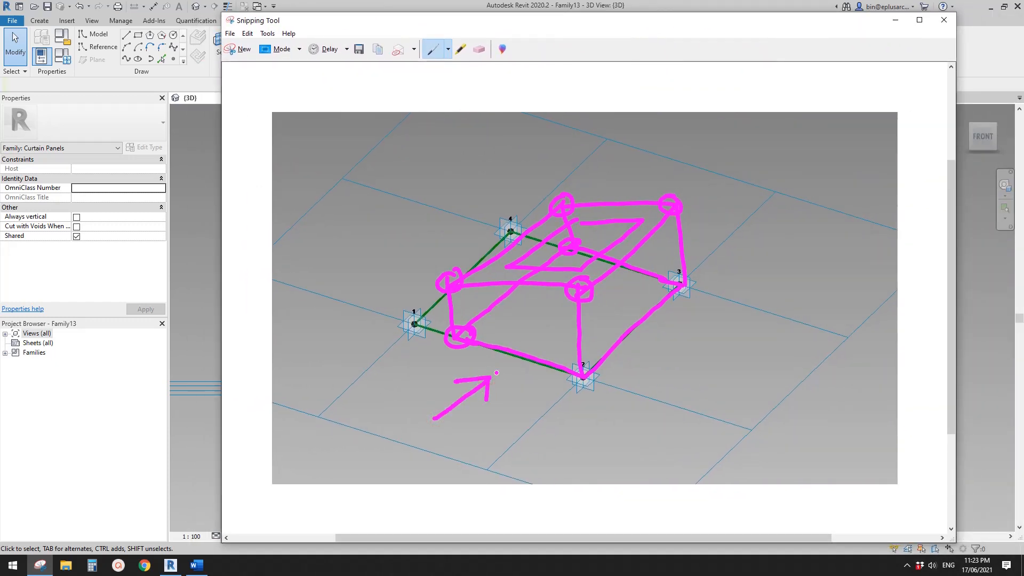
{"action": "mouse_move", "coordinate": [748, 277]}
{"action": "left_mouse_down"}
{"action": "mouse_move", "coordinate": [749, 344]}
{"action": "mouse_move", "coordinate": [798, 264]}
{"action": "mouse_move", "coordinate": [869, 241]}
{"action": "mouse_move", "coordinate": [871, 347]}
{"action": "left_mouse_up"}
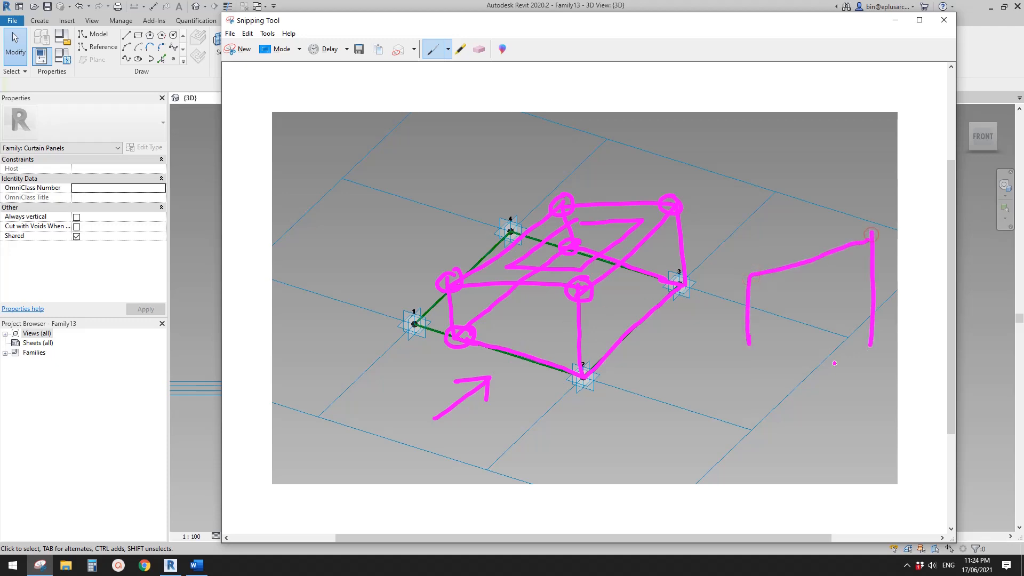
{"action": "left_click_drag", "start_coordinate": [747, 355], "coordinate": [871, 346]}
{"action": "left_click_drag", "start_coordinate": [749, 340], "coordinate": [748, 354]}
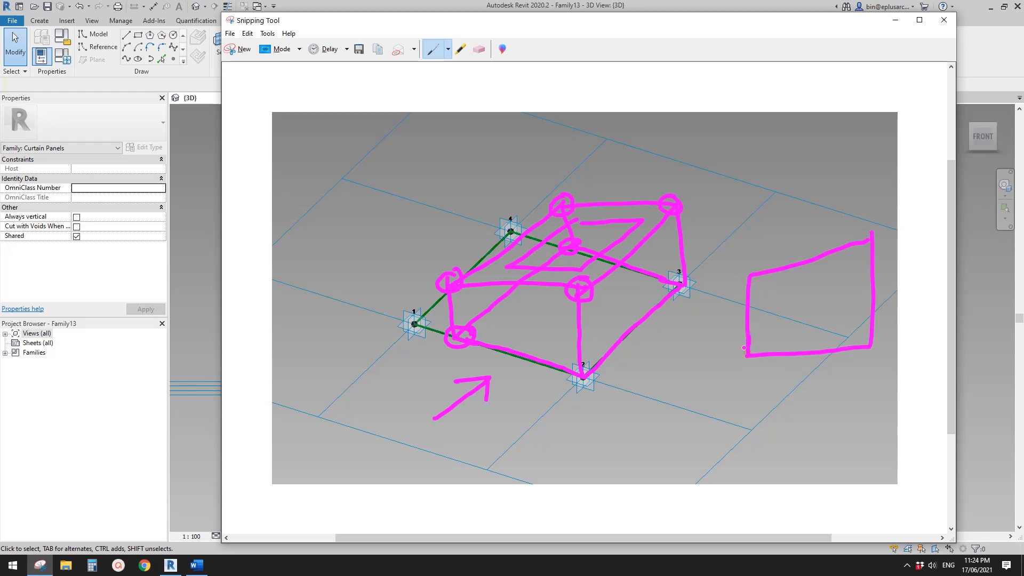
Step: Label the box's base edge and the profile's base W, and the profile's short and tall sides H1 and H2
{"action": "left_click_drag", "start_coordinate": [510, 361], "coordinate": [531, 362]}
{"action": "left_click_drag", "start_coordinate": [803, 373], "coordinate": [830, 360]}
{"action": "mouse_move", "coordinate": [716, 310]}
{"action": "left_mouse_down"}
{"action": "mouse_move", "coordinate": [715, 331]}
{"action": "mouse_move", "coordinate": [738, 322]}
{"action": "left_mouse_up"}
{"action": "left_click", "coordinate": [738, 325]}
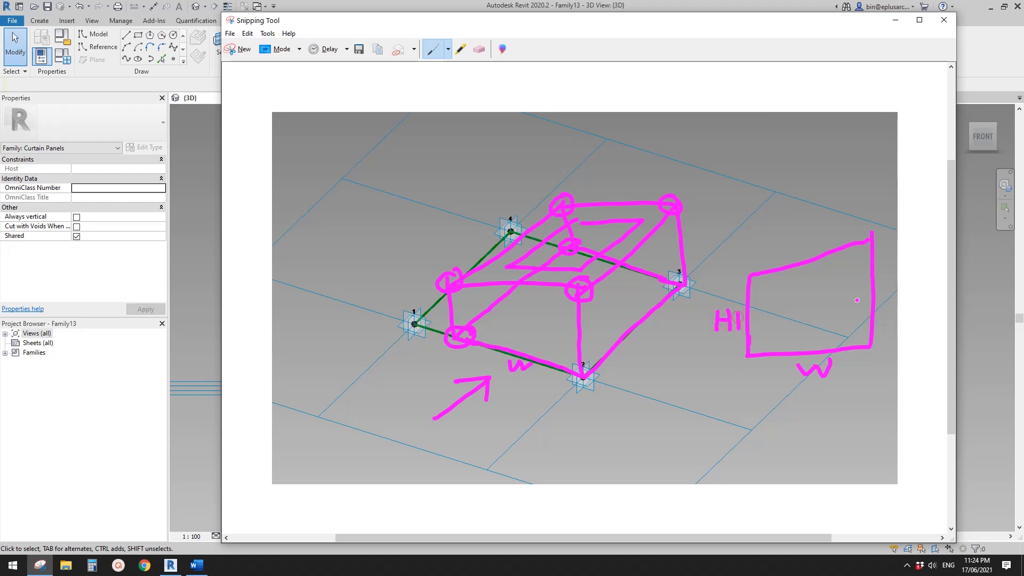
{"action": "mouse_move", "coordinate": [885, 290]}
{"action": "left_mouse_down"}
{"action": "mouse_move", "coordinate": [886, 306]}
{"action": "mouse_move", "coordinate": [901, 296]}
{"action": "mouse_move", "coordinate": [920, 304]}
{"action": "left_mouse_up"}
Step: Draw a horizontal line below the profile's slope, mark the slope angle as A, and circle A and H1
{"action": "left_click_drag", "start_coordinate": [752, 278], "coordinate": [871, 274]}
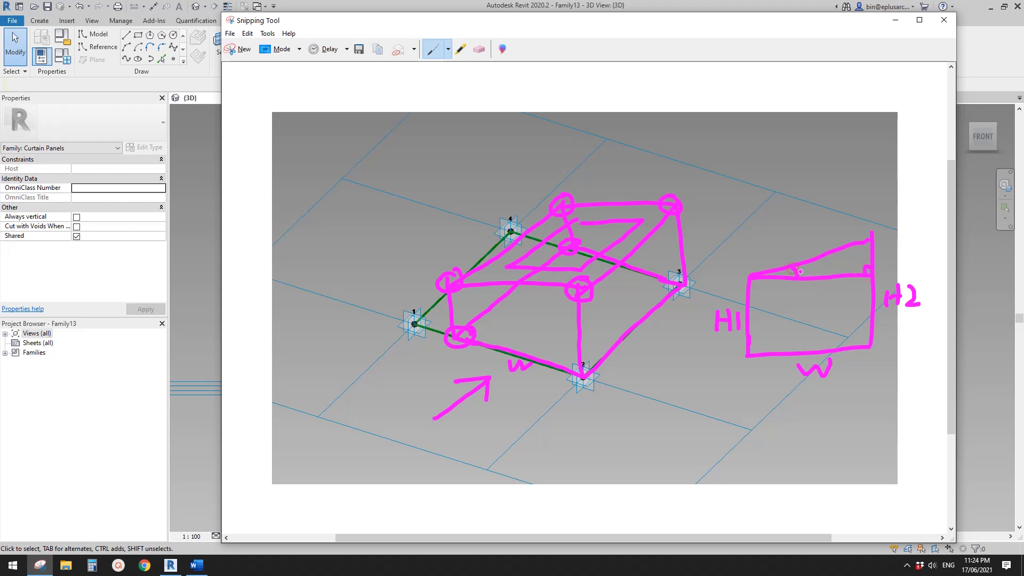
{"action": "mouse_move", "coordinate": [799, 272]}
{"action": "left_mouse_down"}
{"action": "mouse_move", "coordinate": [751, 201]}
{"action": "mouse_move", "coordinate": [748, 177]}
{"action": "left_mouse_up"}
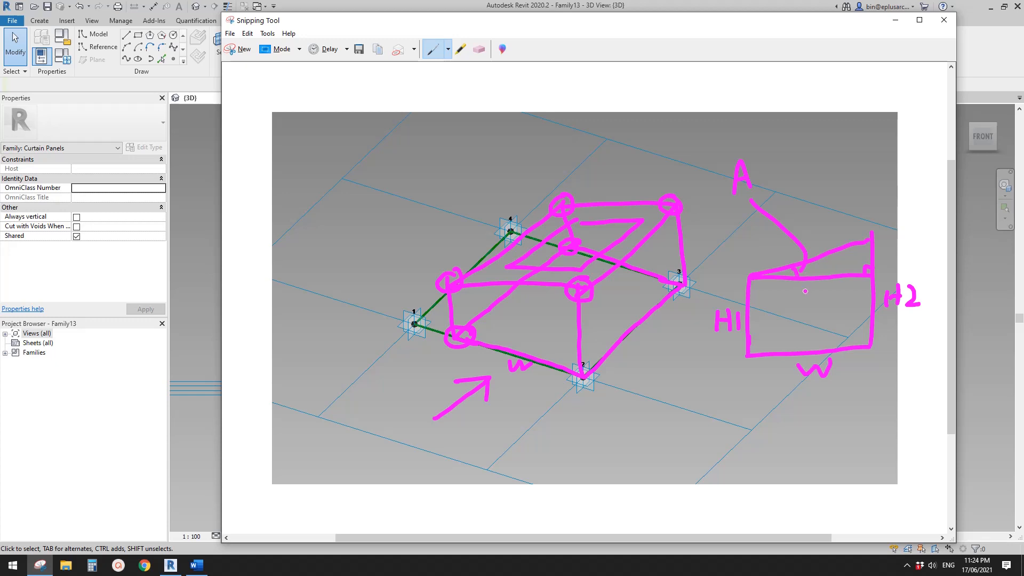
{"action": "mouse_move", "coordinate": [753, 159]}
{"action": "left_mouse_down"}
{"action": "mouse_move", "coordinate": [711, 184]}
{"action": "mouse_move", "coordinate": [768, 160]}
{"action": "mouse_move", "coordinate": [746, 157]}
{"action": "left_mouse_up"}
{"action": "mouse_move", "coordinate": [758, 302]}
{"action": "left_mouse_down"}
{"action": "mouse_move", "coordinate": [722, 298]}
{"action": "mouse_move", "coordinate": [746, 337]}
{"action": "mouse_move", "coordinate": [755, 313]}
{"action": "left_mouse_up"}
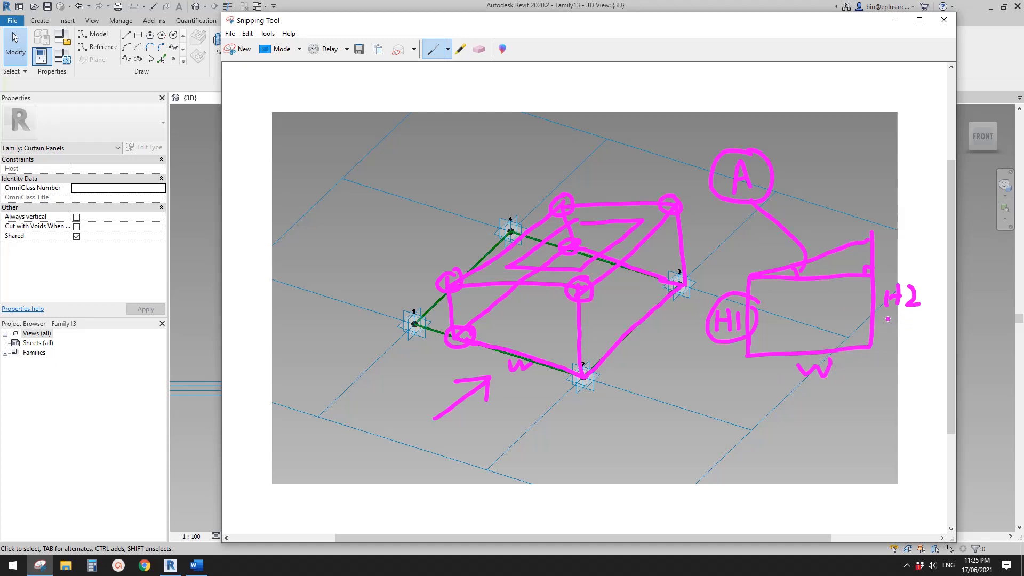
Step: Underline H2, bracket the extra height above the horizontal line as x, and write the formula H2=H1+x
{"action": "left_click_drag", "start_coordinate": [886, 319], "coordinate": [923, 318]}
{"action": "mouse_move", "coordinate": [883, 243]}
{"action": "left_mouse_down"}
{"action": "mouse_move", "coordinate": [885, 275]}
{"action": "mouse_move", "coordinate": [914, 259]}
{"action": "mouse_move", "coordinate": [903, 260]}
{"action": "left_mouse_up"}
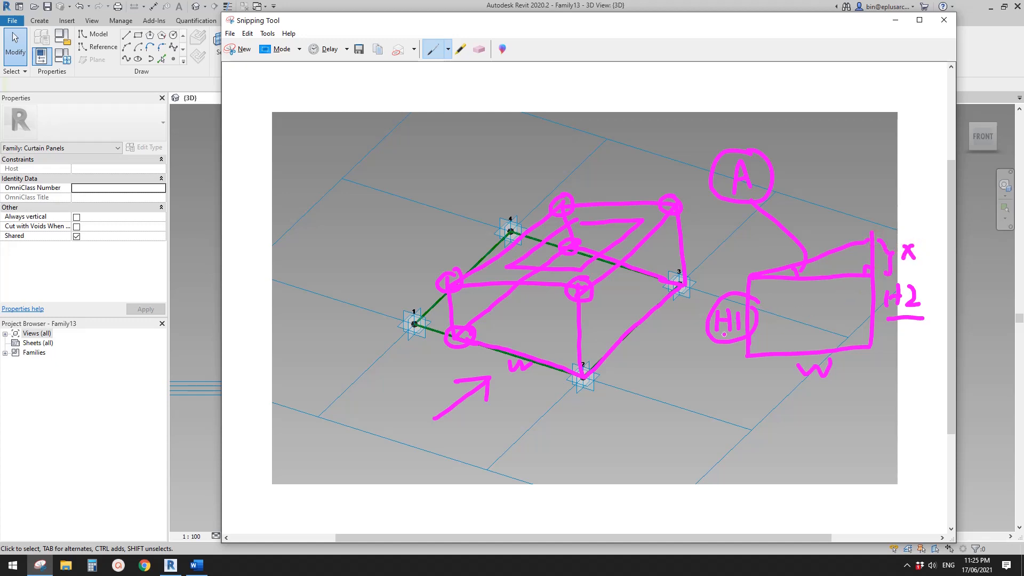
{"action": "left_click_drag", "start_coordinate": [639, 389], "coordinate": [639, 412]}
{"action": "mouse_move", "coordinate": [652, 388]}
{"action": "left_mouse_down"}
{"action": "mouse_move", "coordinate": [651, 414]}
{"action": "mouse_move", "coordinate": [653, 398]}
{"action": "mouse_move", "coordinate": [681, 406]}
{"action": "mouse_move", "coordinate": [707, 393]}
{"action": "left_mouse_up"}
{"action": "left_click_drag", "start_coordinate": [685, 405], "coordinate": [731, 413]}
{"action": "left_click_drag", "start_coordinate": [715, 402], "coordinate": [750, 410]}
{"action": "mouse_move", "coordinate": [760, 399]}
{"action": "left_mouse_down"}
{"action": "mouse_move", "coordinate": [778, 398]}
{"action": "mouse_move", "coordinate": [770, 414]}
{"action": "mouse_move", "coordinate": [802, 411]}
{"action": "mouse_move", "coordinate": [783, 412]}
{"action": "left_mouse_up"}
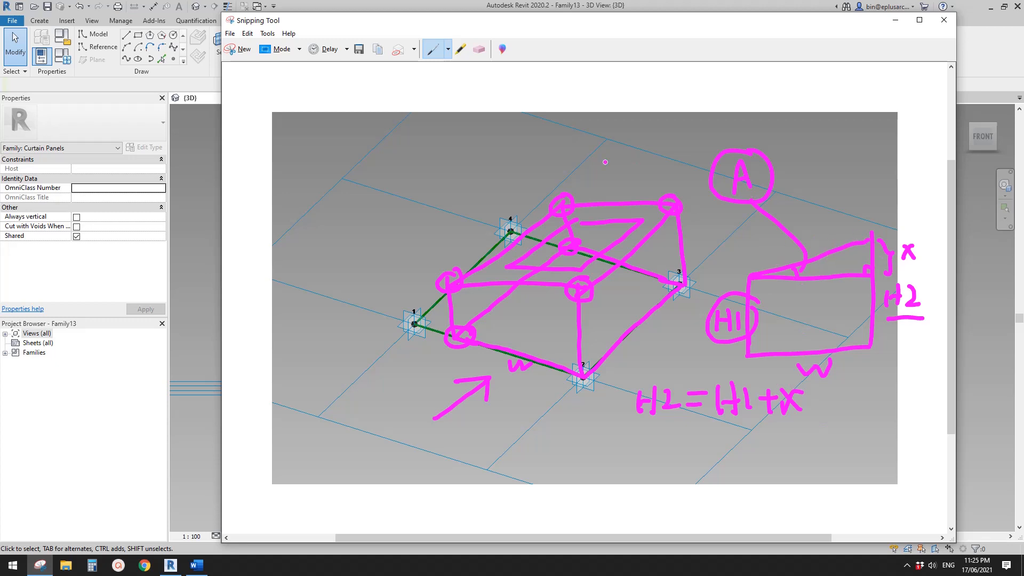
Step: Draw an enlarged right triangle above the box sketch, labelling its height x, base W and slope angle A
{"action": "mouse_move", "coordinate": [463, 160]}
{"action": "left_mouse_down"}
{"action": "mouse_move", "coordinate": [623, 83]}
{"action": "mouse_move", "coordinate": [627, 166]}
{"action": "mouse_move", "coordinate": [482, 164]}
{"action": "mouse_move", "coordinate": [631, 158]}
{"action": "left_mouse_up"}
{"action": "left_click_drag", "start_coordinate": [626, 143], "coordinate": [611, 144]}
{"action": "mouse_move", "coordinate": [641, 108]}
{"action": "left_mouse_down"}
{"action": "mouse_move", "coordinate": [659, 121]}
{"action": "mouse_move", "coordinate": [650, 122]}
{"action": "left_mouse_up"}
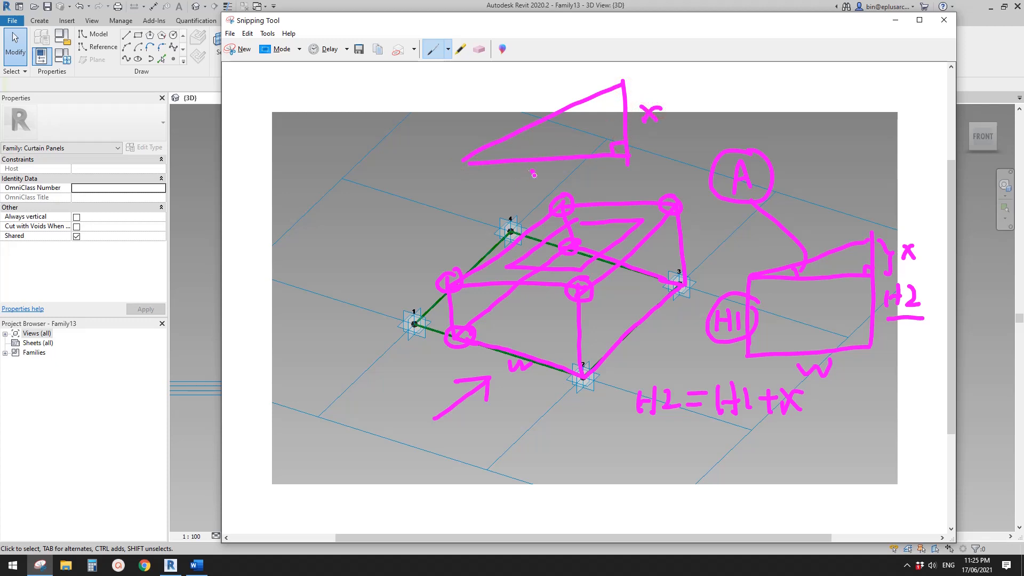
{"action": "left_click_drag", "start_coordinate": [533, 171], "coordinate": [556, 167]}
{"action": "mouse_move", "coordinate": [501, 143]}
{"action": "left_mouse_down"}
{"action": "mouse_move", "coordinate": [508, 161]}
{"action": "mouse_move", "coordinate": [534, 145]}
{"action": "left_mouse_up"}
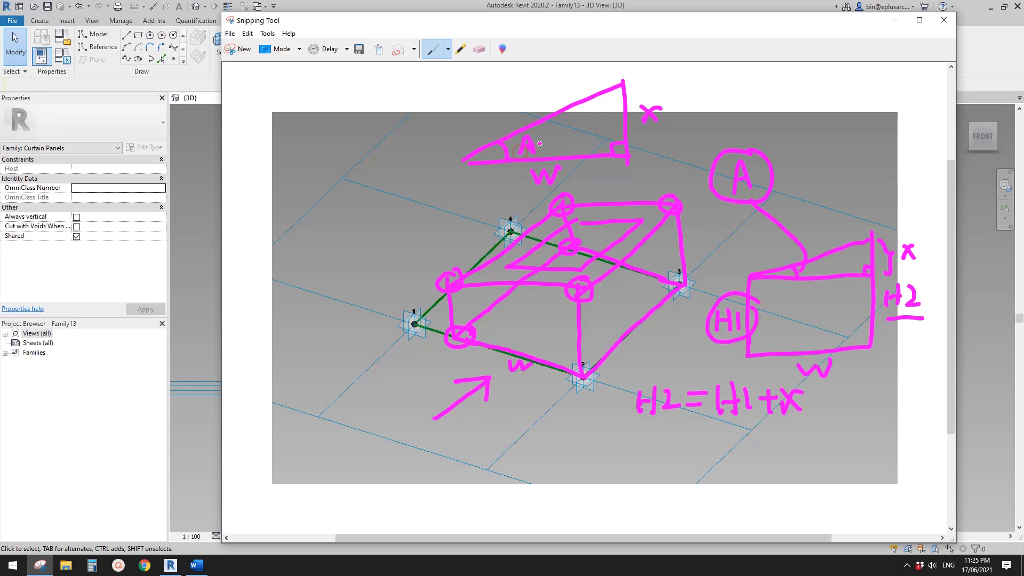
Step: Write the tangent relation tan A = x/w beside the enlarged right triangle
{"action": "mouse_move", "coordinate": [282, 122]}
{"action": "left_mouse_down"}
{"action": "mouse_move", "coordinate": [314, 102]}
{"action": "mouse_move", "coordinate": [340, 109]}
{"action": "left_mouse_up"}
{"action": "left_click_drag", "start_coordinate": [276, 98], "coordinate": [320, 92]}
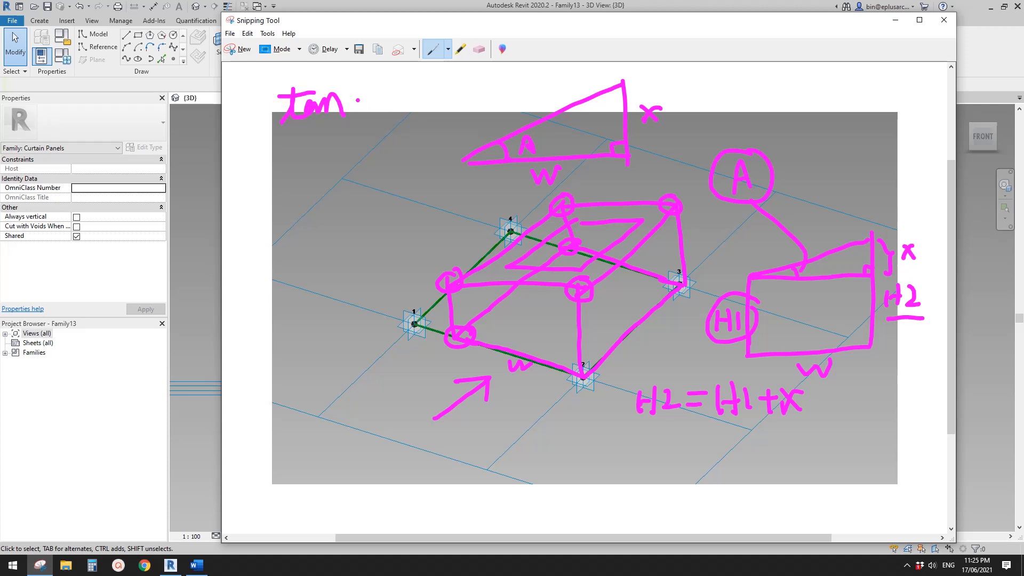
{"action": "mouse_move", "coordinate": [350, 111]}
{"action": "left_mouse_down"}
{"action": "mouse_move", "coordinate": [360, 73]}
{"action": "mouse_move", "coordinate": [377, 113]}
{"action": "left_mouse_up"}
{"action": "left_click_drag", "start_coordinate": [348, 104], "coordinate": [404, 94]}
{"action": "mouse_move", "coordinate": [387, 101]}
{"action": "left_mouse_down"}
{"action": "mouse_move", "coordinate": [441, 91]}
{"action": "mouse_move", "coordinate": [425, 91]}
{"action": "left_mouse_up"}
{"action": "mouse_move", "coordinate": [417, 97]}
{"action": "left_mouse_down"}
{"action": "mouse_move", "coordinate": [454, 96]}
{"action": "mouse_move", "coordinate": [432, 114]}
{"action": "mouse_move", "coordinate": [452, 101]}
{"action": "left_mouse_up"}
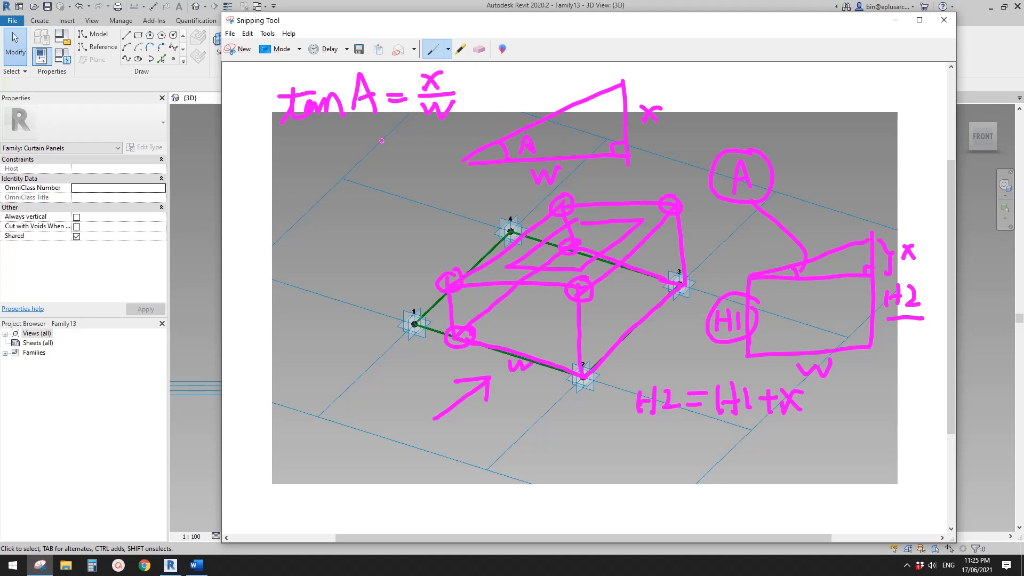
Step: Write x = tanA*w with its right-hand side boxed, and draw an arrow from it to the circled x in the H2 formula
{"action": "mouse_move", "coordinate": [286, 168]}
{"action": "left_mouse_down"}
{"action": "mouse_move", "coordinate": [303, 187]}
{"action": "mouse_move", "coordinate": [286, 189]}
{"action": "left_mouse_up"}
{"action": "mouse_move", "coordinate": [312, 175]}
{"action": "left_mouse_down"}
{"action": "mouse_move", "coordinate": [353, 184]}
{"action": "mouse_move", "coordinate": [365, 170]}
{"action": "mouse_move", "coordinate": [376, 185]}
{"action": "mouse_move", "coordinate": [446, 188]}
{"action": "mouse_move", "coordinate": [427, 179]}
{"action": "mouse_move", "coordinate": [470, 172]}
{"action": "left_mouse_up"}
{"action": "mouse_move", "coordinate": [336, 196]}
{"action": "left_mouse_down"}
{"action": "mouse_move", "coordinate": [403, 197]}
{"action": "mouse_move", "coordinate": [499, 168]}
{"action": "mouse_move", "coordinate": [353, 147]}
{"action": "mouse_move", "coordinate": [342, 191]}
{"action": "left_mouse_up"}
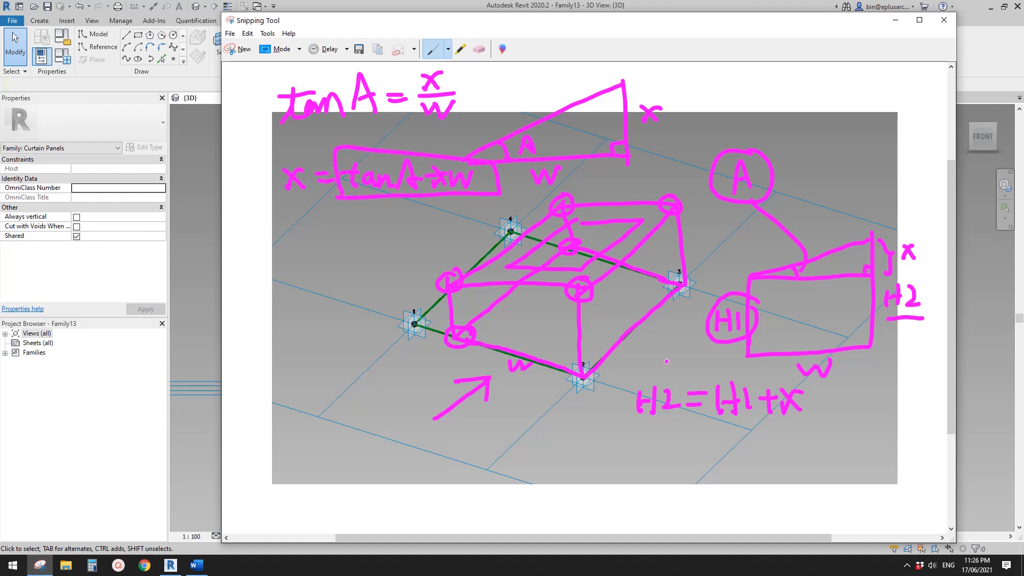
{"action": "mouse_move", "coordinate": [811, 385]}
{"action": "left_mouse_down"}
{"action": "mouse_move", "coordinate": [800, 410]}
{"action": "mouse_move", "coordinate": [815, 388]}
{"action": "left_mouse_up"}
{"action": "mouse_move", "coordinate": [411, 223]}
{"action": "left_mouse_down"}
{"action": "mouse_move", "coordinate": [445, 394]}
{"action": "mouse_move", "coordinate": [741, 436]}
{"action": "mouse_move", "coordinate": [772, 421]}
{"action": "left_mouse_up"}
{"action": "mouse_move", "coordinate": [752, 427]}
{"action": "left_mouse_down"}
{"action": "mouse_move", "coordinate": [772, 422]}
{"action": "mouse_move", "coordinate": [771, 445]}
{"action": "left_mouse_up"}
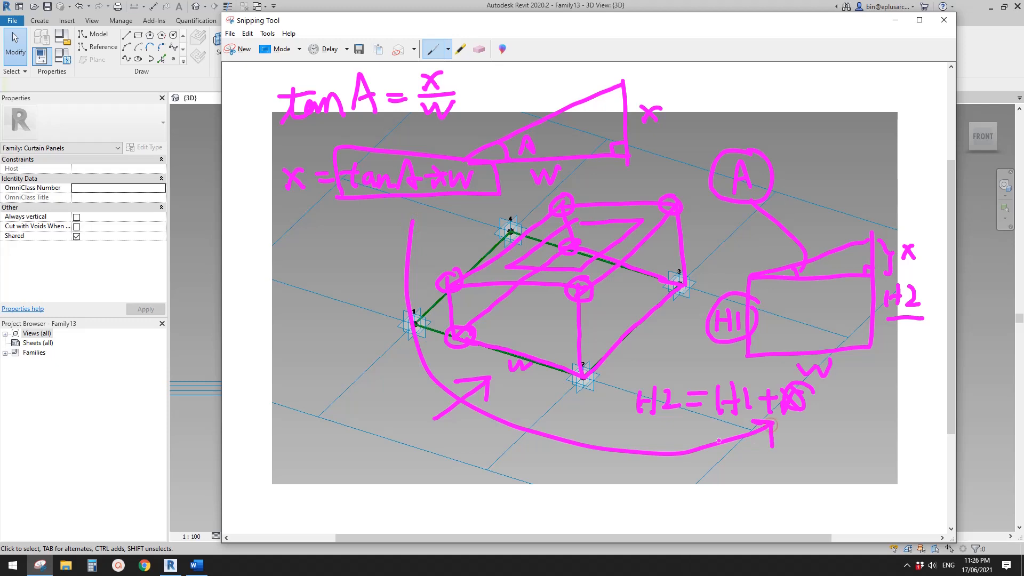
Step: Write the combined formula H2 = H1 + tan A * W below the box sketch
{"action": "left_click_drag", "start_coordinate": [329, 445], "coordinate": [329, 471]}
{"action": "mouse_move", "coordinate": [345, 436]}
{"action": "left_mouse_down"}
{"action": "mouse_move", "coordinate": [345, 471]}
{"action": "mouse_move", "coordinate": [349, 453]}
{"action": "mouse_move", "coordinate": [384, 469]}
{"action": "mouse_move", "coordinate": [422, 454]}
{"action": "left_mouse_up"}
{"action": "left_click_drag", "start_coordinate": [401, 464], "coordinate": [465, 471]}
{"action": "left_click_drag", "start_coordinate": [447, 462], "coordinate": [540, 466]}
{"action": "mouse_move", "coordinate": [528, 451]}
{"action": "left_mouse_down"}
{"action": "mouse_move", "coordinate": [529, 471]}
{"action": "mouse_move", "coordinate": [564, 480]}
{"action": "mouse_move", "coordinate": [638, 474]}
{"action": "left_mouse_up"}
{"action": "left_click_drag", "start_coordinate": [556, 462], "coordinate": [591, 458]}
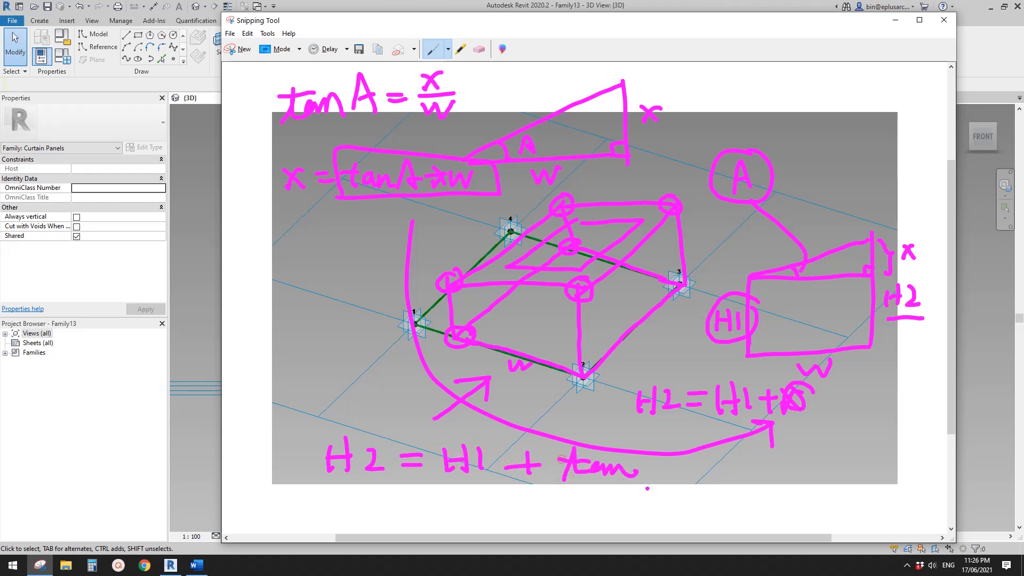
{"action": "left_click_drag", "start_coordinate": [657, 460], "coordinate": [647, 489]}
{"action": "mouse_move", "coordinate": [657, 460]}
{"action": "left_mouse_down"}
{"action": "mouse_move", "coordinate": [669, 491]}
{"action": "mouse_move", "coordinate": [662, 478]}
{"action": "mouse_move", "coordinate": [697, 488]}
{"action": "mouse_move", "coordinate": [684, 489]}
{"action": "left_mouse_up"}
{"action": "left_click_drag", "start_coordinate": [683, 480], "coordinate": [703, 479]}
{"action": "mouse_move", "coordinate": [714, 469]}
{"action": "left_mouse_down"}
{"action": "mouse_move", "coordinate": [721, 486]}
{"action": "mouse_move", "coordinate": [740, 459]}
{"action": "left_mouse_up"}
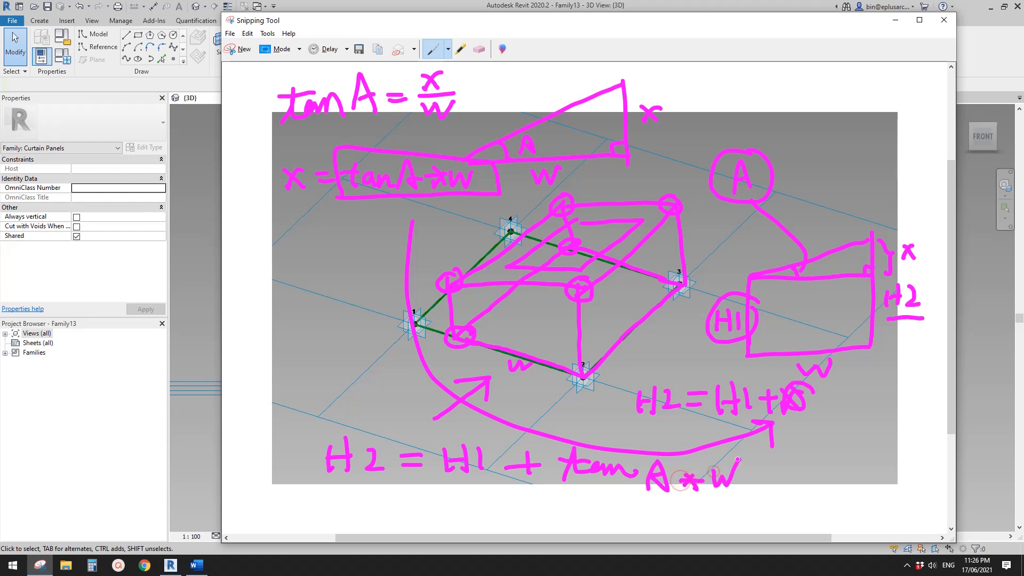
Step: Return to Revit and link the offset of the two raised points above the inner reference line to a new type parameter H1
{"action": "left_click_drag", "start_coordinate": [560, 20], "coordinate": [590, 10]}
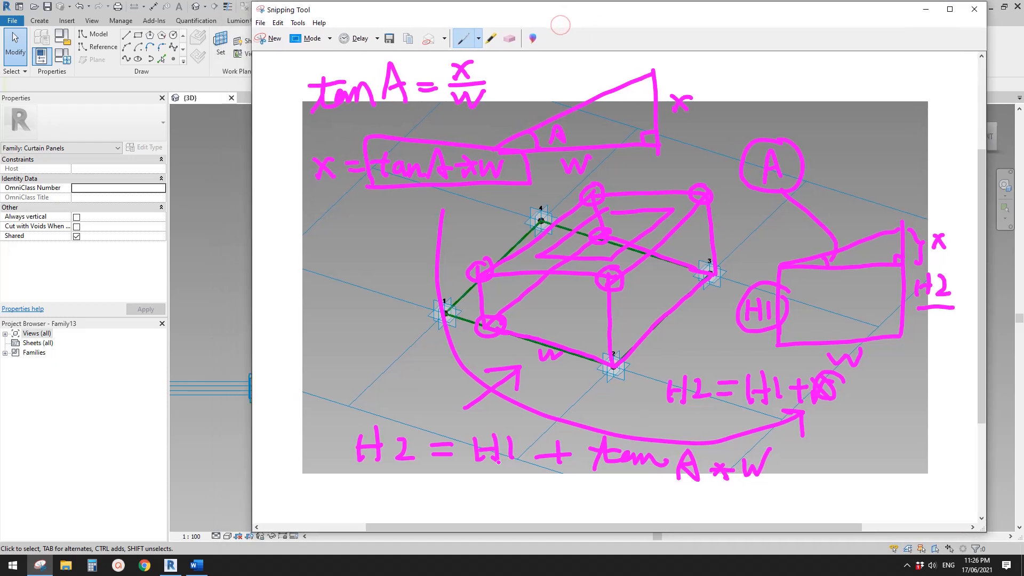
{"action": "left_click", "coordinate": [223, 327]}
{"action": "middle_click_drag", "start_coordinate": [395, 307], "coordinate": [343, 235], "text": "shift"}
{"action": "left_click_drag", "start_coordinate": [343, 235], "coordinate": [417, 319]}
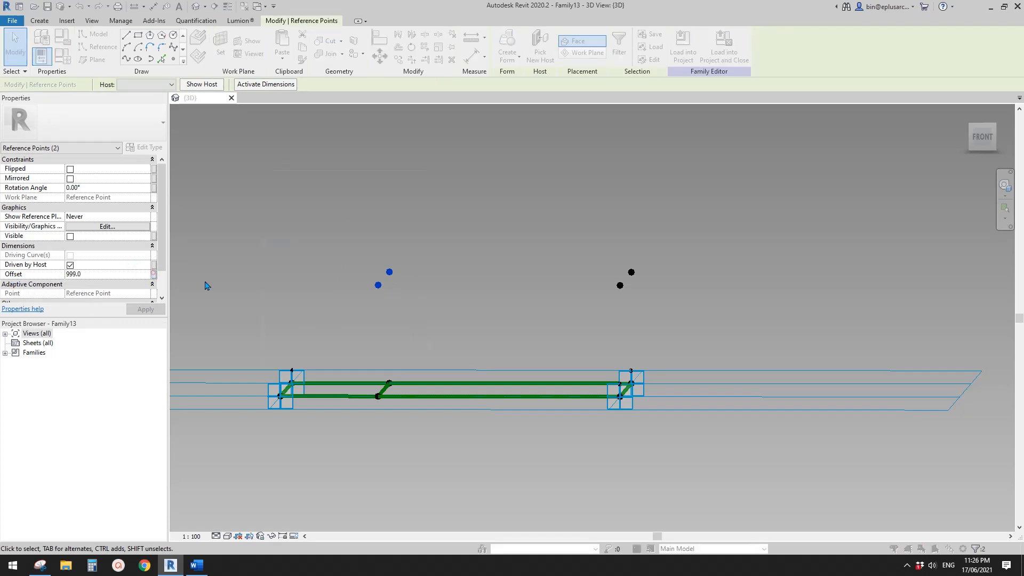
{"action": "left_click", "coordinate": [154, 274]}
{"action": "left_click", "coordinate": [270, 349]}
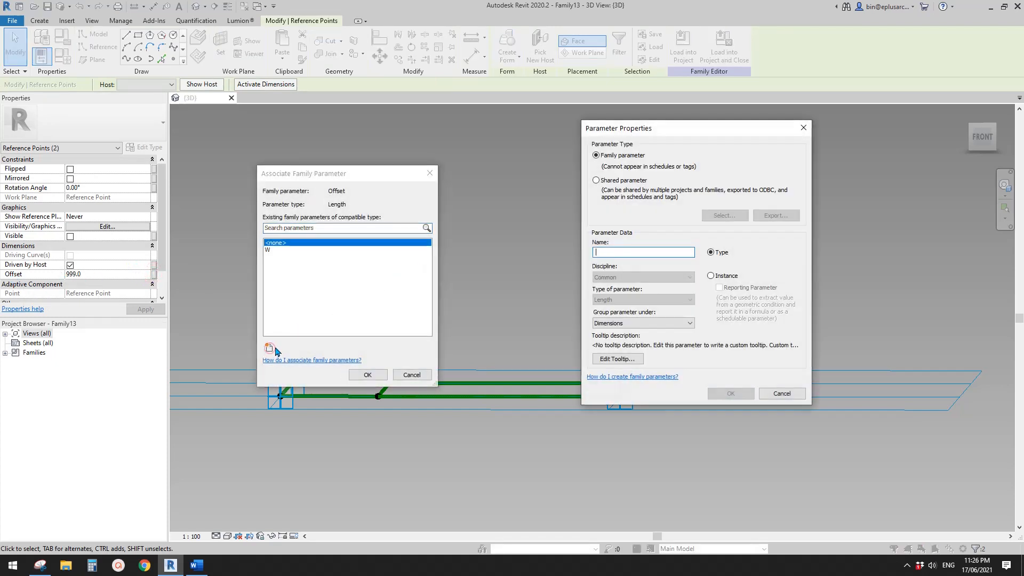
{"action": "type", "text": "H1"}
{"action": "left_click", "coordinate": [731, 393]}
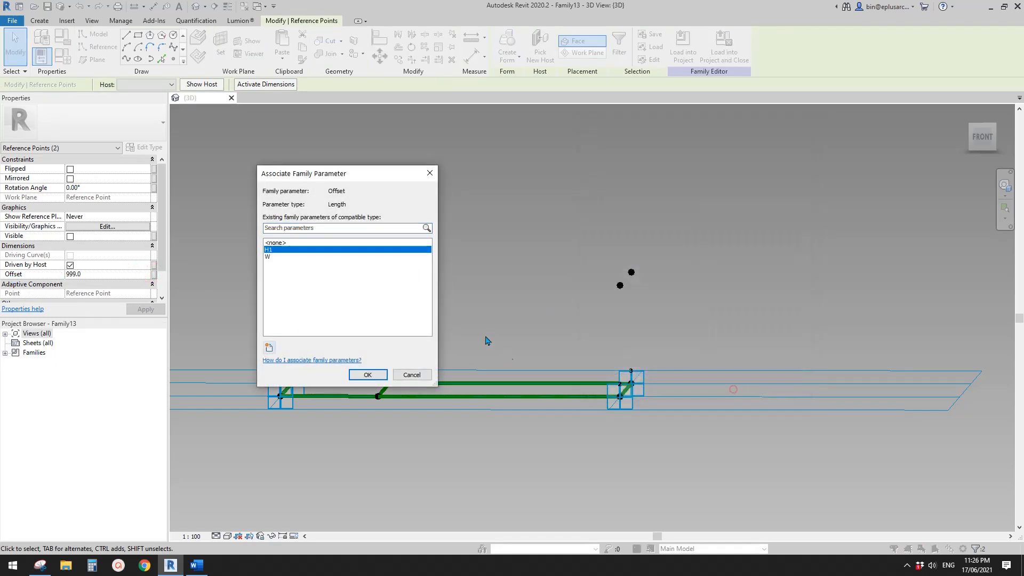
{"action": "left_click", "coordinate": [368, 374]}
Step: Link the offset of the two raised points above adaptive points 2 and 3 to a new type parameter H2
{"action": "left_click_drag", "start_coordinate": [541, 202], "coordinate": [672, 304]}
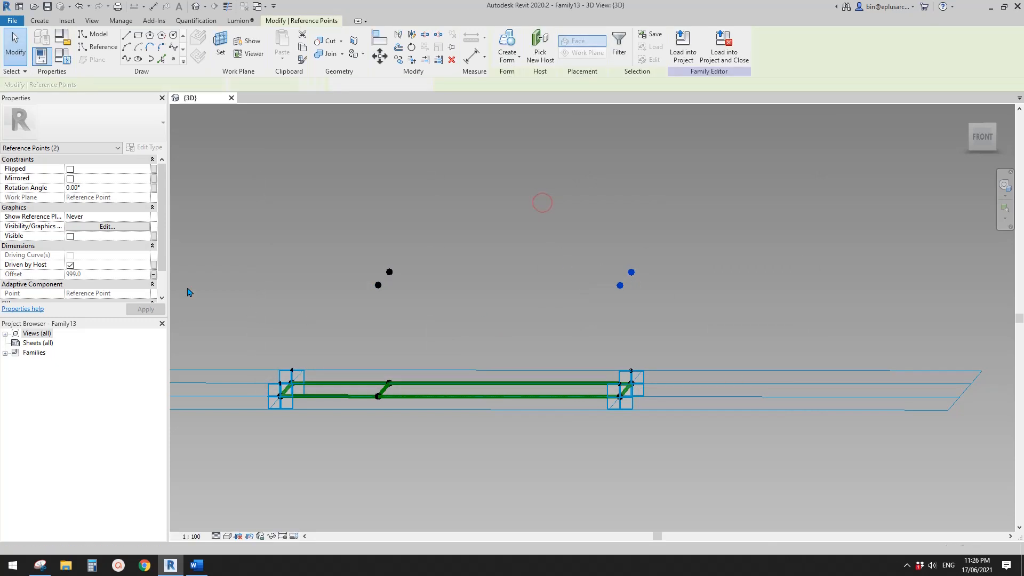
{"action": "left_click", "coordinate": [153, 275]}
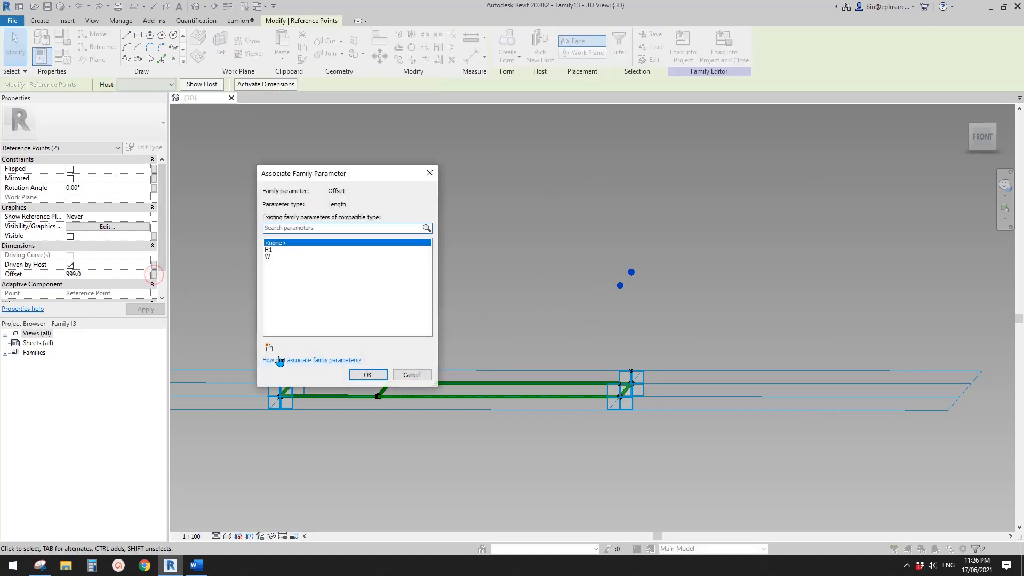
{"action": "left_click", "coordinate": [269, 347]}
{"action": "type", "text": "H2"}
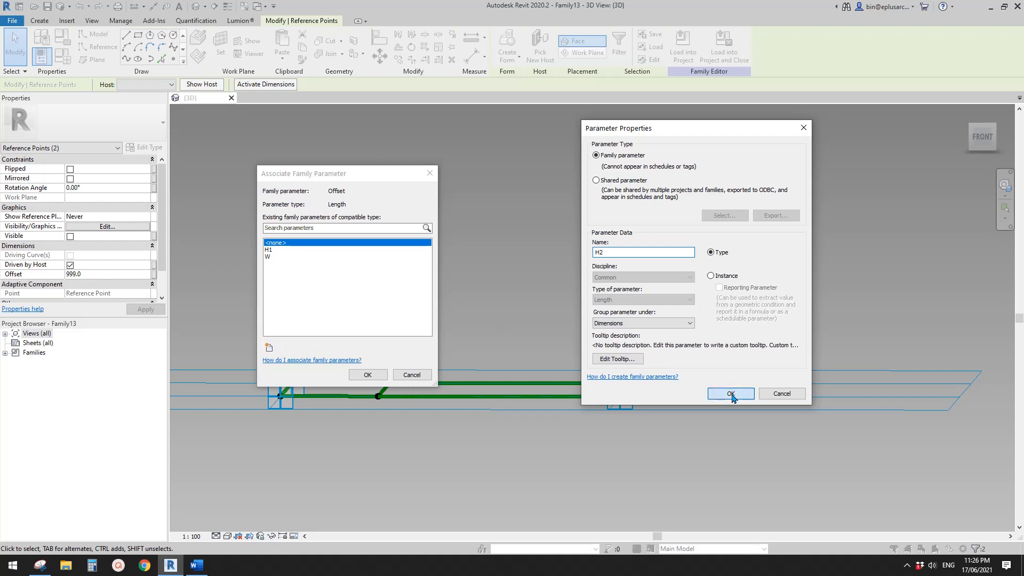
{"action": "left_click", "coordinate": [731, 394]}
{"action": "left_click", "coordinate": [368, 374]}
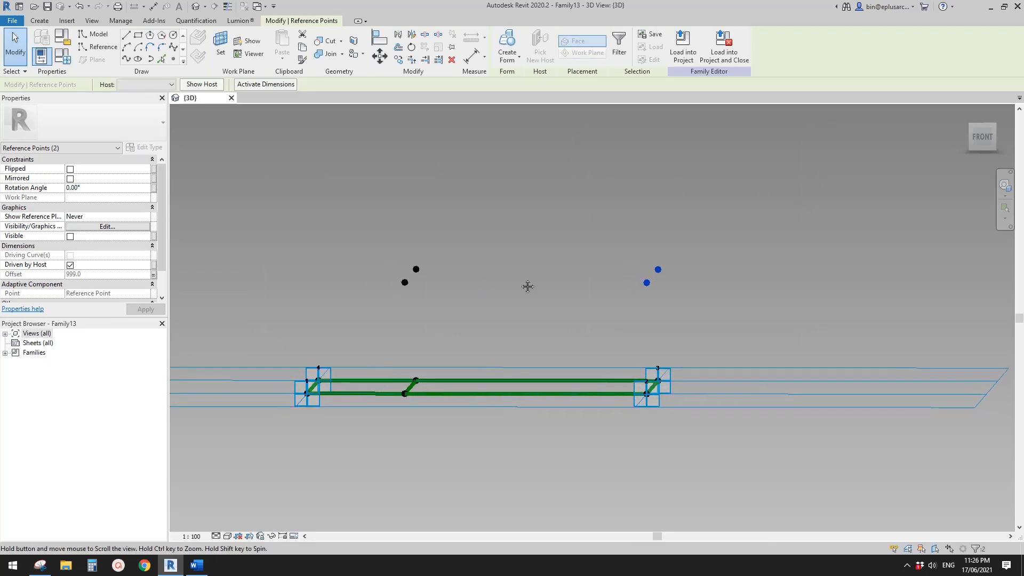
Step: Add a new family type parameter named A with Angle as its parameter type, grouped under Dimensions
{"action": "left_click", "coordinate": [55, 64]}
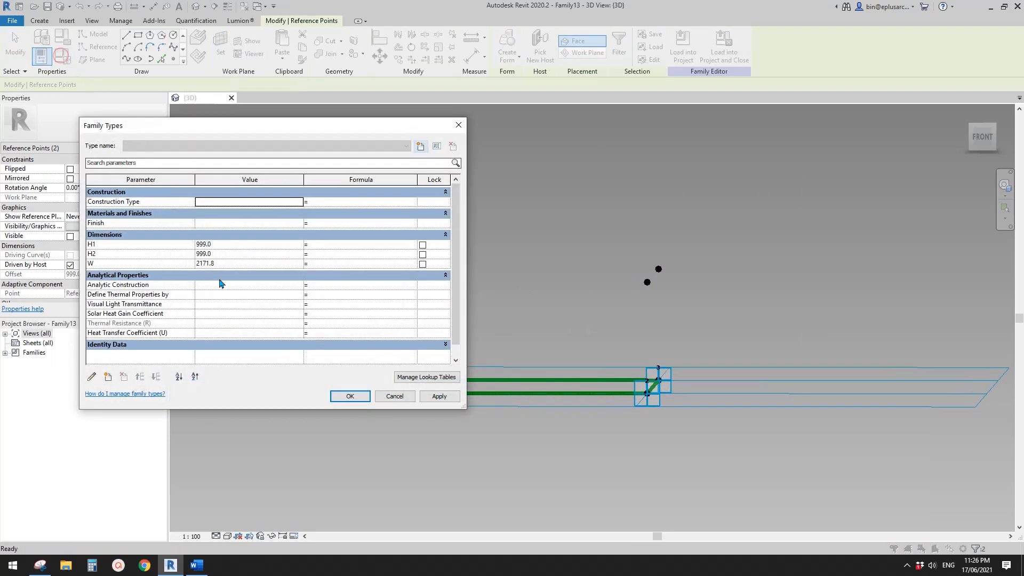
{"action": "left_click", "coordinate": [107, 377]}
{"action": "type", "text": "A"}
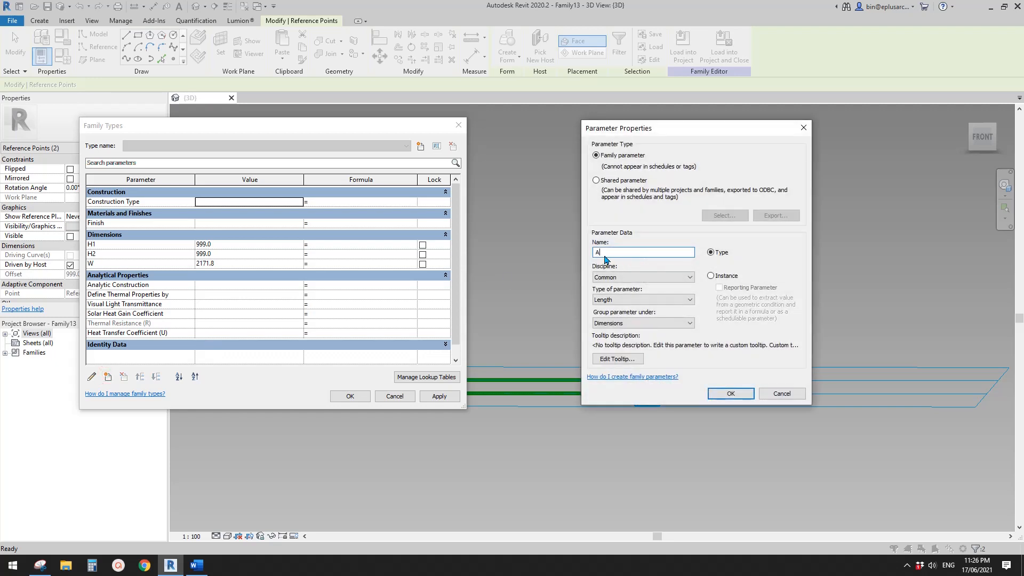
{"action": "left_click", "coordinate": [623, 299]}
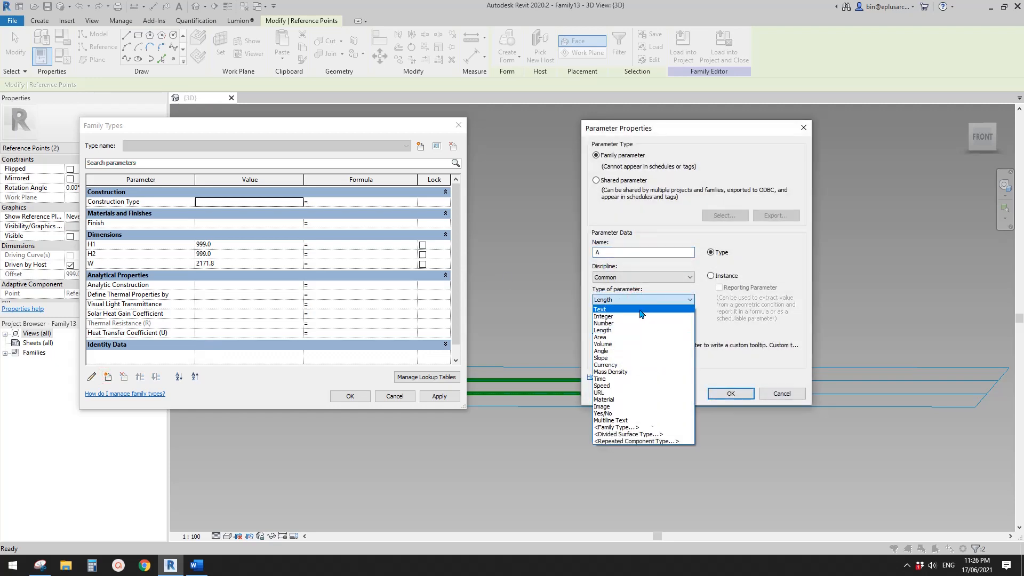
{"action": "left_click", "coordinate": [608, 350]}
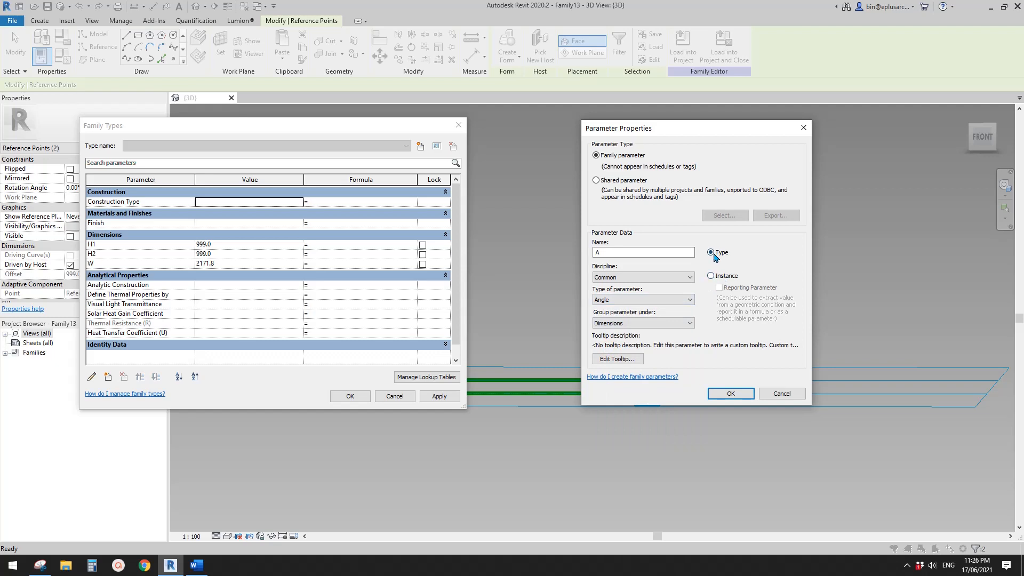
{"action": "left_click", "coordinate": [711, 395]}
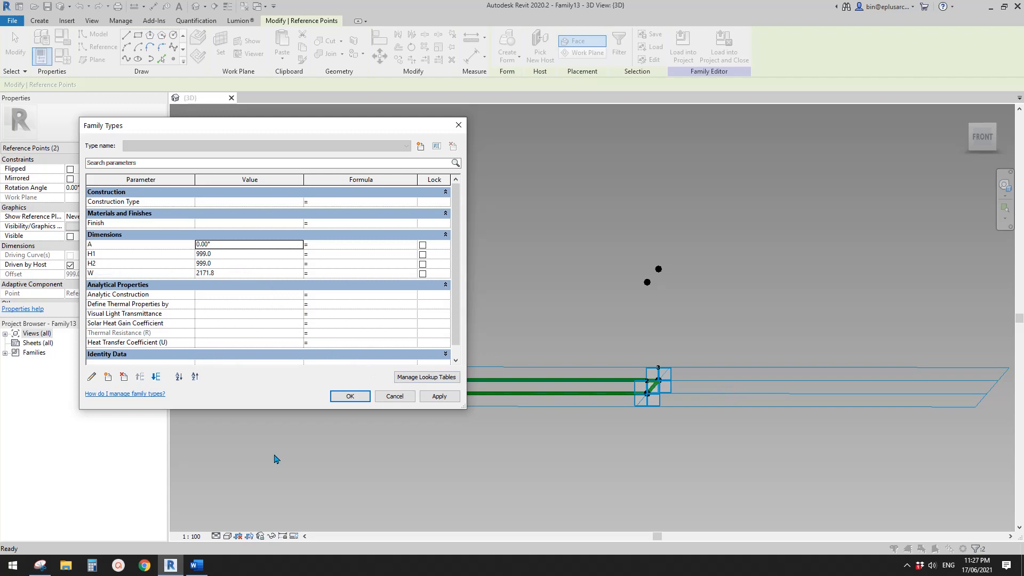
Step: Switch to the Snipping Tool sketch and underline the formula H2 = H1 + tan A * W
{"action": "left_click", "coordinate": [47, 563]}
{"action": "left_click_drag", "start_coordinate": [512, 15], "coordinate": [629, 25]}
{"action": "left_click_drag", "start_coordinate": [475, 486], "coordinate": [897, 516]}
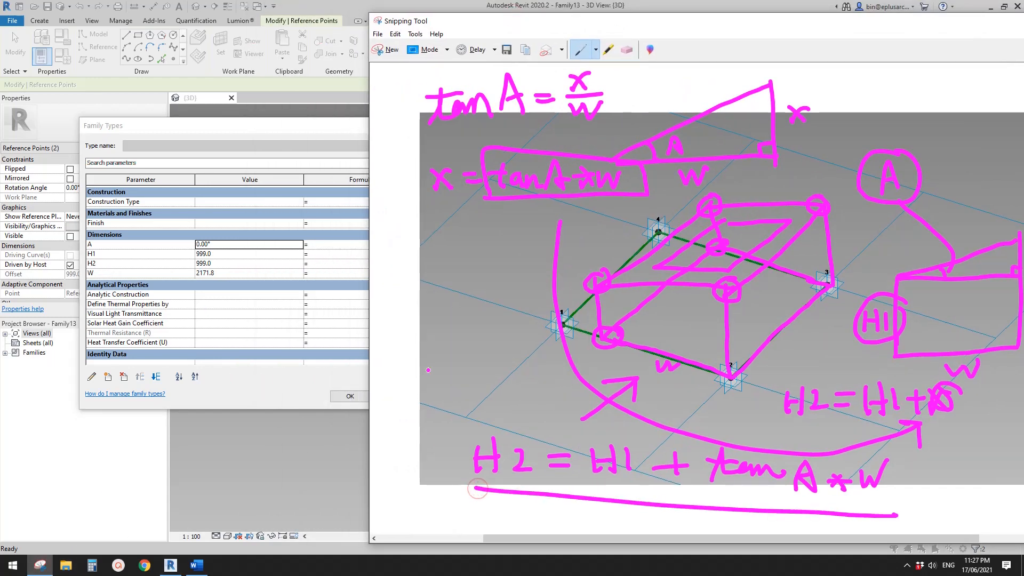
Step: Return to Revit, give parameter H2 the formula H1+(tan(A)*W), and apply an angle A of 10°
{"action": "left_click", "coordinate": [326, 265]}
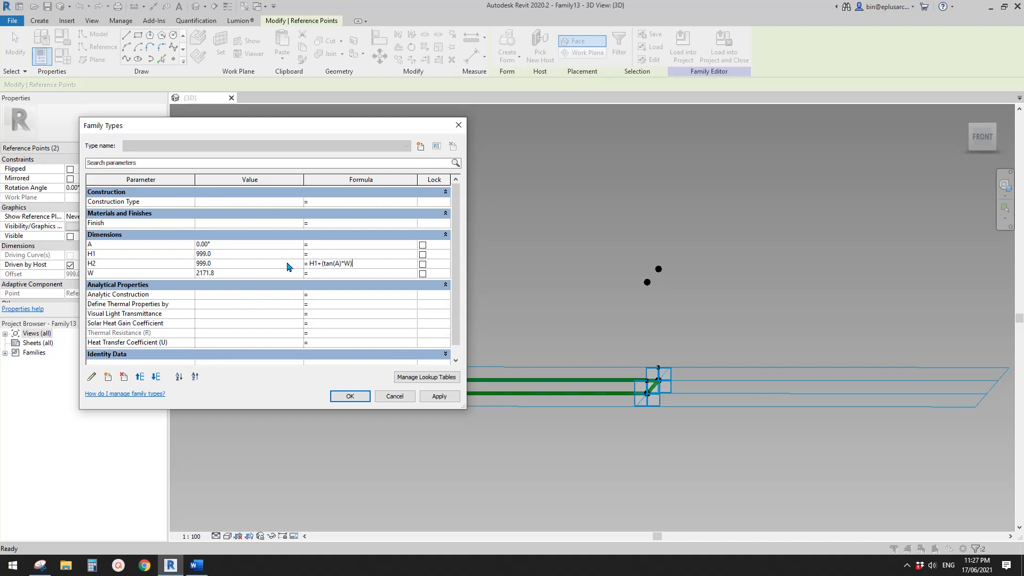
{"action": "left_click", "coordinate": [326, 274]}
{"action": "left_click", "coordinate": [222, 245]}
{"action": "left_click", "coordinate": [439, 397]}
{"action": "left_click", "coordinate": [350, 396]}
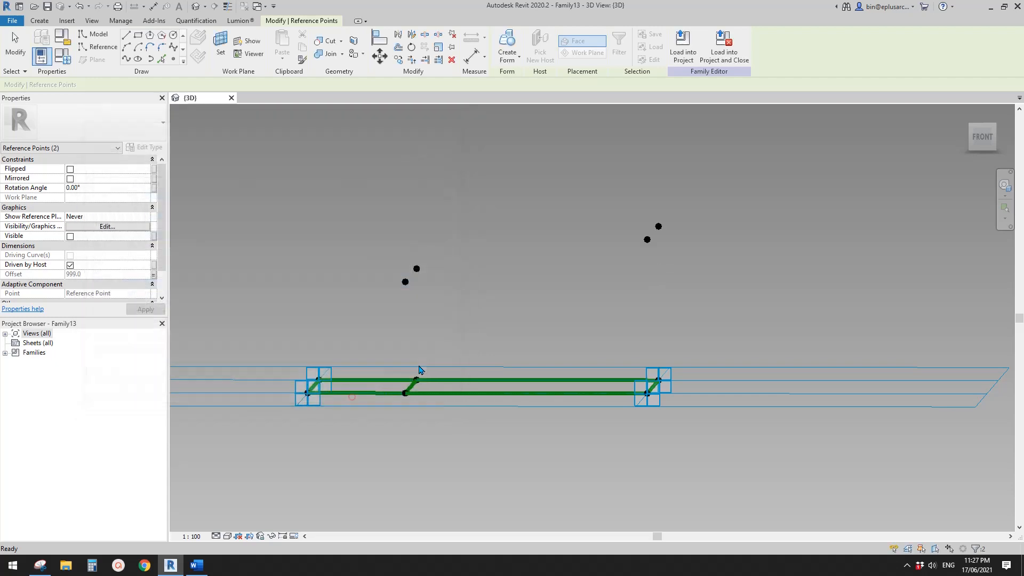
{"action": "key", "text": "Escape"}
Step: Connect the two raised points on the side of adaptive points 1 and 2 with a line and make it a reference line
{"action": "mouse_move", "coordinate": [453, 376]}
{"action": "middle_mouse_down", "text": "shift"}
{"action": "mouse_move", "coordinate": [496, 380]}
{"action": "mouse_move", "coordinate": [446, 368]}
{"action": "mouse_move", "coordinate": [457, 357]}
{"action": "middle_mouse_up", "text": "shift"}
{"action": "left_click", "coordinate": [527, 290], "text": "ctrl"}
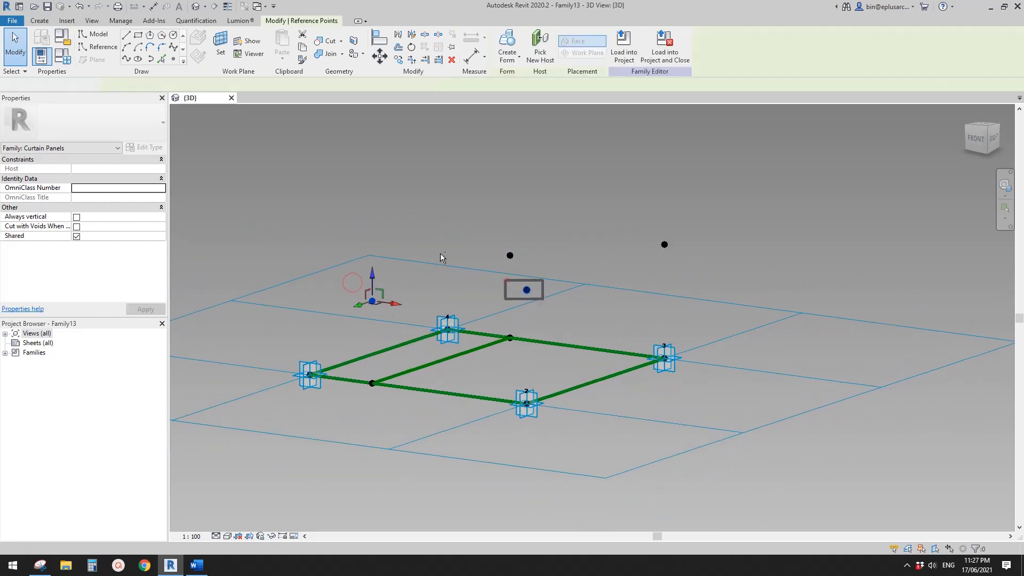
{"action": "left_click", "coordinate": [125, 58]}
{"action": "left_click", "coordinate": [74, 246]}
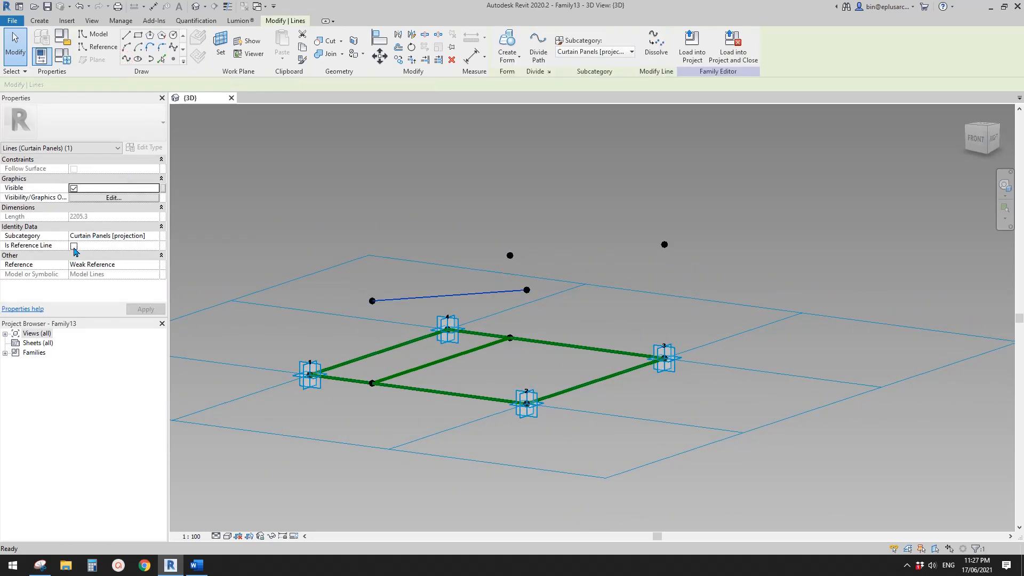
Step: Set a work plane on the sloped reference line and add an angular dimension between it and the base line from point 1 to 2
{"action": "middle_click_drag", "start_coordinate": [407, 226], "coordinate": [469, 341], "text": "shift"}
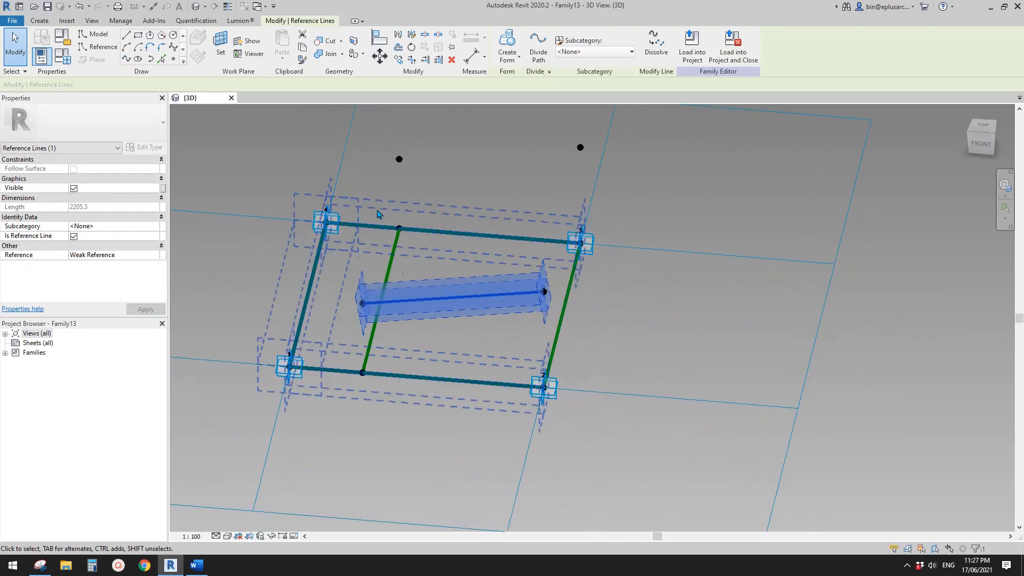
{"action": "left_click", "coordinate": [221, 43]}
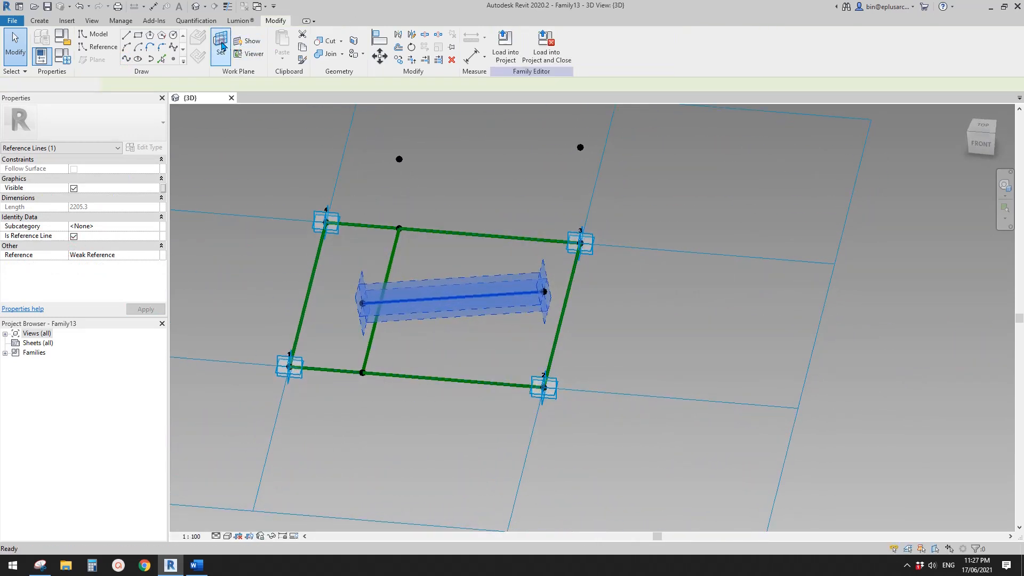
{"action": "left_click", "coordinate": [457, 300]}
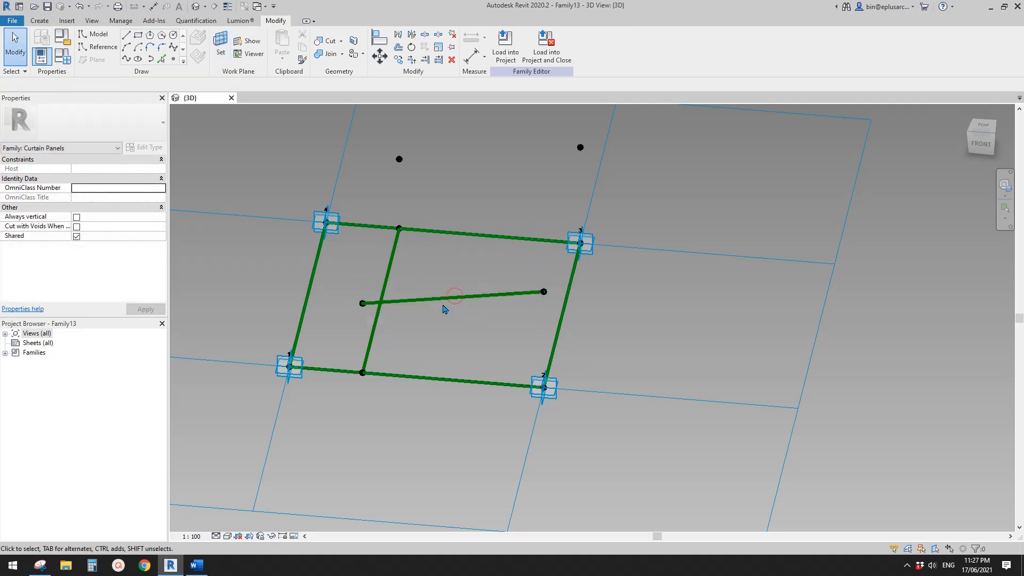
{"action": "key", "text": "d"}
{"action": "key", "text": "i"}
{"action": "left_click", "coordinate": [531, 54]}
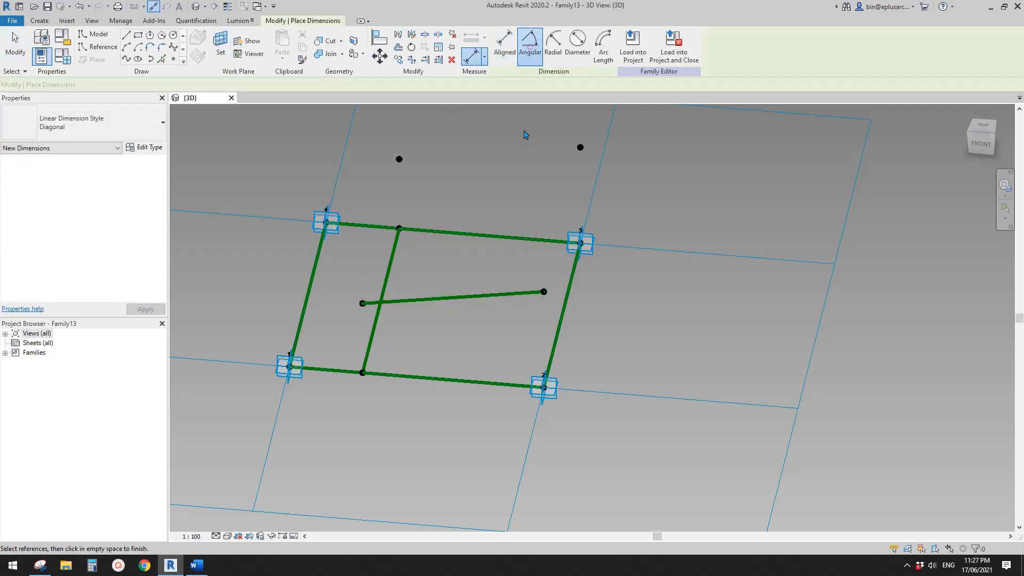
{"action": "left_click", "coordinate": [447, 299]}
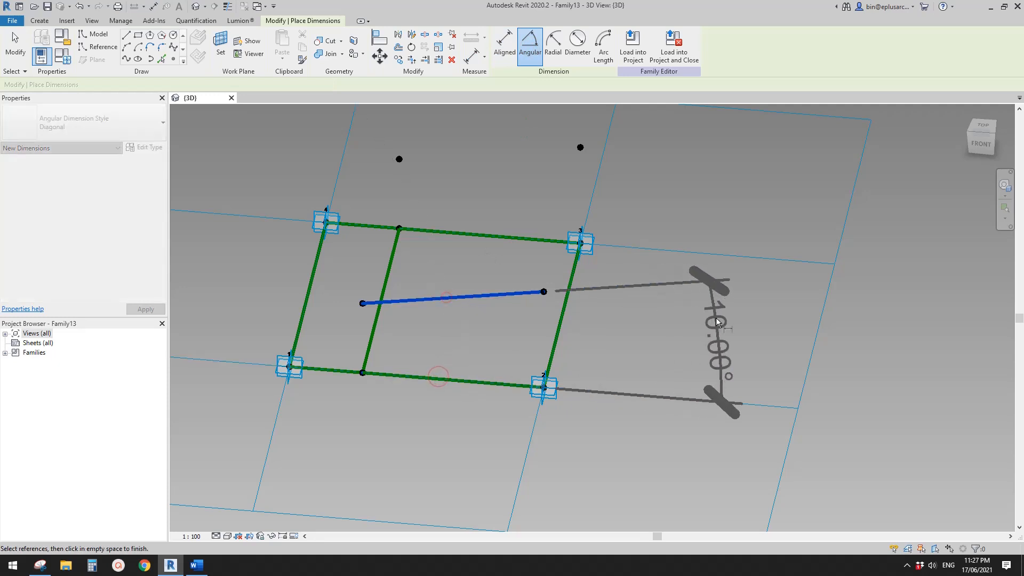
{"action": "left_click", "coordinate": [718, 355]}
Step: Set parameter A to 12° in the family types and apply the change
{"action": "middle_click_drag", "start_coordinate": [645, 383], "coordinate": [706, 374]}
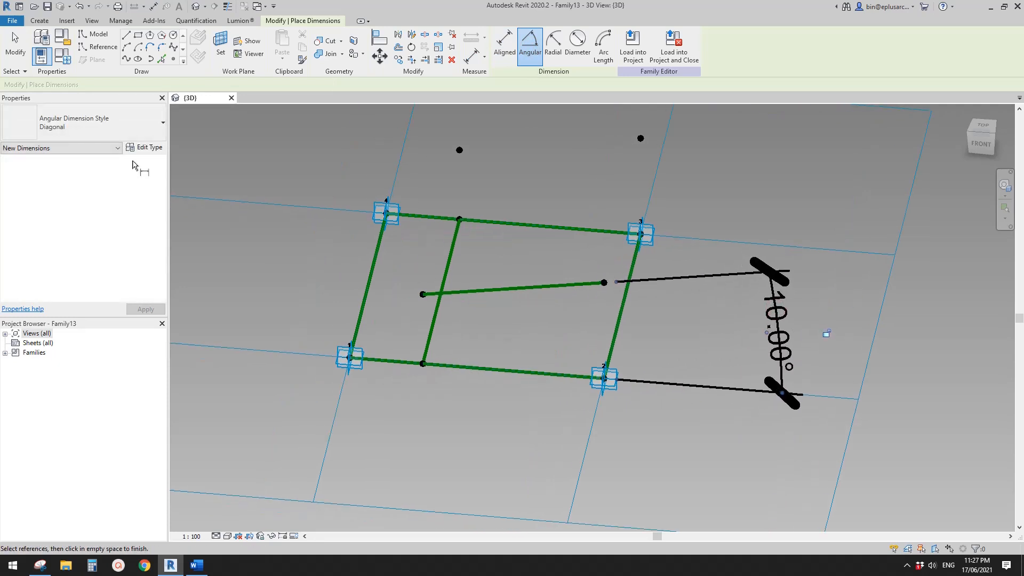
{"action": "left_click", "coordinate": [67, 62]}
{"action": "double_click", "coordinate": [225, 243]}
{"action": "type", "text": "12"}
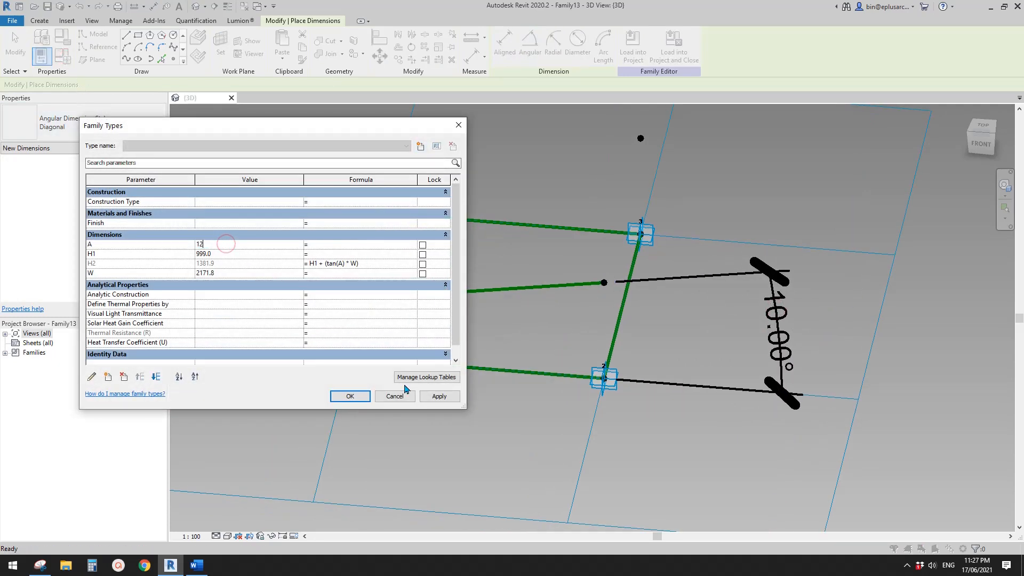
{"action": "left_click", "coordinate": [438, 396]}
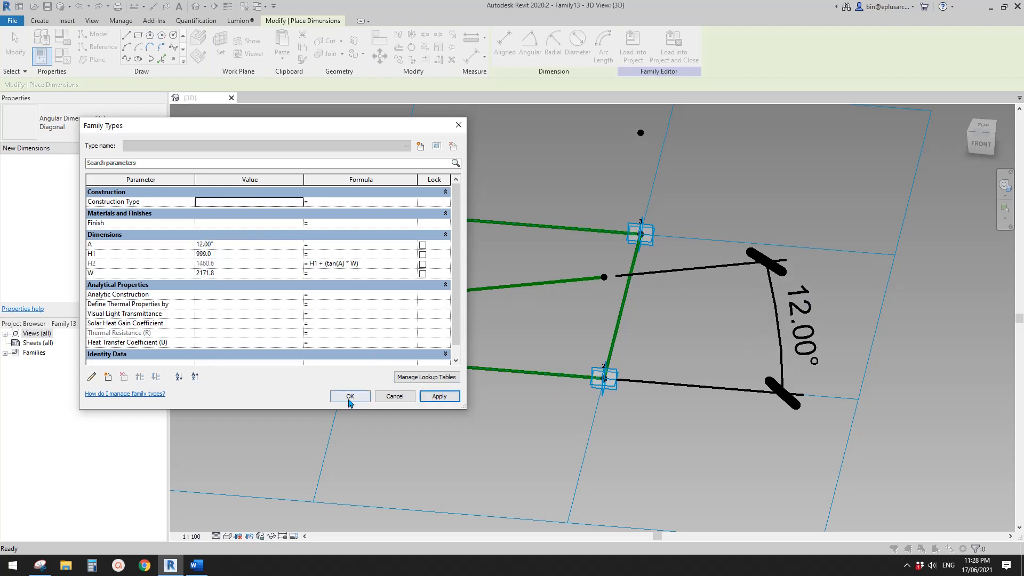
{"action": "left_click", "coordinate": [350, 397]}
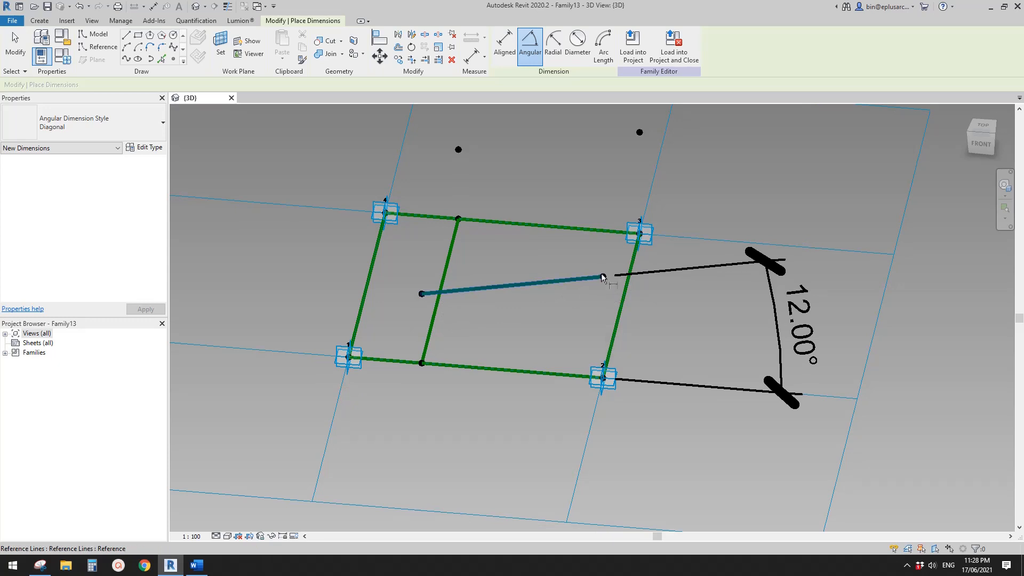
Step: Delete the angular dimension between the sloped reference line and the base line
{"action": "middle_click_drag", "start_coordinate": [605, 282], "coordinate": [519, 297]}
{"action": "key", "text": "Escape"}
{"action": "left_click", "coordinate": [701, 306]}
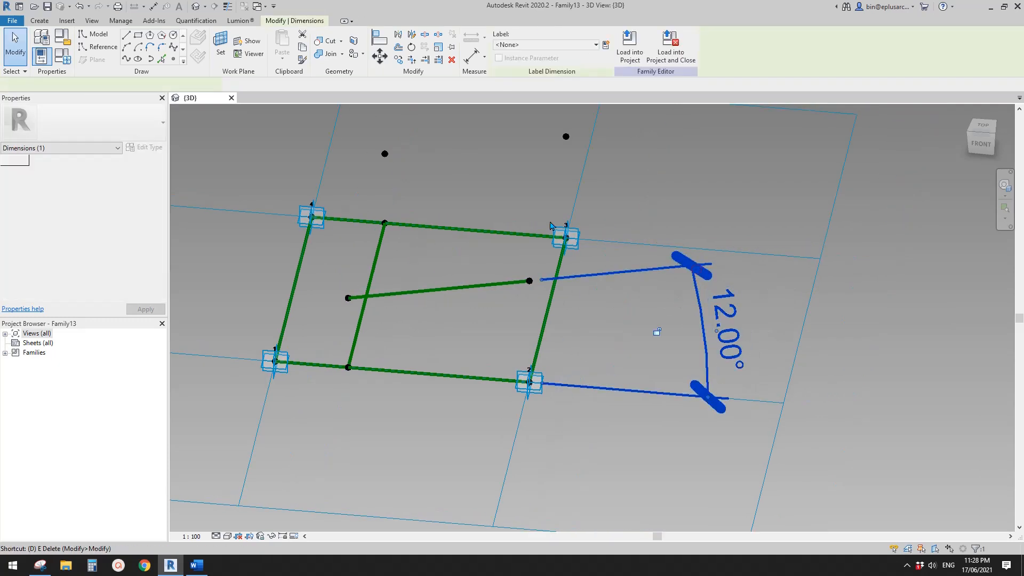
{"action": "key", "text": "Delete"}
Step: Connect the two raised points above the inner base line with a reference line
{"action": "middle_click_drag", "start_coordinate": [478, 222], "coordinate": [414, 233], "text": "shift"}
{"action": "left_click", "coordinate": [355, 177]}
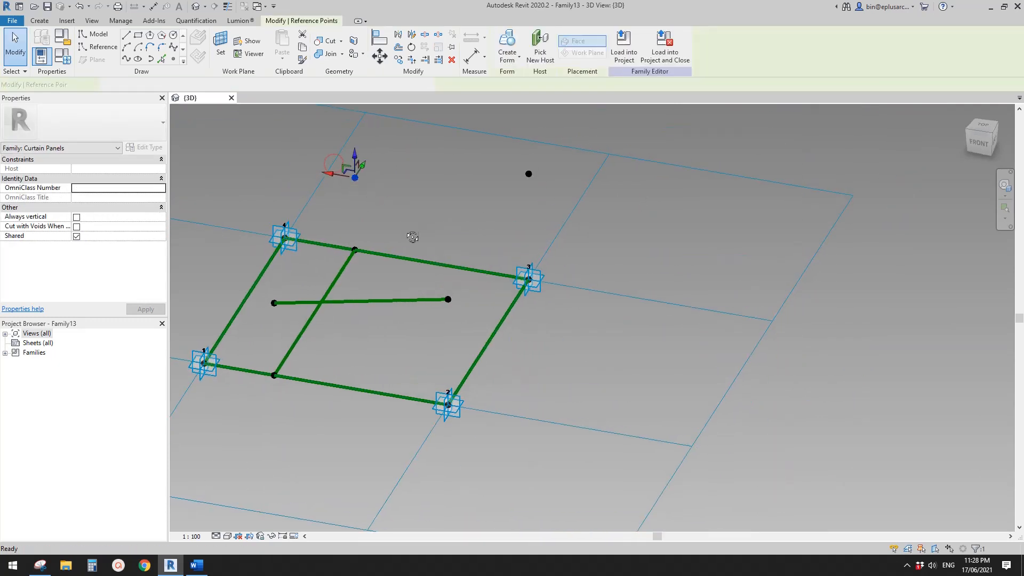
{"action": "left_click", "coordinate": [274, 302], "text": "ctrl"}
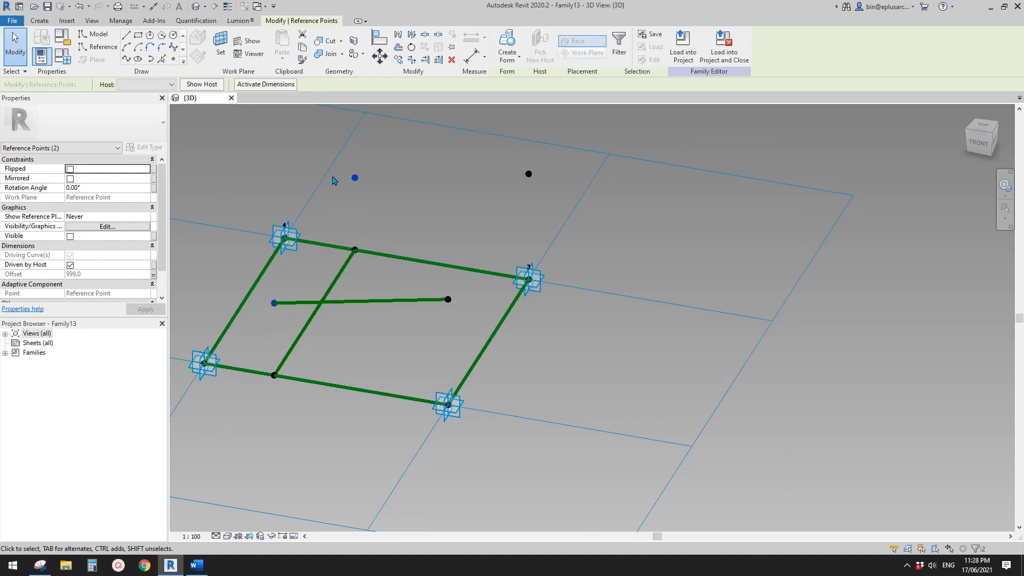
{"action": "left_click", "coordinate": [127, 59]}
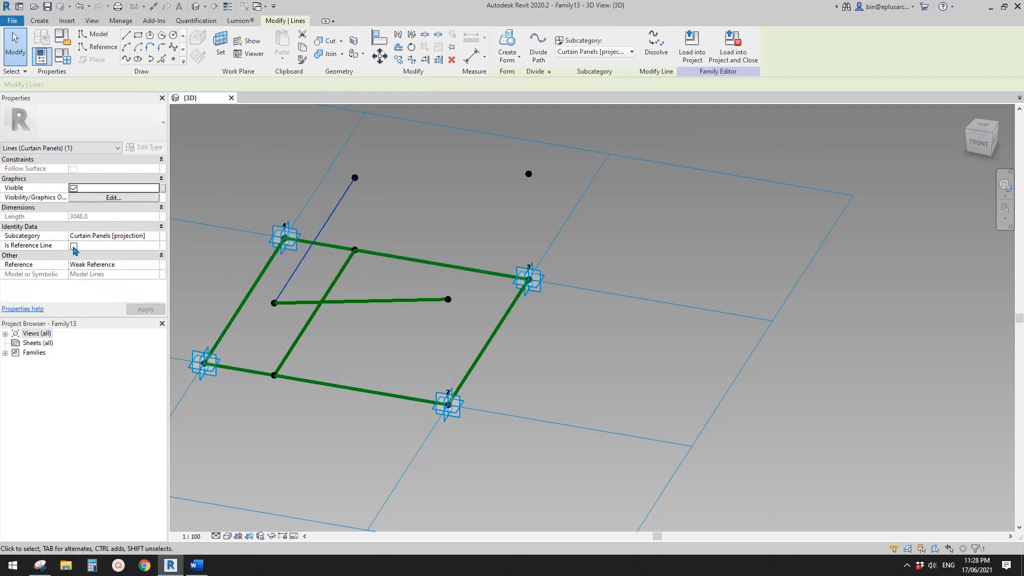
Step: Close the raised loop with reference lines along the side of points 4 and 3 and between the raised points above 2 and 3
{"action": "left_click_drag", "start_coordinate": [290, 153], "coordinate": [599, 202]}
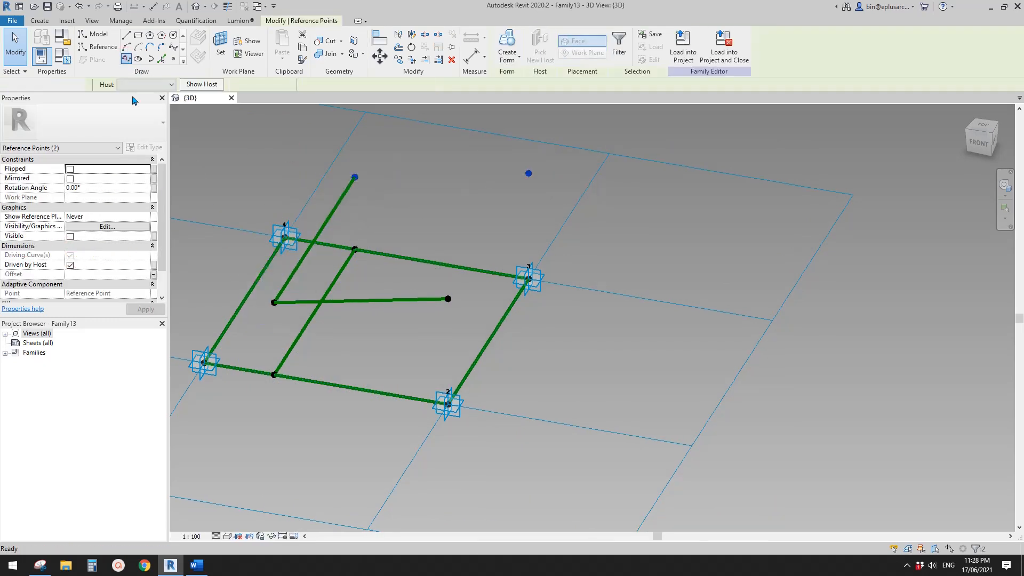
{"action": "left_click", "coordinate": [73, 246]}
{"action": "middle_click_drag", "start_coordinate": [347, 233], "coordinate": [496, 169], "text": "shift"}
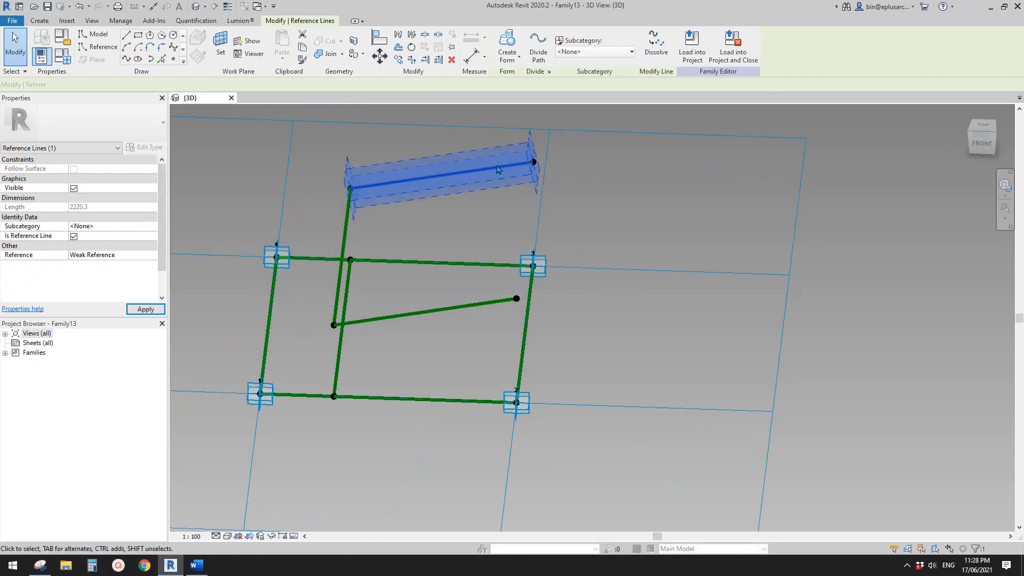
{"action": "left_click_drag", "start_coordinate": [491, 138], "coordinate": [559, 171]}
{"action": "left_click_drag", "start_coordinate": [491, 274], "coordinate": [526, 309], "text": "ctrl"}
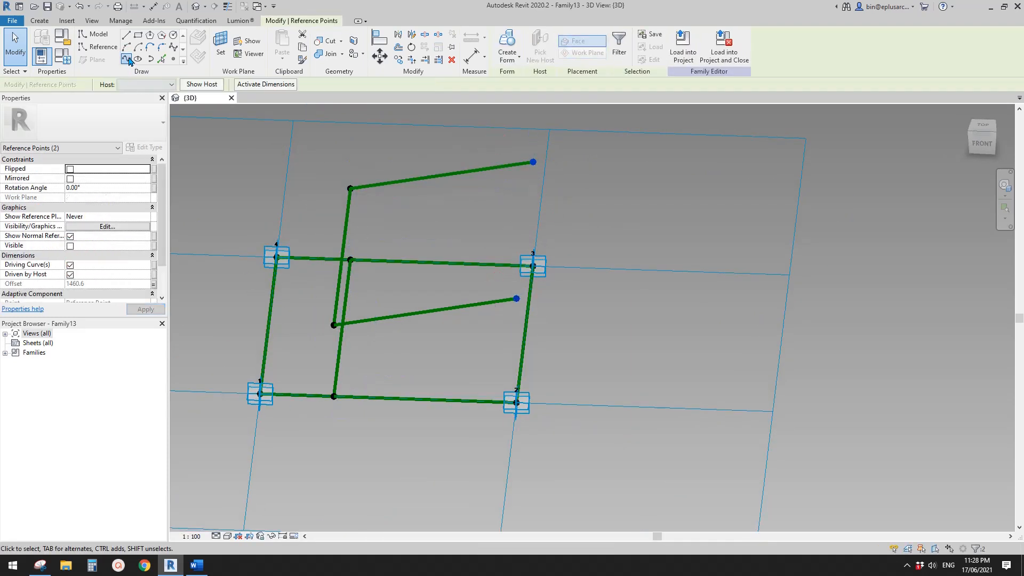
{"action": "left_click", "coordinate": [128, 59]}
{"action": "left_click", "coordinate": [74, 246]}
{"action": "left_click", "coordinate": [475, 150]}
Step: Create a solid form from the raised reference line loop and the base loop between the inner line and adaptive points 2 and 3
{"action": "scroll", "coordinate": [511, 175], "scroll_direction": "down", "scroll_amount": 1}
{"action": "middle_click_drag", "start_coordinate": [510, 175], "coordinate": [478, 210]}
{"action": "middle_click_drag", "start_coordinate": [529, 257], "coordinate": [526, 305]}
{"action": "key", "text": "Tab"}
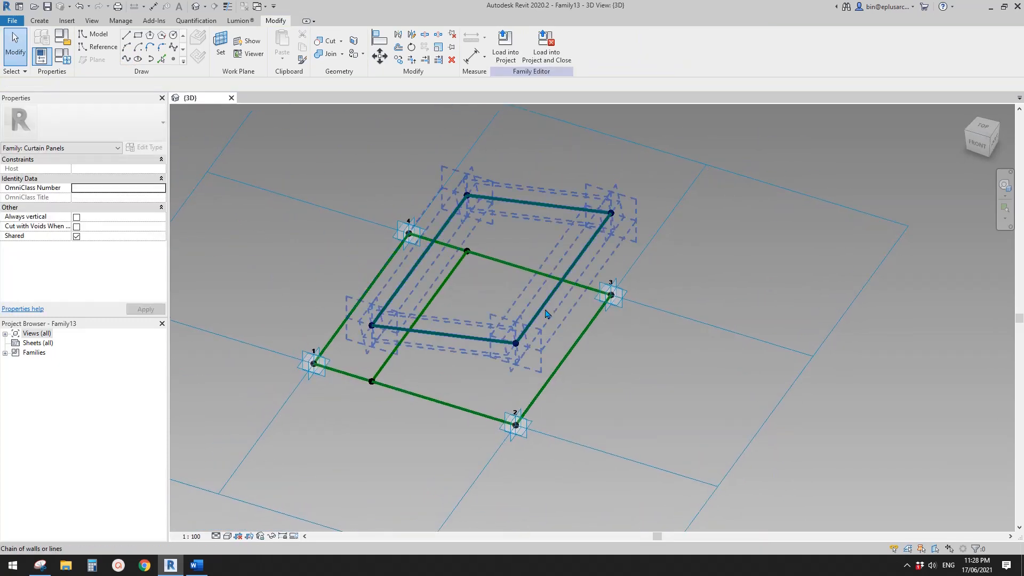
{"action": "left_click", "coordinate": [568, 335]}
{"action": "left_click", "coordinate": [577, 338], "text": "ctrl"}
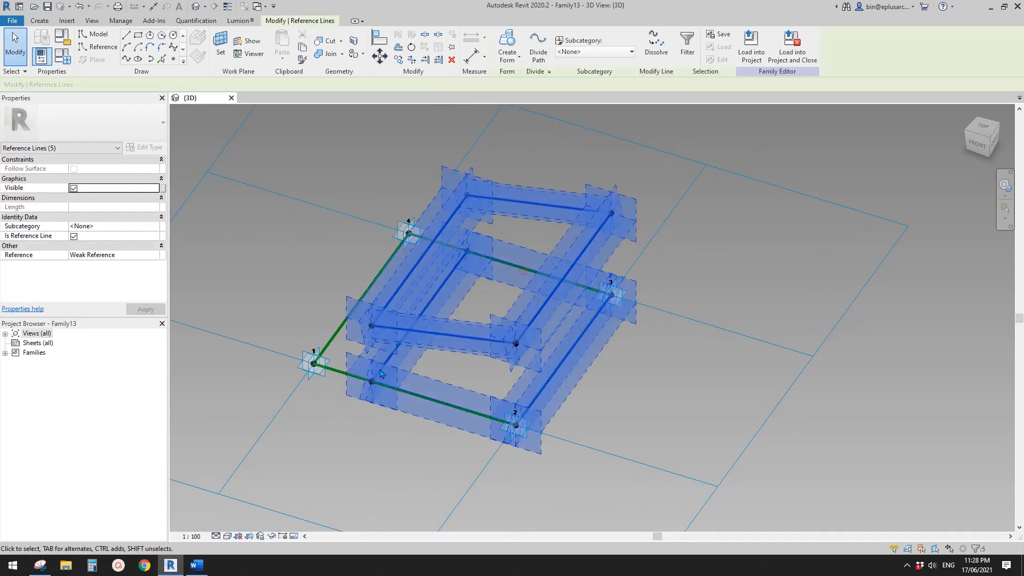
{"action": "left_click", "coordinate": [508, 46]}
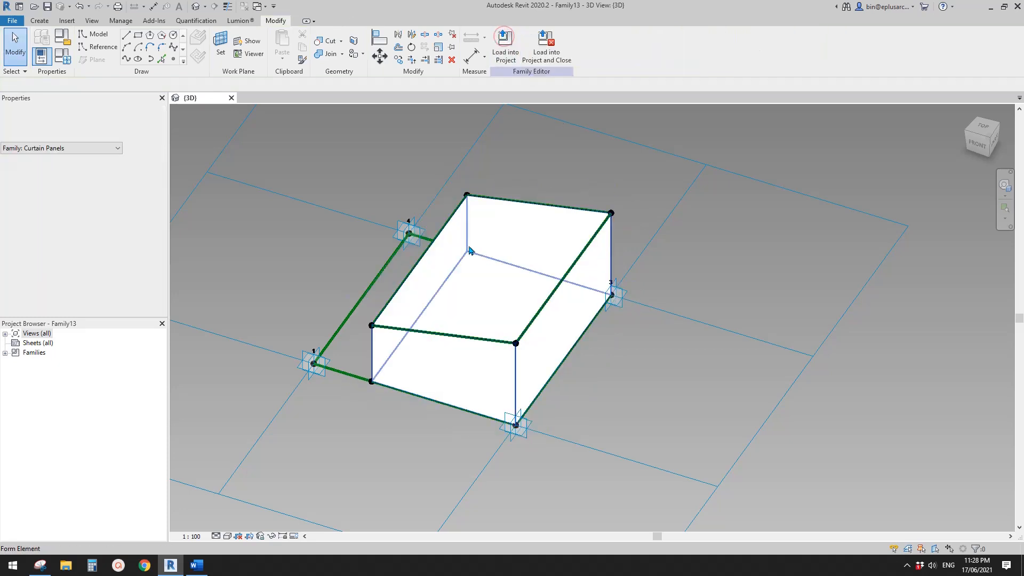
Step: Examine the sloped box, then switch to Word and study the facade image with protruding window boxes for comparison
{"action": "scroll", "coordinate": [509, 304], "scroll_direction": "up", "scroll_amount": 1}
{"action": "middle_click_drag", "start_coordinate": [509, 304], "coordinate": [526, 293]}
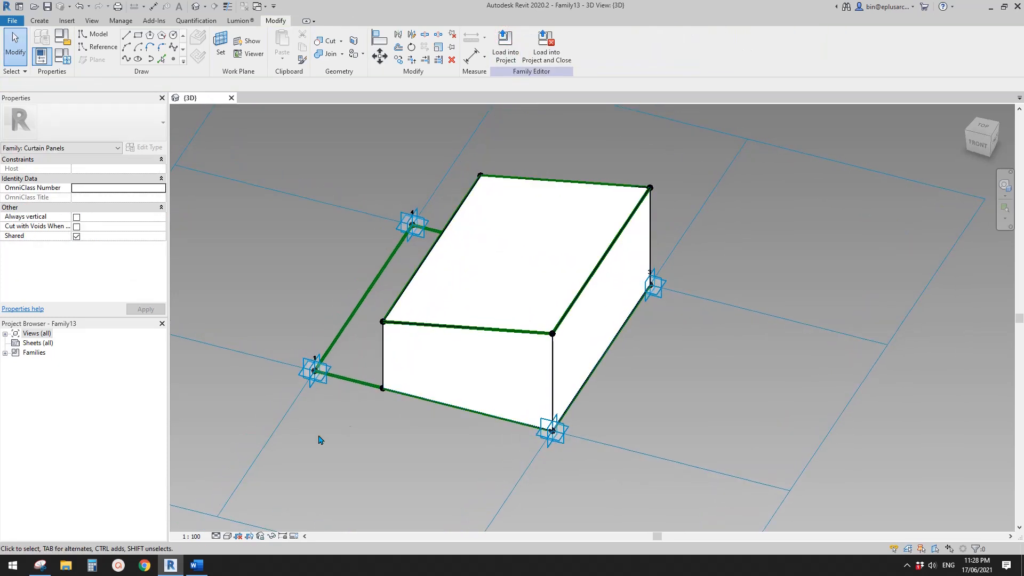
{"action": "left_click", "coordinate": [197, 566]}
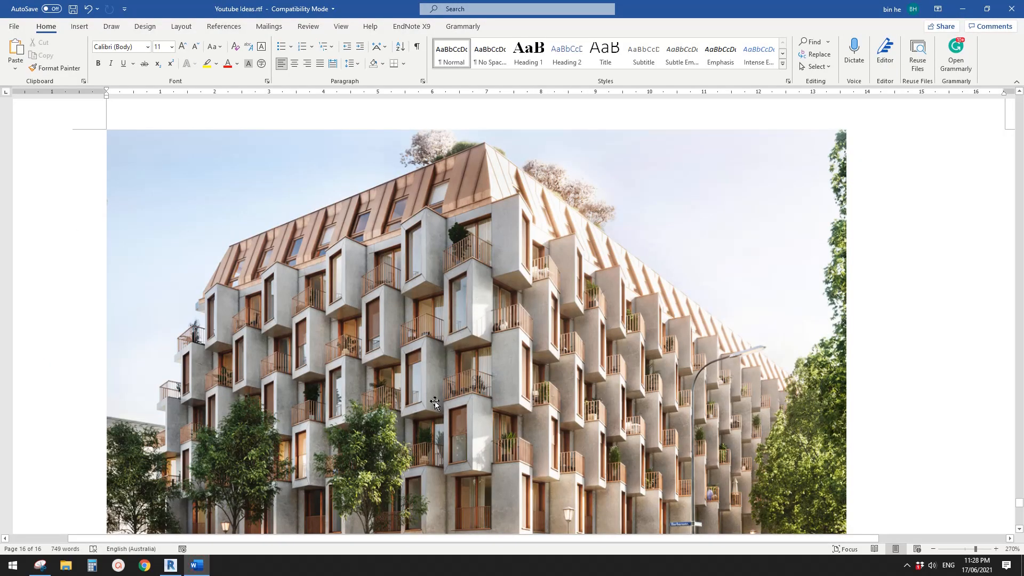
{"action": "scroll", "coordinate": [436, 267], "scroll_direction": "down", "scroll_amount": 2}
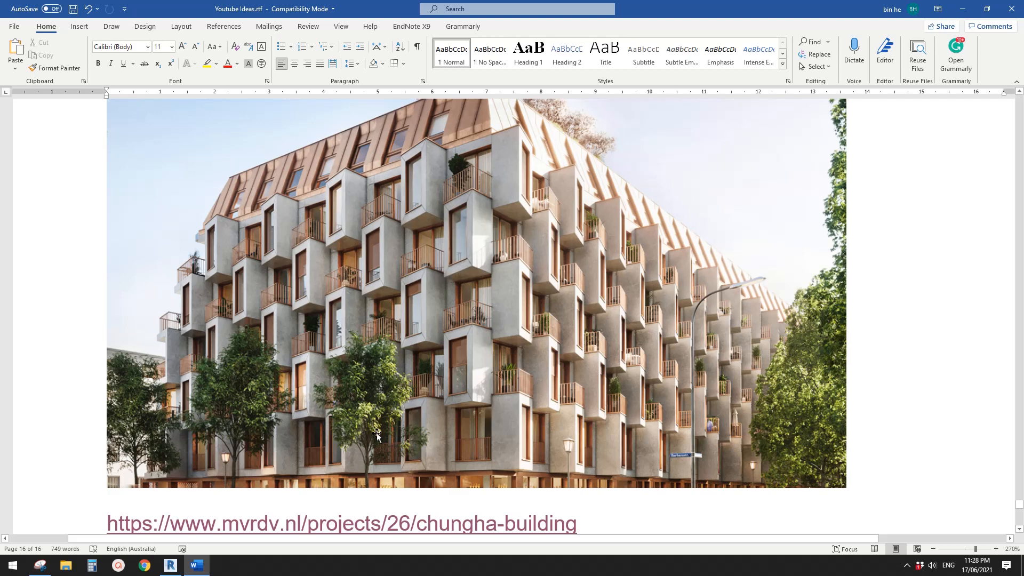
Step: Switch from Word back to the curtain panel family in Revit
{"action": "left_click", "coordinate": [171, 566]}
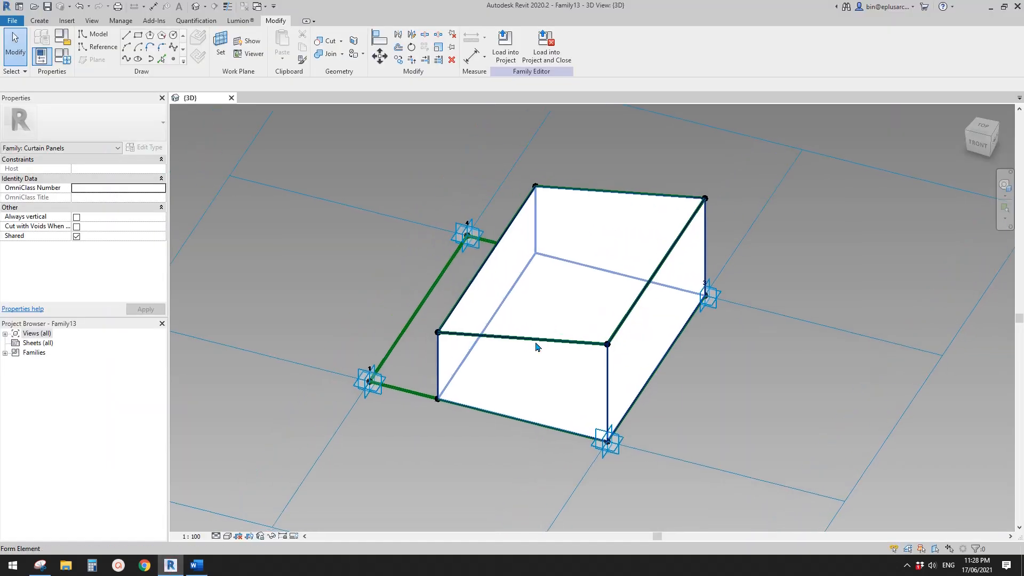
{"action": "left_click", "coordinate": [11, 20]}
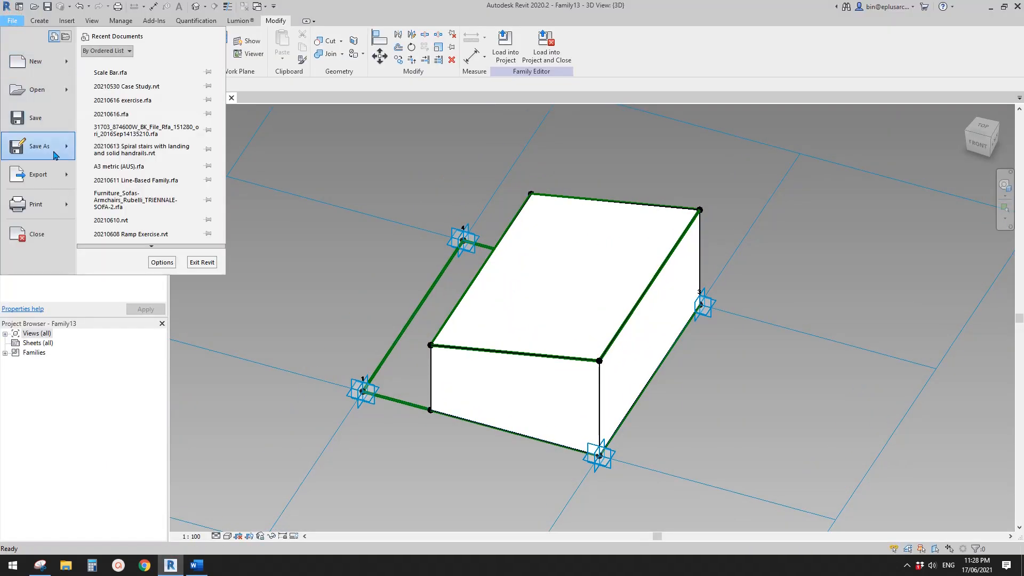
{"action": "left_click", "coordinate": [59, 63]}
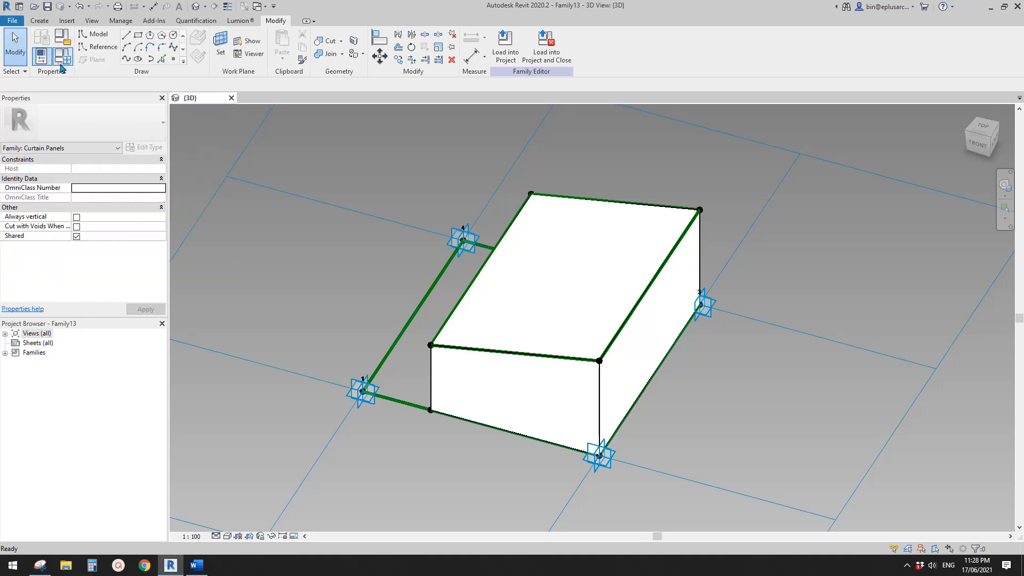
{"action": "left_click", "coordinate": [464, 218]}
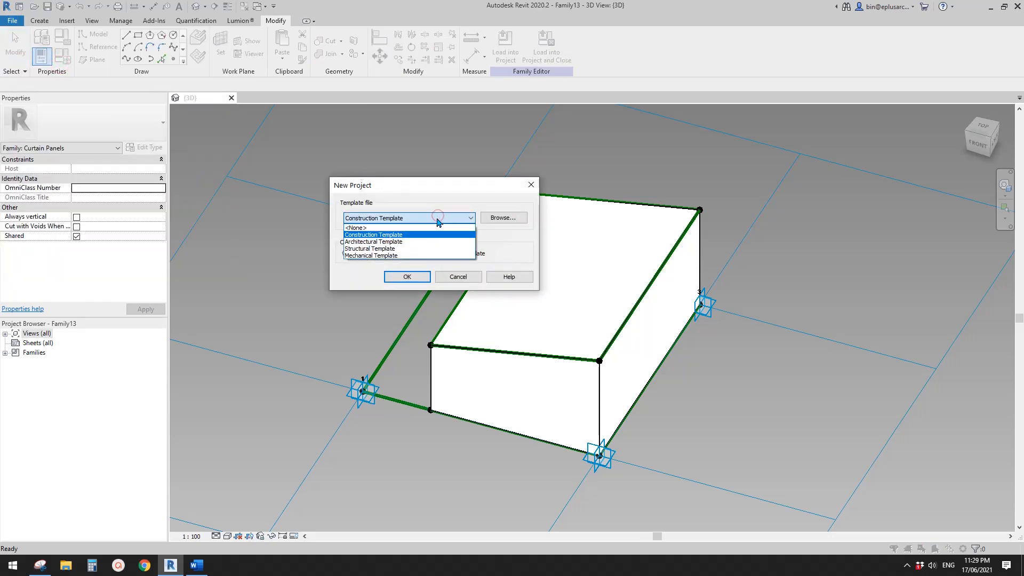
{"action": "left_click", "coordinate": [439, 220]}
{"action": "key", "text": "Escape"}
Step: Create a new conceptual mass family from the Metric Mass.rft template
{"action": "left_click", "coordinate": [12, 20]}
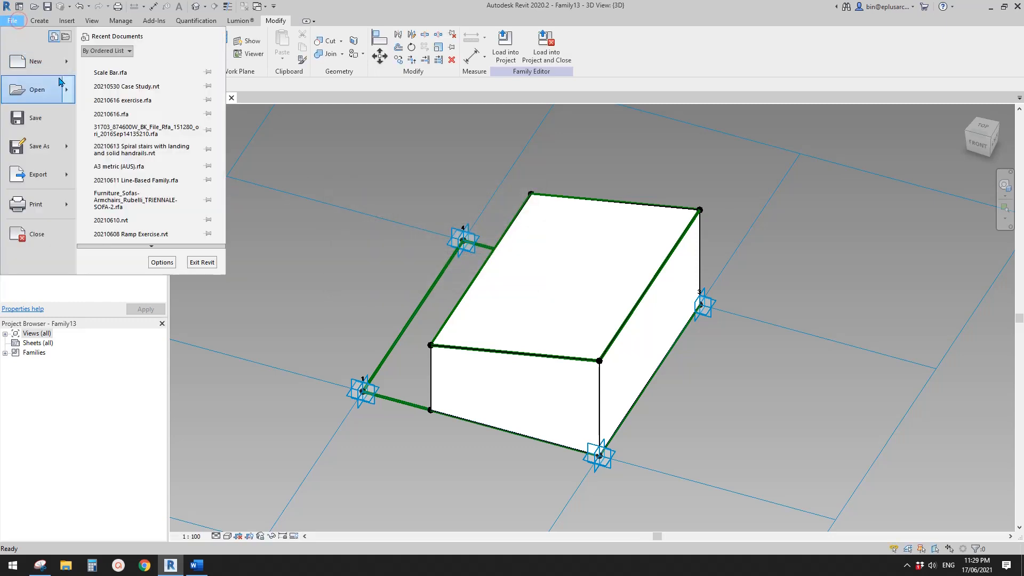
{"action": "mouse_move", "coordinate": [73, 68]}
{"action": "left_click", "coordinate": [126, 133]}
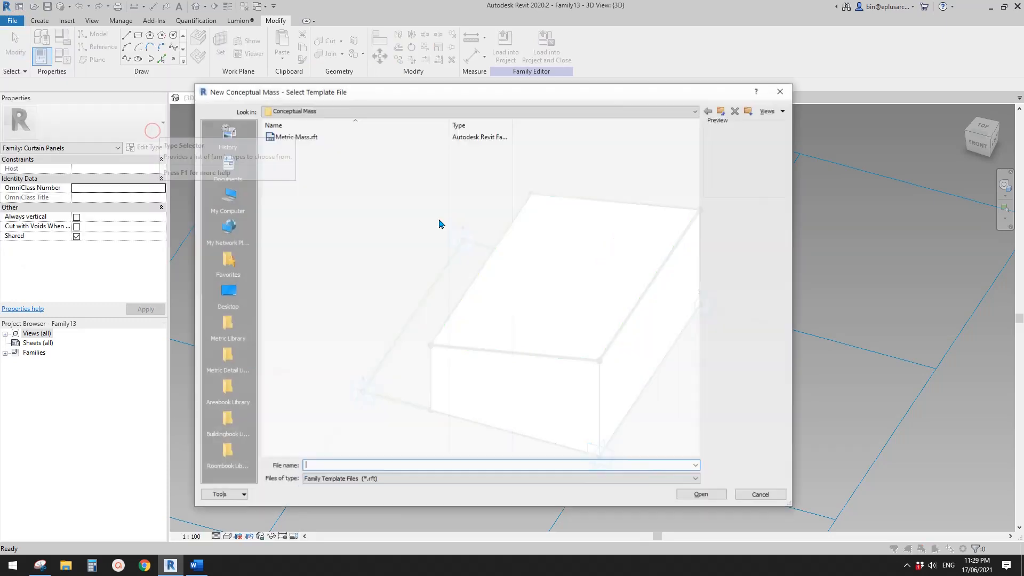
{"action": "double_click", "coordinate": [304, 137]}
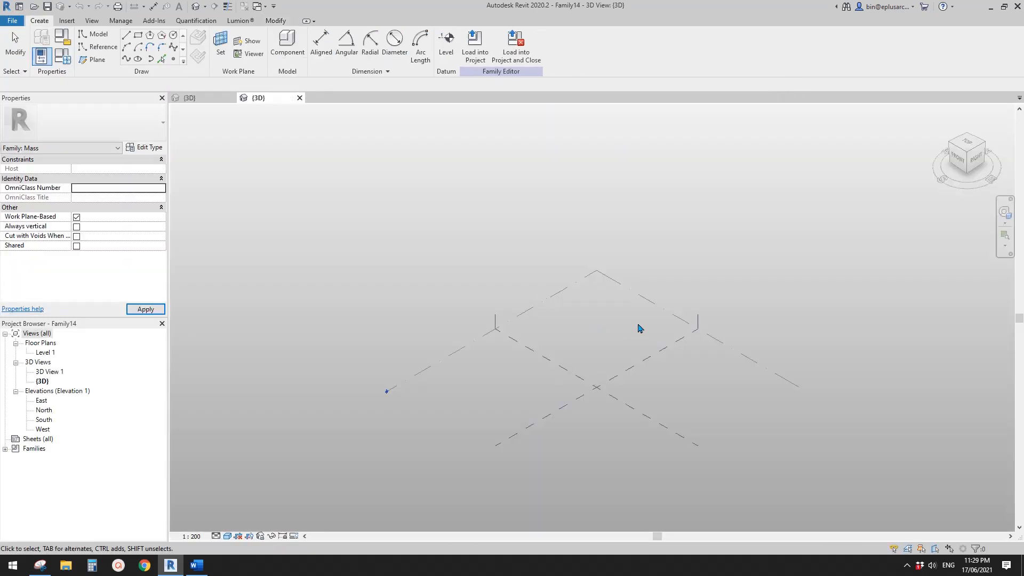
Step: Draw a rectangle of reference lines on the Level 1 plane, beside the intersection of the centre reference planes
{"action": "middle_click_drag", "start_coordinate": [558, 357], "coordinate": [513, 326]}
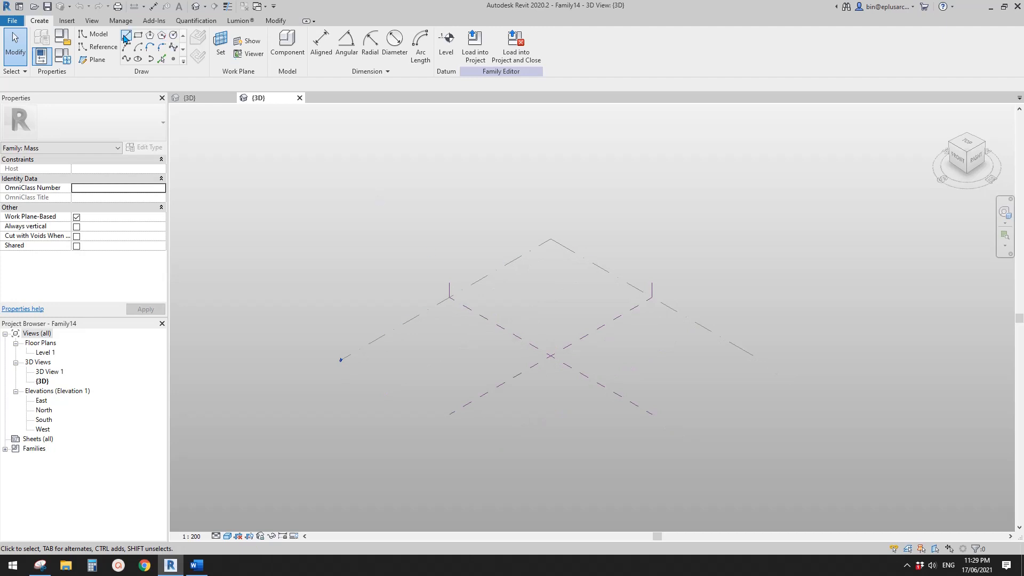
{"action": "left_click", "coordinate": [103, 47]}
{"action": "left_click", "coordinate": [138, 35]}
{"action": "left_click", "coordinate": [460, 343]}
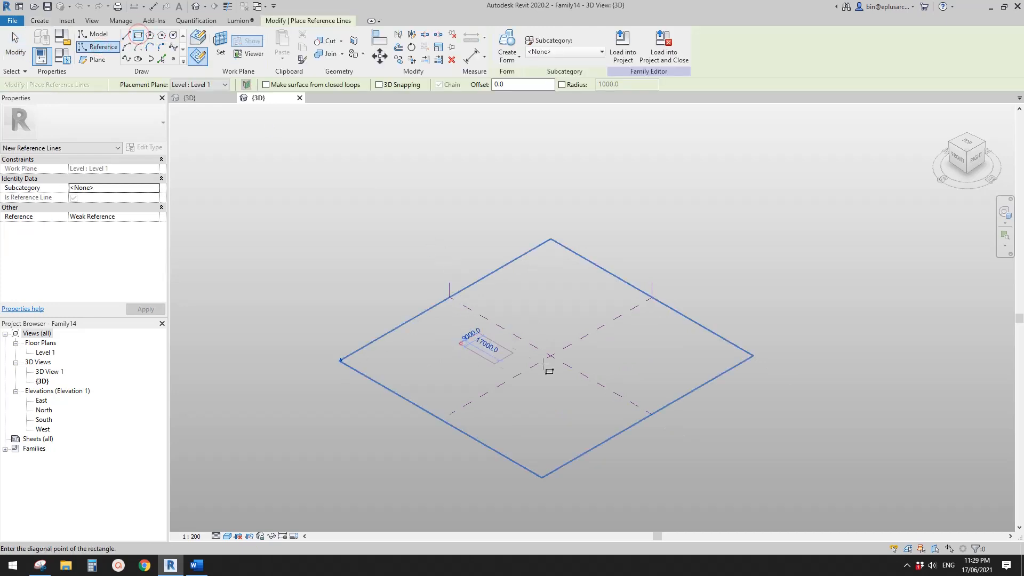
{"action": "left_click", "coordinate": [570, 329]}
{"action": "scroll", "coordinate": [568, 330], "scroll_direction": "up", "scroll_amount": 2}
Step: Create a solid box form from the reference rectangle and raise its top face to make it taller
{"action": "left_click", "coordinate": [507, 42]}
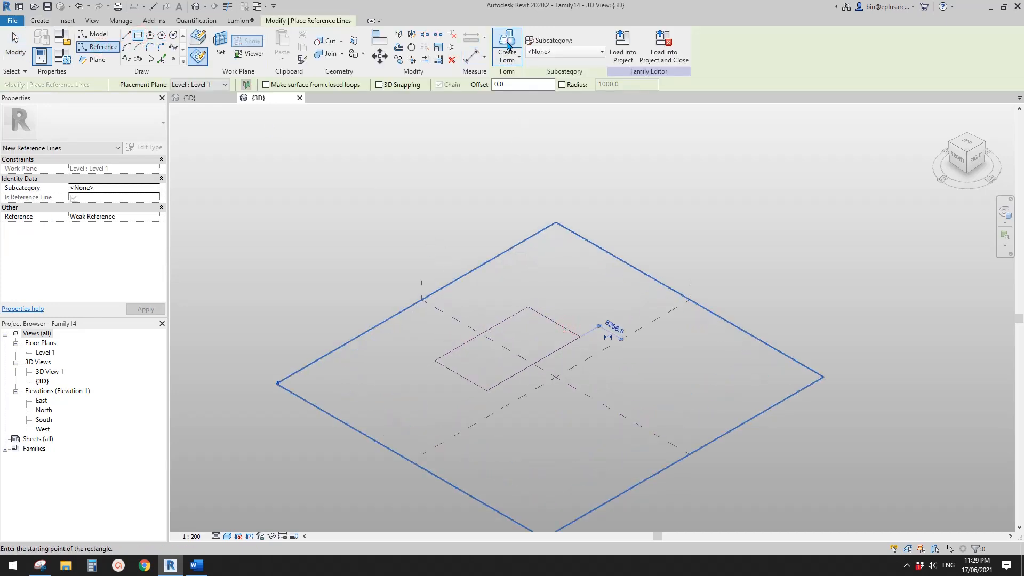
{"action": "left_click", "coordinate": [483, 411]}
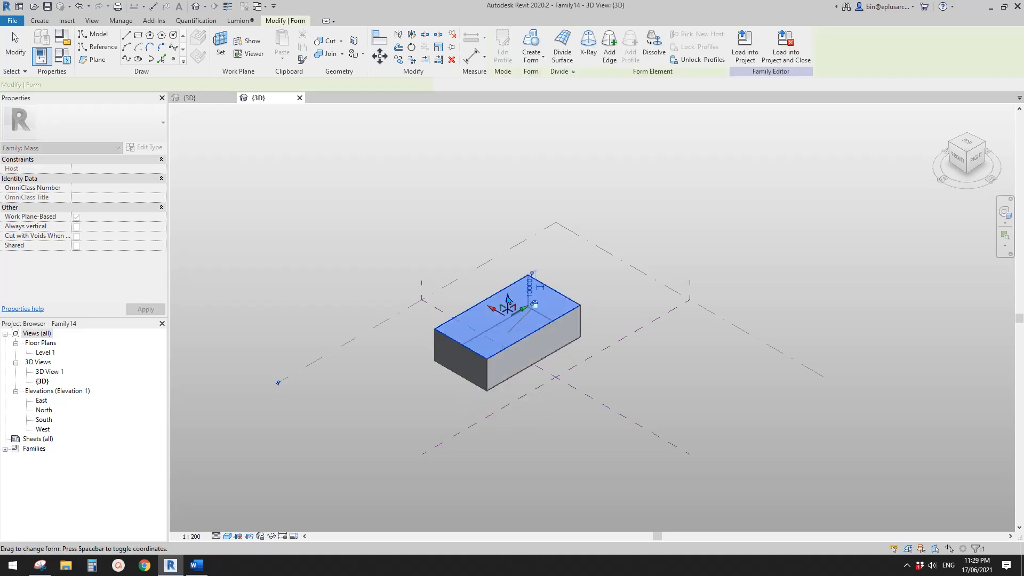
{"action": "scroll", "coordinate": [513, 263], "scroll_direction": "up", "scroll_amount": 2}
{"action": "key", "text": "Escape"}
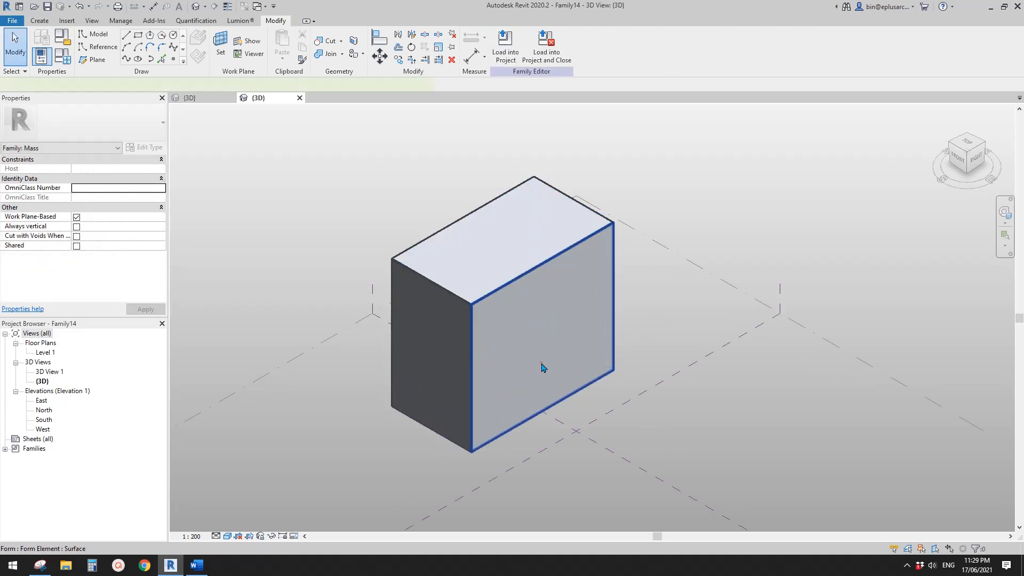
Step: Divide the long side face of the mass box into a UV surface grid
{"action": "left_click", "coordinate": [541, 366]}
{"action": "left_click", "coordinate": [562, 45]}
{"action": "middle_click_drag", "start_coordinate": [583, 306], "coordinate": [540, 331], "text": "shift"}
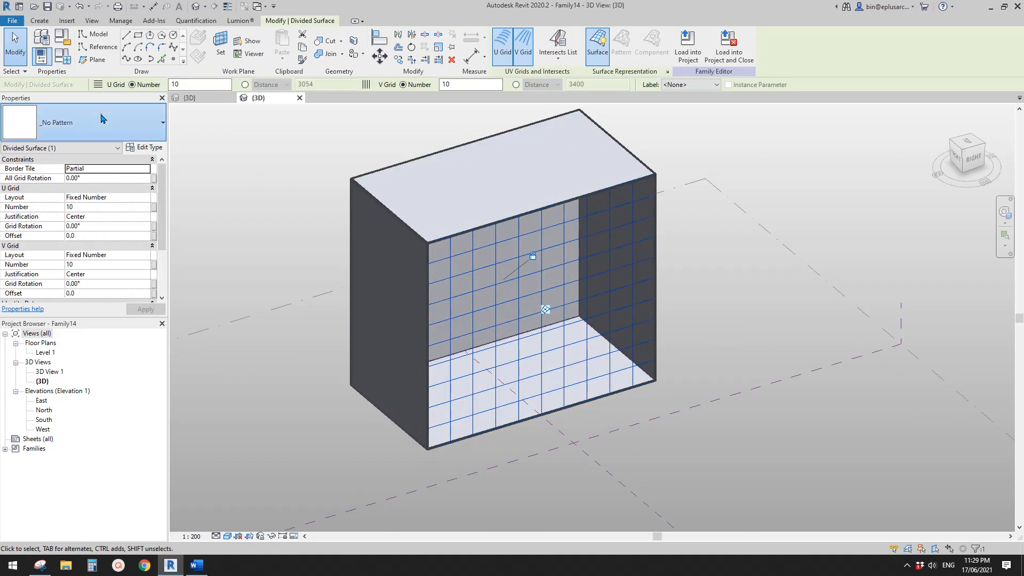
{"action": "left_click", "coordinate": [101, 114]}
{"action": "left_click", "coordinate": [34, 330]}
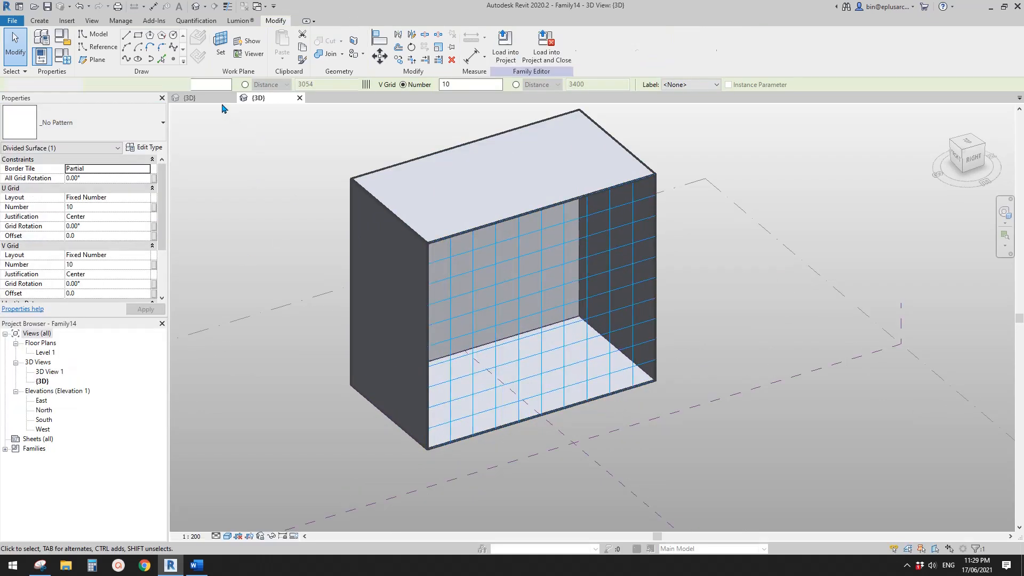
Step: Load the Family13 curtain panel into the mass family and apply its Rectangle Checkerboard type to the divided face
{"action": "left_click", "coordinate": [218, 99]}
{"action": "left_click", "coordinate": [505, 43]}
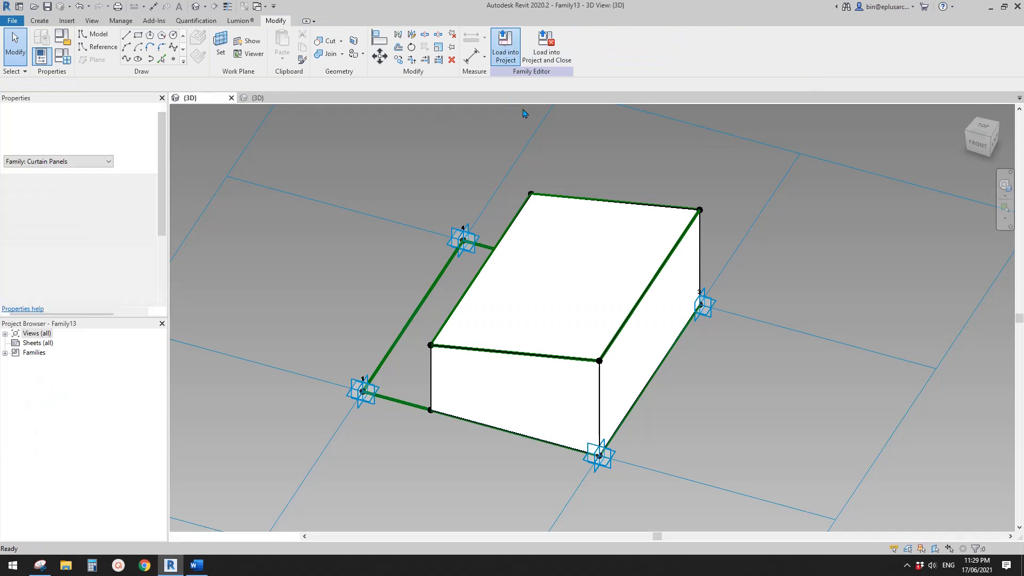
{"action": "left_click", "coordinate": [506, 306]}
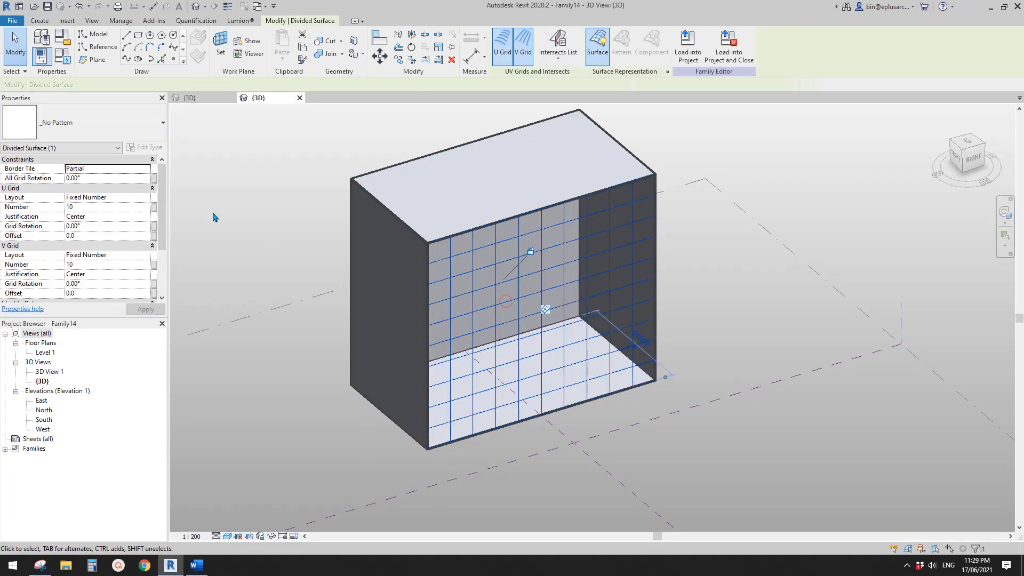
{"action": "left_click", "coordinate": [115, 115]}
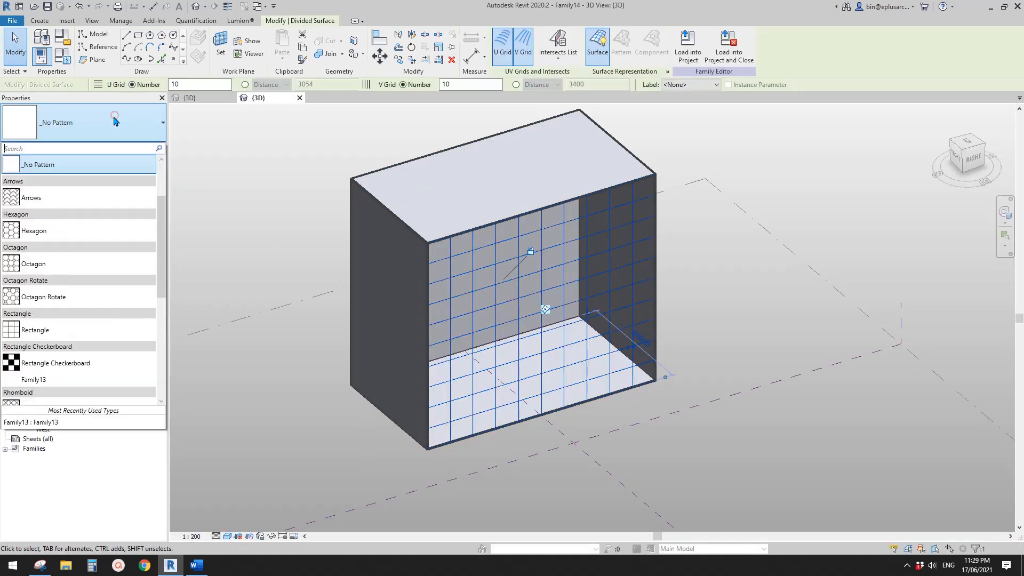
{"action": "left_click", "coordinate": [40, 379]}
{"action": "key", "text": "Escape"}
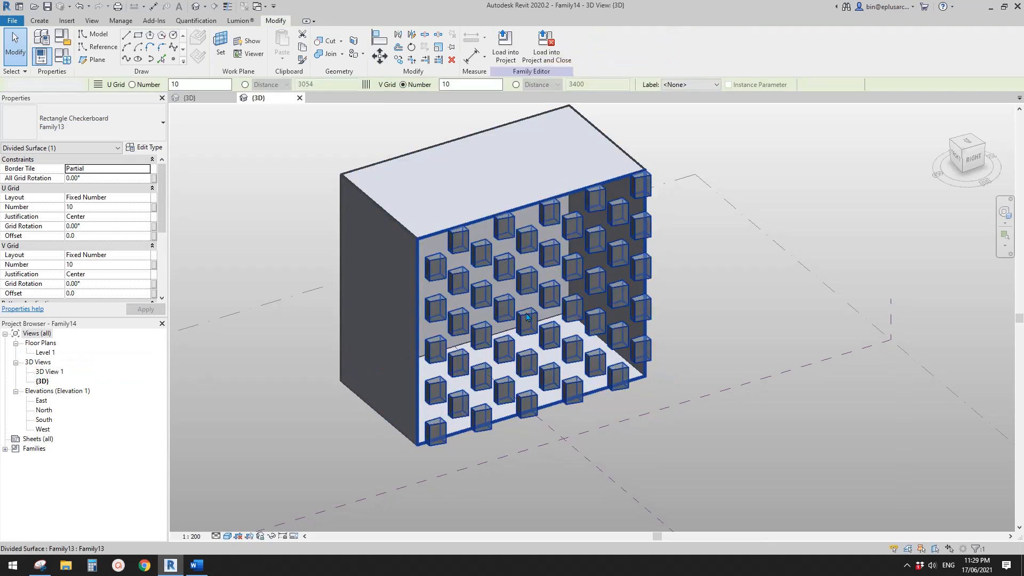
Step: Examine the panel layout on the mass face head-on and compare it with the facade image in Word
{"action": "scroll", "coordinate": [515, 323], "scroll_direction": "up", "scroll_amount": 2}
{"action": "middle_click_drag", "start_coordinate": [567, 323], "coordinate": [512, 261], "text": "shift"}
{"action": "scroll", "coordinate": [625, 350], "scroll_direction": "up", "scroll_amount": 2}
{"action": "middle_click_drag", "start_coordinate": [613, 349], "coordinate": [528, 293], "text": "shift"}
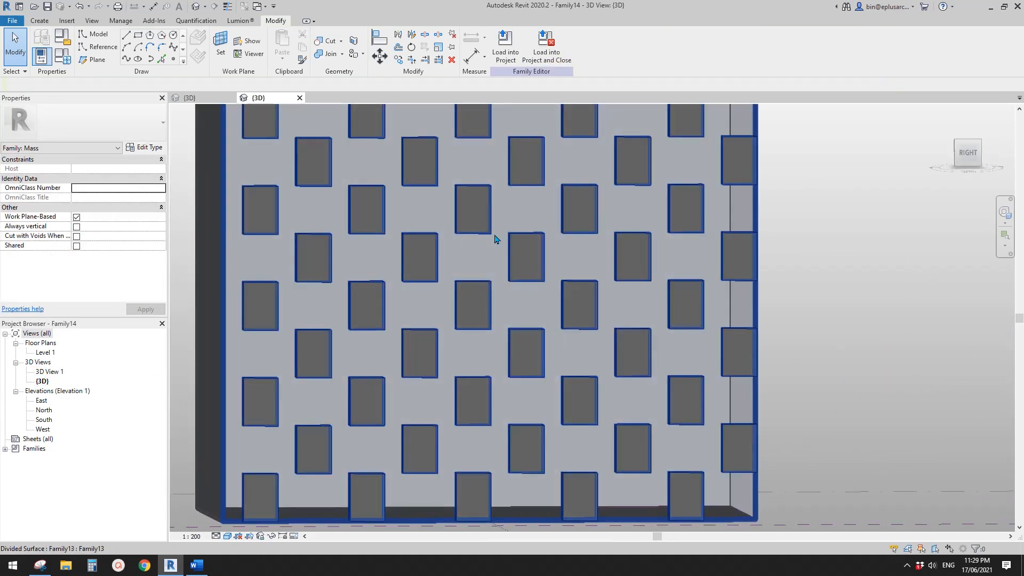
{"action": "scroll", "coordinate": [482, 238], "scroll_direction": "up", "scroll_amount": 2}
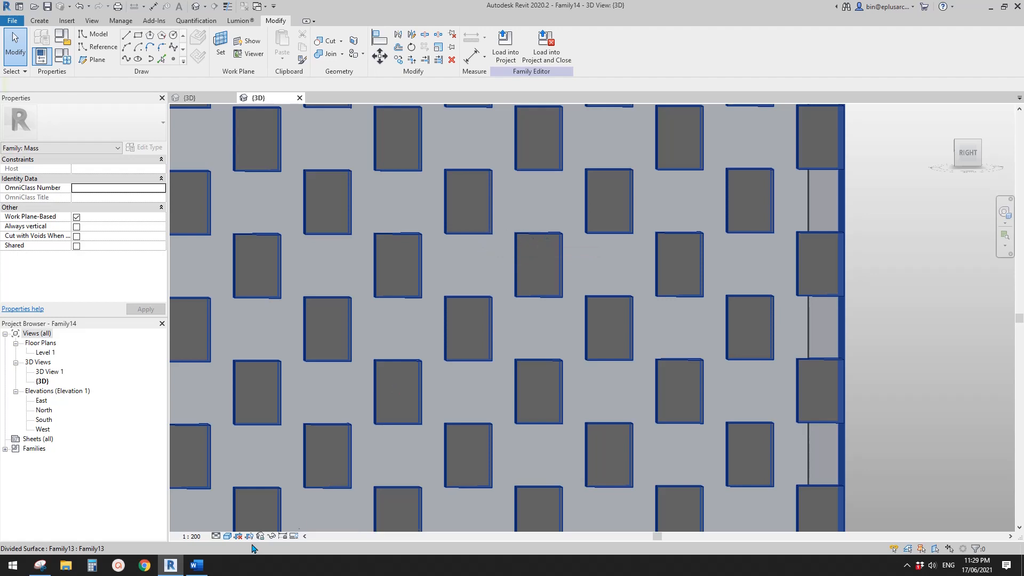
{"action": "left_click", "coordinate": [197, 565]}
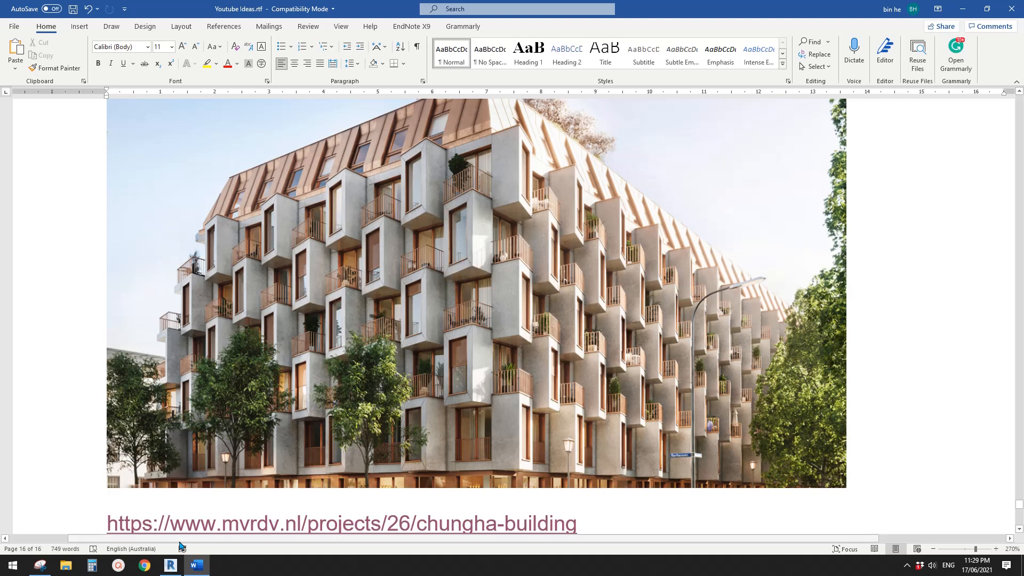
Step: Return to the Family13 curtain panel in Revit and dissolve the sloped box form into its reference lines
{"action": "left_click", "coordinate": [170, 565]}
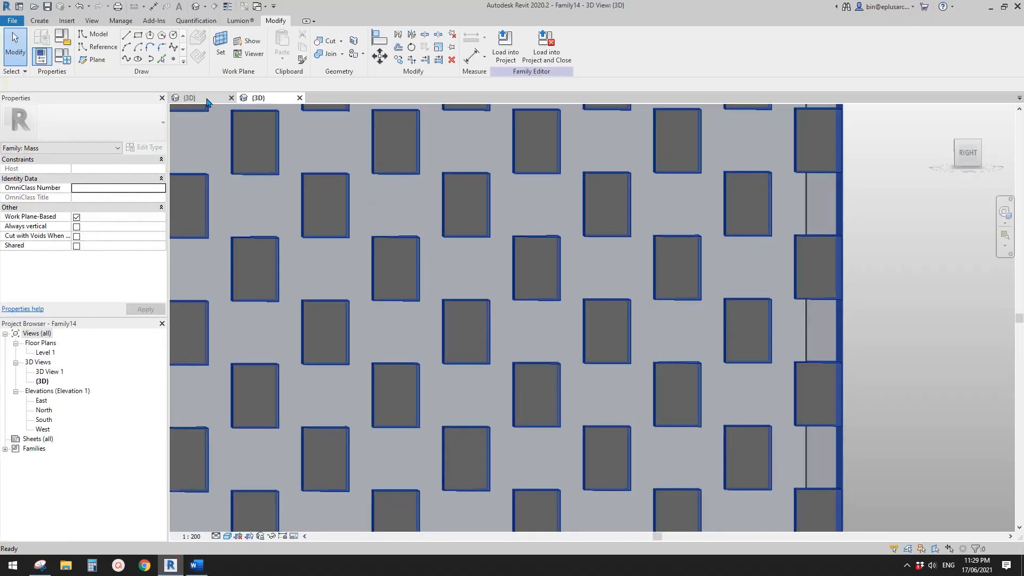
{"action": "left_click", "coordinate": [189, 98]}
{"action": "left_click", "coordinate": [604, 335]}
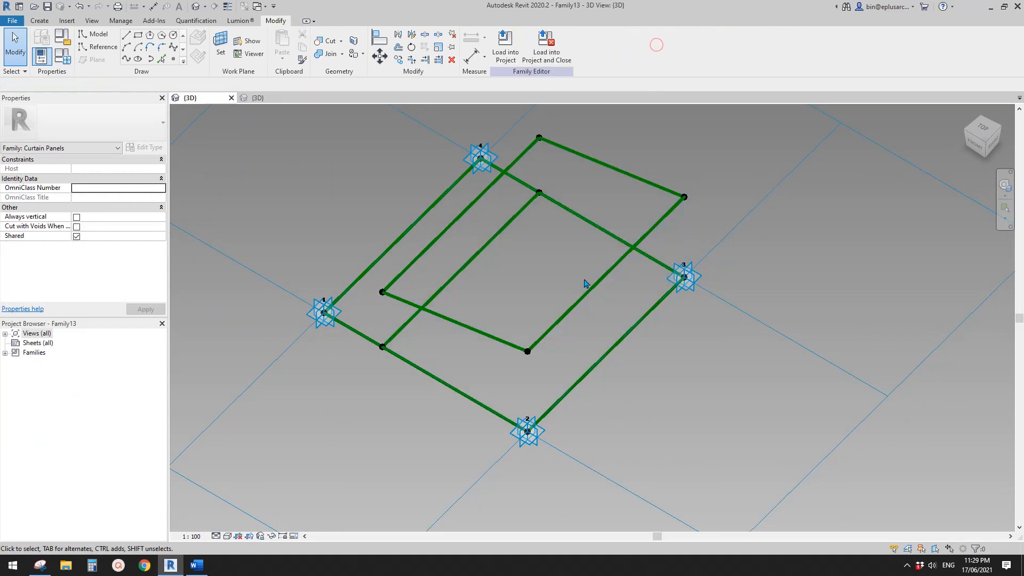
Step: Inspect the base and raised reference line loops and their chain around the four adaptive points
{"action": "middle_click_drag", "start_coordinate": [585, 283], "coordinate": [462, 344], "text": "shift"}
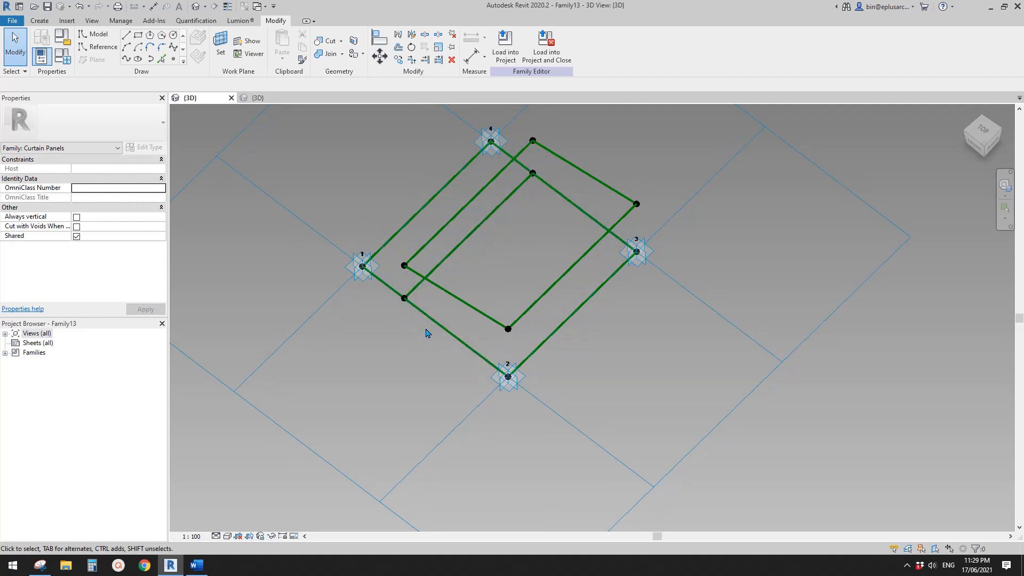
{"action": "middle_click_drag", "start_coordinate": [468, 329], "coordinate": [444, 348]}
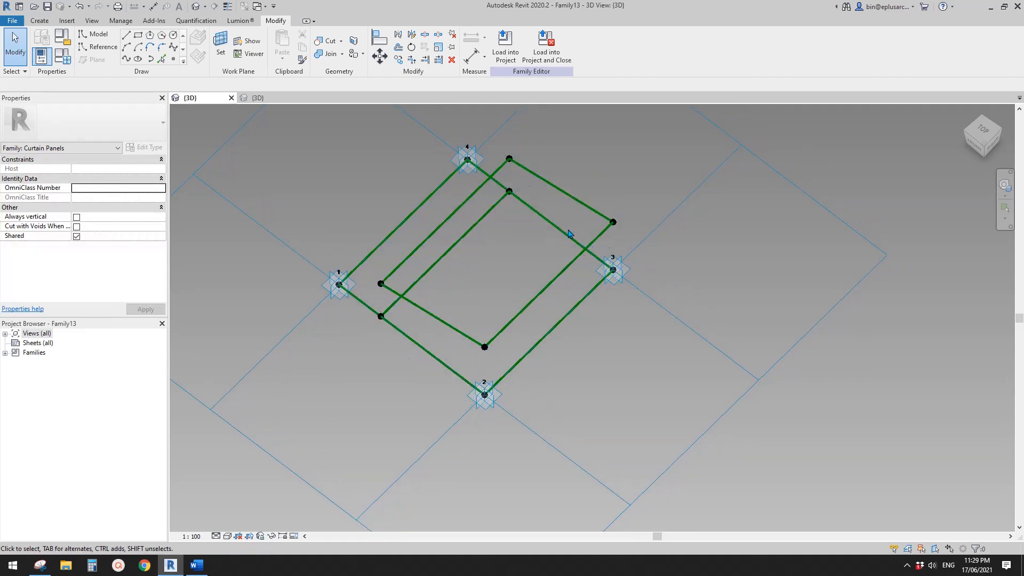
{"action": "middle_click_drag", "start_coordinate": [569, 233], "coordinate": [567, 318], "text": "shift"}
{"action": "key", "text": "Tab"}
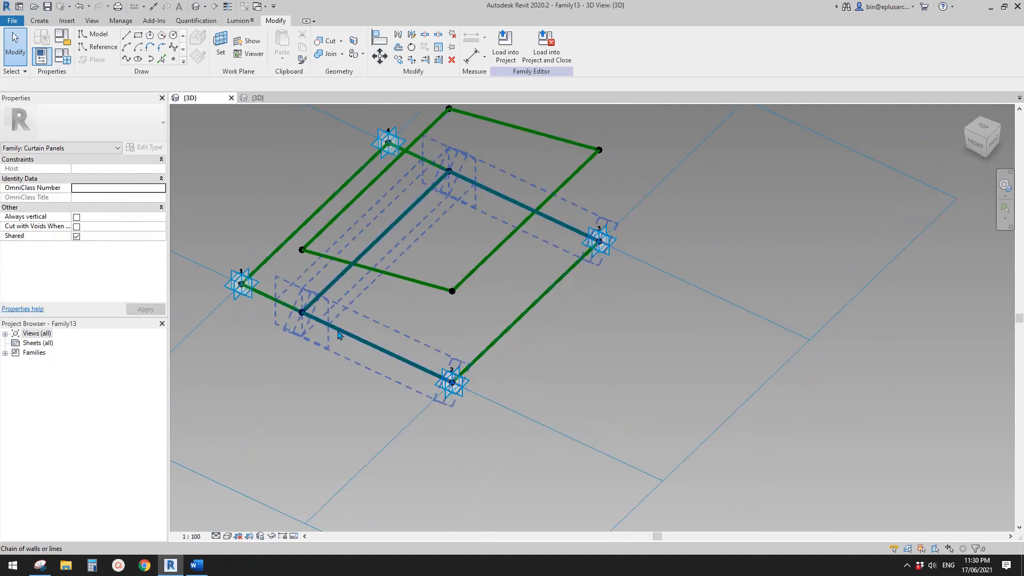
{"action": "middle_click_drag", "start_coordinate": [370, 298], "coordinate": [375, 308]}
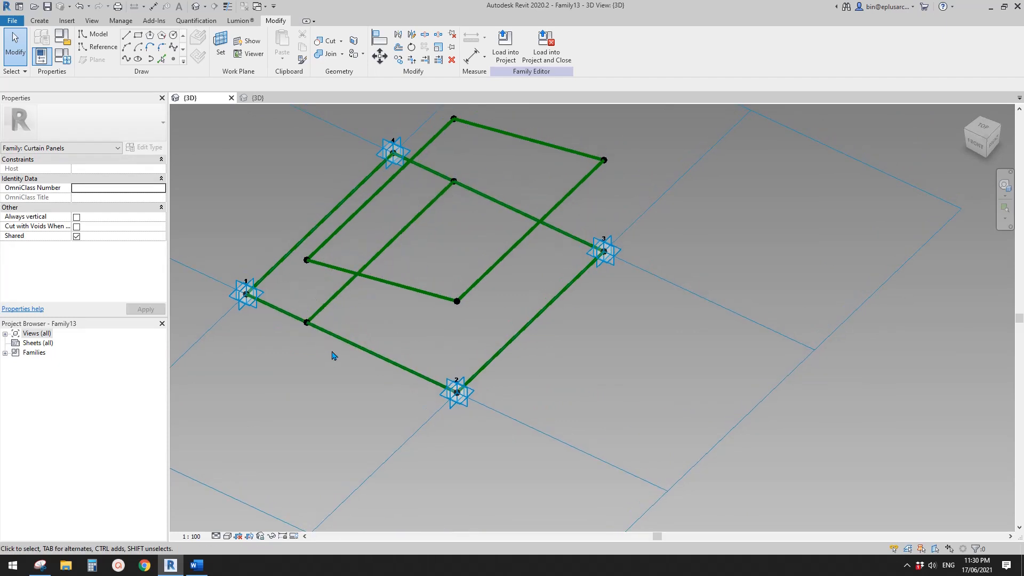
{"action": "middle_click_drag", "start_coordinate": [343, 358], "coordinate": [337, 352]}
{"action": "middle_click_drag", "start_coordinate": [391, 333], "coordinate": [381, 318]}
{"action": "middle_click_drag", "start_coordinate": [283, 134], "coordinate": [277, 138]}
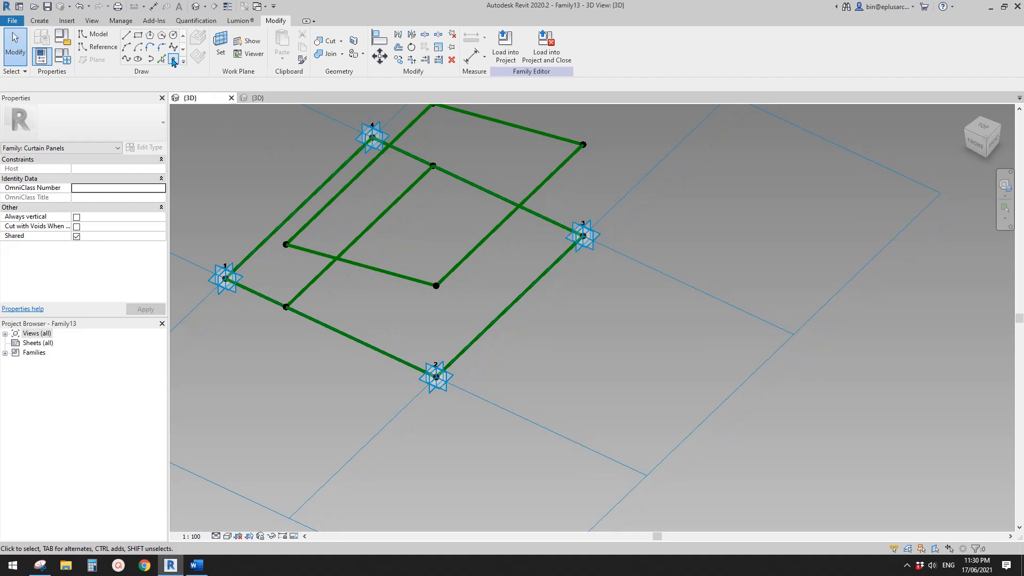
Step: Place a reference point on the reference line between adaptive points 2 and 3
{"action": "left_click", "coordinate": [173, 60]}
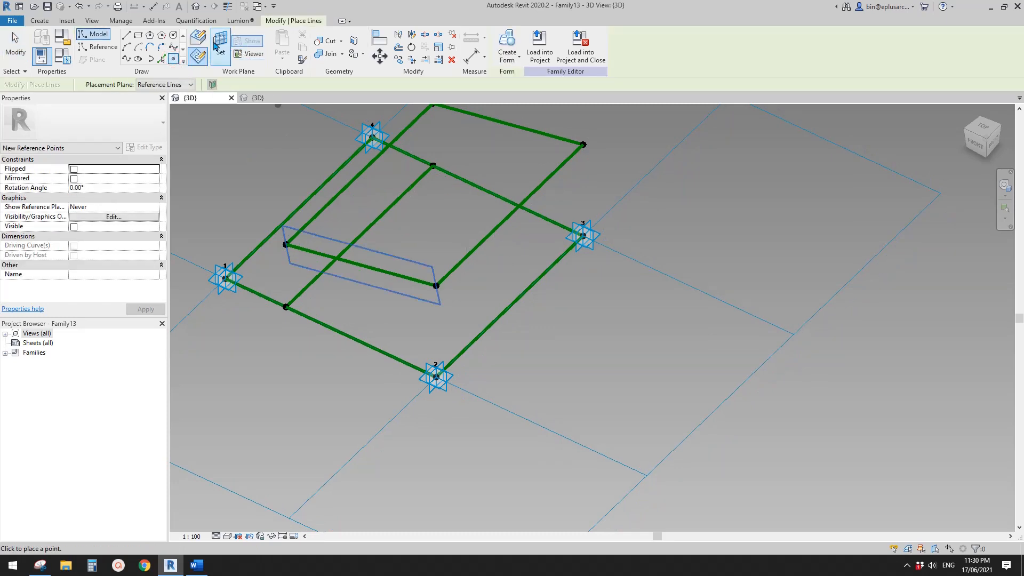
{"action": "left_click", "coordinate": [535, 281]}
{"action": "scroll", "coordinate": [557, 278], "scroll_direction": "up", "scroll_amount": 1}
{"action": "key", "text": "Escape"}
{"action": "middle_click_drag", "start_coordinate": [560, 276], "coordinate": [560, 302]}
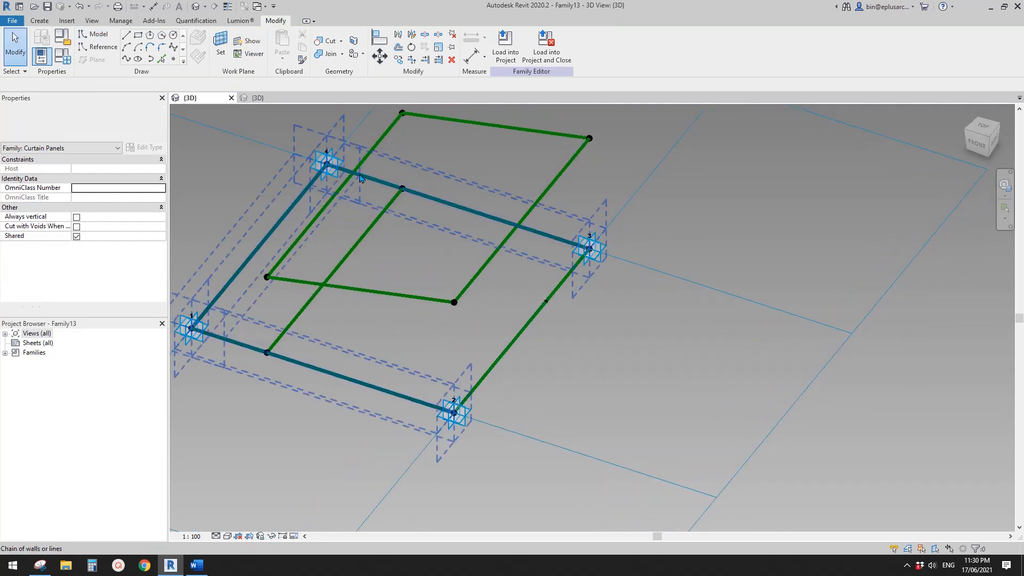
Step: Set the work plane to the reference point on line 2–3 and draw an upright rectangle of reference lines on it
{"action": "left_click", "coordinate": [96, 52]}
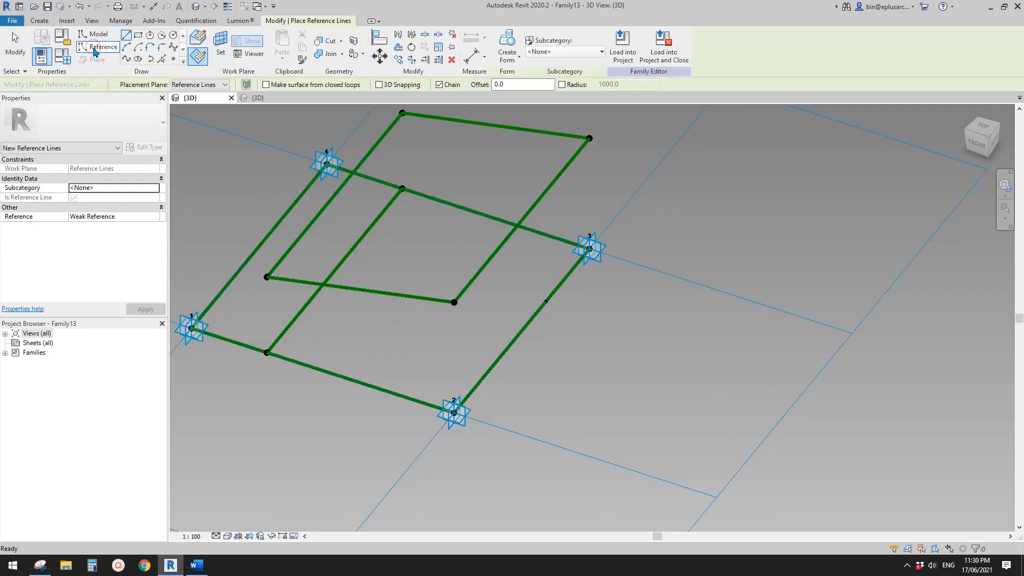
{"action": "left_click", "coordinate": [138, 36]}
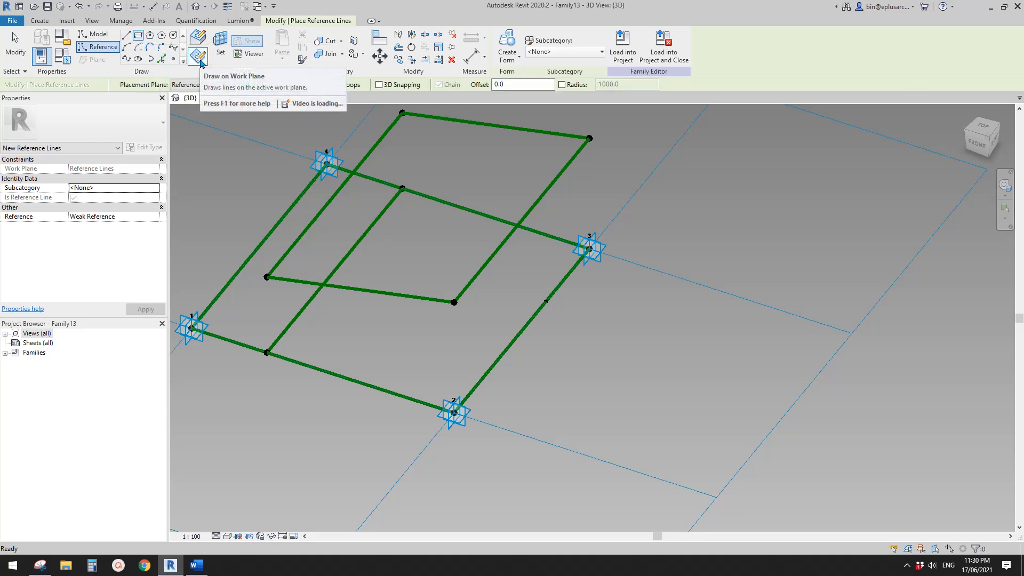
{"action": "left_click", "coordinate": [220, 43]}
{"action": "scroll", "coordinate": [553, 290], "scroll_direction": "down", "scroll_amount": 1}
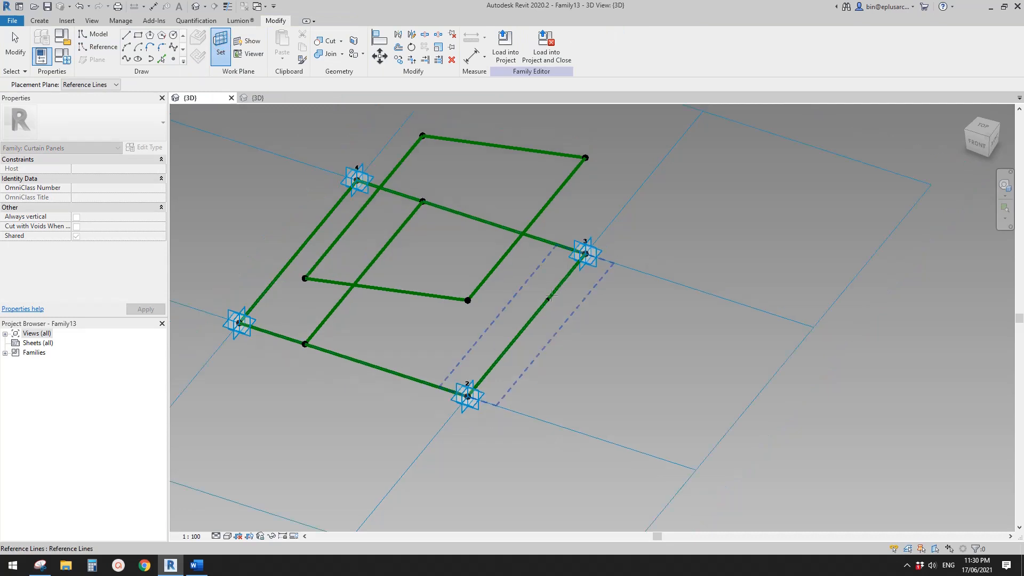
{"action": "left_click", "coordinate": [548, 300]}
{"action": "scroll", "coordinate": [548, 300], "scroll_direction": "up", "scroll_amount": 3}
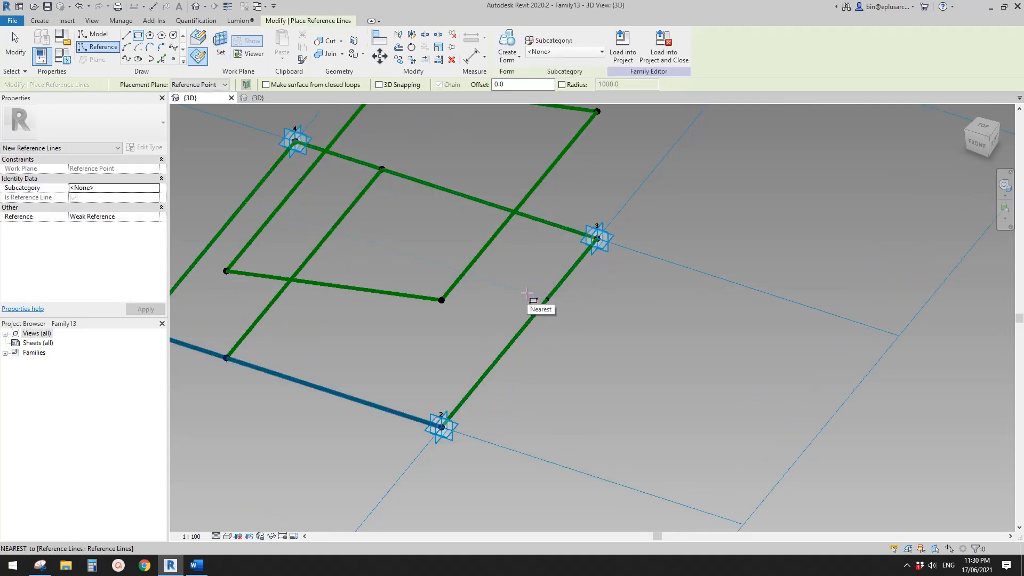
{"action": "left_click", "coordinate": [527, 293]}
{"action": "left_click", "coordinate": [582, 214]}
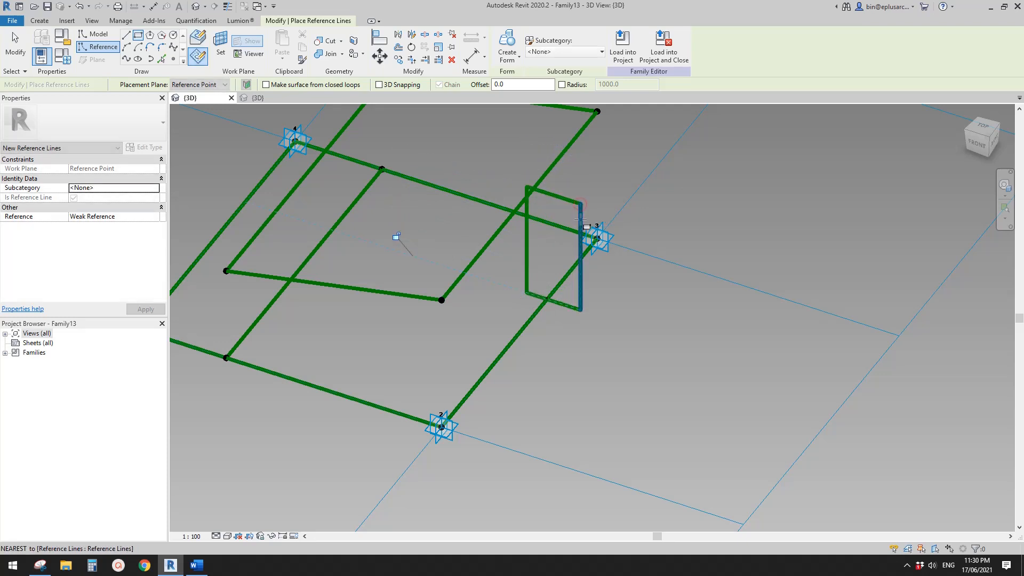
{"action": "scroll", "coordinate": [584, 240], "scroll_direction": "up", "scroll_amount": 3}
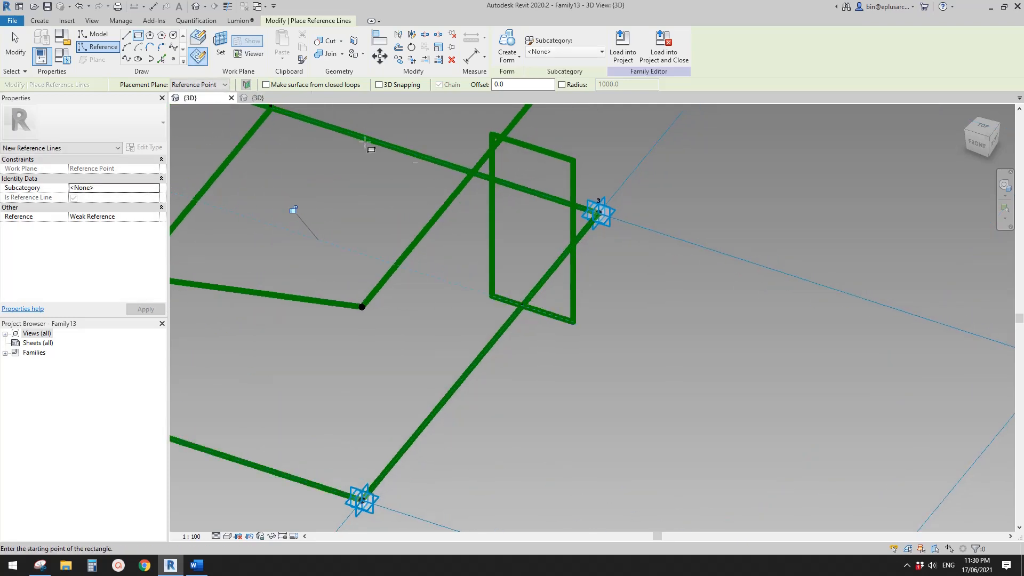
{"action": "middle_click_drag", "start_coordinate": [365, 142], "coordinate": [370, 166]}
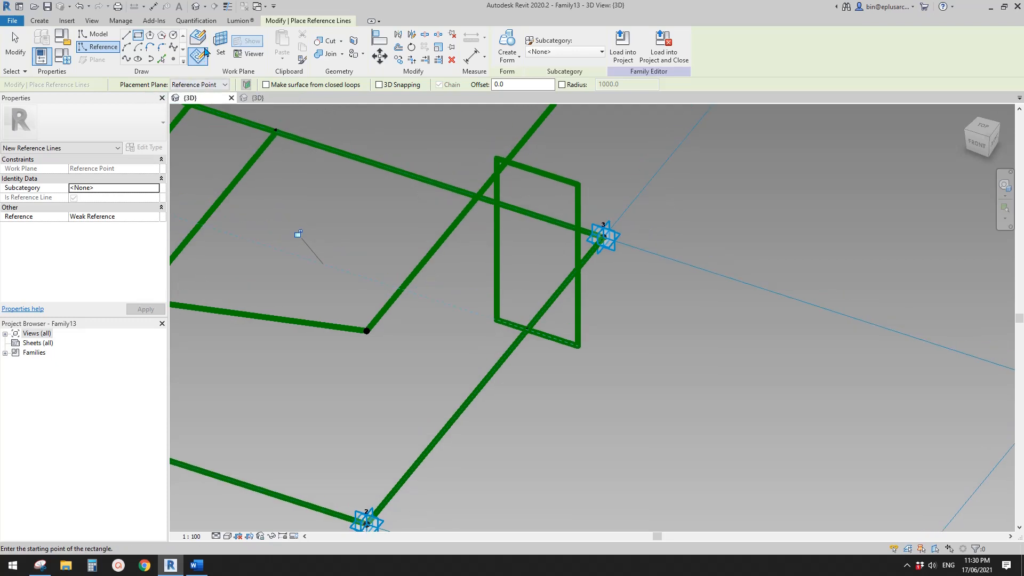
{"action": "key", "text": "d"}
{"action": "key", "text": "i"}
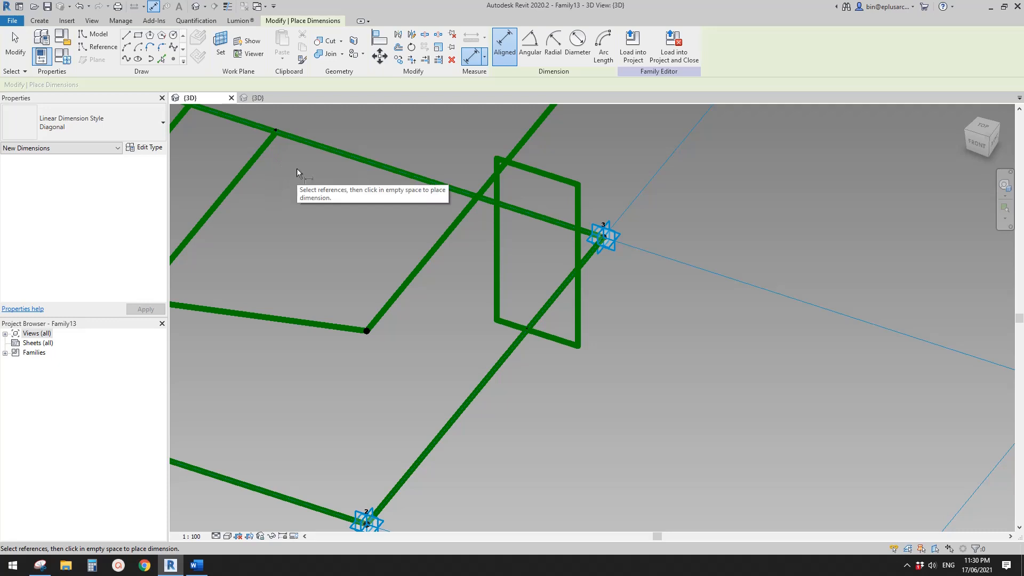
{"action": "key", "text": "Escape"}
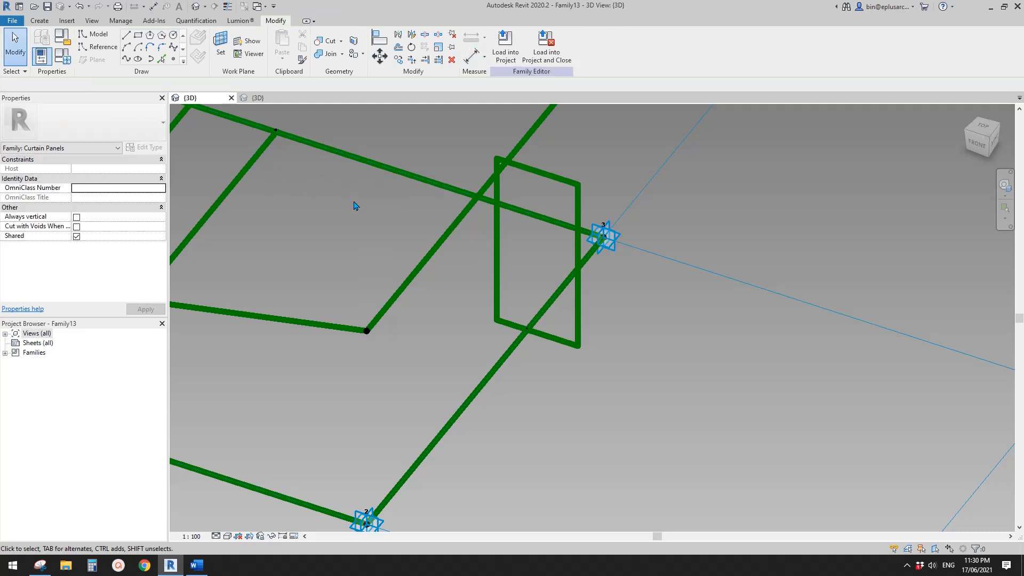
Step: Set the work plane to the reference point on the line between adaptive points 2 and 3
{"action": "left_click", "coordinate": [224, 50]}
{"action": "left_click", "coordinate": [119, 86]}
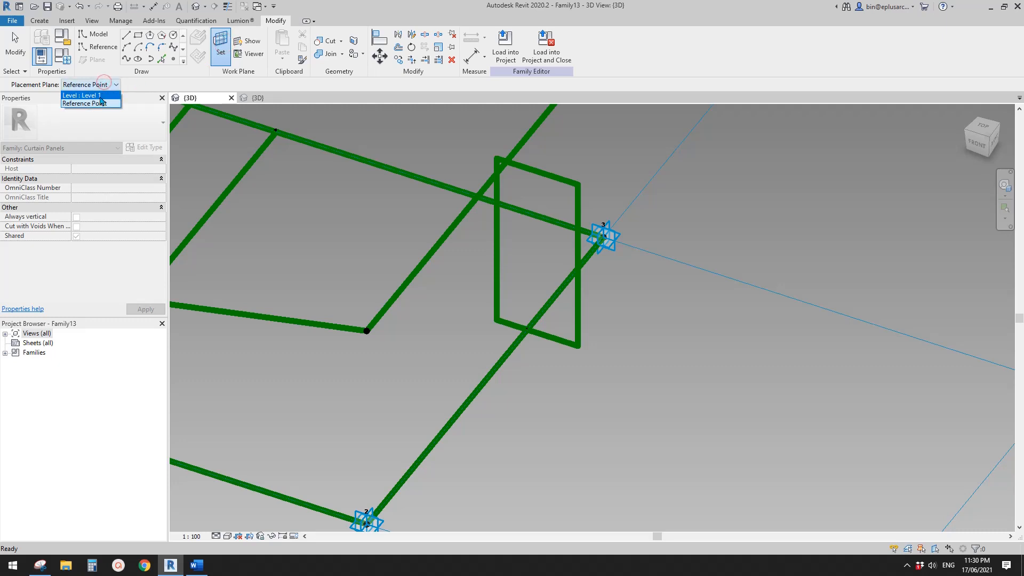
{"action": "left_click", "coordinate": [103, 115]}
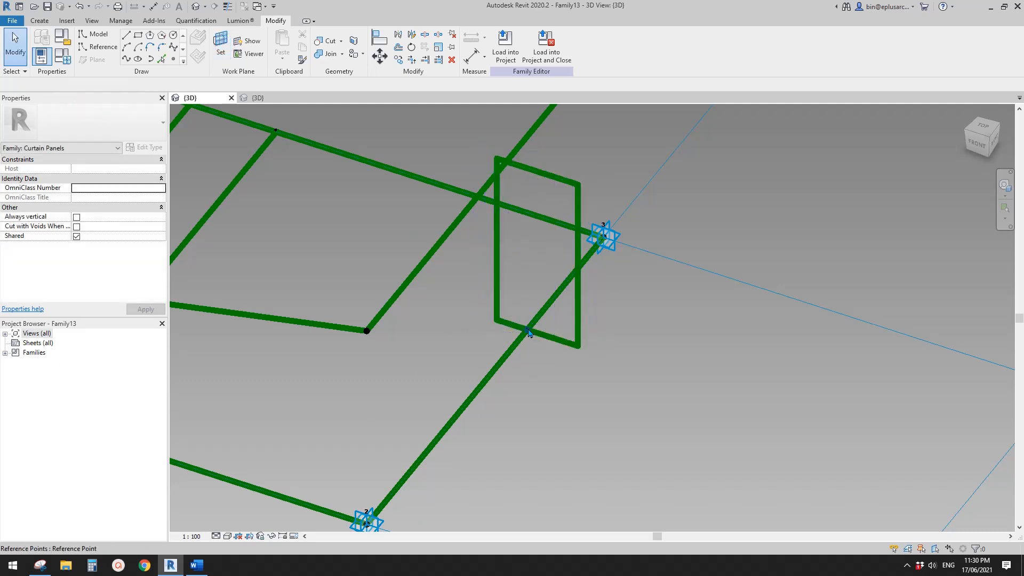
{"action": "left_click", "coordinate": [223, 49]}
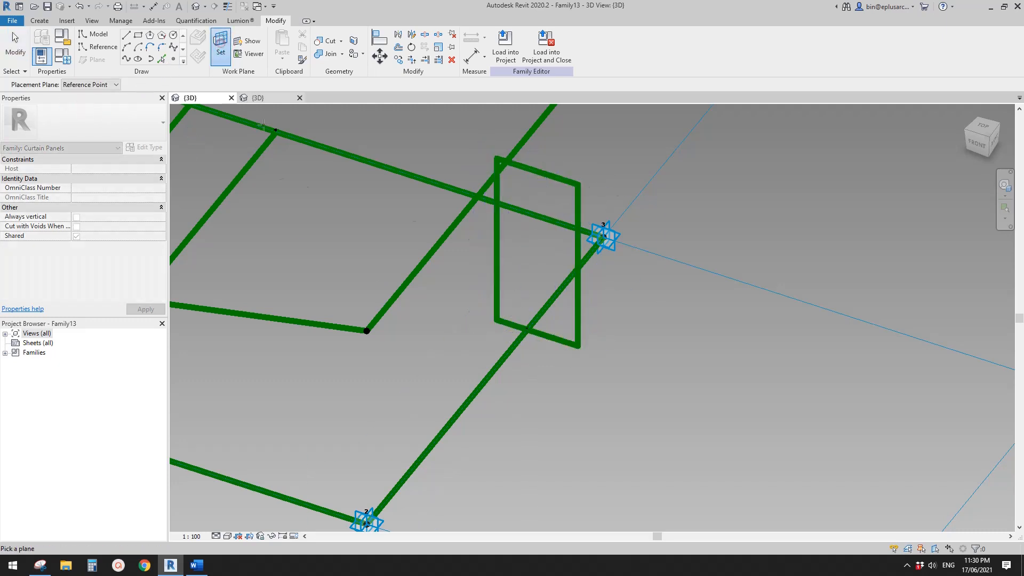
{"action": "left_click", "coordinate": [526, 329]}
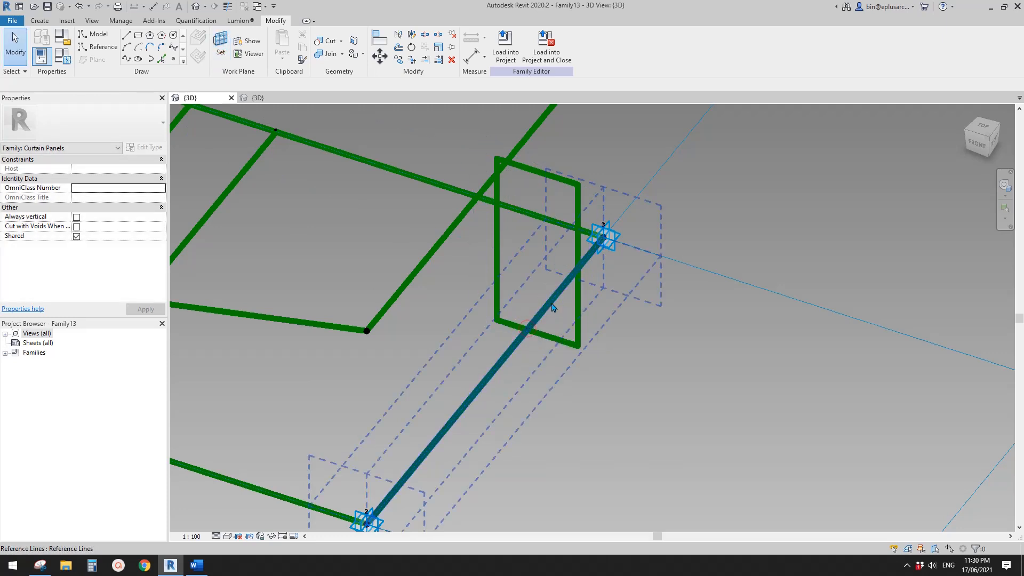
Step: Dimension both vertical sides of the upright rectangle from the reference point and set the view scale to 1:20
{"action": "key", "text": "i"}
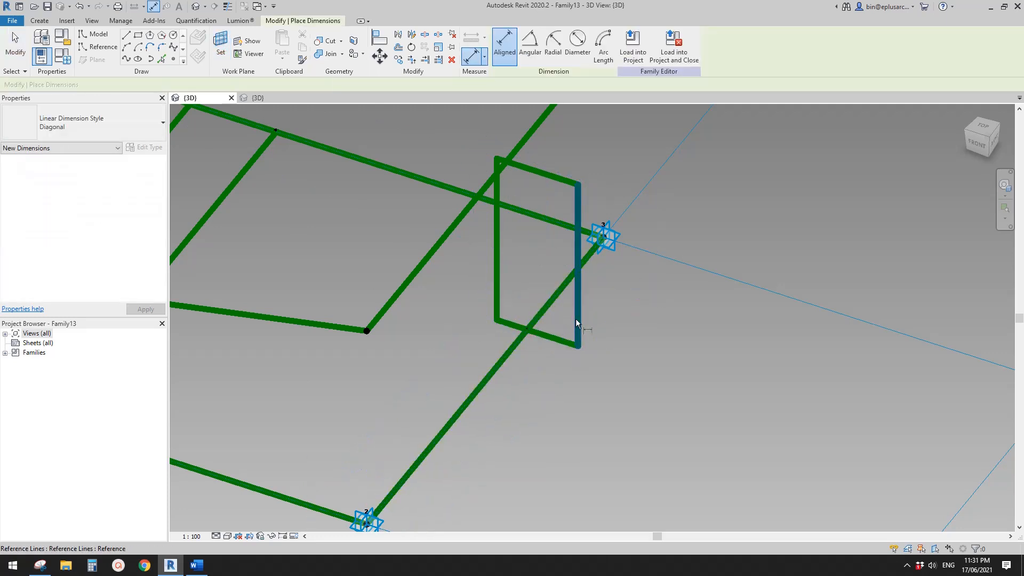
{"action": "left_click", "coordinate": [527, 328]}
{"action": "left_click", "coordinate": [549, 450]}
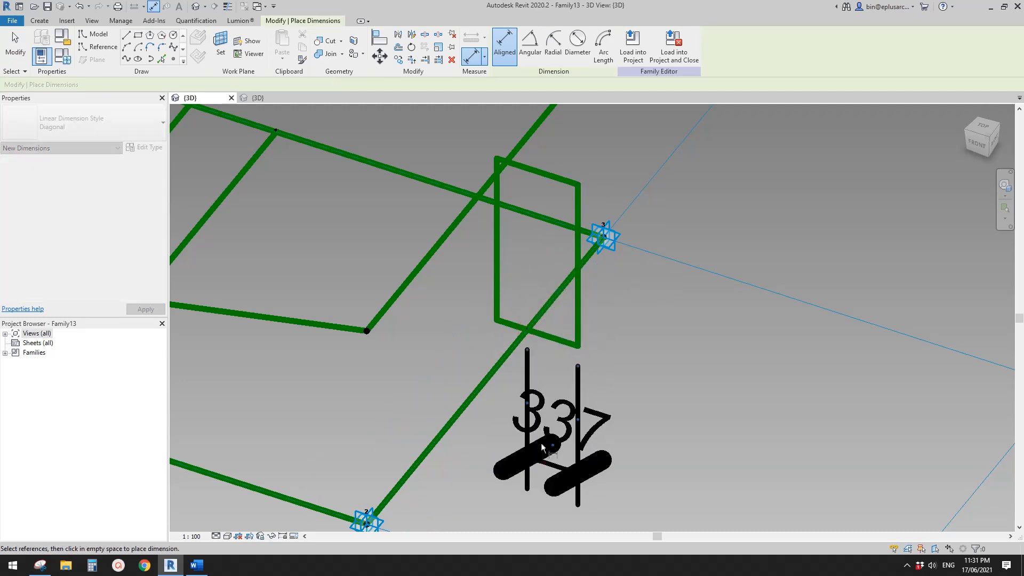
{"action": "left_click", "coordinate": [497, 281]}
{"action": "scroll", "coordinate": [499, 296], "scroll_direction": "up", "scroll_amount": 1}
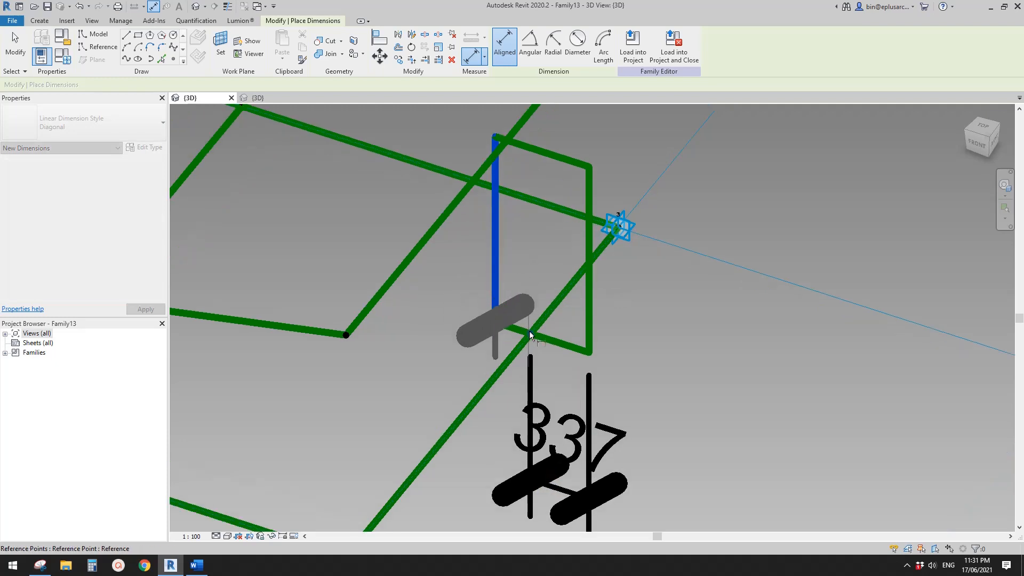
{"action": "left_click", "coordinate": [530, 332]}
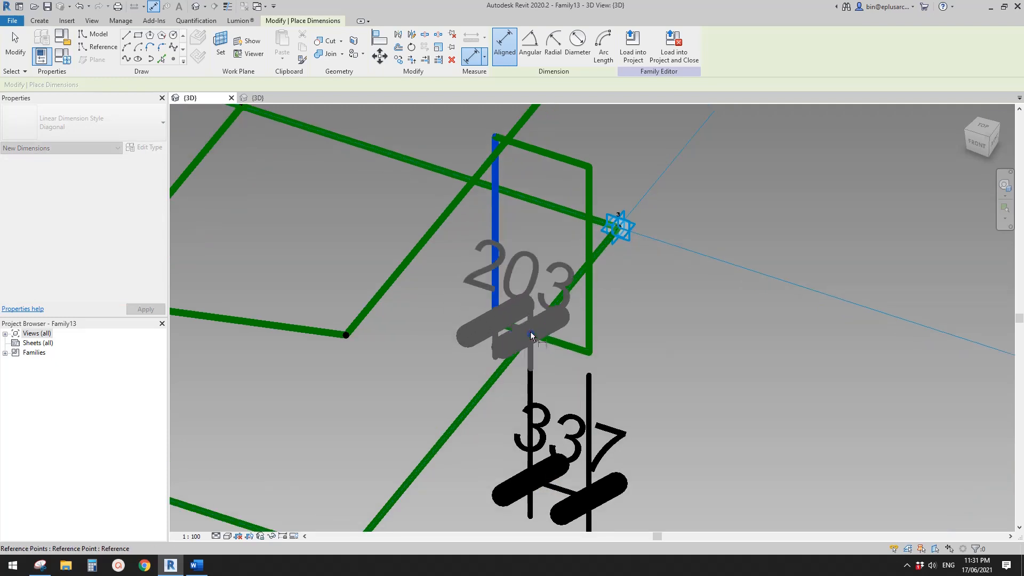
{"action": "scroll", "coordinate": [474, 326], "scroll_direction": "down", "scroll_amount": 2}
{"action": "middle_click_drag", "start_coordinate": [474, 326], "coordinate": [473, 208]}
{"action": "left_click", "coordinate": [464, 395]}
{"action": "key", "text": "Escape"}
{"action": "key", "text": "Escape"}
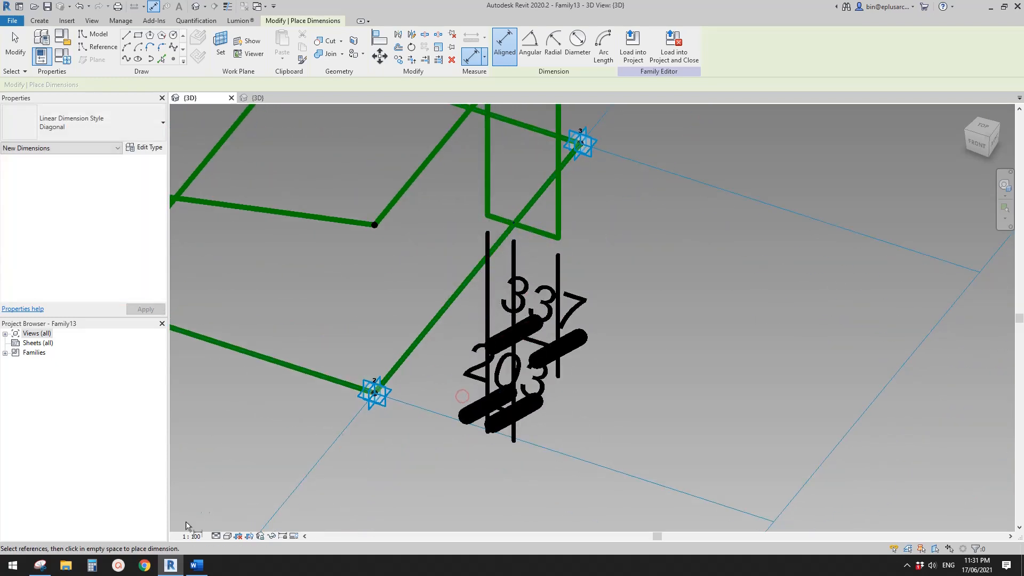
{"action": "left_click", "coordinate": [193, 536]}
{"action": "left_click", "coordinate": [197, 430]}
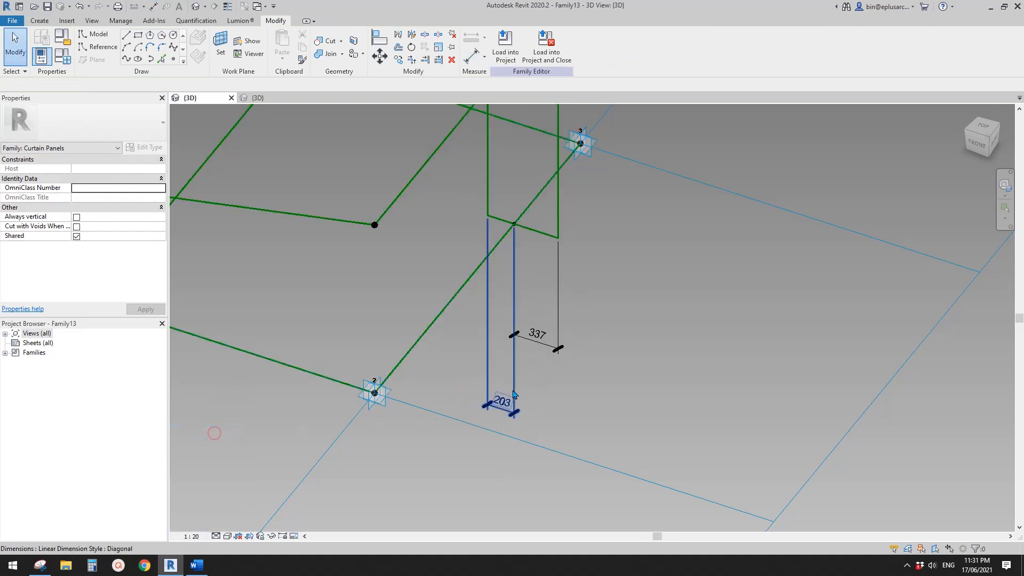
Step: Label both side-offset dimensions of the rectangle with a new type parameter named TH
{"action": "scroll", "coordinate": [539, 372], "scroll_direction": "up", "scroll_amount": 2}
{"action": "left_click", "coordinate": [540, 367]}
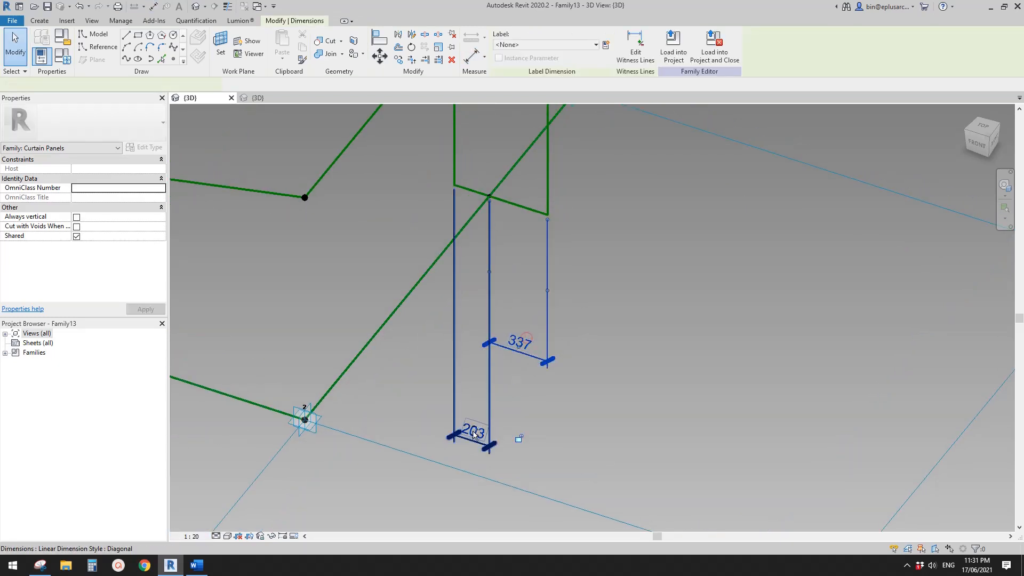
{"action": "scroll", "coordinate": [460, 453], "scroll_direction": "down", "scroll_amount": 1}
{"action": "left_click", "coordinate": [504, 377], "text": "ctrl"}
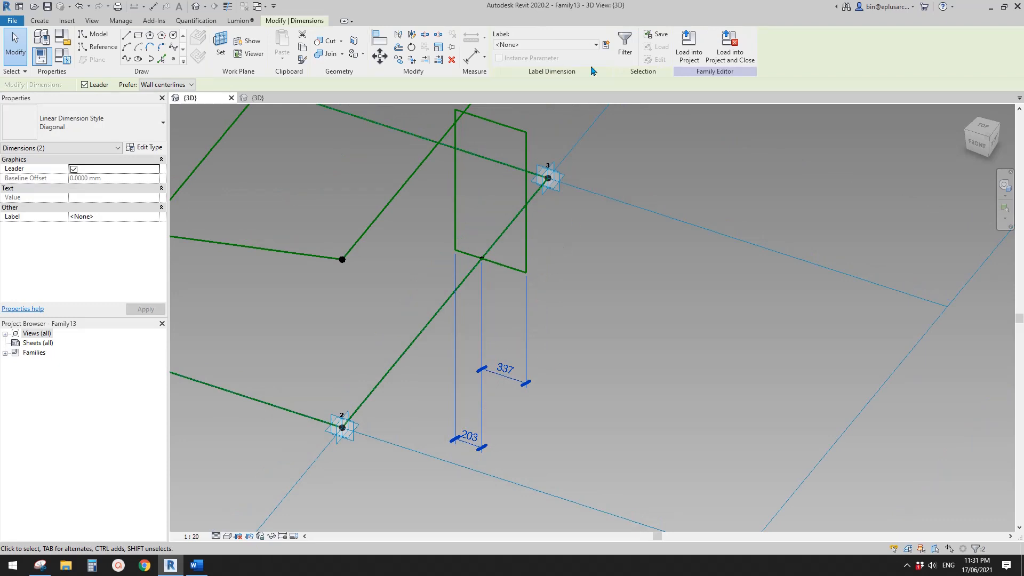
{"action": "left_click", "coordinate": [606, 45]}
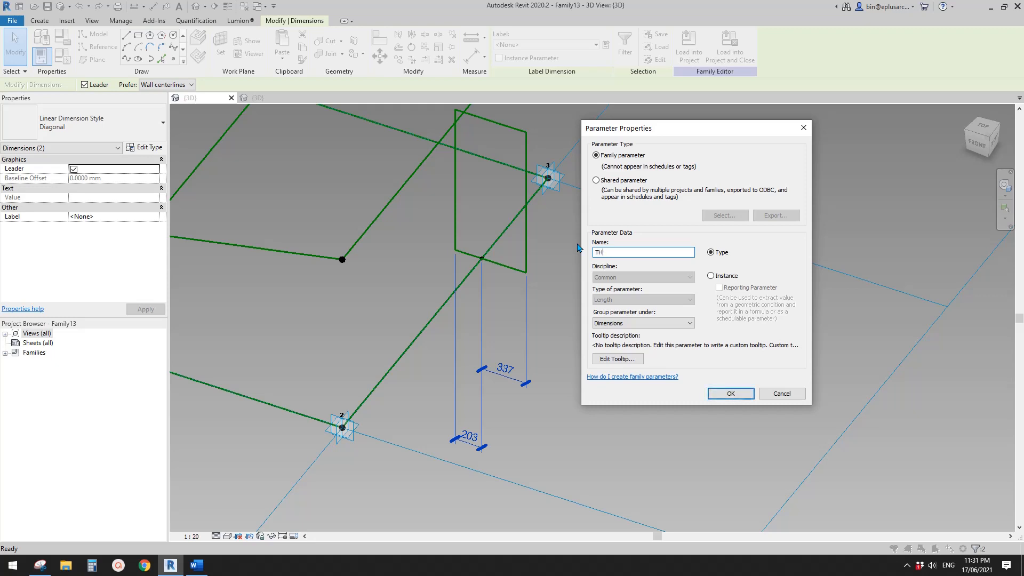
{"action": "left_click", "coordinate": [736, 392]}
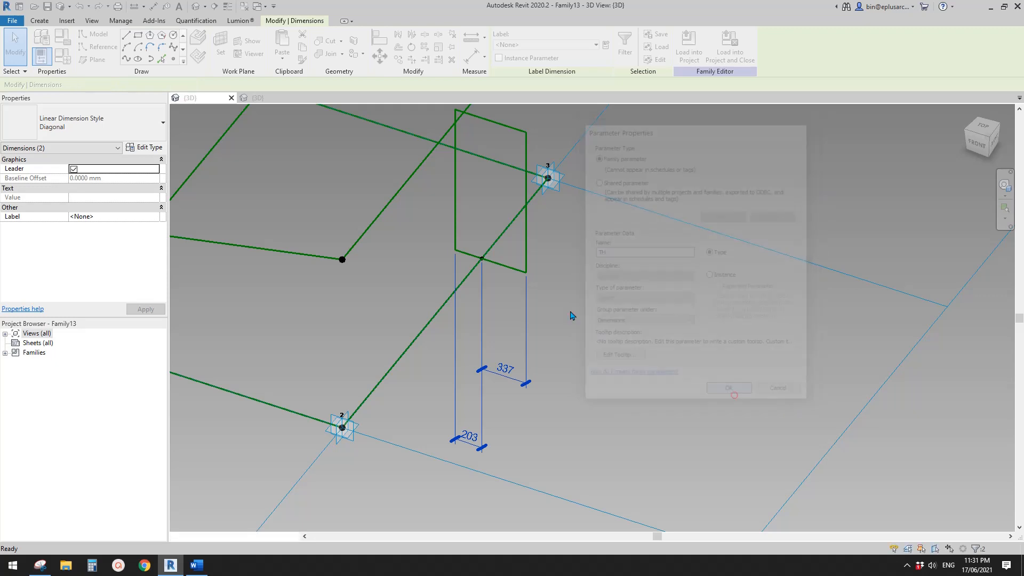
{"action": "middle_click_drag", "start_coordinate": [538, 291], "coordinate": [550, 321]}
{"action": "key", "text": "Escape"}
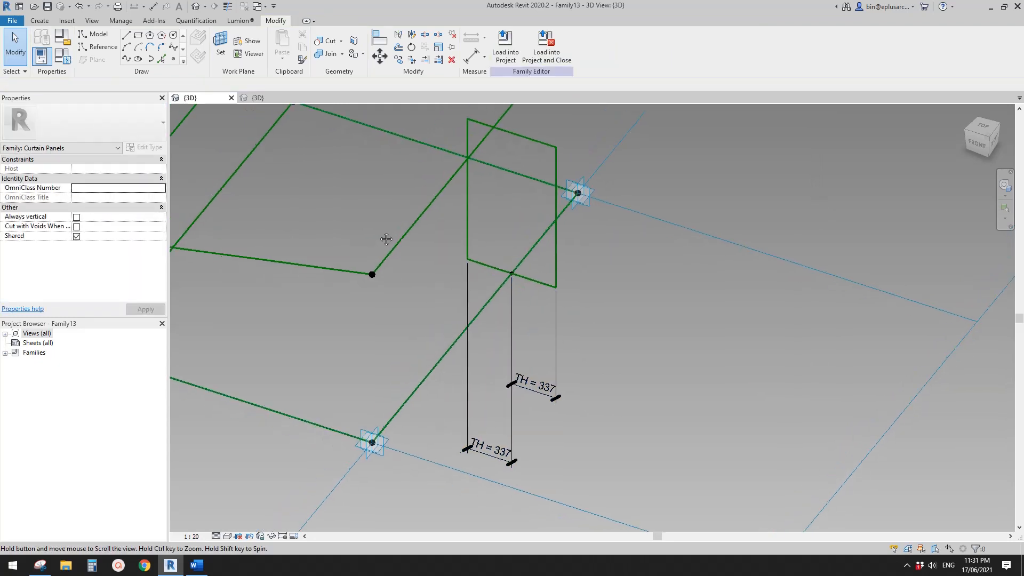
Step: Set the TH parameter to 150 in the family types
{"action": "left_click", "coordinate": [67, 59]}
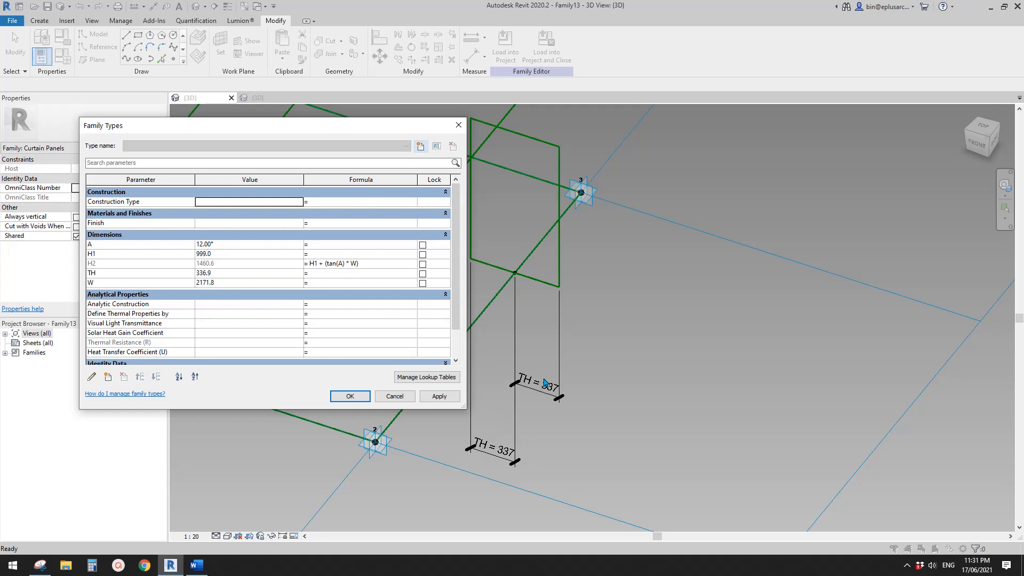
{"action": "left_click", "coordinate": [226, 273]}
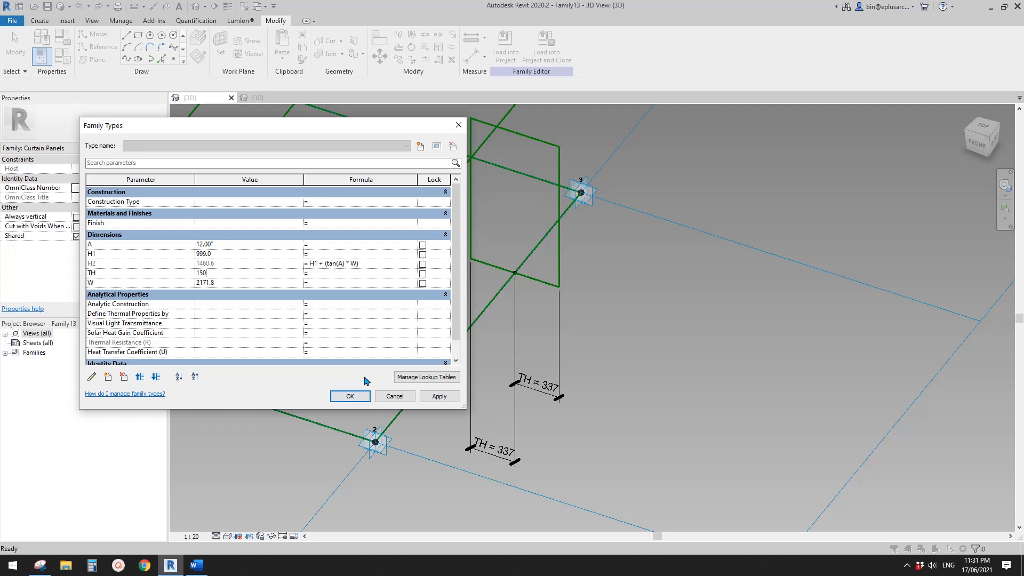
{"action": "left_click", "coordinate": [350, 396]}
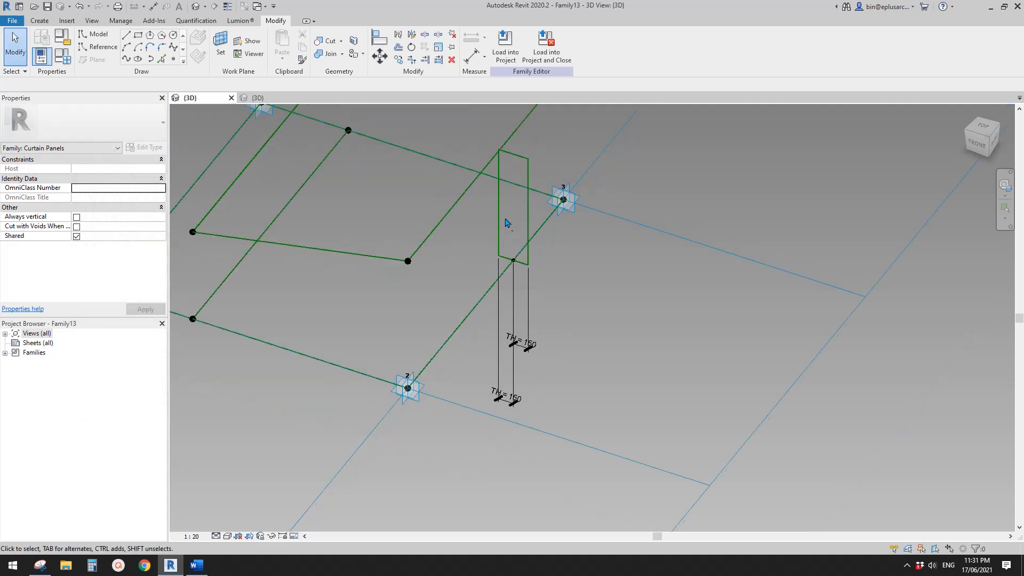
Step: Dimension the upright rectangle's height from the reference point to its top edge
{"action": "middle_click_drag", "start_coordinate": [507, 223], "coordinate": [564, 263], "text": "shift"}
{"action": "left_click", "coordinate": [522, 178]}
{"action": "mouse_move", "coordinate": [564, 263]}
{"action": "middle_mouse_down", "text": "shift"}
{"action": "mouse_move", "coordinate": [569, 237]}
{"action": "mouse_move", "coordinate": [570, 249]}
{"action": "mouse_move", "coordinate": [548, 260]}
{"action": "middle_mouse_up", "text": "shift"}
{"action": "key", "text": "Escape"}
{"action": "key", "text": "d"}
{"action": "key", "text": "i"}
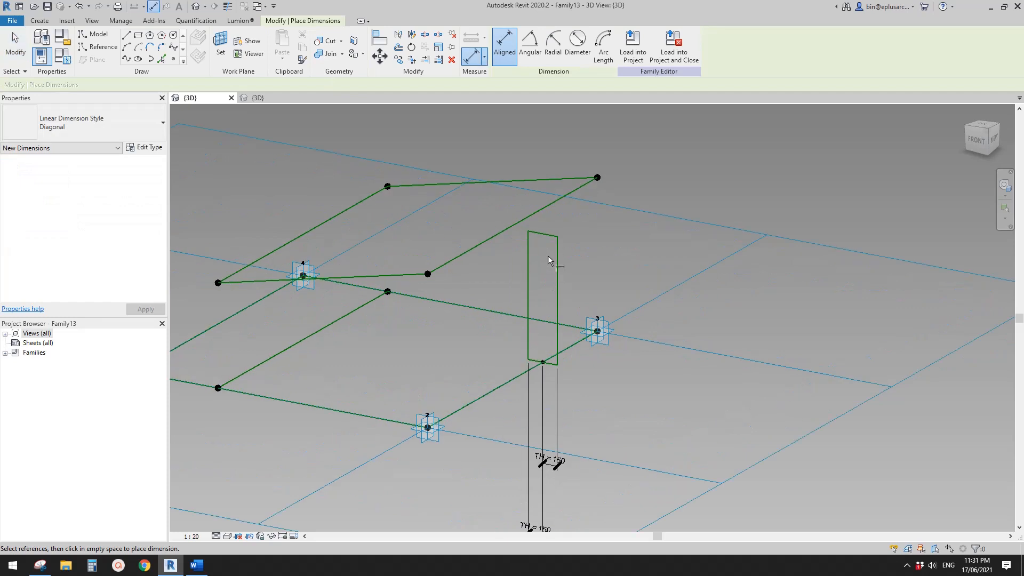
{"action": "left_click", "coordinate": [542, 234]}
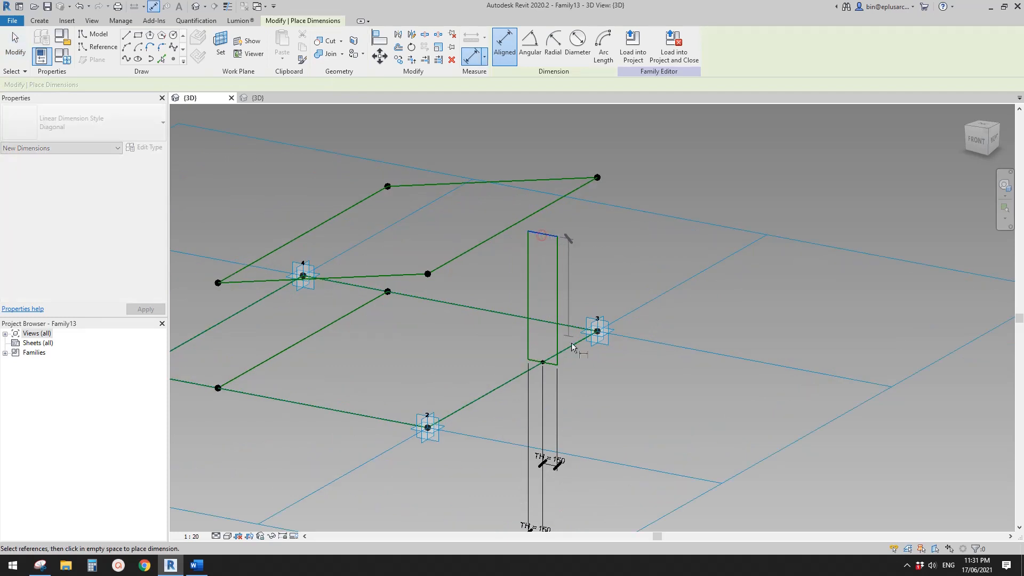
{"action": "left_click", "coordinate": [543, 365]}
{"action": "left_click", "coordinate": [587, 367]}
{"action": "key", "text": "Escape"}
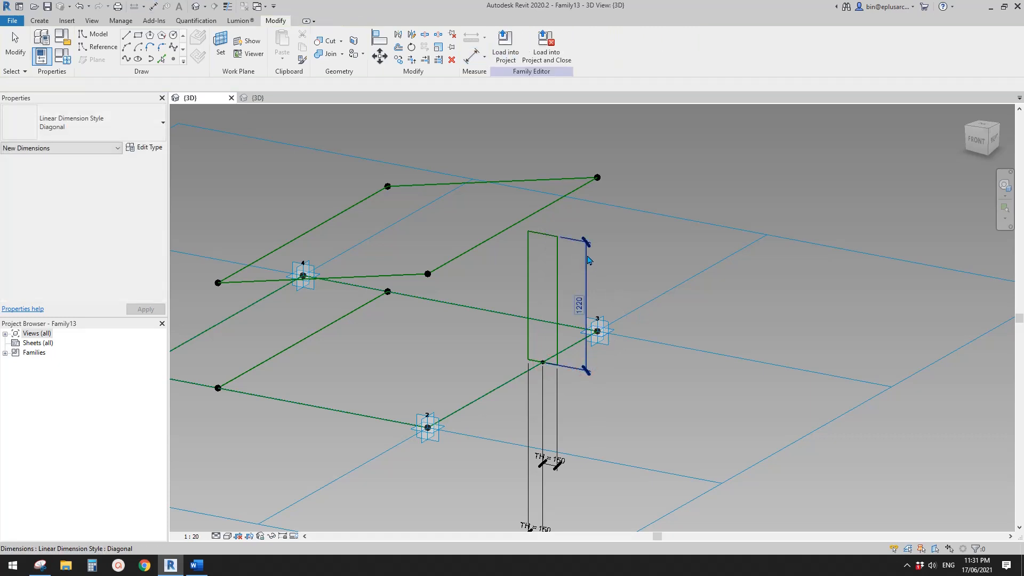
Step: Label the rectangle's height dimension with the H2 parameter and compare its top edge with the raised sloped loop
{"action": "left_click", "coordinate": [588, 260]}
{"action": "mouse_move", "coordinate": [632, 314]}
{"action": "middle_mouse_down", "text": "shift"}
{"action": "mouse_move", "coordinate": [649, 299]}
{"action": "mouse_move", "coordinate": [617, 320]}
{"action": "mouse_move", "coordinate": [642, 315]}
{"action": "mouse_move", "coordinate": [651, 299]}
{"action": "mouse_move", "coordinate": [630, 325]}
{"action": "middle_mouse_up", "text": "shift"}
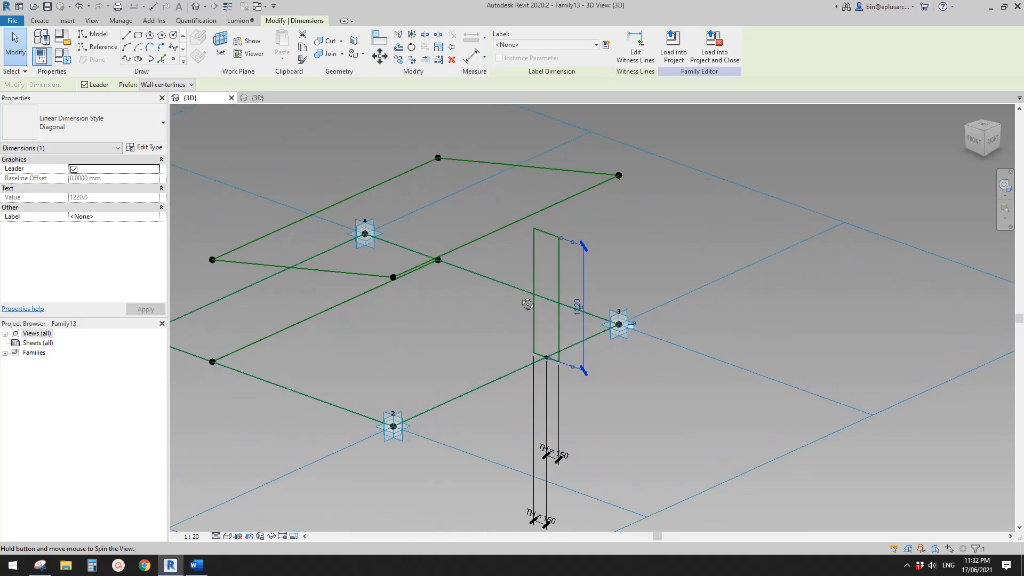
{"action": "middle_click_drag", "start_coordinate": [528, 304], "coordinate": [530, 297], "text": "shift"}
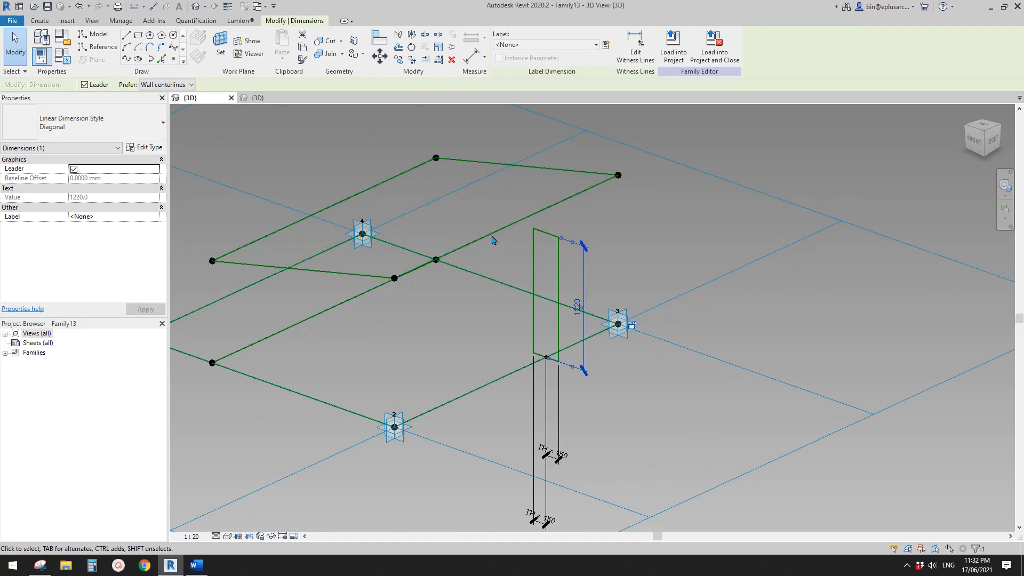
{"action": "left_click", "coordinate": [587, 45]}
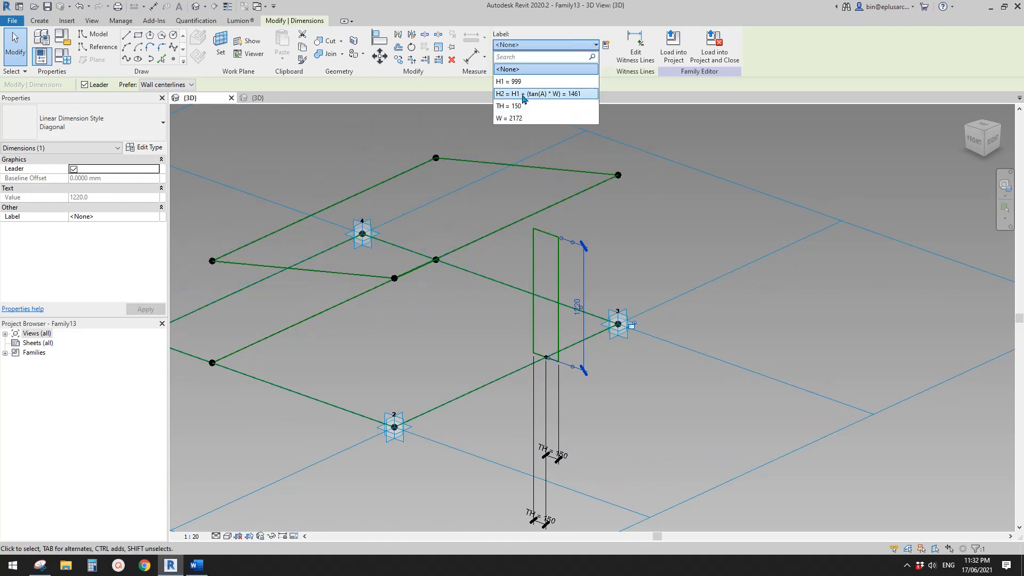
{"action": "left_click", "coordinate": [526, 98]}
{"action": "middle_click_drag", "start_coordinate": [654, 241], "coordinate": [685, 210], "text": "shift"}
{"action": "left_click", "coordinate": [672, 172]}
{"action": "middle_click_drag", "start_coordinate": [606, 212], "coordinate": [577, 241], "text": "shift"}
{"action": "scroll", "coordinate": [614, 219], "scroll_direction": "up", "scroll_amount": 1}
{"action": "scroll", "coordinate": [572, 210], "scroll_direction": "up", "scroll_amount": 2}
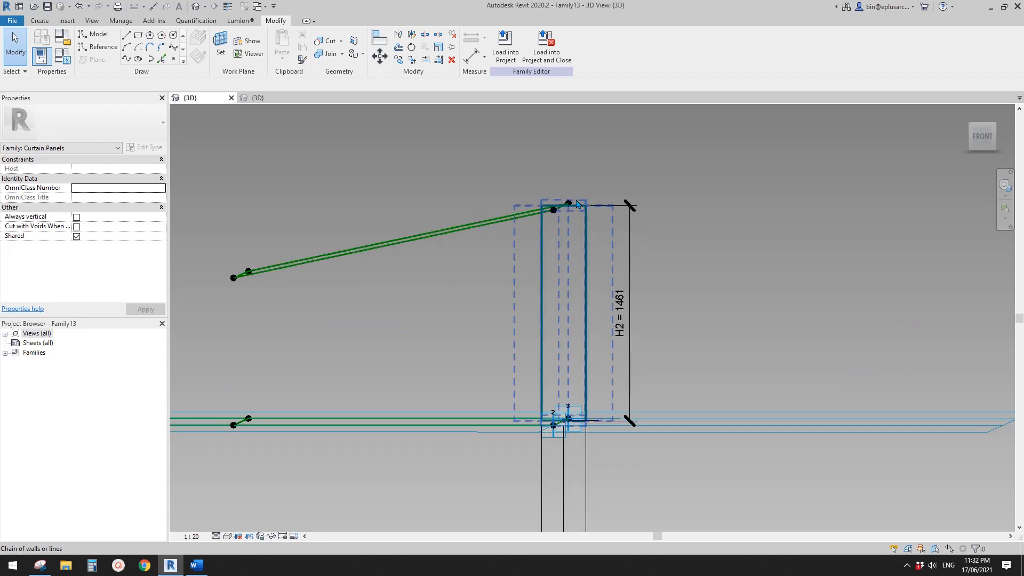
{"action": "middle_click_drag", "start_coordinate": [645, 228], "coordinate": [599, 254], "text": "shift"}
{"action": "scroll", "coordinate": [599, 253], "scroll_direction": "up", "scroll_amount": 1}
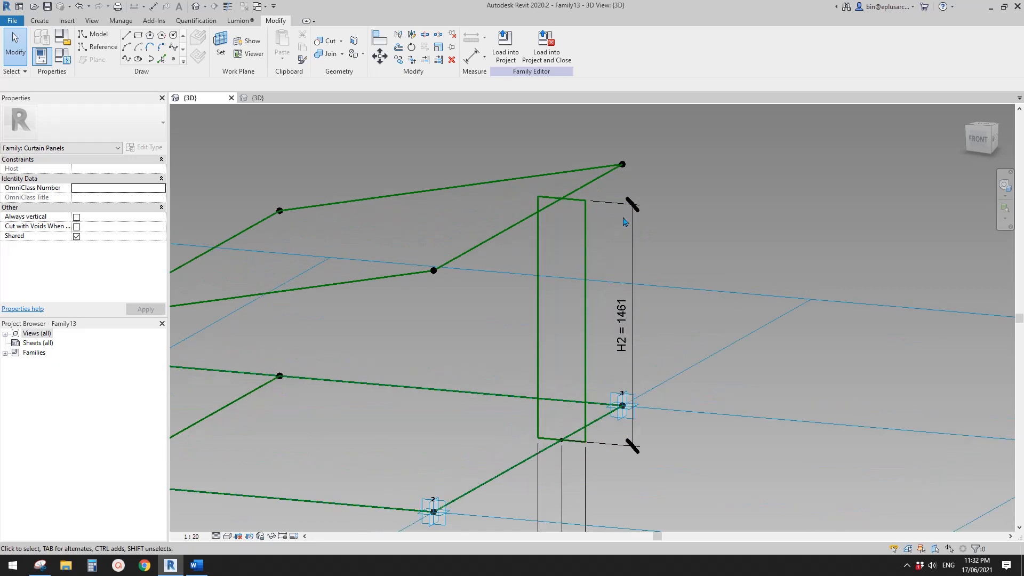
Step: Label the rectangle's height dimension with a new type parameter H3 and give it the formula H2+500
{"action": "left_click", "coordinate": [633, 227]}
{"action": "left_click", "coordinate": [605, 44]}
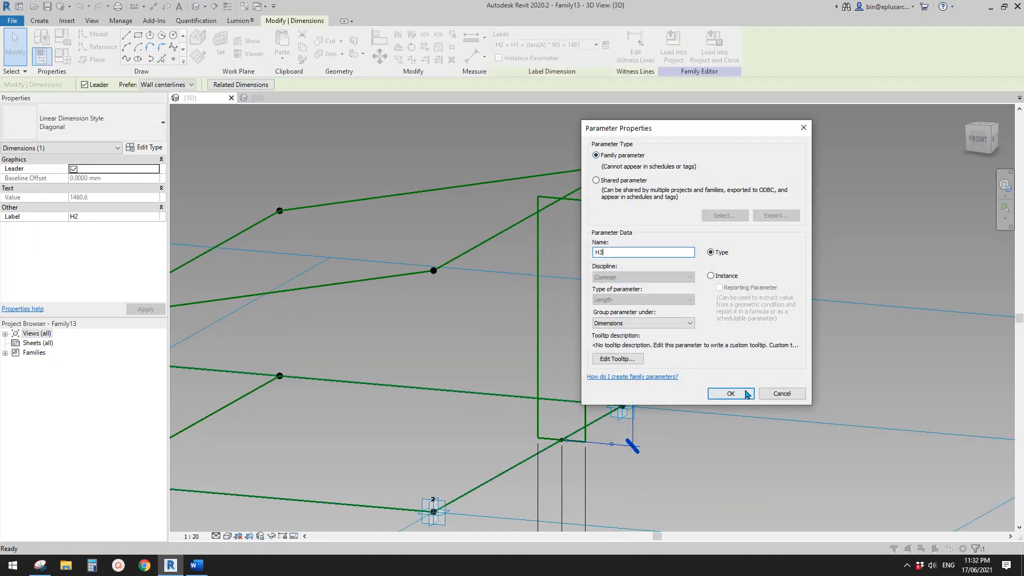
{"action": "left_click", "coordinate": [730, 394]}
{"action": "key", "text": "f"}
{"action": "key", "text": "t"}
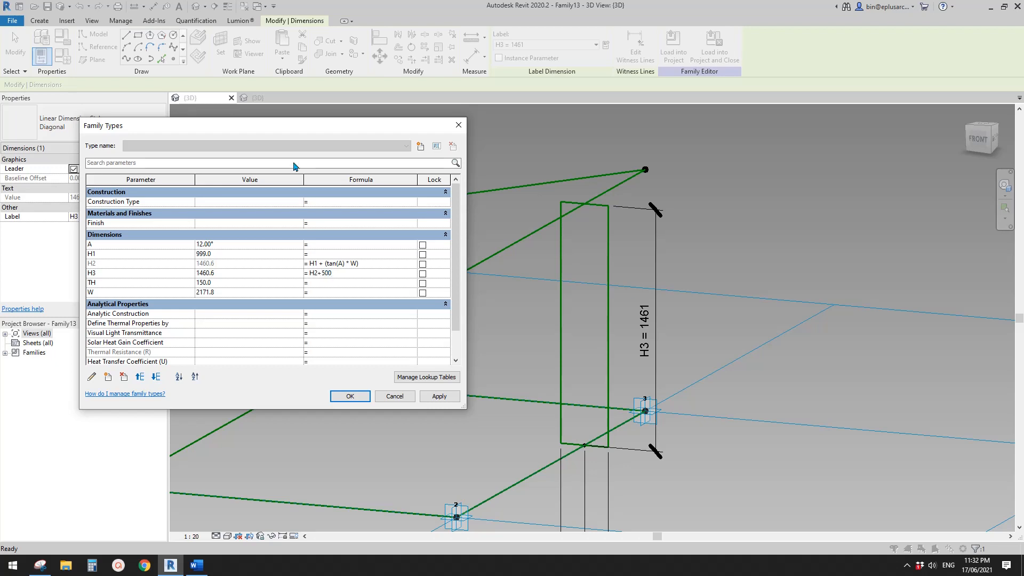
{"action": "left_click", "coordinate": [350, 396]}
{"action": "key", "text": "Escape"}
Step: Create a solid form by sweeping the upright rectangle around the lower base loop of reference lines
{"action": "middle_click_drag", "start_coordinate": [578, 317], "coordinate": [520, 273], "text": "shift"}
{"action": "left_click", "coordinate": [477, 275]}
{"action": "middle_click_drag", "start_coordinate": [622, 247], "coordinate": [656, 238], "text": "shift"}
{"action": "scroll", "coordinate": [632, 243], "scroll_direction": "up", "scroll_amount": 3}
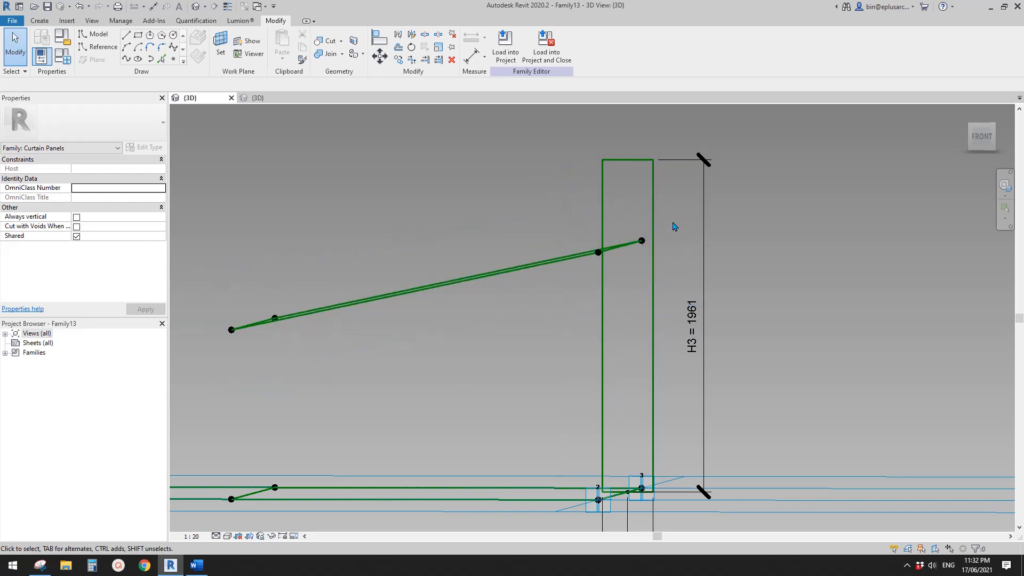
{"action": "middle_click_drag", "start_coordinate": [681, 238], "coordinate": [627, 247], "text": "shift"}
{"action": "left_click", "coordinate": [628, 272]}
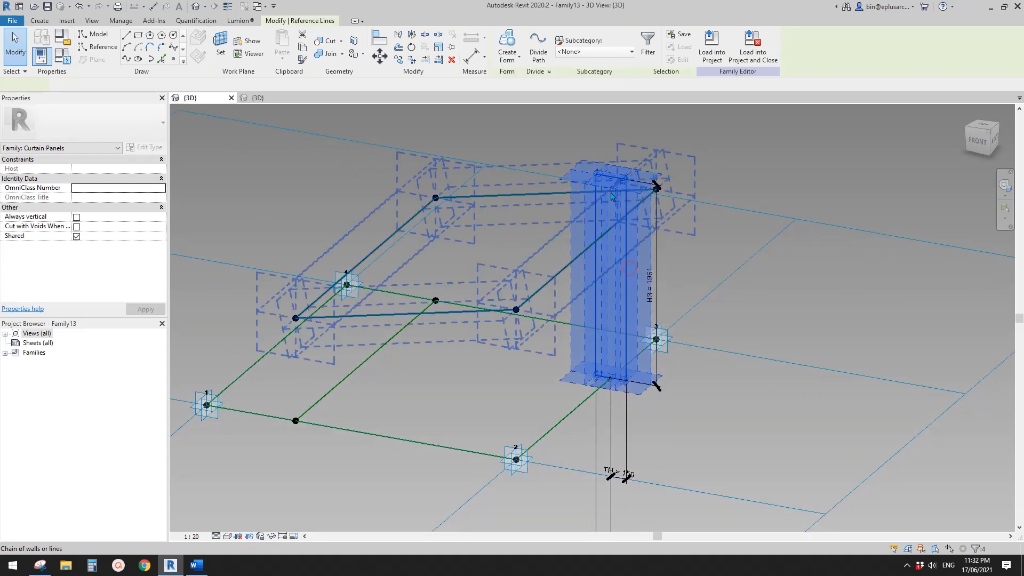
{"action": "key", "text": "Tab"}
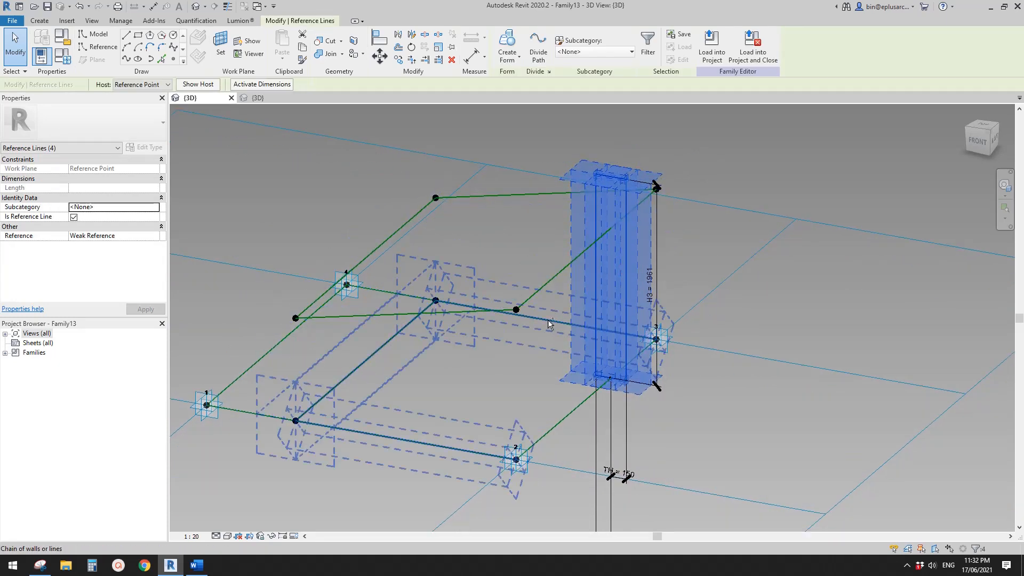
{"action": "left_click", "coordinate": [549, 321], "text": "ctrl"}
{"action": "left_click", "coordinate": [571, 411], "text": "ctrl"}
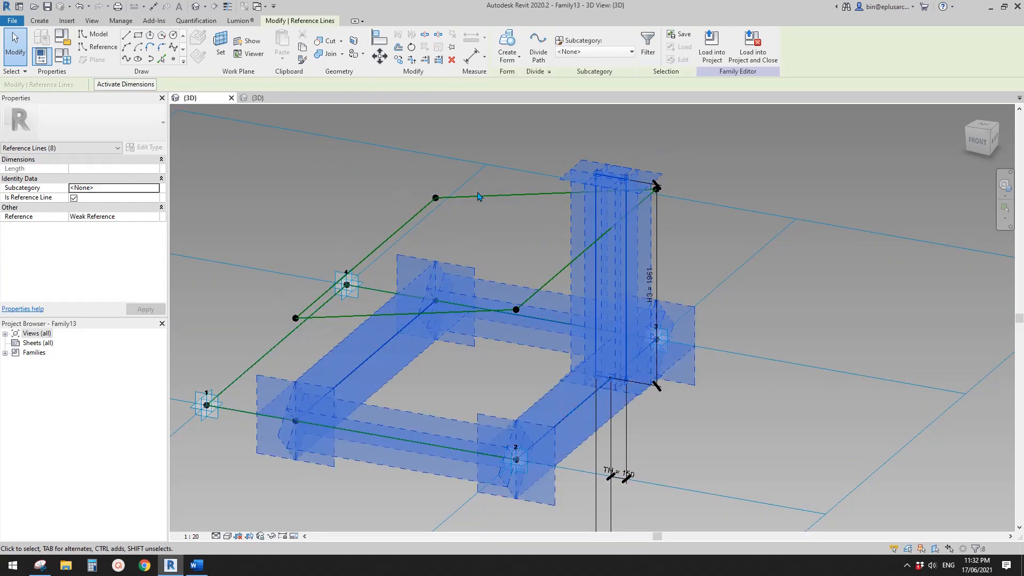
{"action": "left_click", "coordinate": [513, 52]}
Step: Temporarily hide the solid box form so that its reference lines can be selected
{"action": "middle_click_drag", "start_coordinate": [731, 173], "coordinate": [738, 267], "text": "shift"}
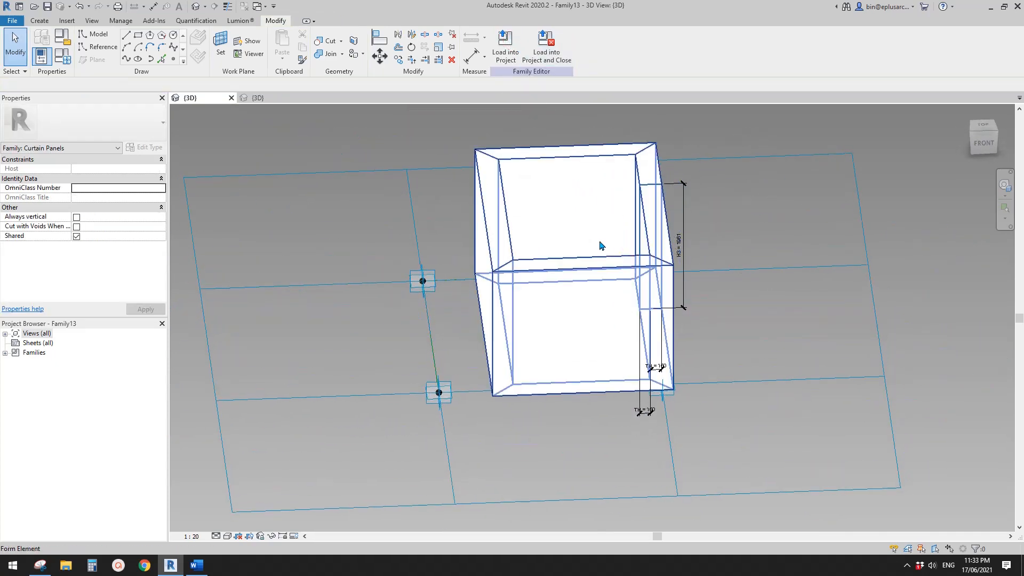
{"action": "middle_click_drag", "start_coordinate": [647, 260], "coordinate": [585, 267], "text": "shift"}
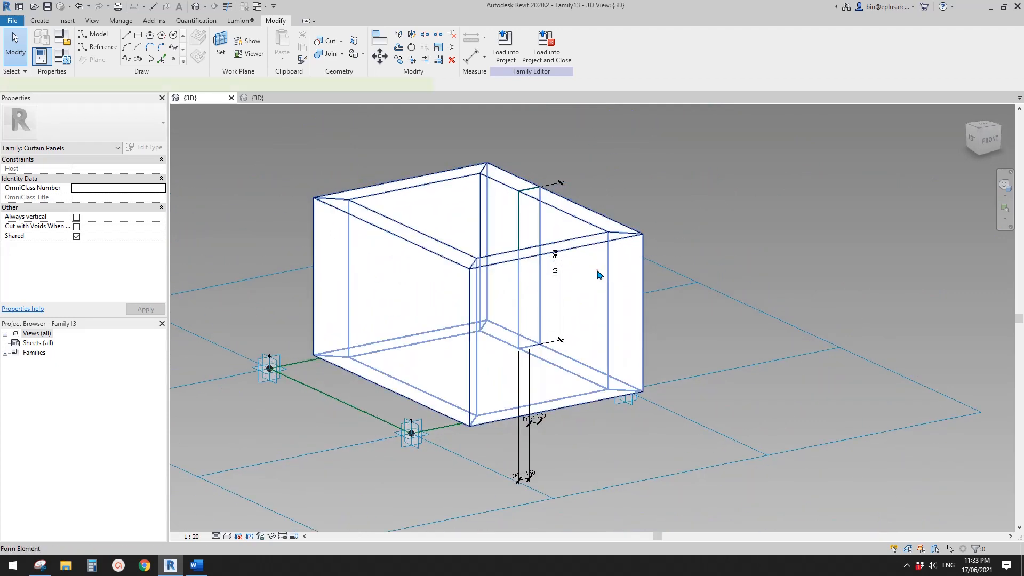
{"action": "left_click", "coordinate": [598, 273]}
{"action": "key", "text": "c"}
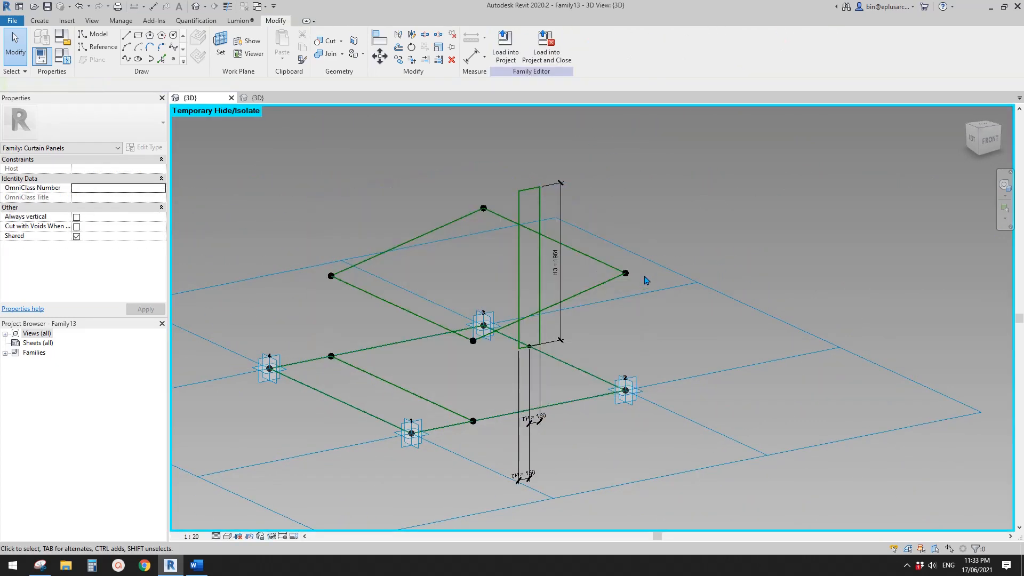
Step: Create a solid-block-shaped void form from the raised sloped reference-line loop, rising above the loop
{"action": "middle_click_drag", "start_coordinate": [522, 279], "coordinate": [487, 311], "text": "shift"}
{"action": "middle_click_drag", "start_coordinate": [492, 279], "coordinate": [487, 277], "text": "shift"}
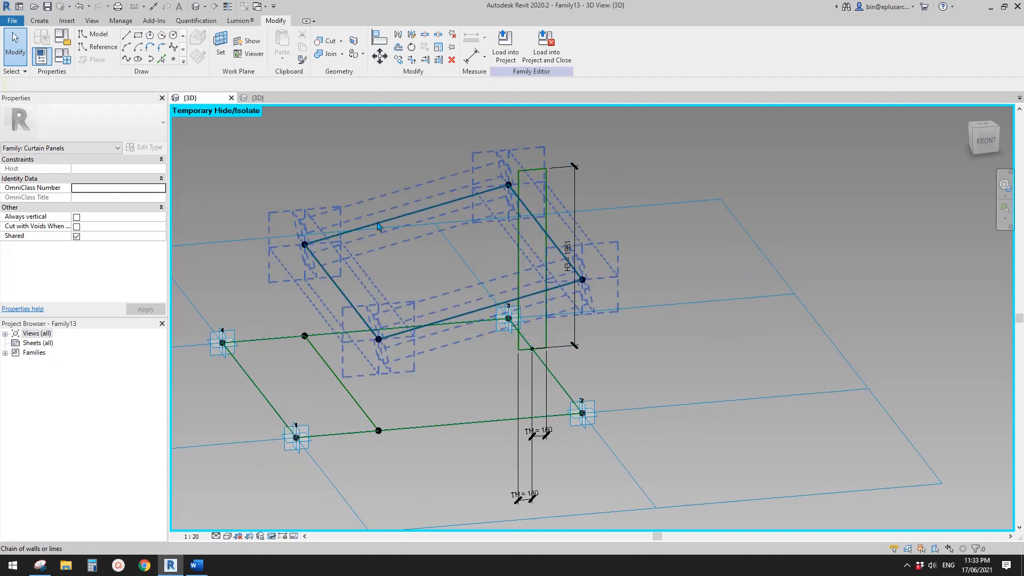
{"action": "middle_click_drag", "start_coordinate": [390, 288], "coordinate": [535, 245], "text": "shift"}
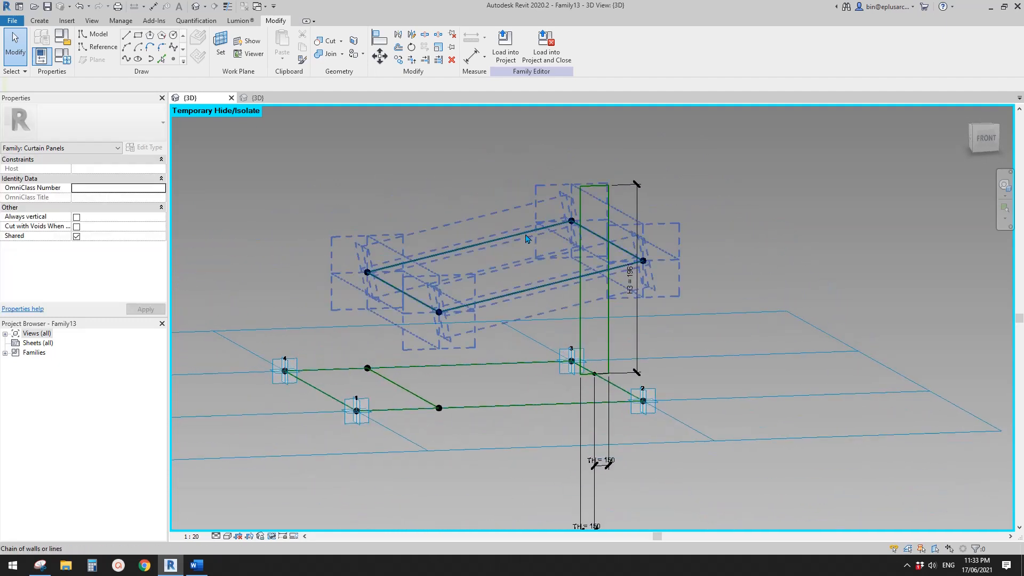
{"action": "left_click", "coordinate": [526, 236]}
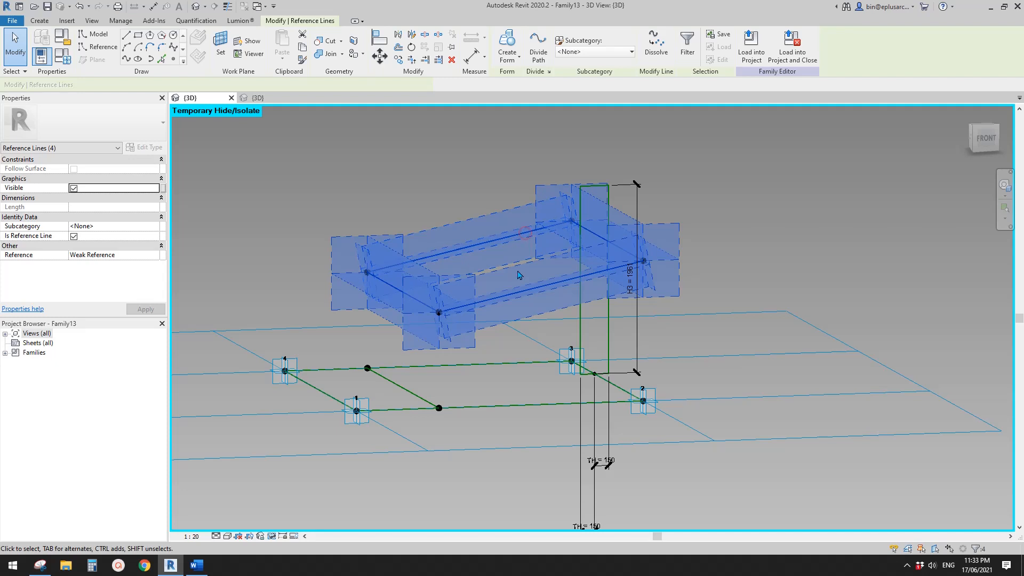
{"action": "left_click", "coordinate": [514, 56]}
{"action": "left_click", "coordinate": [520, 87]}
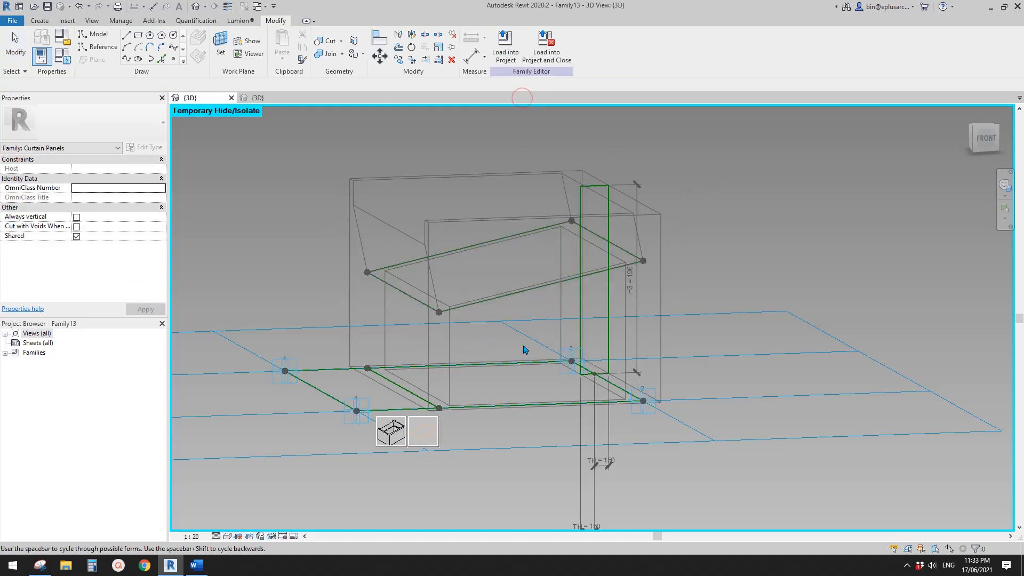
{"action": "left_click", "coordinate": [392, 430]}
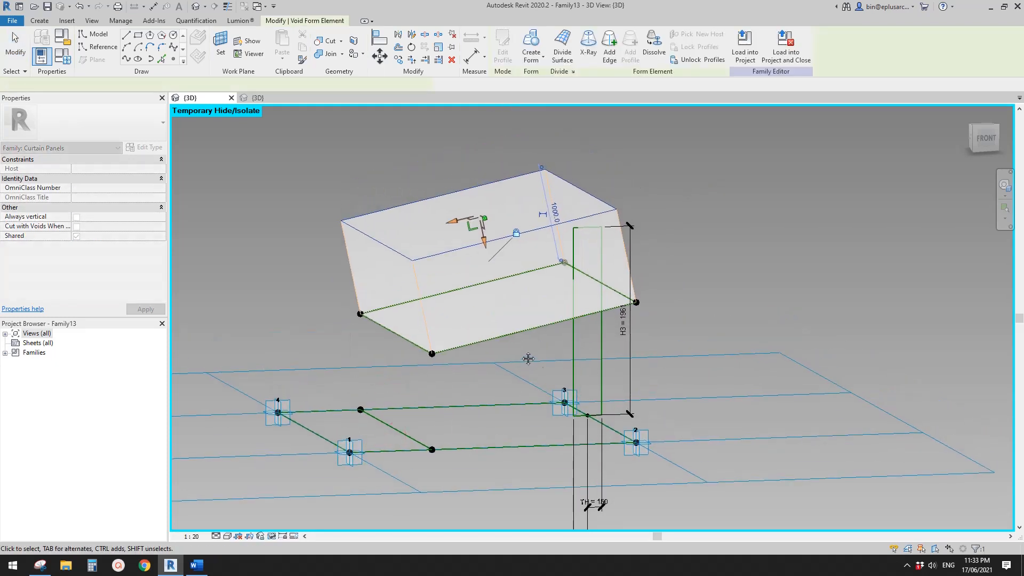
{"action": "middle_click_drag", "start_coordinate": [528, 359], "coordinate": [574, 345], "text": "shift"}
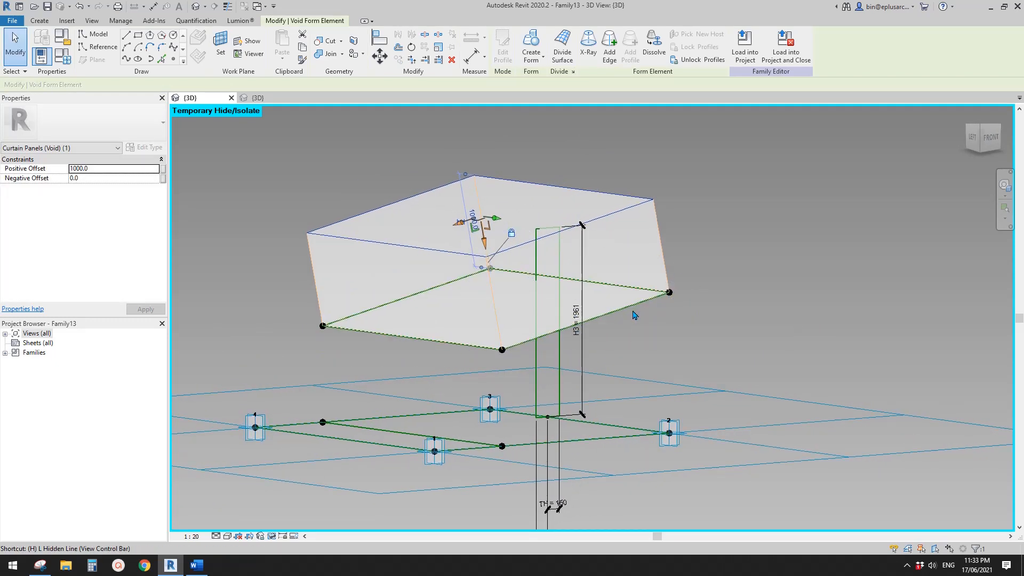
Step: Restore the temporarily hidden box form and examine where the void cuts its upper walls
{"action": "key", "text": "Escape"}
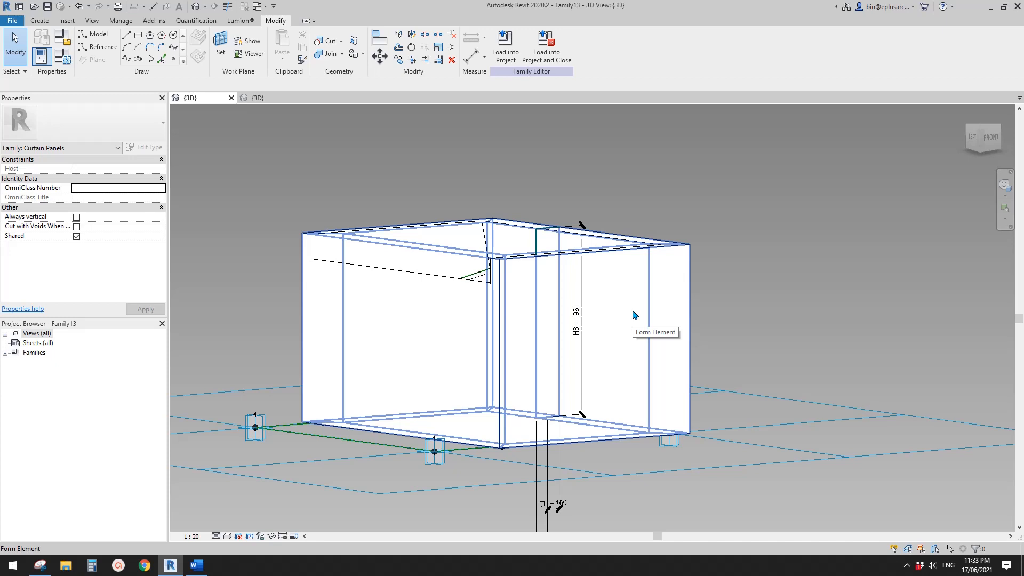
{"action": "middle_click_drag", "start_coordinate": [634, 314], "coordinate": [603, 294], "text": "shift"}
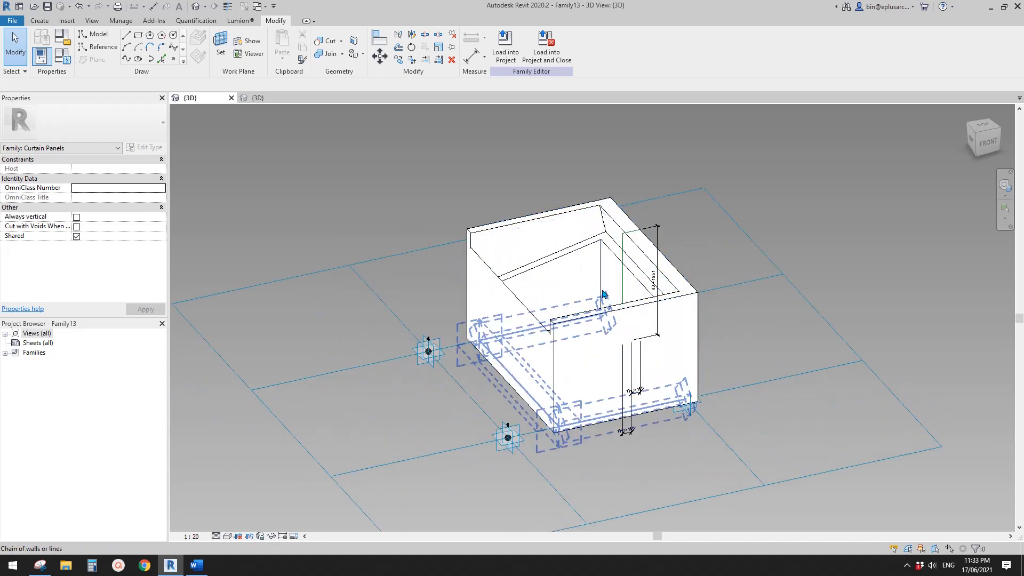
{"action": "scroll", "coordinate": [603, 293], "scroll_direction": "up", "scroll_amount": 5}
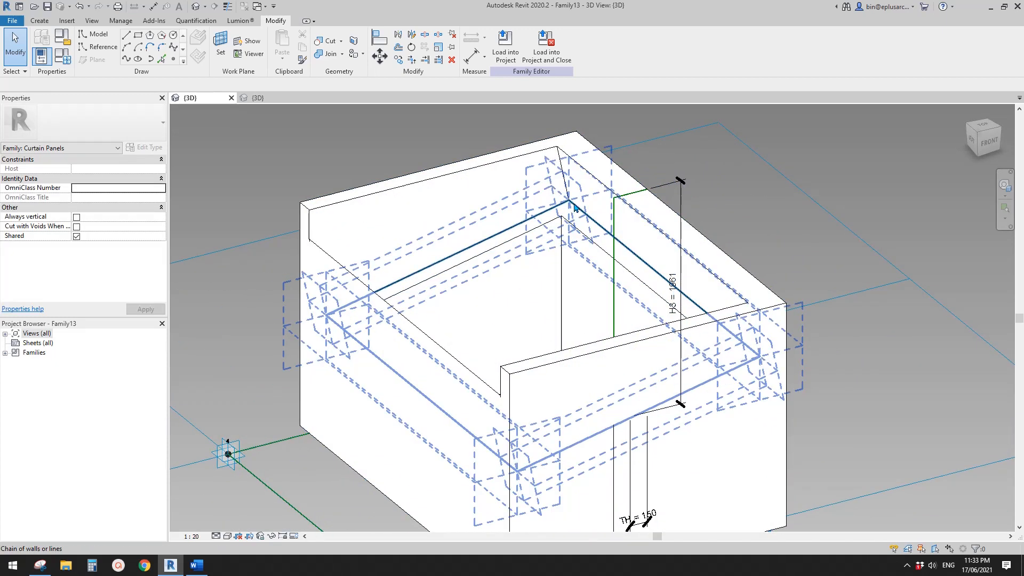
{"action": "scroll", "coordinate": [366, 288], "scroll_direction": "down", "scroll_amount": 4}
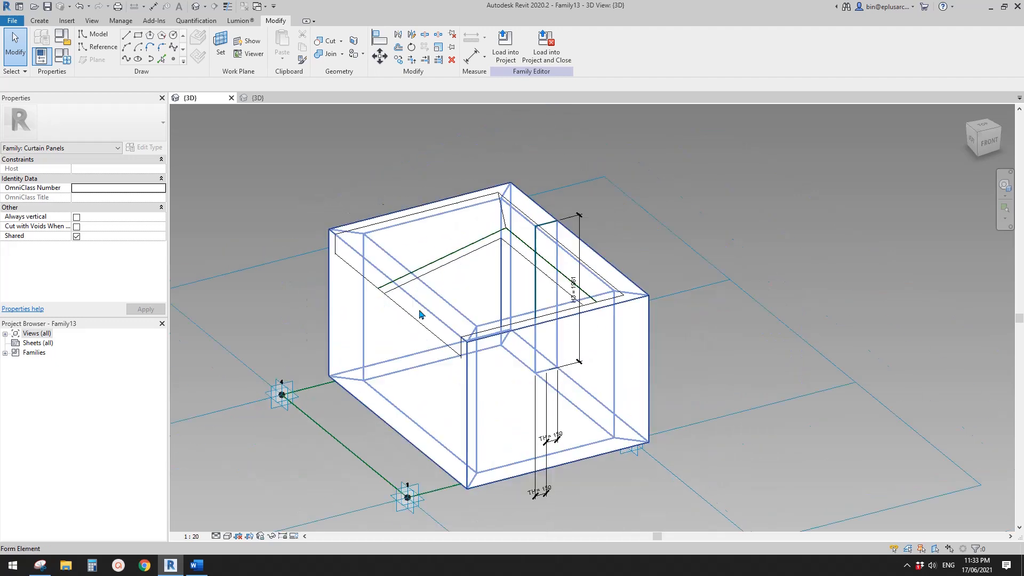
{"action": "middle_click_drag", "start_coordinate": [423, 313], "coordinate": [496, 270], "text": "shift"}
{"action": "scroll", "coordinate": [528, 256], "scroll_direction": "up", "scroll_amount": 2}
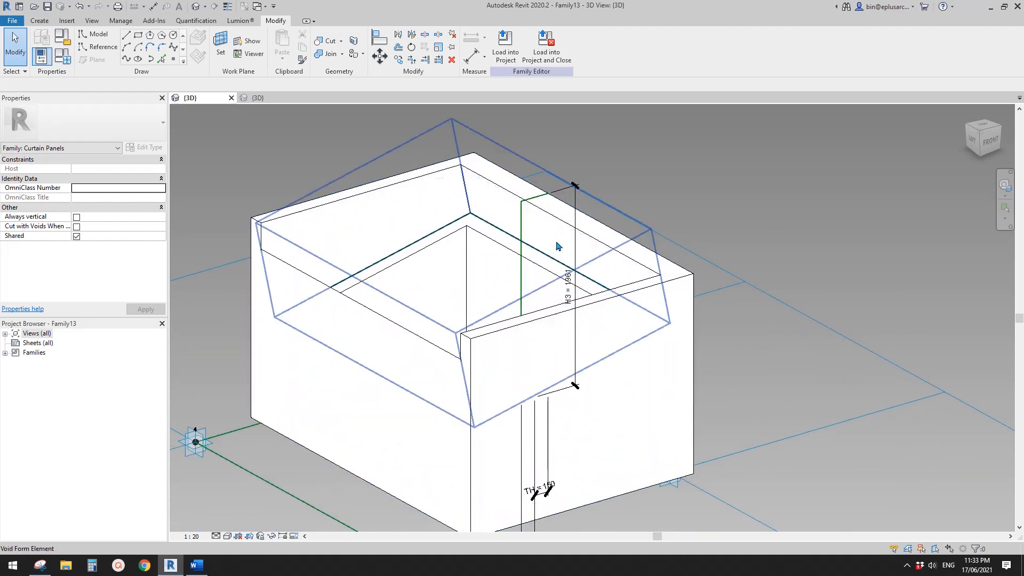
{"action": "middle_click_drag", "start_coordinate": [501, 230], "coordinate": [544, 244]}
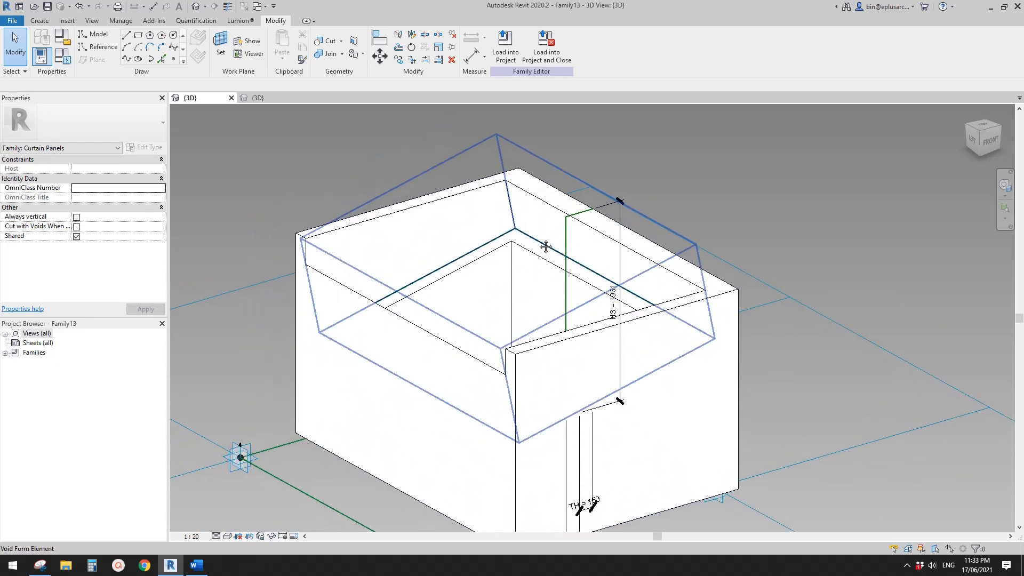
{"action": "left_click", "coordinate": [537, 195]}
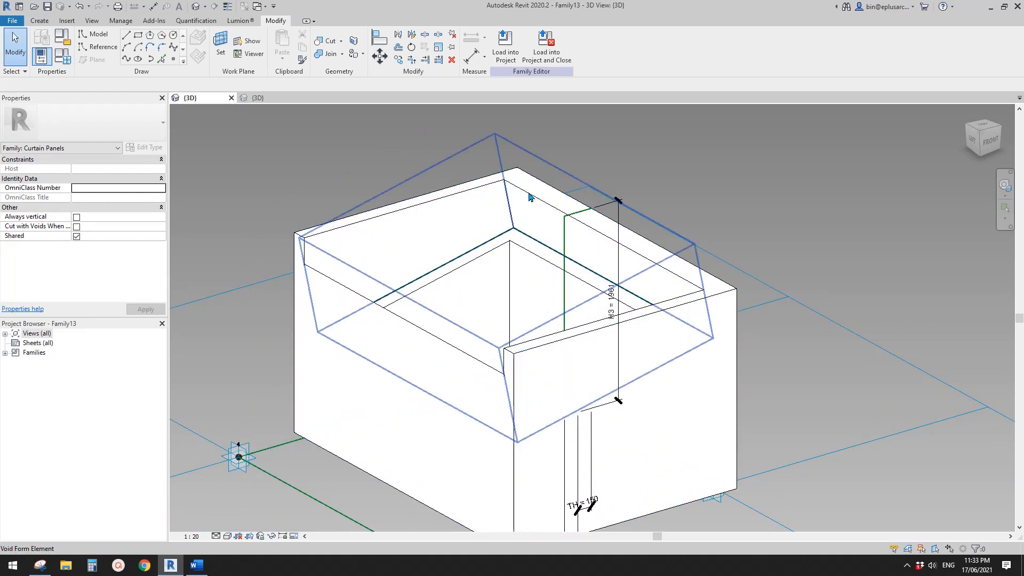
{"action": "left_click", "coordinate": [529, 195]}
{"action": "middle_click_drag", "start_coordinate": [535, 217], "coordinate": [541, 254], "text": "shift"}
{"action": "scroll", "coordinate": [541, 254], "scroll_direction": "down", "scroll_amount": 1}
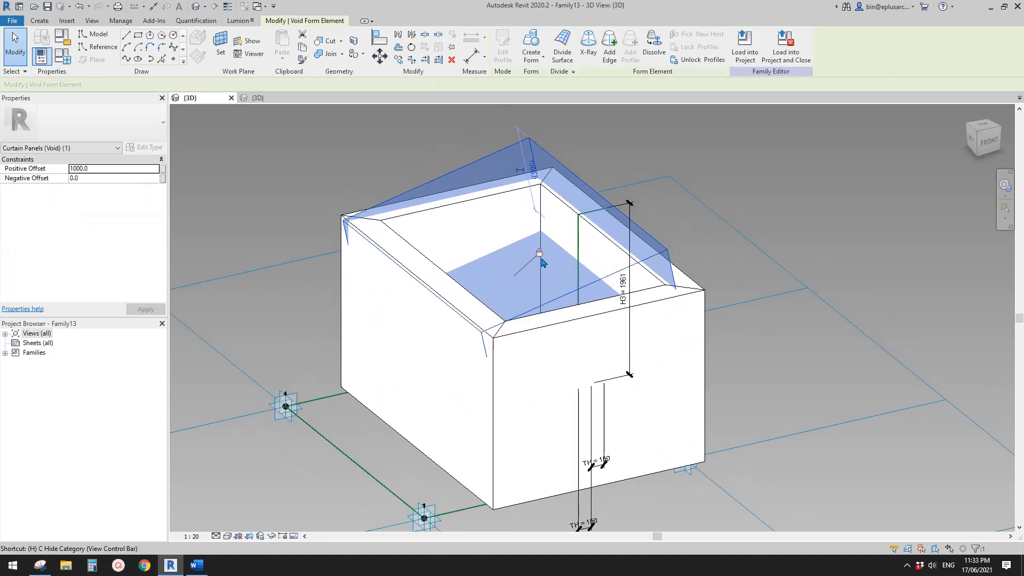
{"action": "key", "text": "h"}
{"action": "key", "text": "i"}
{"action": "key", "text": "h"}
{"action": "key", "text": "h"}
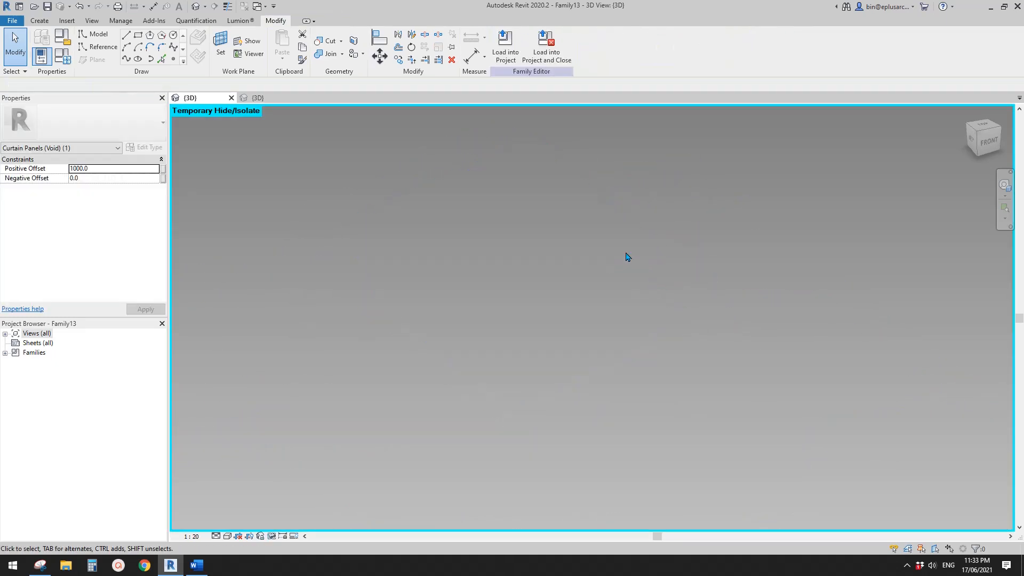
{"action": "left_click", "coordinate": [621, 184]}
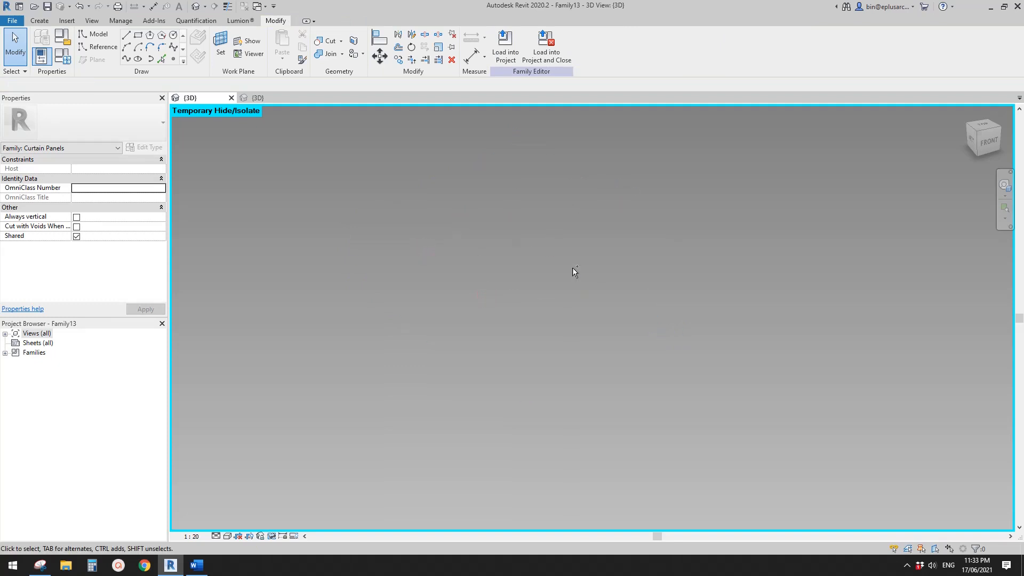
{"action": "key", "text": "h"}
{"action": "key", "text": "r"}
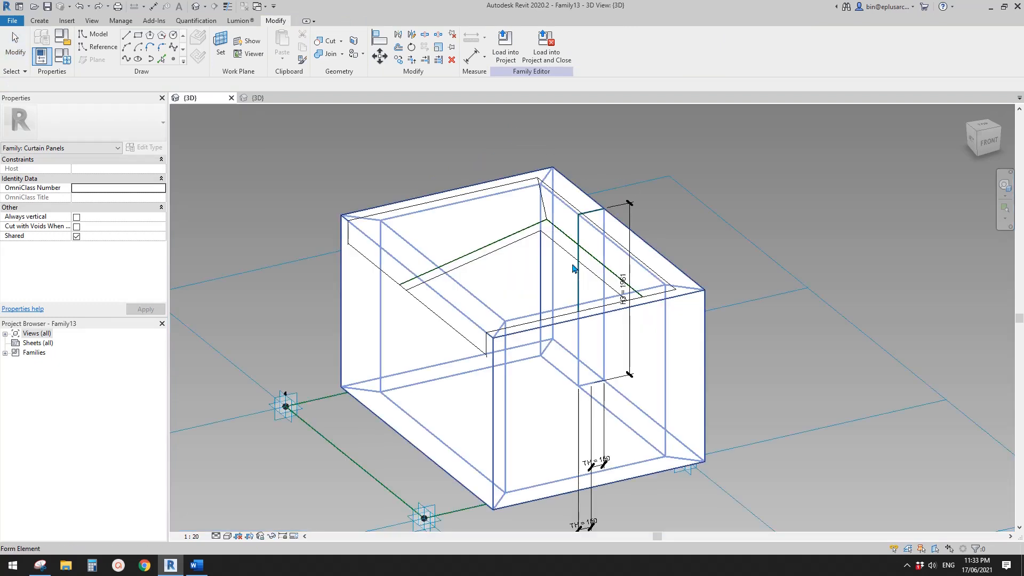
Step: Create a void form from the sloped void's front face so that it extends outward past the box's front wall
{"action": "left_click", "coordinate": [566, 208]}
{"action": "middle_click_drag", "start_coordinate": [563, 204], "coordinate": [655, 258], "text": "shift"}
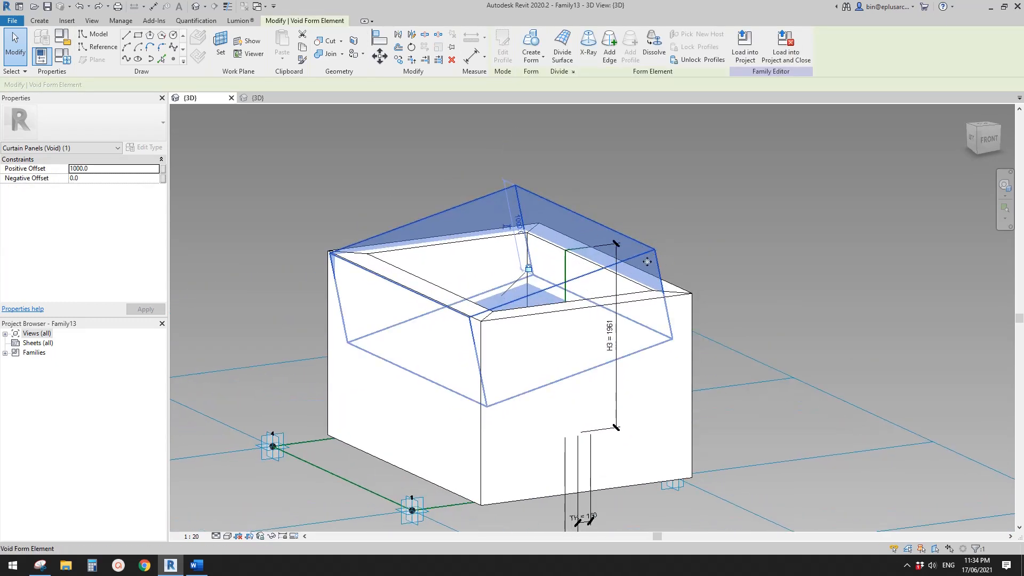
{"action": "left_click", "coordinate": [646, 263]}
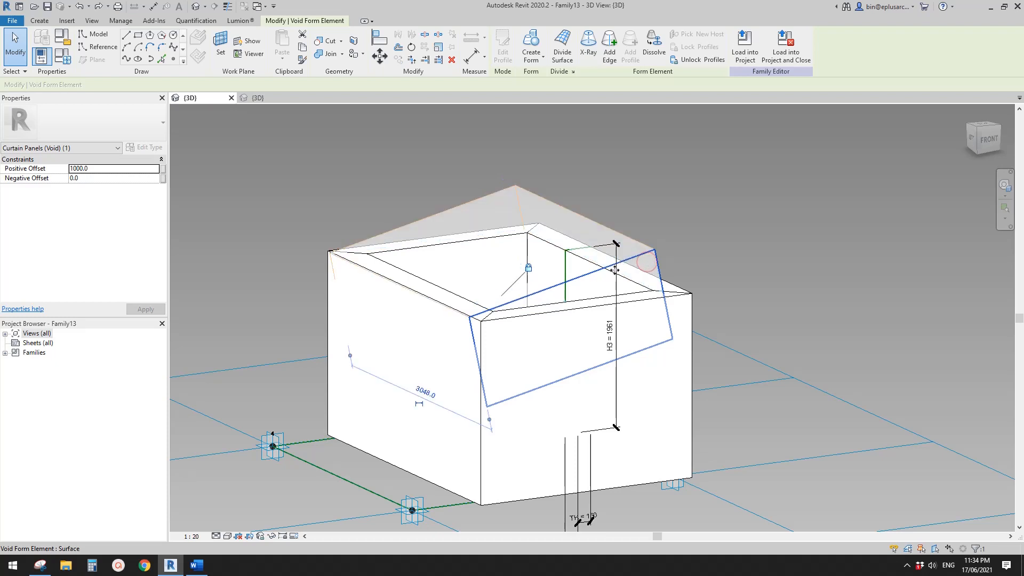
{"action": "middle_click_drag", "start_coordinate": [585, 289], "coordinate": [554, 298], "text": "shift"}
{"action": "left_click", "coordinate": [537, 64]}
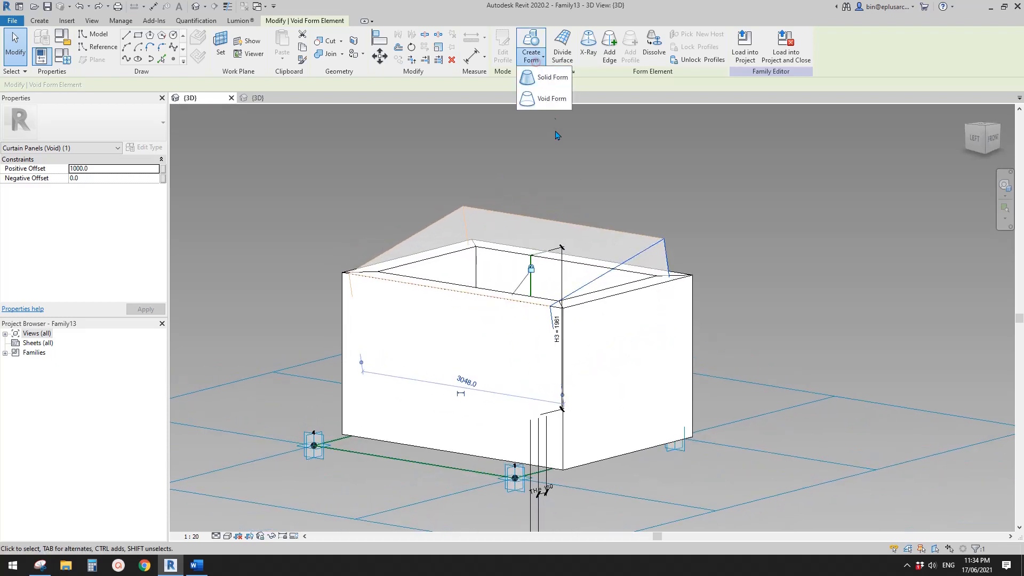
{"action": "left_click", "coordinate": [548, 99]}
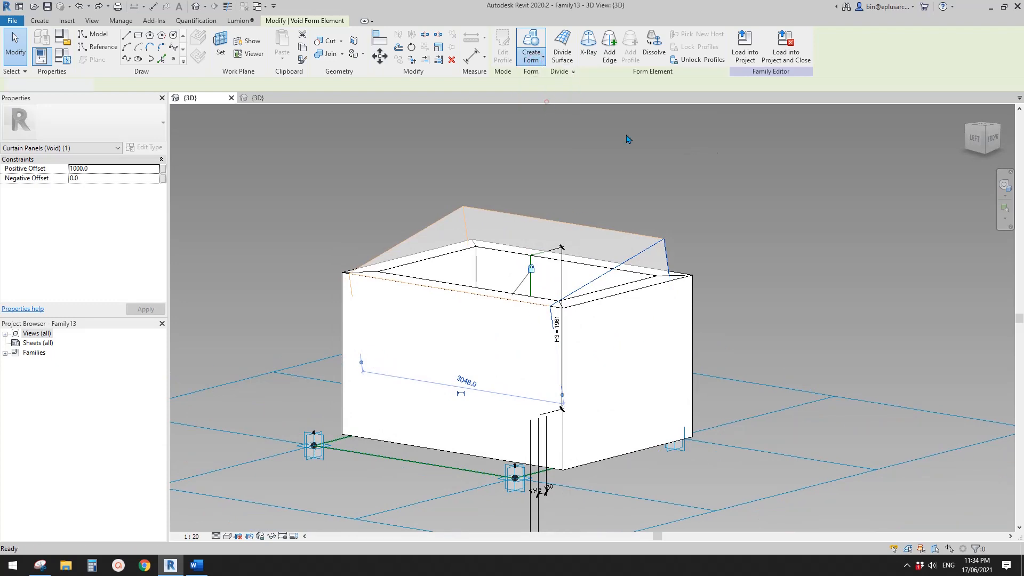
Step: Create a void form from the sloped void's right face so that it extends outward past the box's right wall
{"action": "middle_click_drag", "start_coordinate": [784, 224], "coordinate": [621, 279], "text": "shift"}
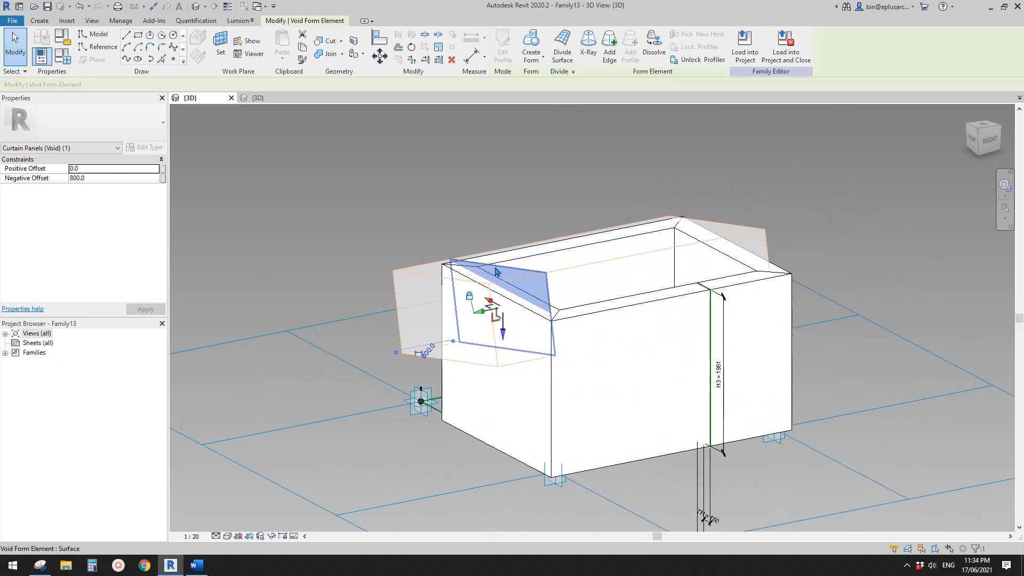
{"action": "left_click", "coordinate": [622, 278]}
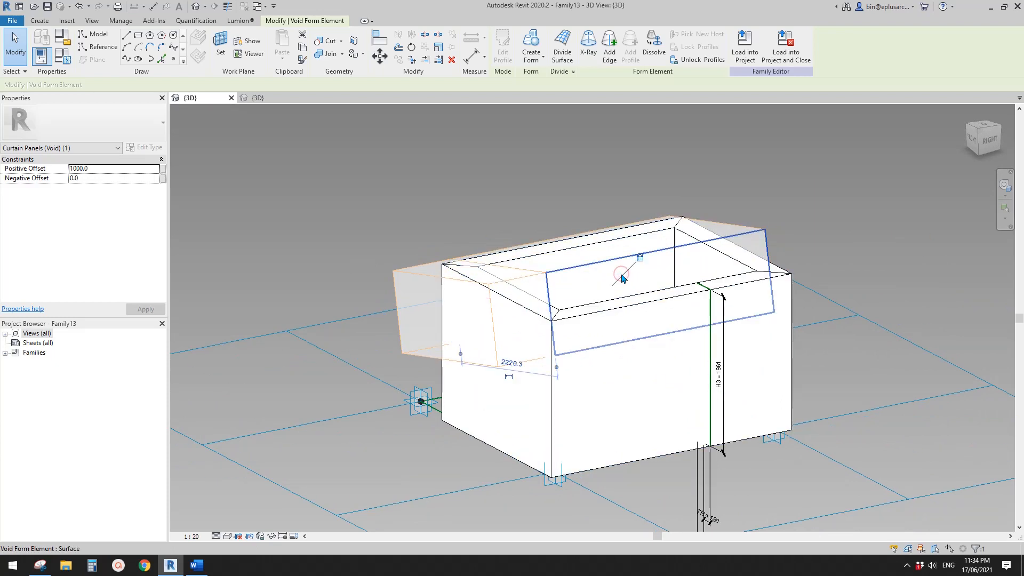
{"action": "left_click", "coordinate": [532, 53]}
{"action": "left_click", "coordinate": [538, 104]}
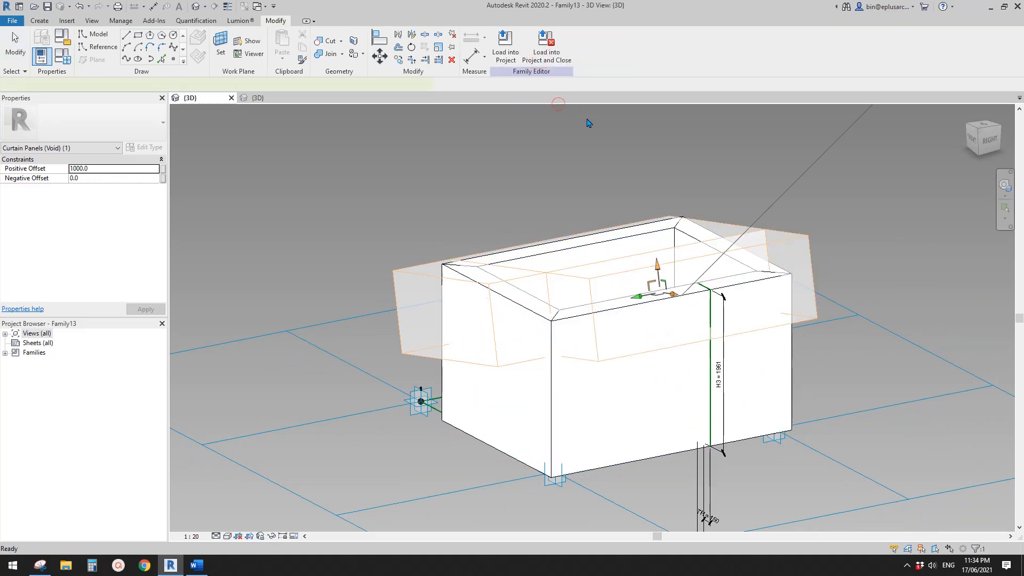
Step: Create a void form from the sloped void's back face so that it extends outward past the box's back wall
{"action": "middle_click_drag", "start_coordinate": [829, 217], "coordinate": [791, 324], "text": "shift"}
{"action": "left_click", "coordinate": [788, 325]}
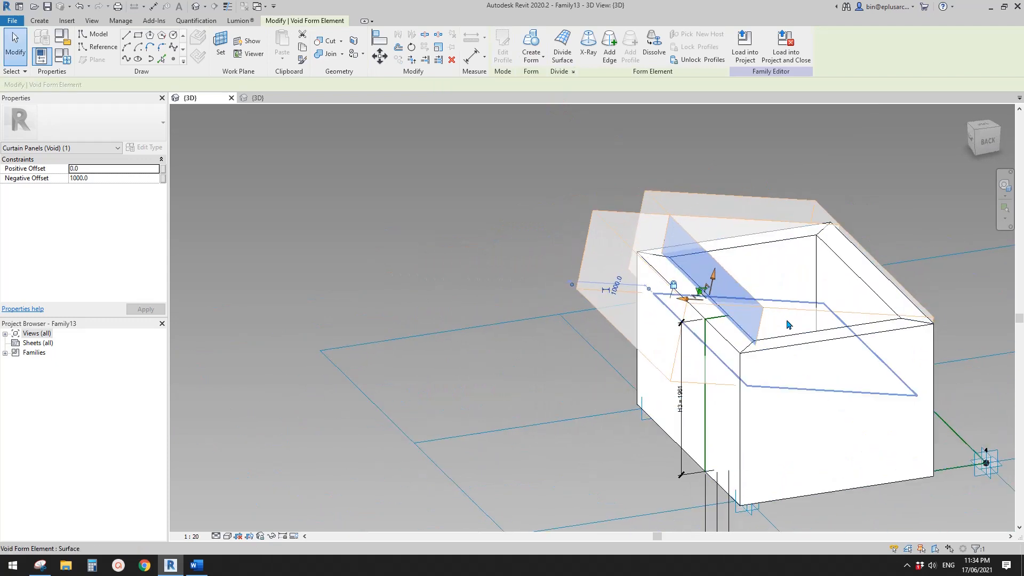
{"action": "key", "text": "Tab"}
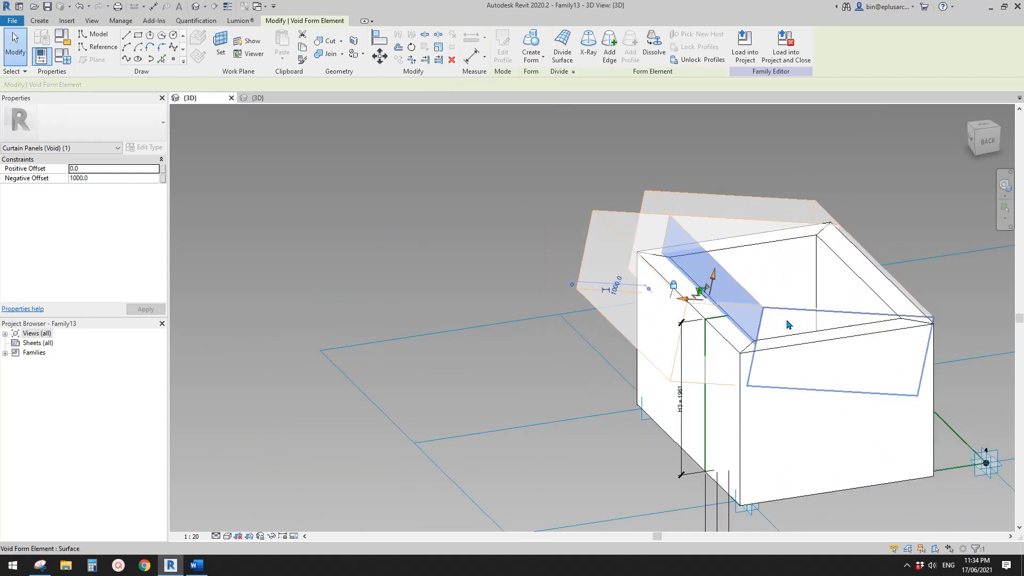
{"action": "left_click", "coordinate": [787, 324]}
{"action": "middle_click_drag", "start_coordinate": [787, 325], "coordinate": [628, 314]}
{"action": "left_click", "coordinate": [537, 63]}
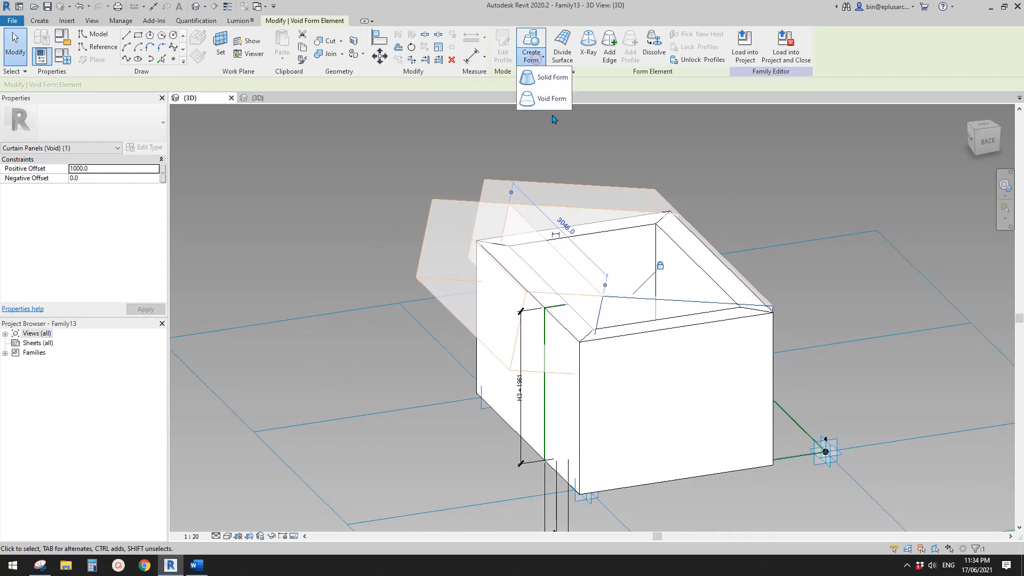
{"action": "left_click", "coordinate": [539, 102]}
Step: Create a void form from the sloped void's left face so that it extends outward past the box's left wall
{"action": "middle_click_drag", "start_coordinate": [844, 215], "coordinate": [855, 289], "text": "shift"}
{"action": "scroll", "coordinate": [857, 293], "scroll_direction": "up", "scroll_amount": 3}
{"action": "scroll", "coordinate": [861, 297], "scroll_direction": "up", "scroll_amount": 2}
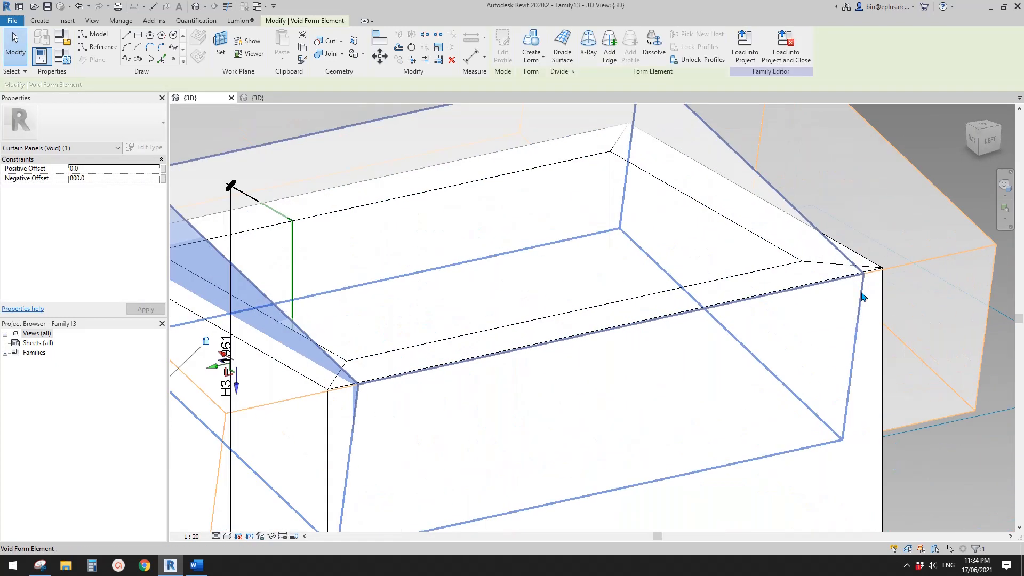
{"action": "key", "text": "Tab"}
{"action": "key", "text": "Tab"}
{"action": "key", "text": "Tab"}
{"action": "key", "text": "Tab"}
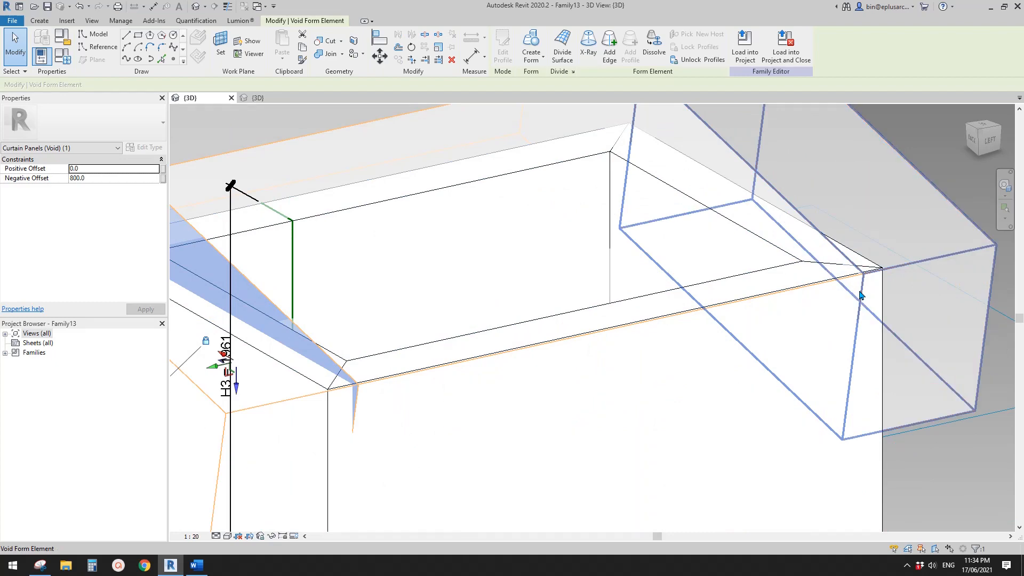
{"action": "left_click", "coordinate": [854, 290]}
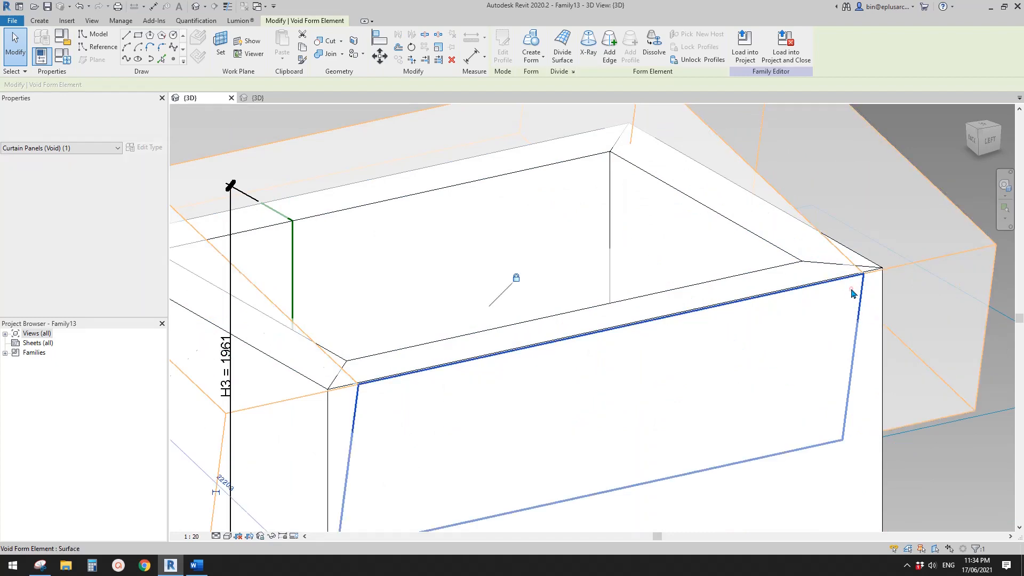
{"action": "scroll", "coordinate": [811, 279], "scroll_direction": "down", "scroll_amount": 2}
{"action": "left_click", "coordinate": [540, 58]}
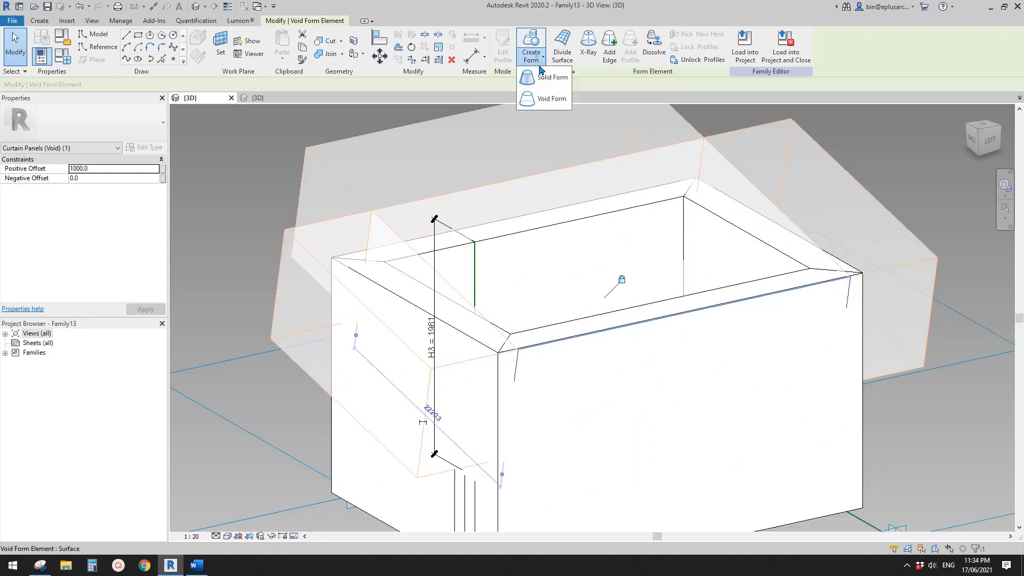
{"action": "left_click", "coordinate": [548, 101]}
{"action": "scroll", "coordinate": [602, 148], "scroll_direction": "down", "scroll_amount": 2}
{"action": "middle_click_drag", "start_coordinate": [602, 187], "coordinate": [586, 318]}
{"action": "scroll", "coordinate": [558, 325], "scroll_direction": "up", "scroll_amount": 2}
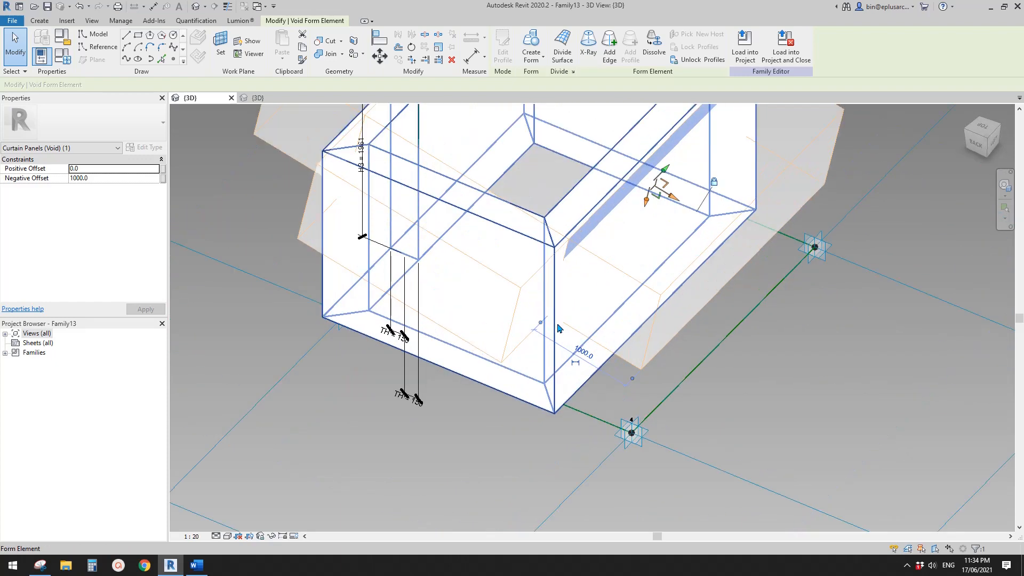
Step: Create a void form from the front end face of the left-side void to cover the box's front-left corner
{"action": "scroll", "coordinate": [557, 315], "scroll_direction": "down", "scroll_amount": 2}
{"action": "middle_click_drag", "start_coordinate": [625, 265], "coordinate": [463, 258], "text": "shift"}
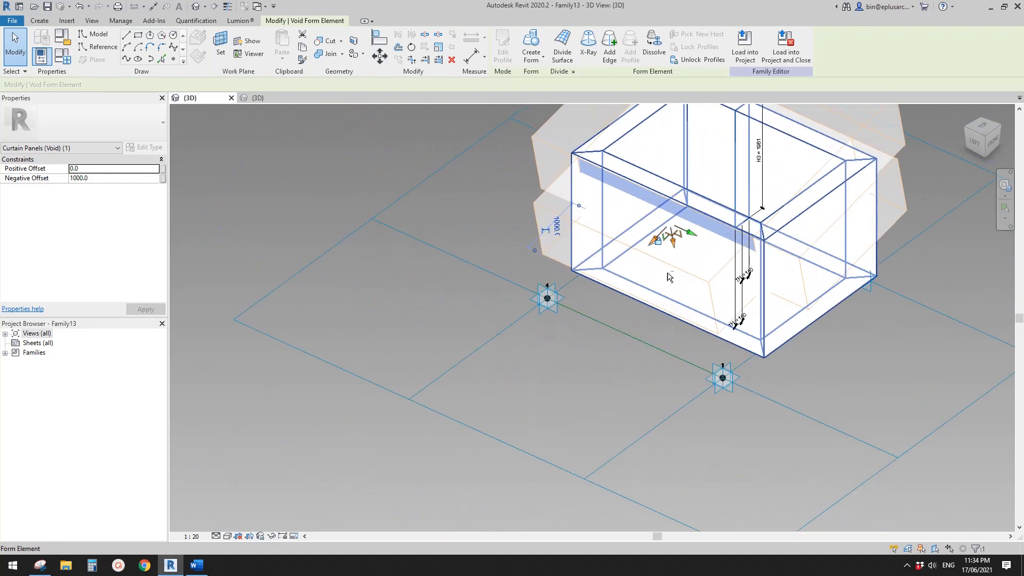
{"action": "middle_click_drag", "start_coordinate": [668, 274], "coordinate": [621, 278]}
{"action": "middle_click_drag", "start_coordinate": [681, 249], "coordinate": [689, 226], "text": "shift"}
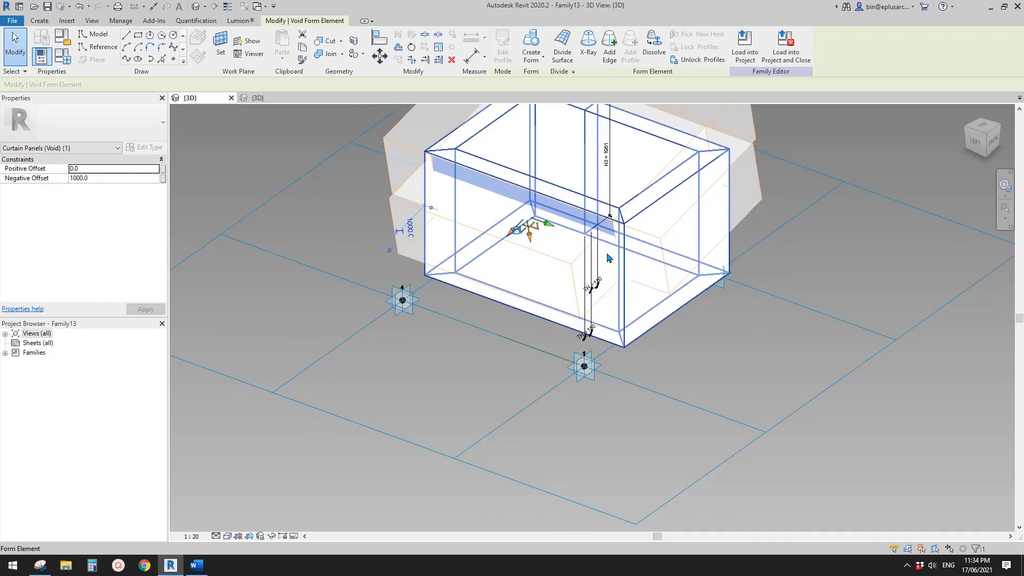
{"action": "left_click", "coordinate": [609, 258]}
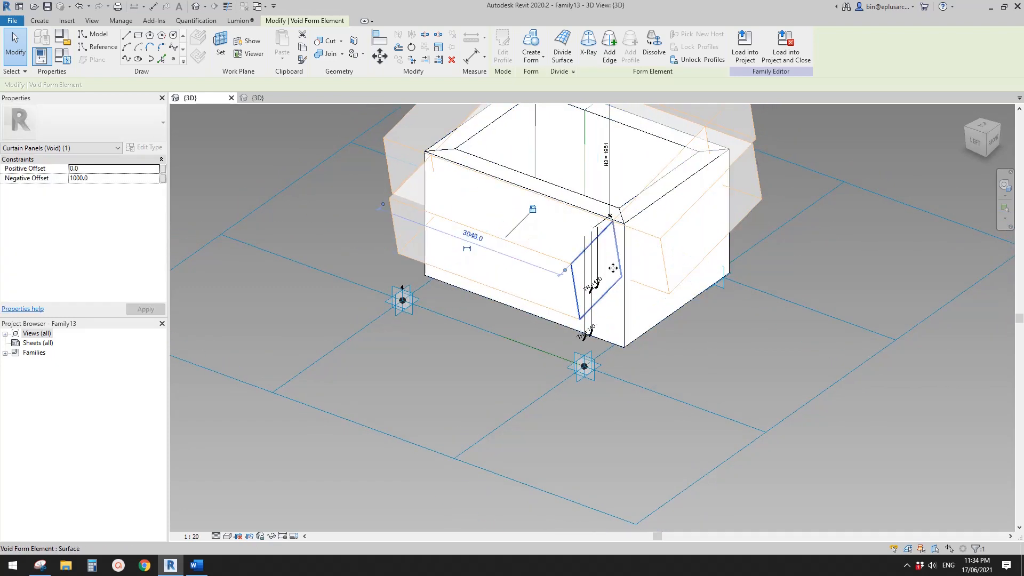
{"action": "left_click", "coordinate": [546, 97]}
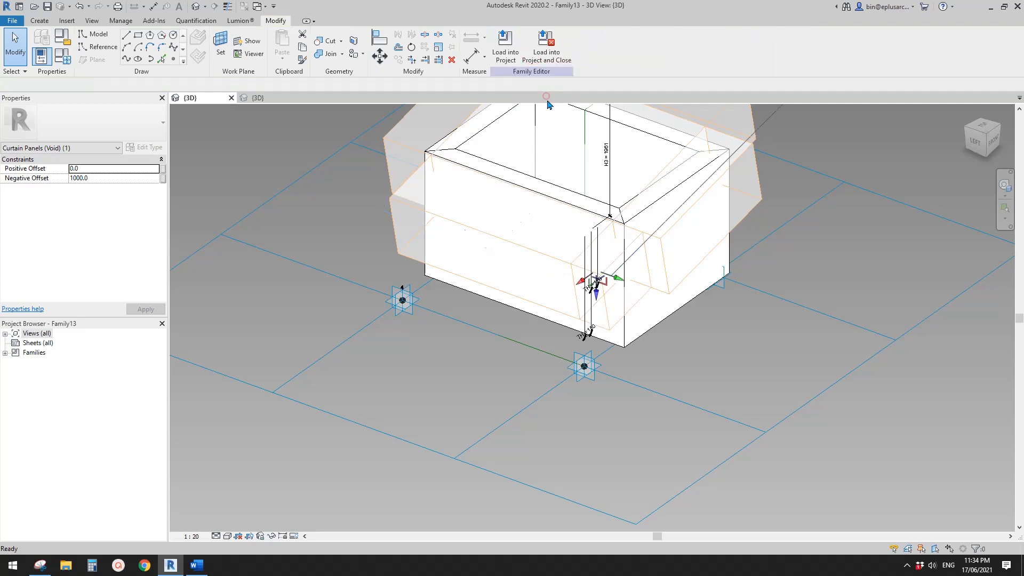
Step: Create a void form from the back end face of the left-side void to cover the box's back-left corner
{"action": "middle_click_drag", "start_coordinate": [467, 187], "coordinate": [638, 217]}
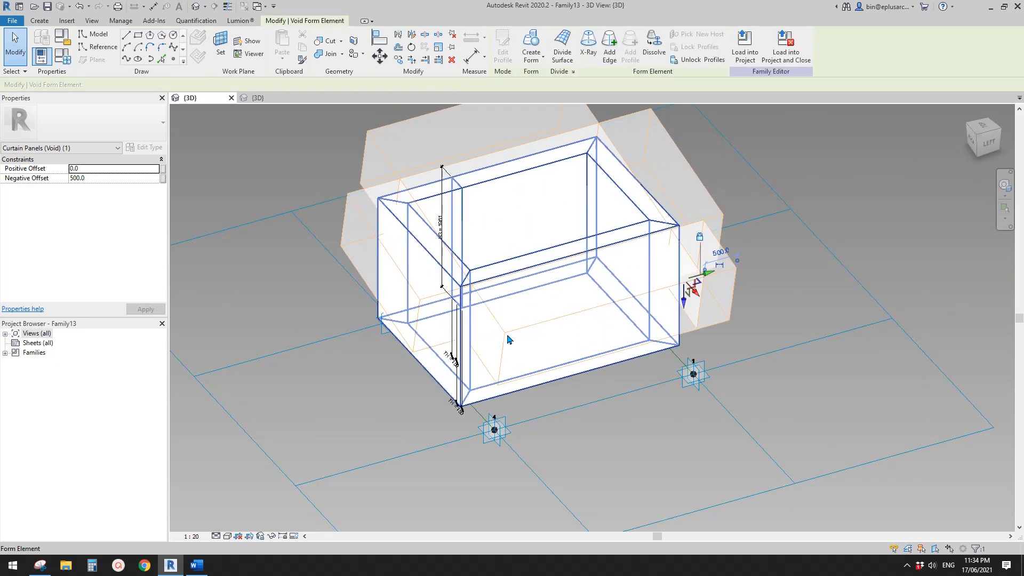
{"action": "left_click", "coordinate": [490, 334]}
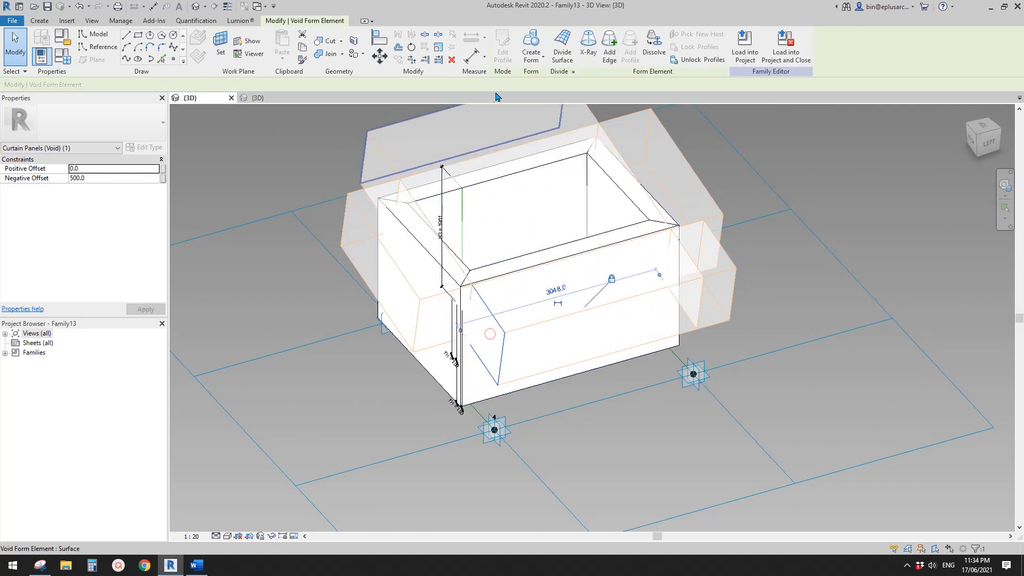
{"action": "left_click", "coordinate": [538, 59]}
{"action": "left_click", "coordinate": [536, 98]}
Step: Create a void form from the back end face of the right-side void to cover the box's back-right corner
{"action": "middle_click_drag", "start_coordinate": [405, 234], "coordinate": [492, 220], "text": "shift"}
{"action": "key", "text": "Tab"}
{"action": "key", "text": "Tab"}
{"action": "left_click", "coordinate": [413, 136]}
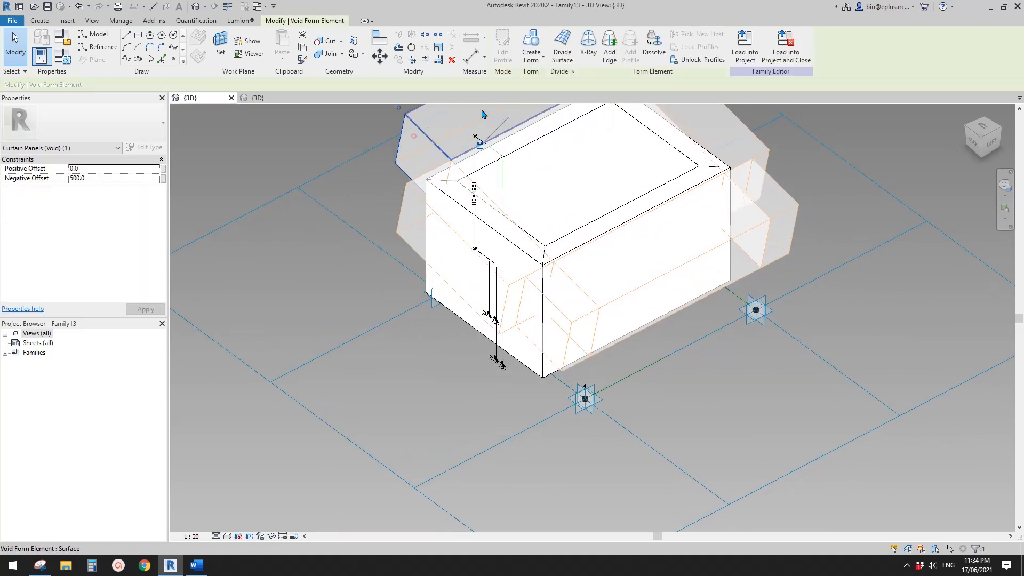
{"action": "left_click", "coordinate": [538, 59]}
{"action": "left_click", "coordinate": [531, 97]}
Step: Create a void form from the front end face of the right-side void to cover the box's front-right corner
{"action": "middle_click_drag", "start_coordinate": [847, 178], "coordinate": [493, 296]}
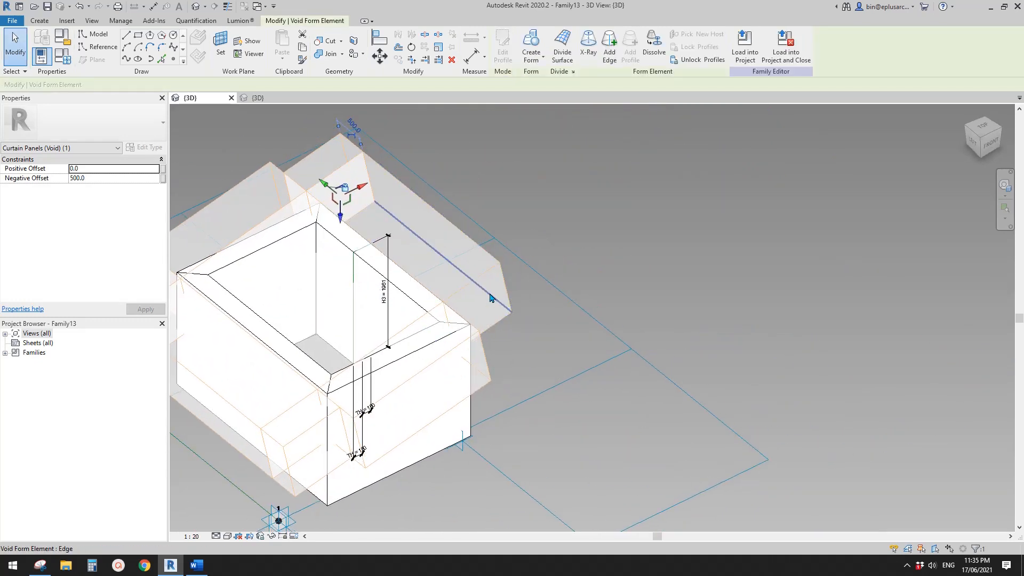
{"action": "left_click", "coordinate": [492, 298]}
{"action": "left_click", "coordinate": [532, 56]}
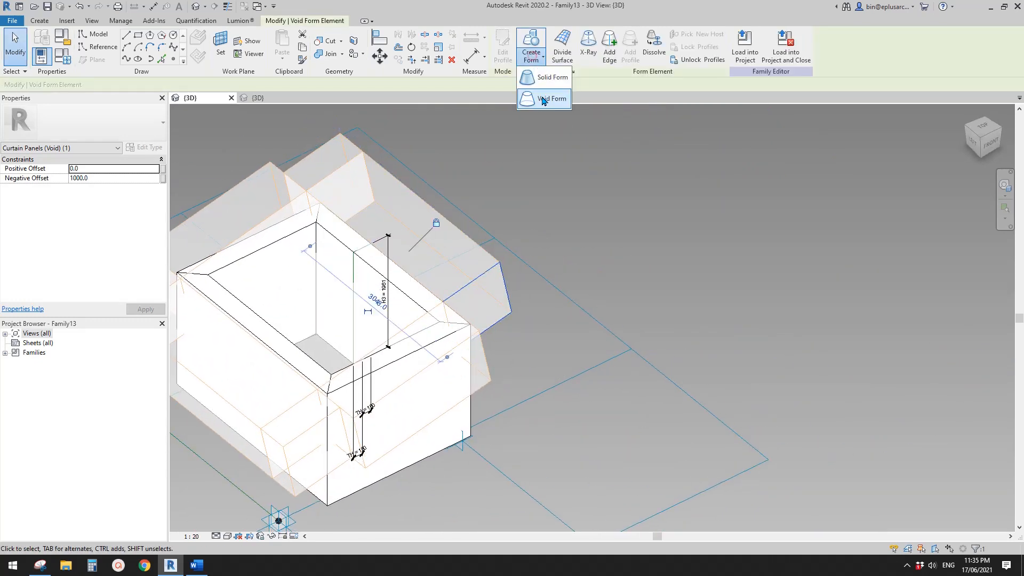
{"action": "left_click", "coordinate": [542, 99]}
{"action": "scroll", "coordinate": [537, 119], "scroll_direction": "down", "scroll_amount": 1}
{"action": "middle_click_drag", "start_coordinate": [530, 203], "coordinate": [610, 166]}
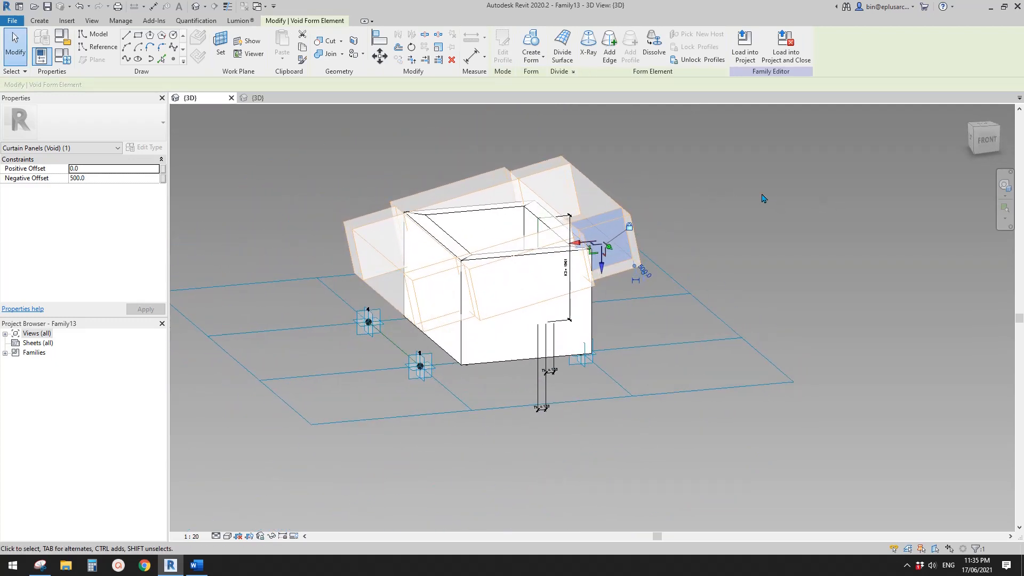
Step: Load the panel family into the Family14 mass and overwrite its existing version
{"action": "left_click", "coordinate": [825, 204]}
{"action": "middle_click_drag", "start_coordinate": [804, 214], "coordinate": [581, 224], "text": "shift"}
{"action": "left_click", "coordinate": [505, 45]}
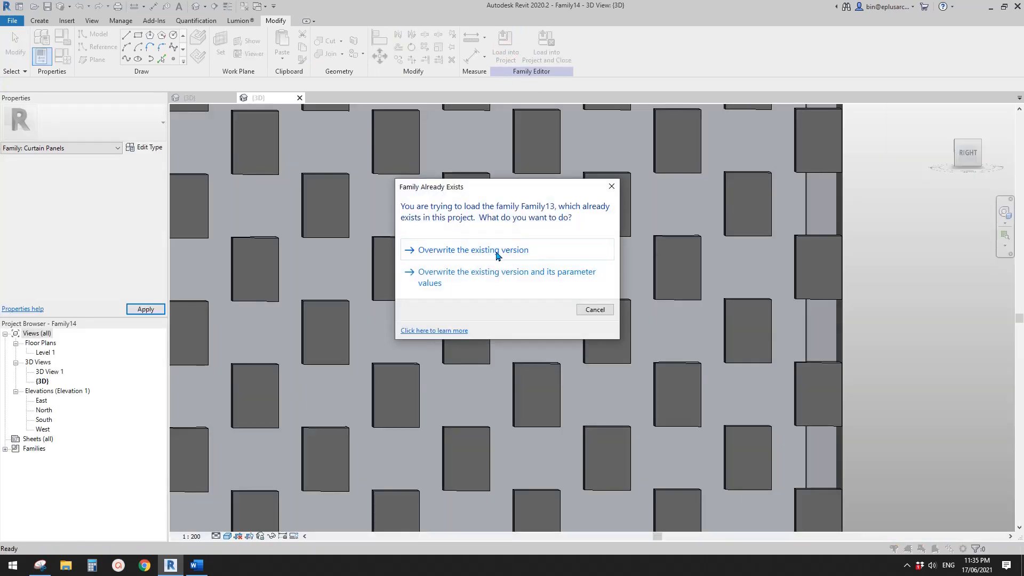
{"action": "left_click", "coordinate": [496, 253]}
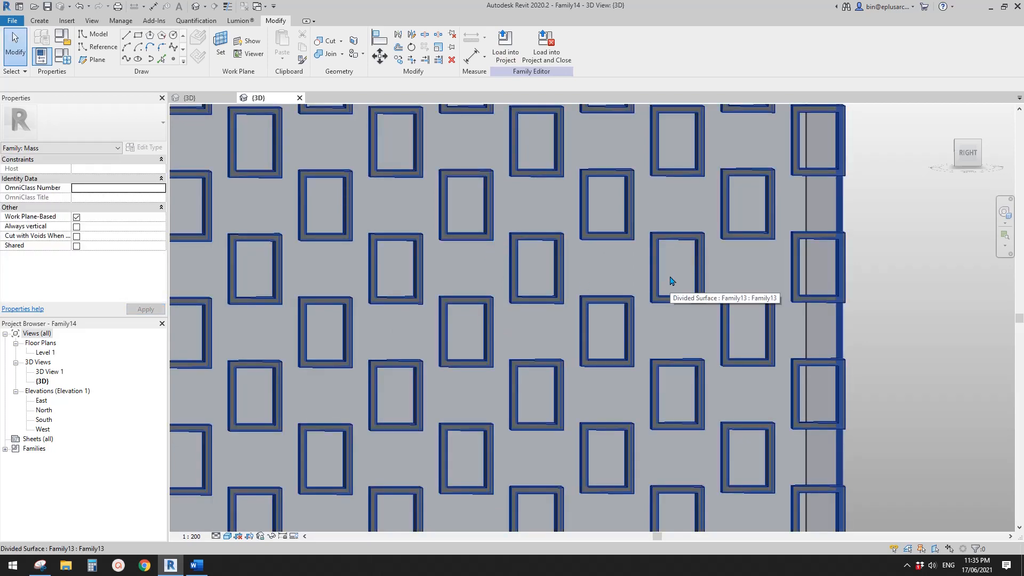
Step: Examine the reloaded panels on the divided surface and review their dimension parameters in the type properties
{"action": "middle_click_drag", "start_coordinate": [668, 292], "coordinate": [556, 312], "text": "shift"}
{"action": "scroll", "coordinate": [557, 312], "scroll_direction": "up", "scroll_amount": 4}
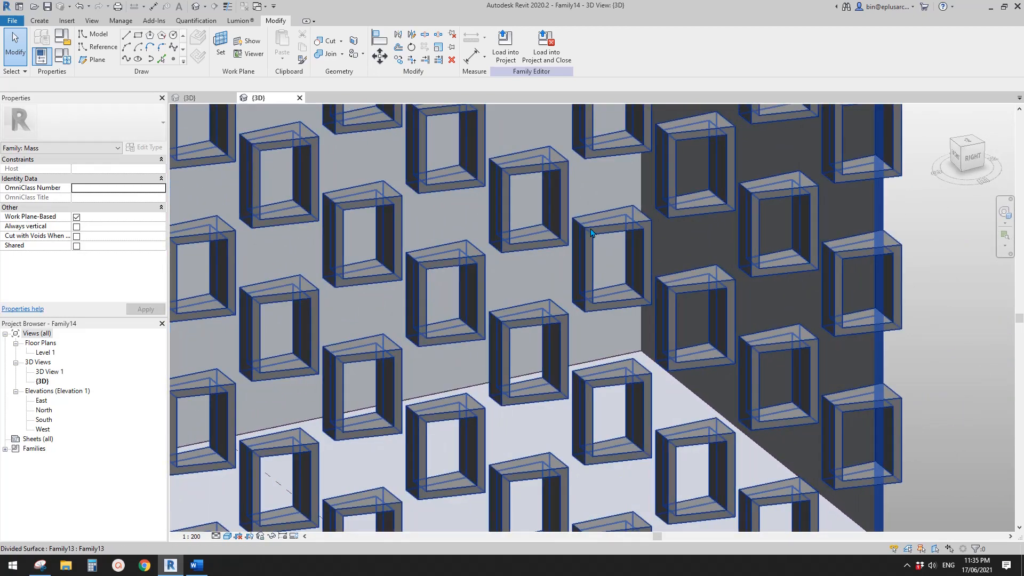
{"action": "left_click", "coordinate": [615, 259]}
{"action": "middle_click_drag", "start_coordinate": [616, 259], "coordinate": [673, 281]}
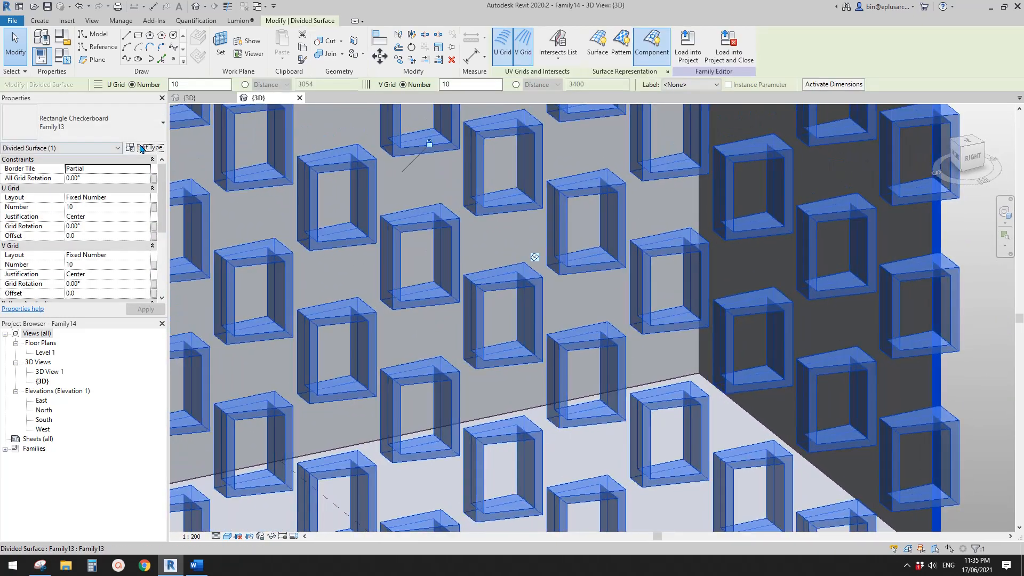
{"action": "left_click", "coordinate": [144, 147]}
{"action": "left_click", "coordinate": [247, 247]}
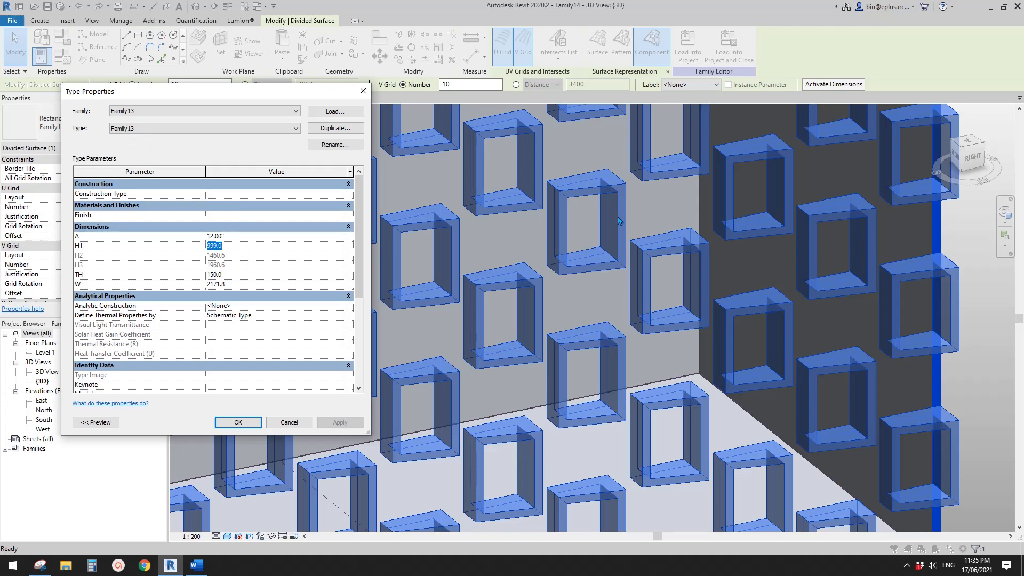
{"action": "key", "text": "Return"}
{"action": "scroll", "coordinate": [559, 227], "scroll_direction": "down", "scroll_amount": 2}
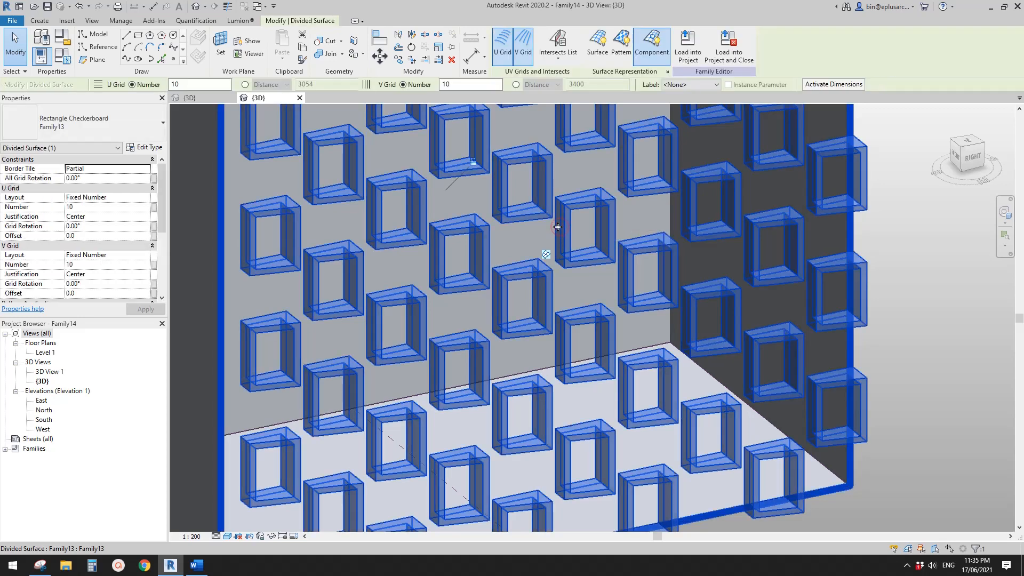
{"action": "middle_click_drag", "start_coordinate": [336, 256], "coordinate": [461, 247]}
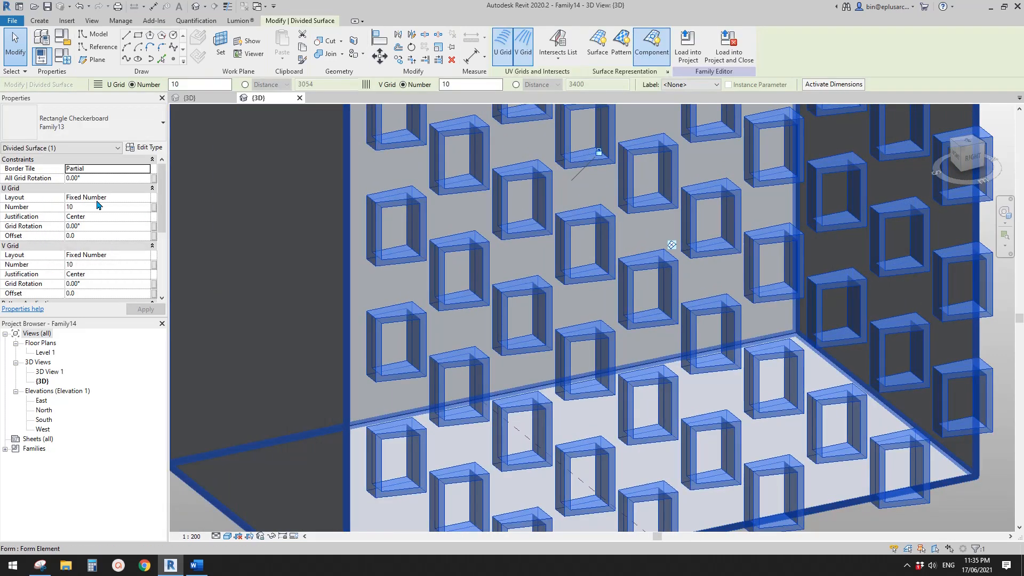
Step: Set the divided surface's U and V grid layouts to Maximum Spacing, with distances of 3000 for U and 4000 for V
{"action": "left_click", "coordinate": [146, 197]}
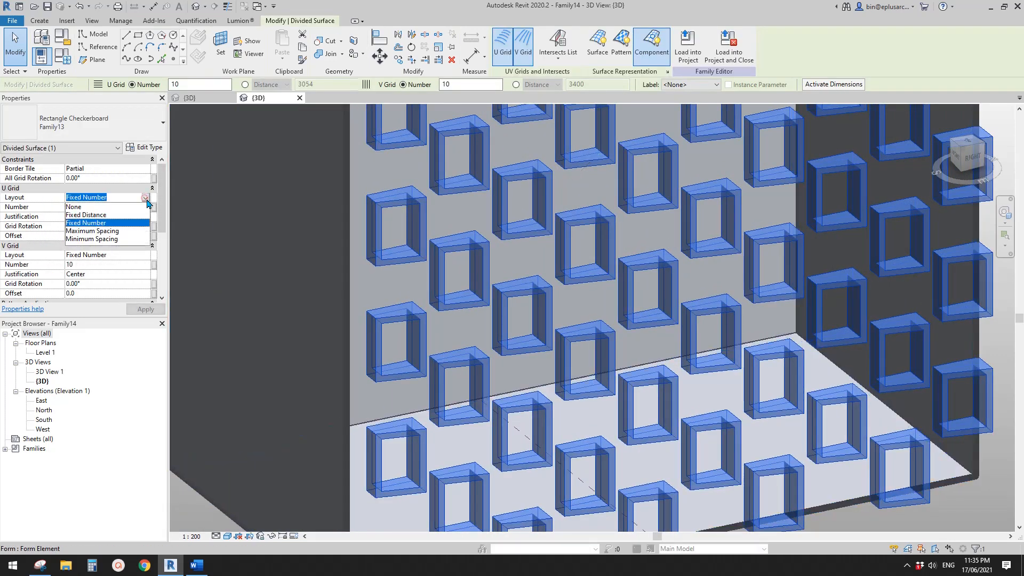
{"action": "left_click", "coordinate": [96, 231]}
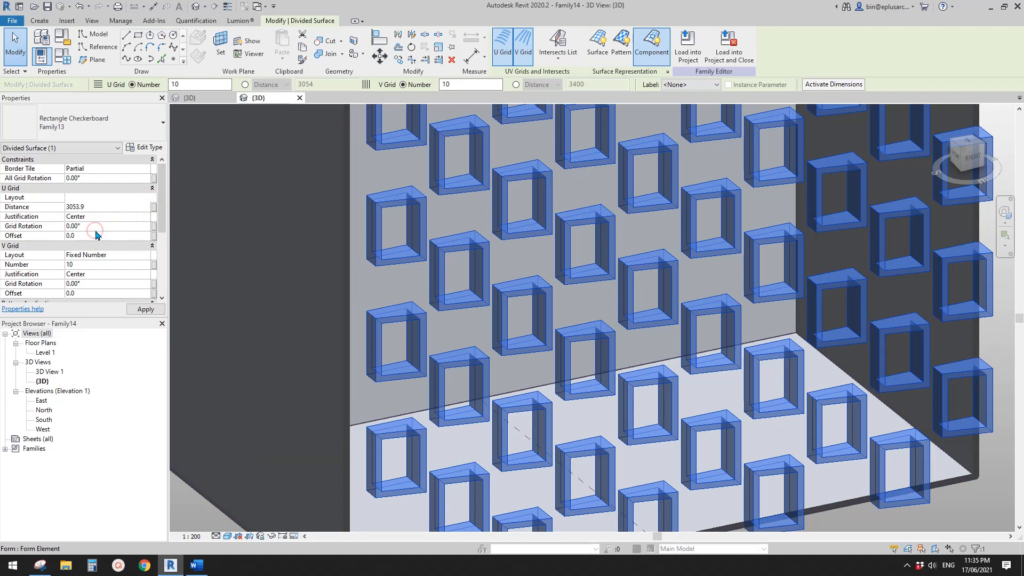
{"action": "left_click", "coordinate": [147, 257]}
{"action": "left_click", "coordinate": [92, 289]}
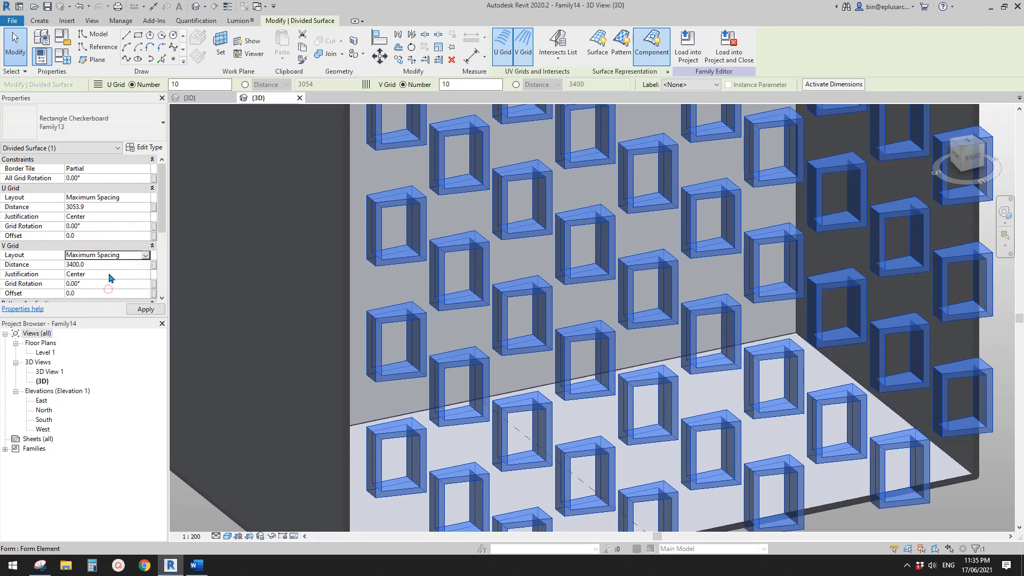
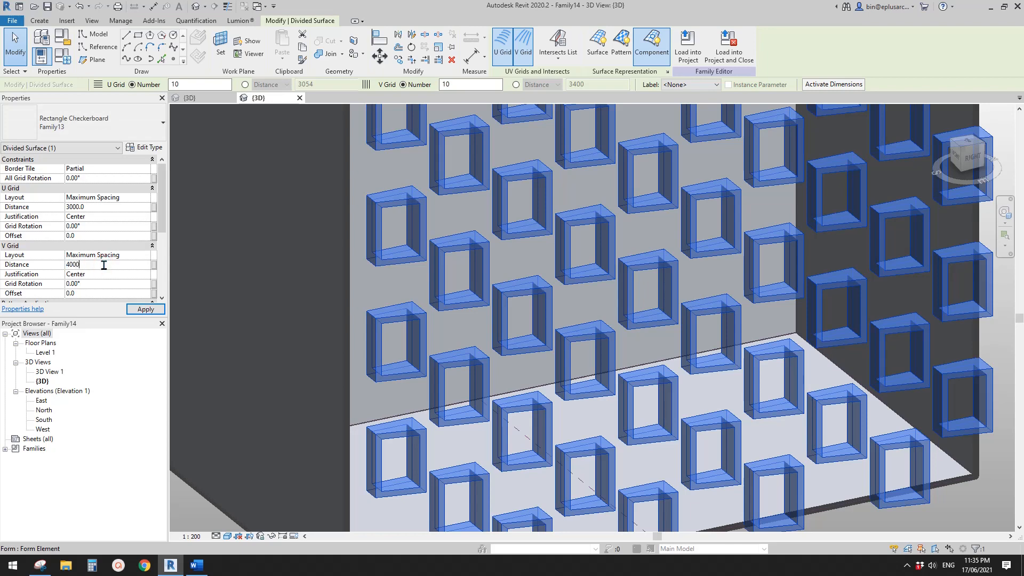
{"action": "left_click", "coordinate": [145, 309]}
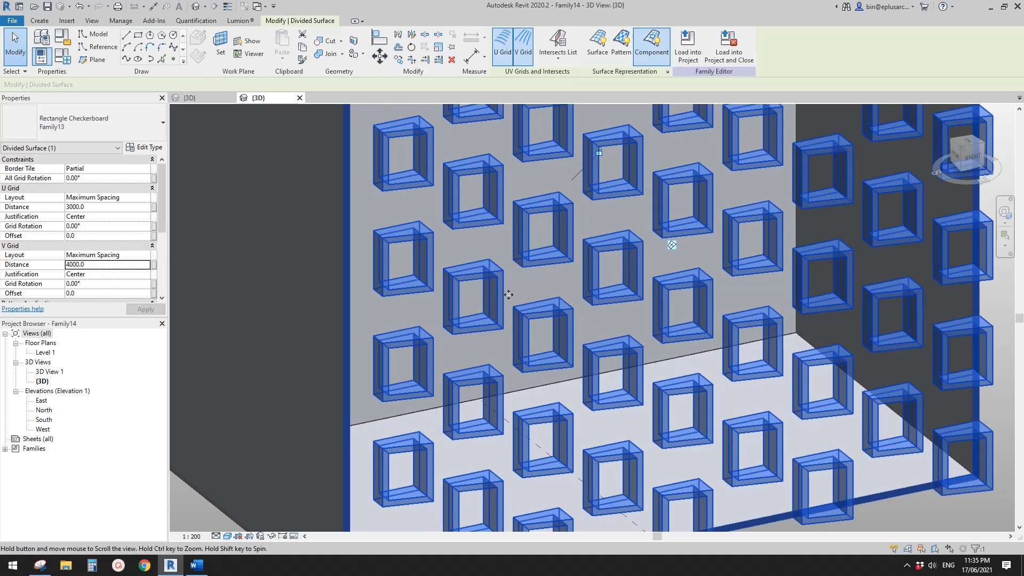
Step: Set the U grid distance to 4000, and try a V grid distance of 3000 before setting it to 3600
{"action": "middle_click_drag", "start_coordinate": [509, 294], "coordinate": [502, 236], "text": "shift"}
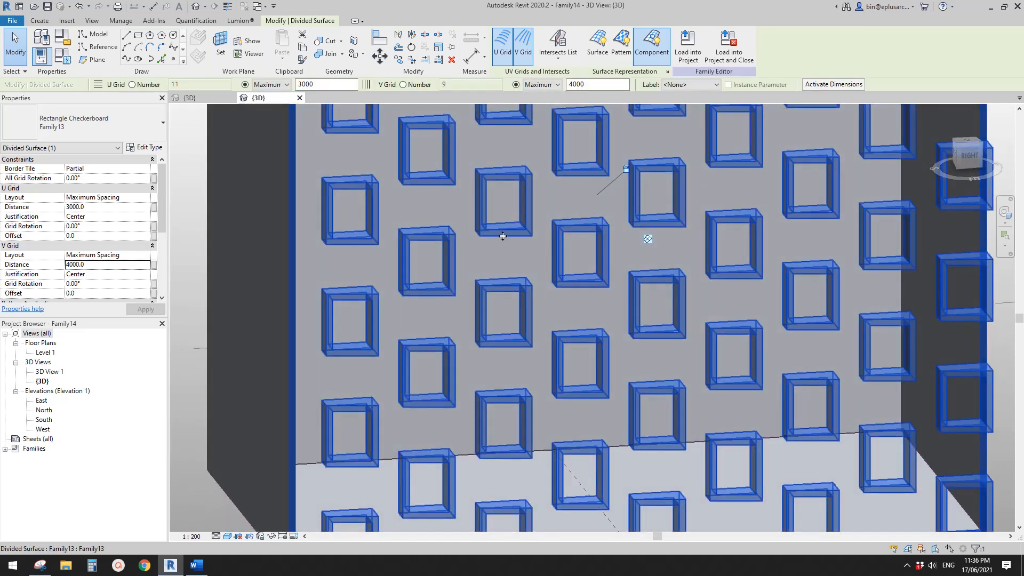
{"action": "left_click", "coordinate": [118, 207]}
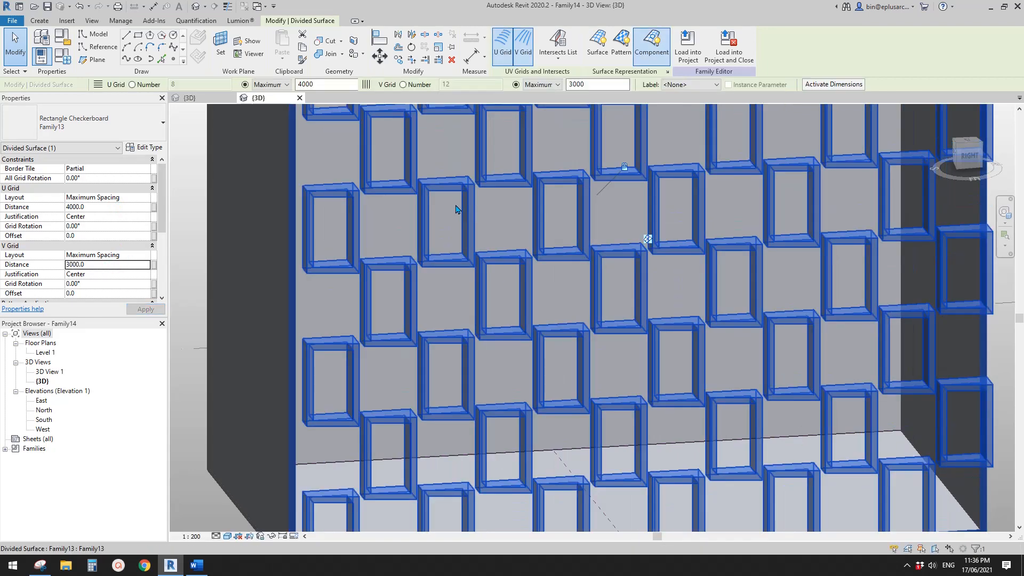
{"action": "middle_click_drag", "start_coordinate": [542, 245], "coordinate": [531, 236]}
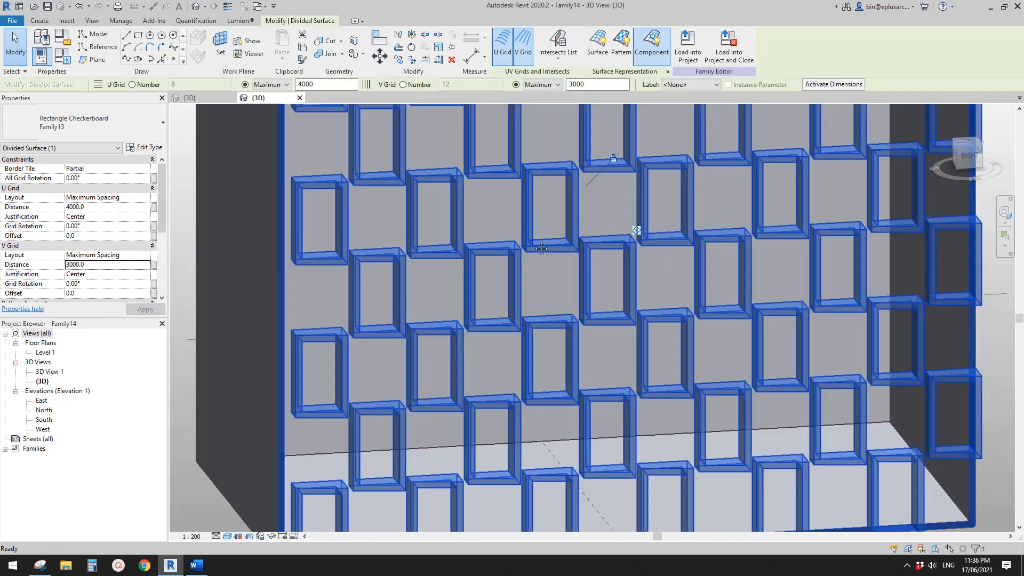
{"action": "left_click", "coordinate": [100, 265]}
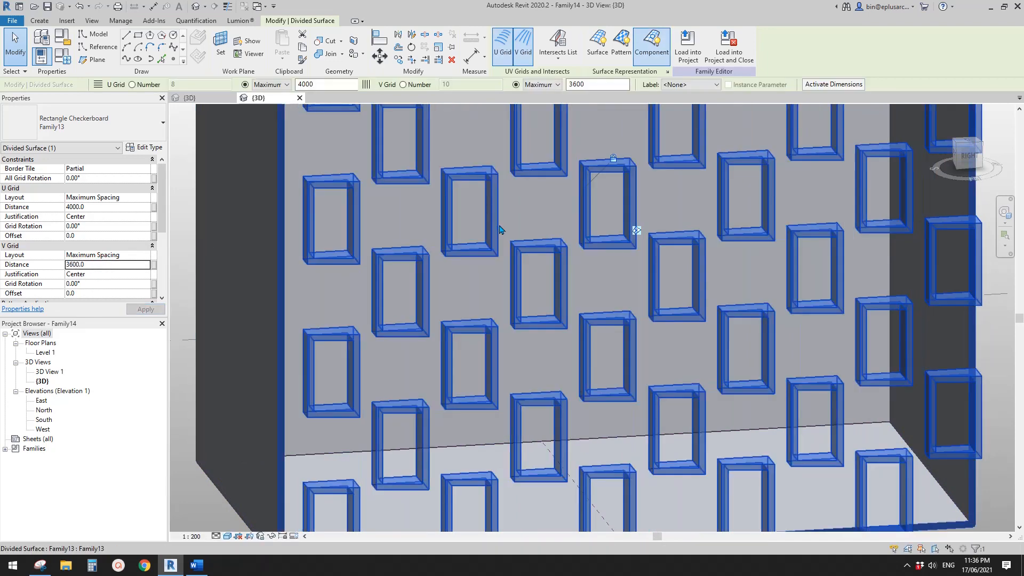
{"action": "middle_click_drag", "start_coordinate": [502, 230], "coordinate": [541, 285], "text": "shift"}
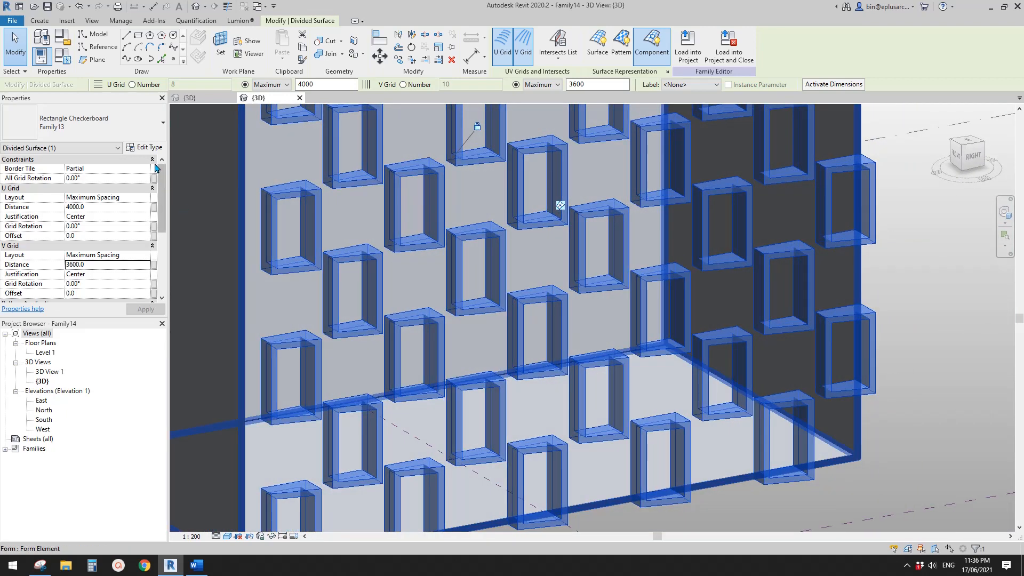
Step: Set the panel type's TH to 200 and H1 to 1500 and apply the changes
{"action": "left_click", "coordinate": [144, 148]}
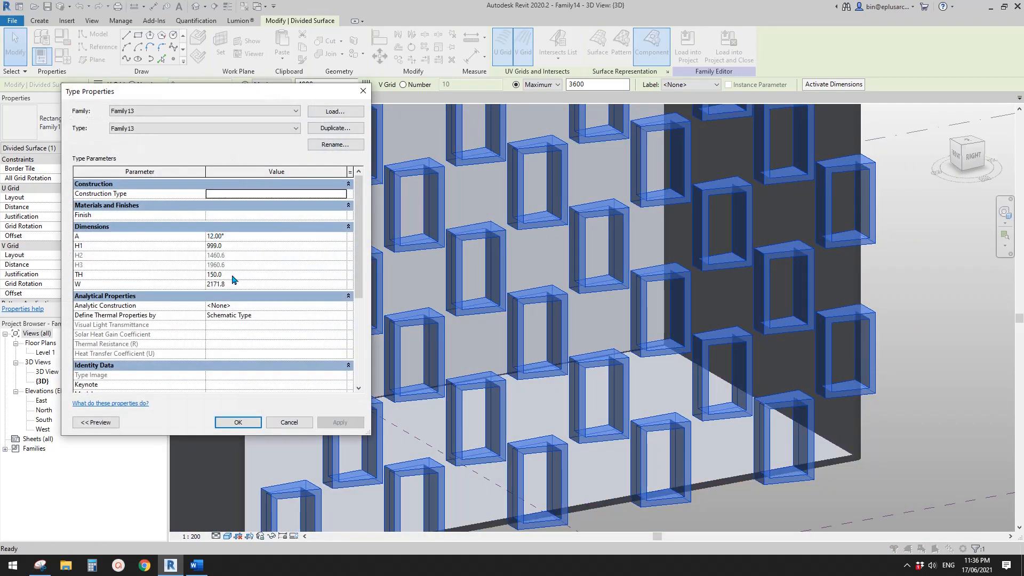
{"action": "left_click", "coordinate": [341, 423]}
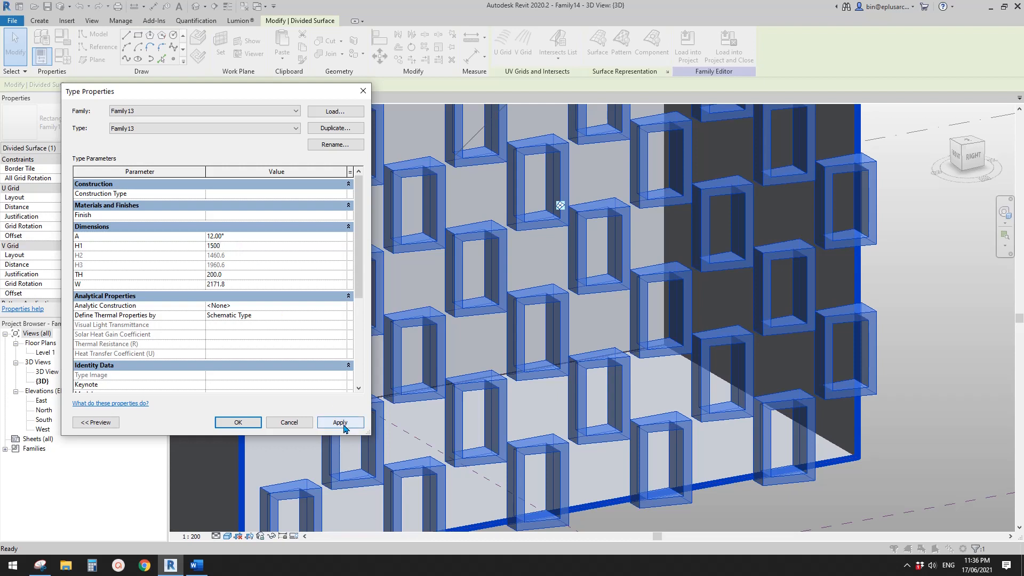
{"action": "left_click", "coordinate": [341, 422]}
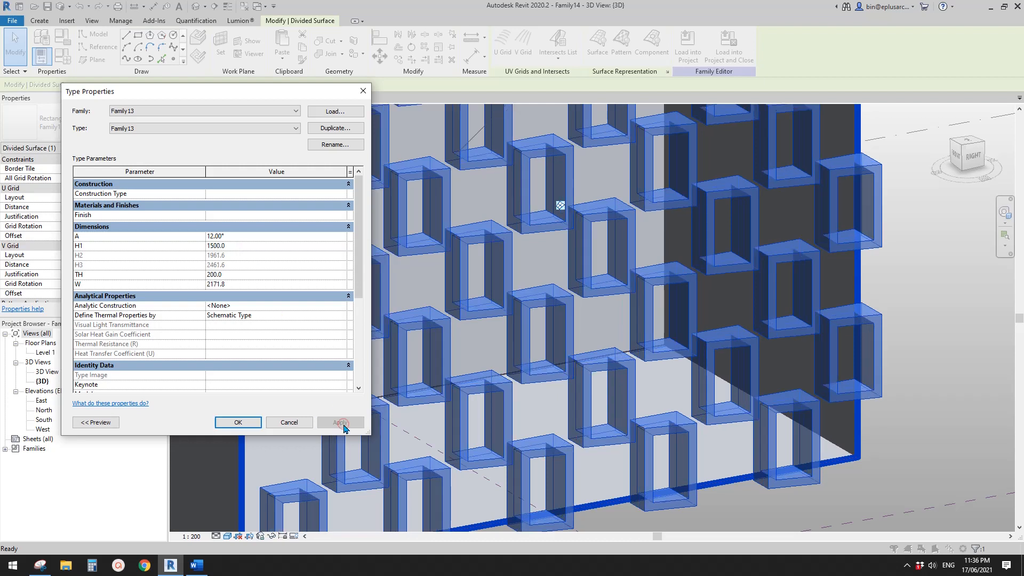
Step: Set the panel type's H1 to 2000 and its W to 1500, applying each change
{"action": "left_click", "coordinate": [248, 246]}
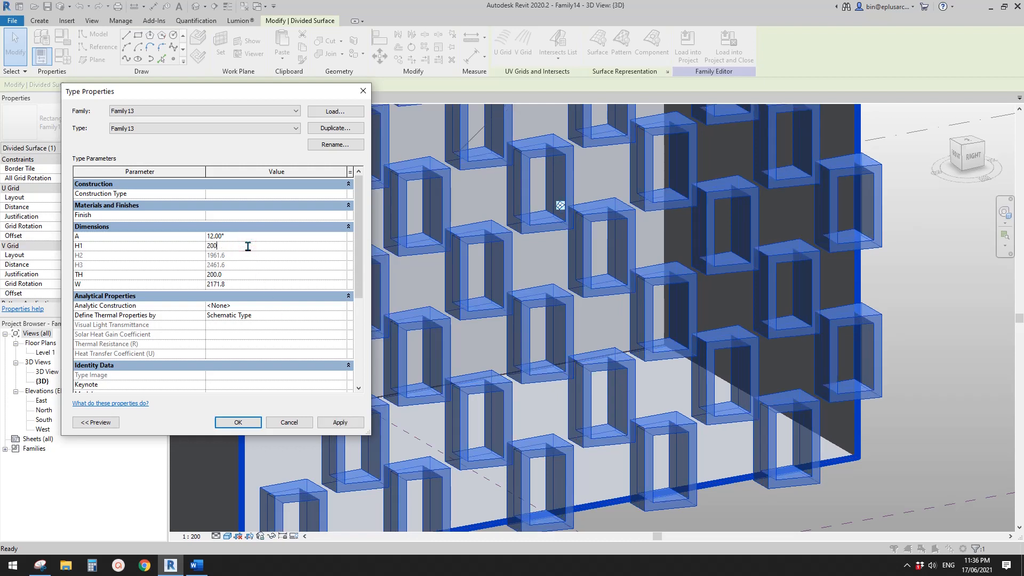
{"action": "left_click", "coordinate": [342, 423]}
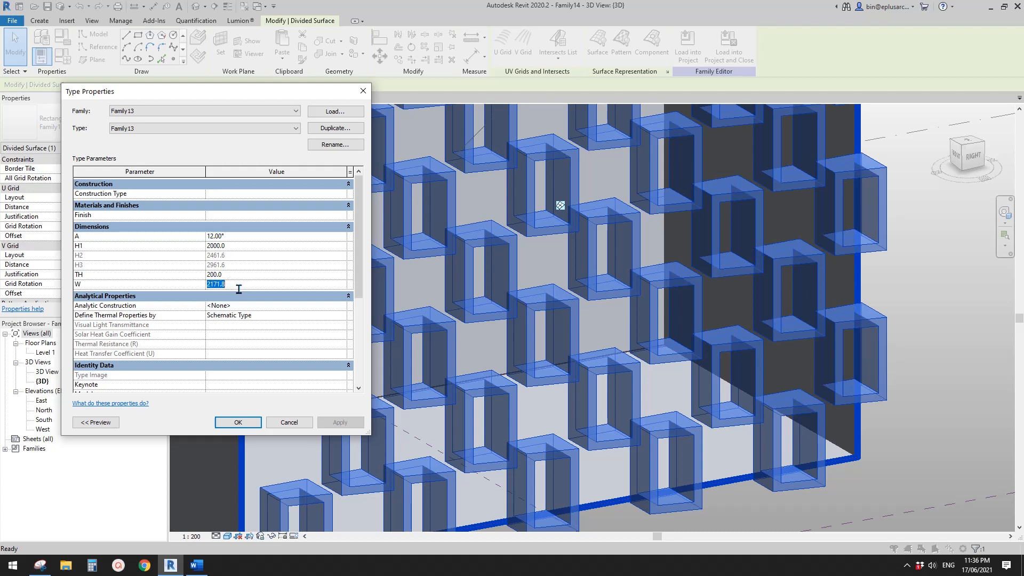
{"action": "type", "text": "1500.0"}
{"action": "left_click", "coordinate": [340, 423]}
Step: Set the panel type's W to 3000, accept the changes, and inspect the sloped tops of the panels on the mass
{"action": "left_click", "coordinate": [238, 284]}
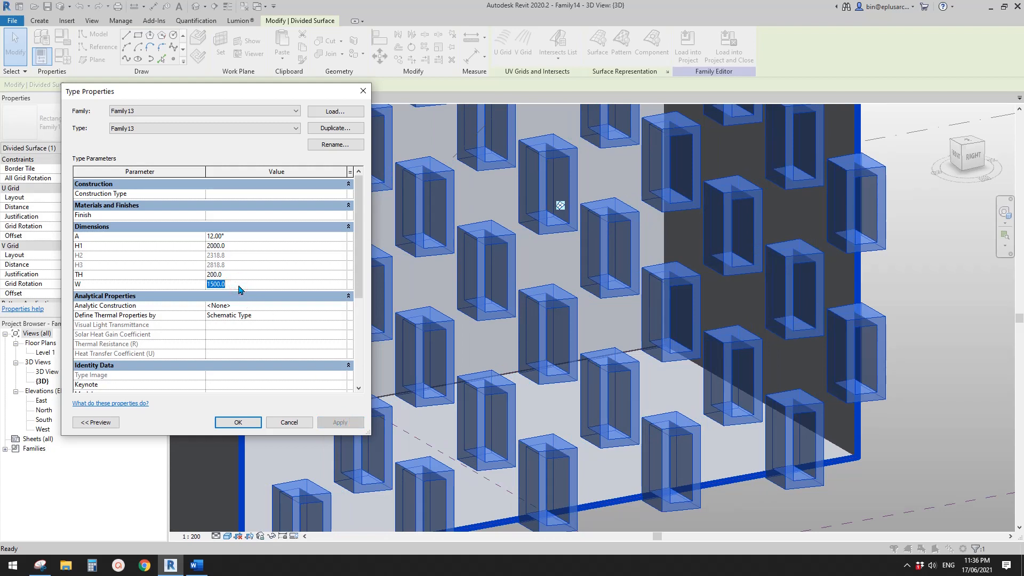
{"action": "type", "text": "3"}
{"action": "left_click", "coordinate": [336, 423]}
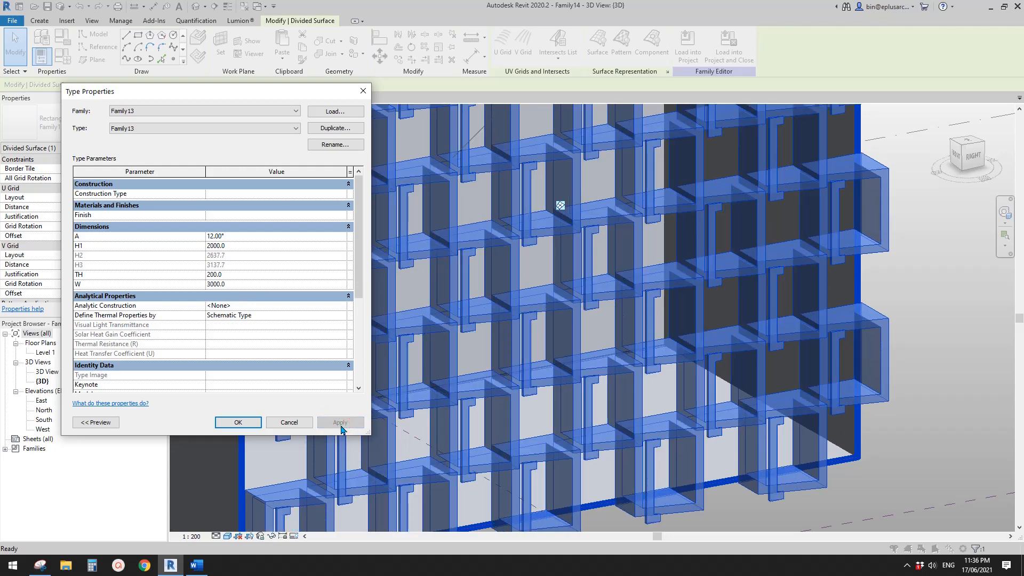
{"action": "left_click", "coordinate": [241, 425]}
{"action": "middle_click_drag", "start_coordinate": [576, 344], "coordinate": [622, 341], "text": "shift"}
{"action": "key", "text": "Escape"}
{"action": "scroll", "coordinate": [516, 247], "scroll_direction": "up", "scroll_amount": 2}
{"action": "key", "text": "Escape"}
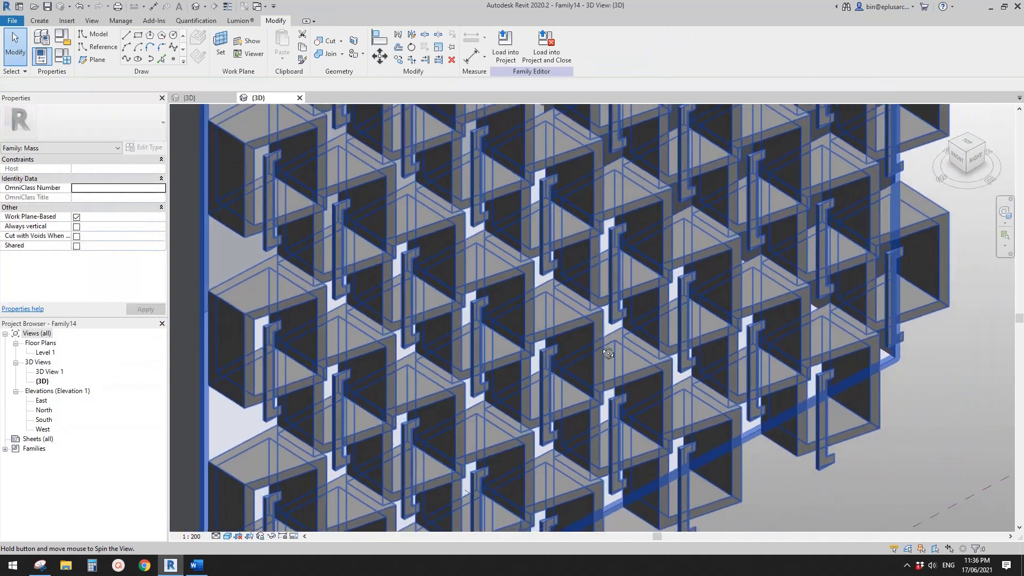
{"action": "middle_click_drag", "start_coordinate": [575, 214], "coordinate": [226, 130], "text": "shift"}
Step: In the curtain panel family, set the Positive Offset of the central sloped void form to 2000
{"action": "left_click", "coordinate": [210, 99]}
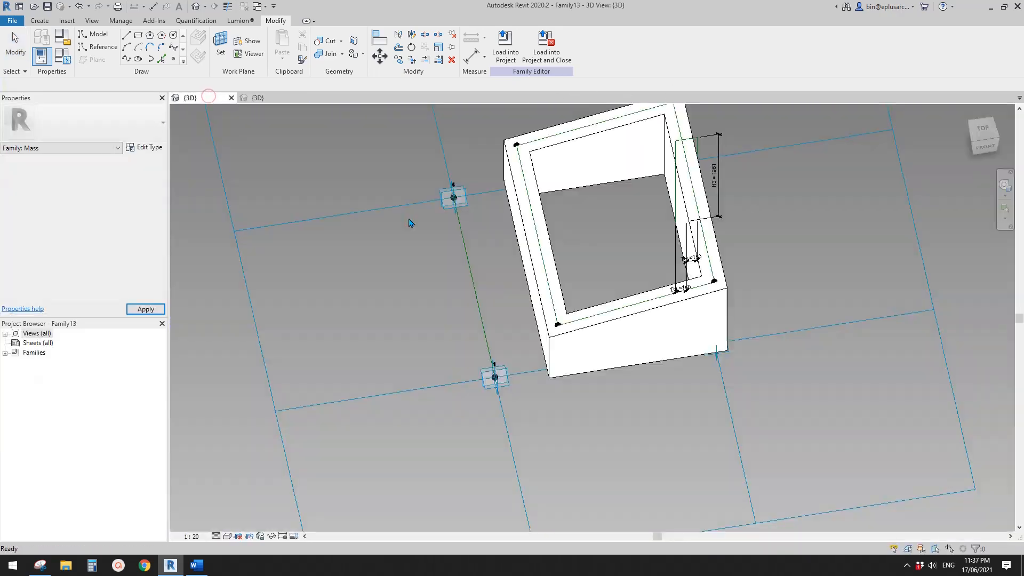
{"action": "middle_click_drag", "start_coordinate": [473, 334], "coordinate": [498, 157], "text": "shift"}
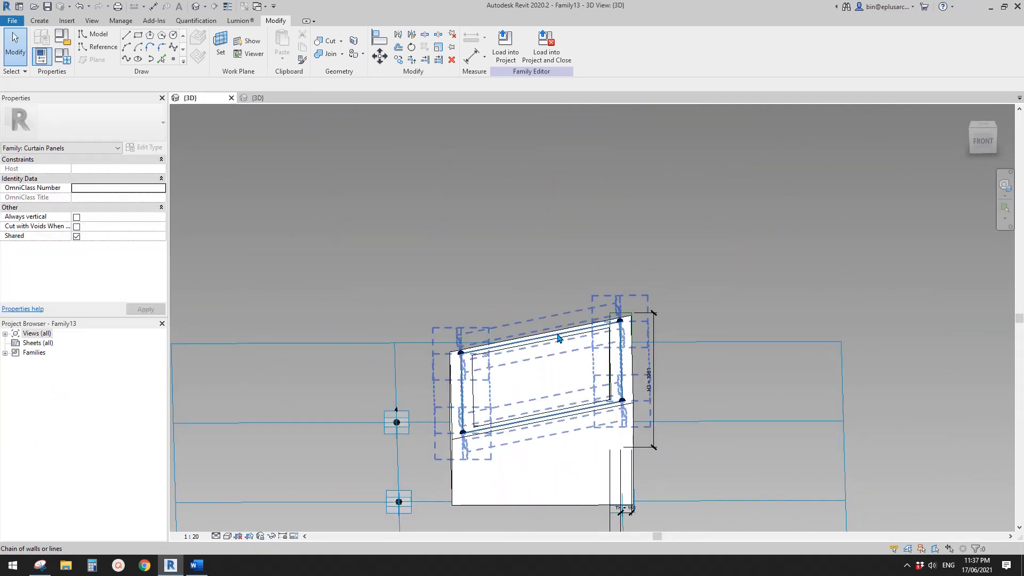
{"action": "middle_click_drag", "start_coordinate": [547, 337], "coordinate": [495, 326]}
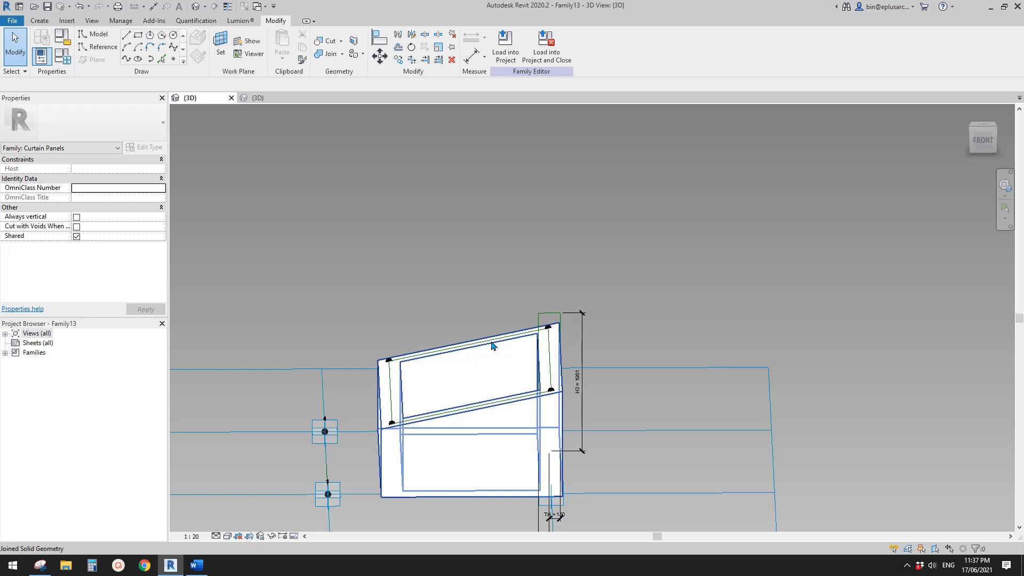
{"action": "key", "text": "Tab"}
{"action": "left_click", "coordinate": [492, 345]}
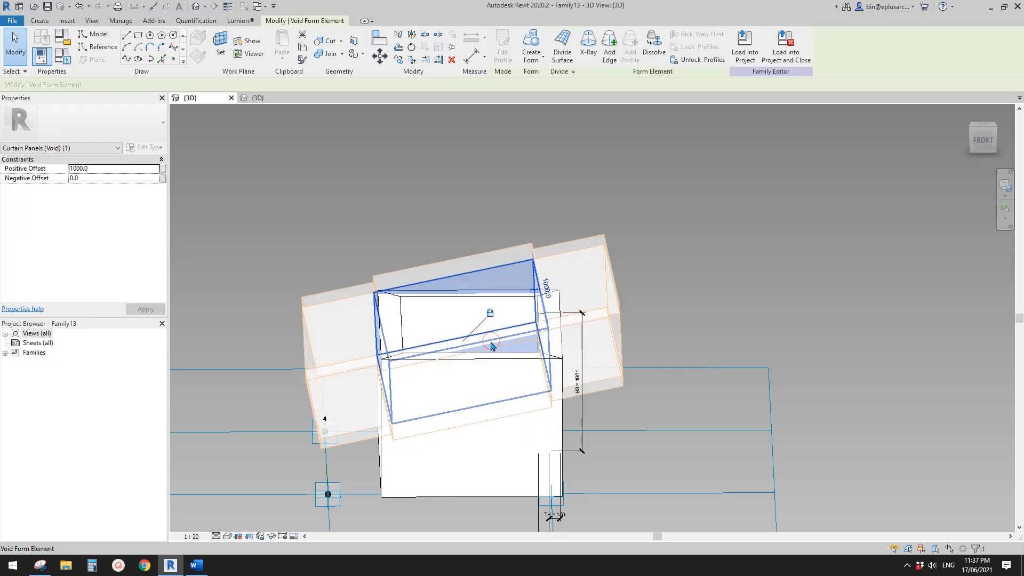
{"action": "middle_click_drag", "start_coordinate": [520, 337], "coordinate": [586, 297], "text": "shift"}
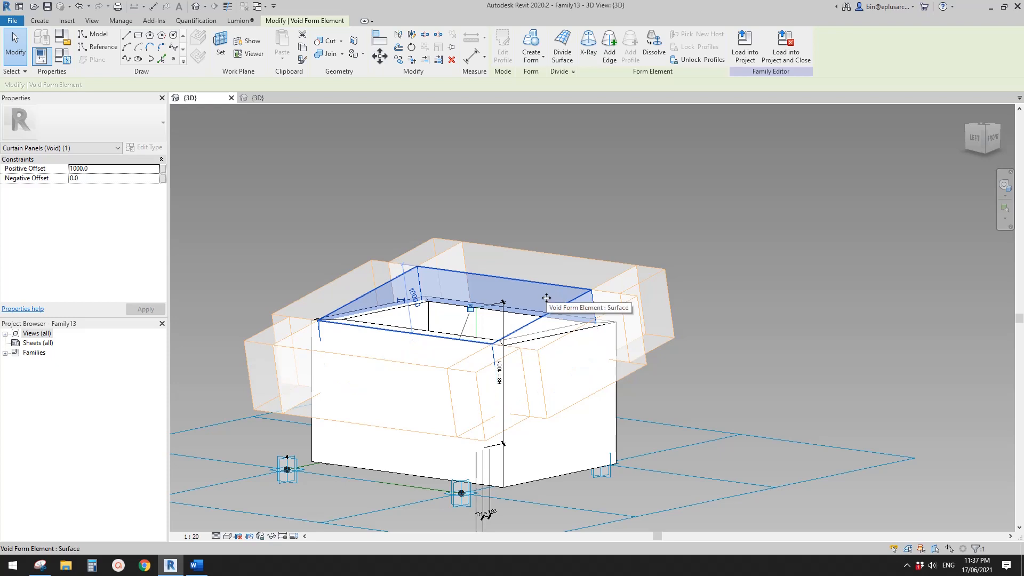
{"action": "left_click", "coordinate": [546, 297]}
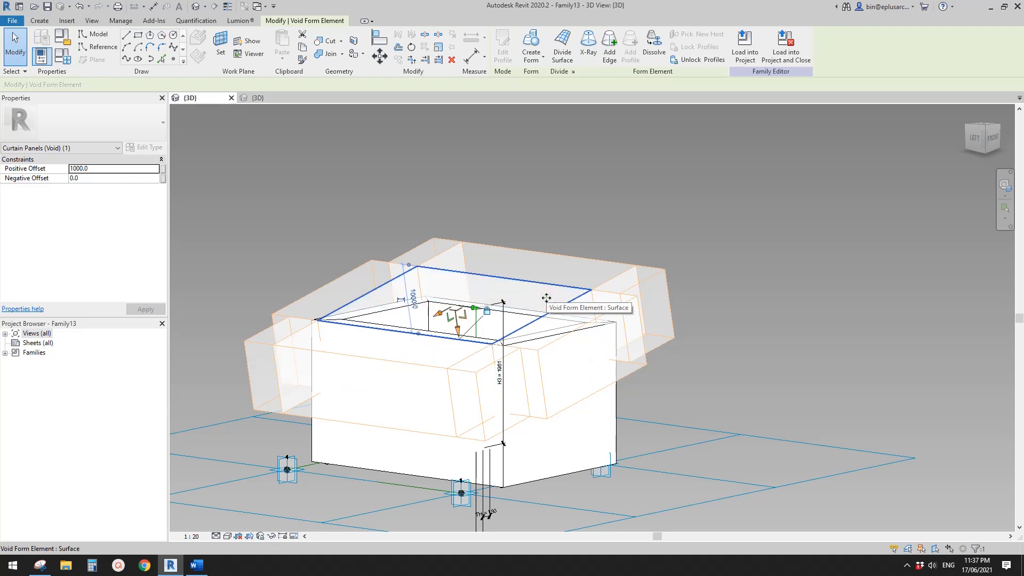
{"action": "left_click", "coordinate": [102, 169]}
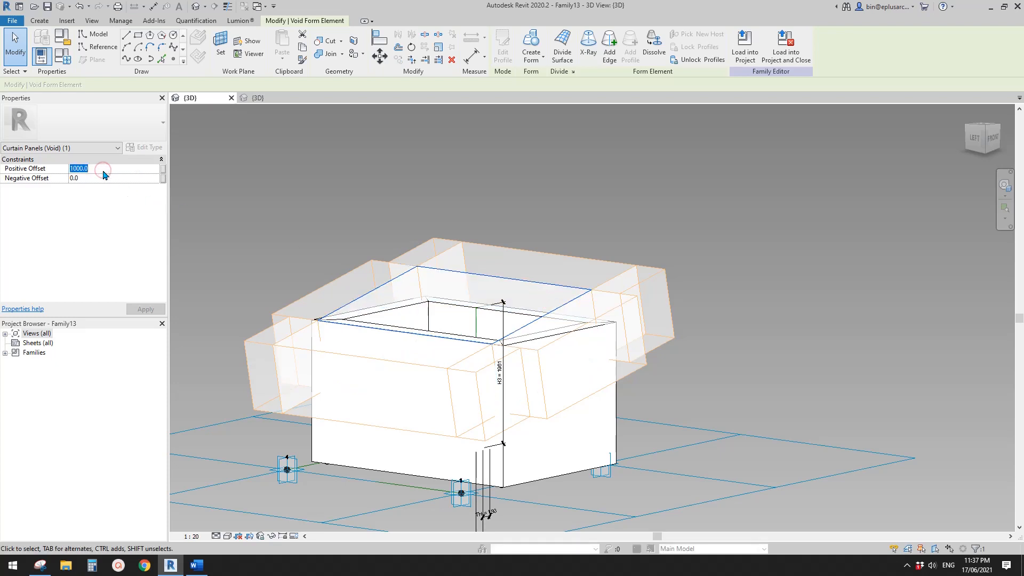
{"action": "type", "text": "20"}
{"action": "key", "text": "Return"}
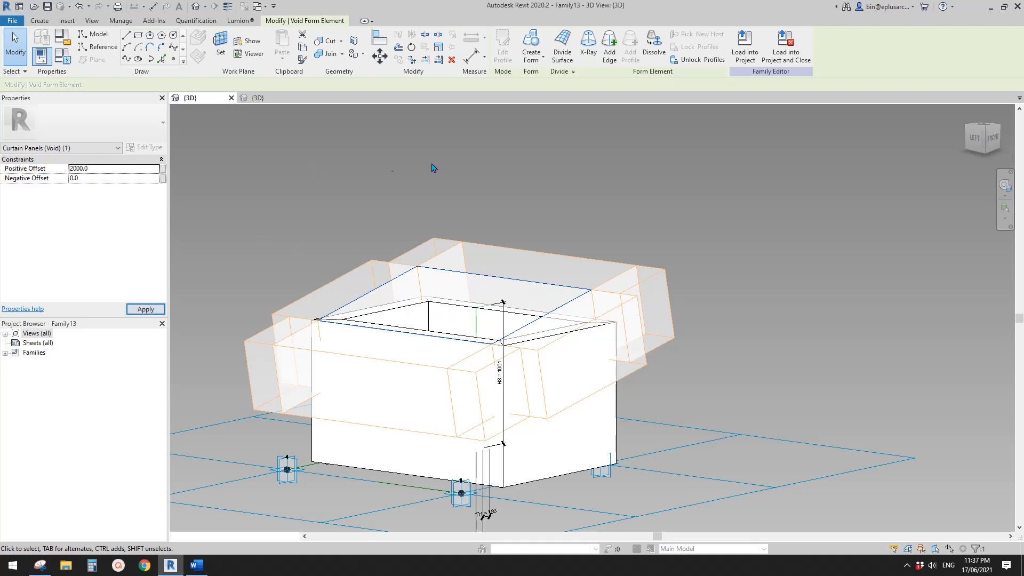
Step: Load the modified panel family into the mass family, overwriting the existing version, and inspect the updated panels
{"action": "left_click", "coordinate": [731, 55]}
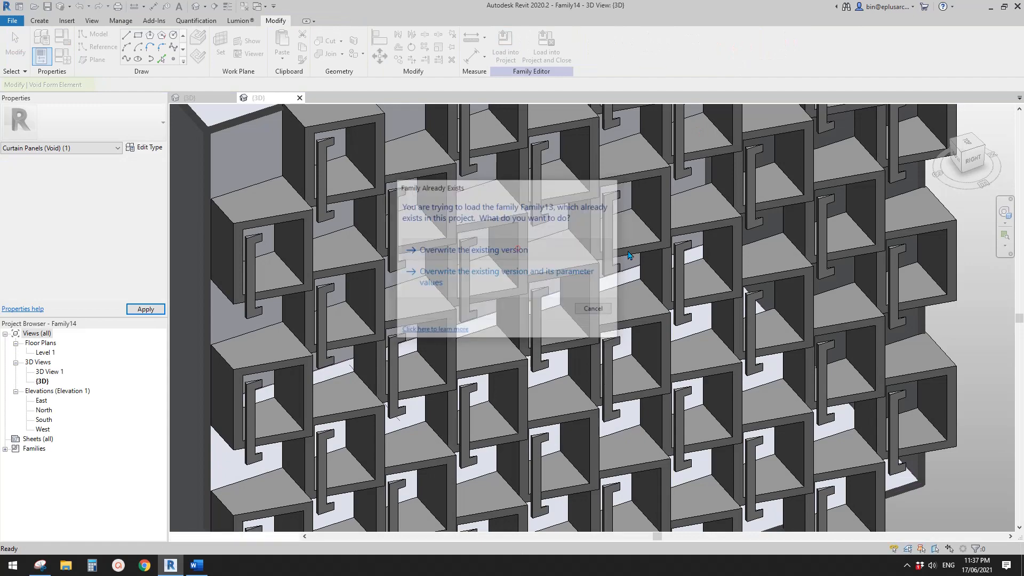
{"action": "middle_click_drag", "start_coordinate": [651, 250], "coordinate": [525, 218], "text": "shift"}
{"action": "left_click", "coordinate": [525, 218]}
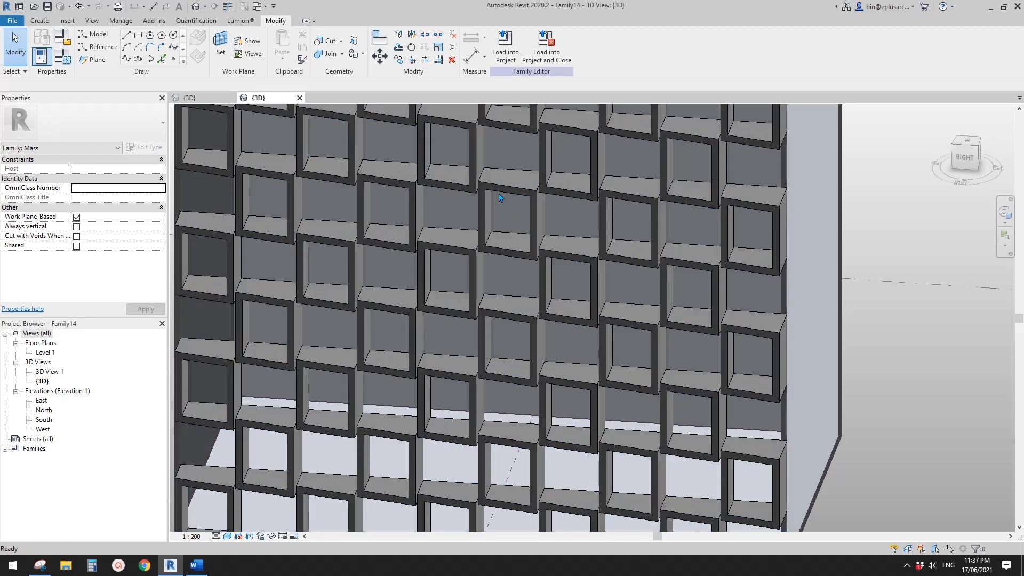
Step: Set the divided surface's panel type W to 2400 and accept the change
{"action": "left_click", "coordinate": [433, 268]}
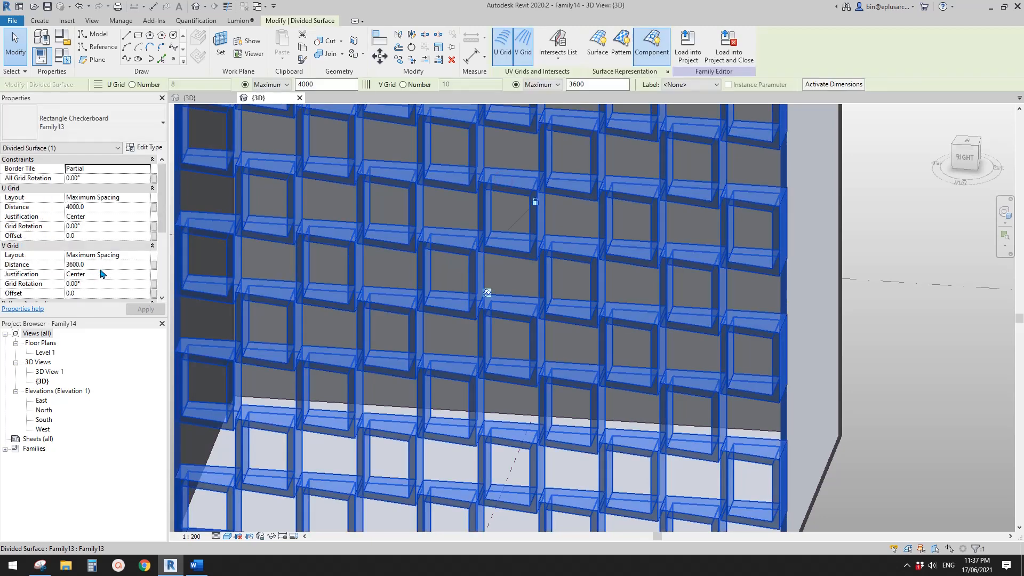
{"action": "scroll", "coordinate": [103, 269], "scroll_direction": "down", "scroll_amount": 3}
{"action": "left_click", "coordinate": [139, 149]}
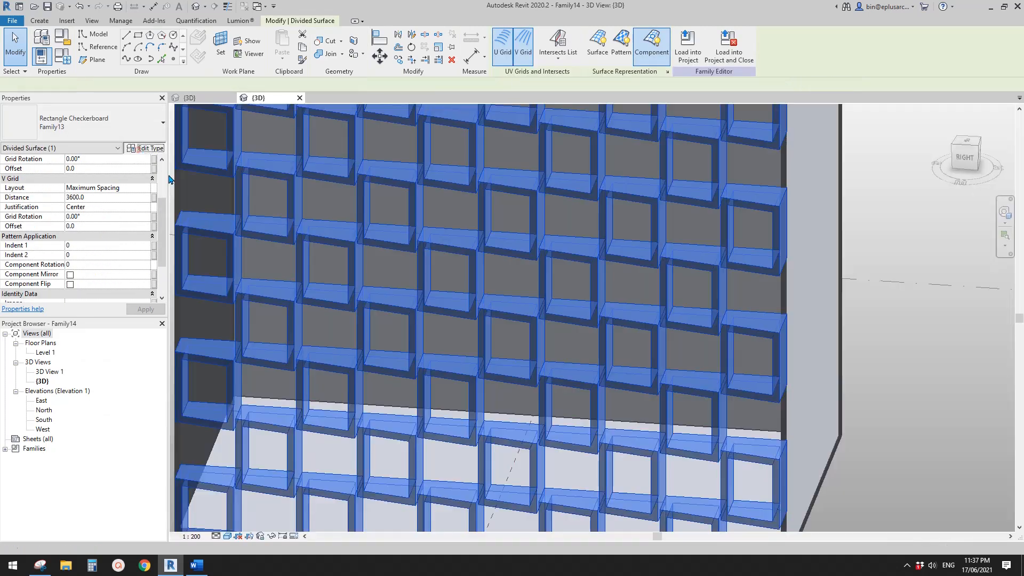
{"action": "left_click", "coordinate": [239, 285]}
{"action": "type", "text": "2"}
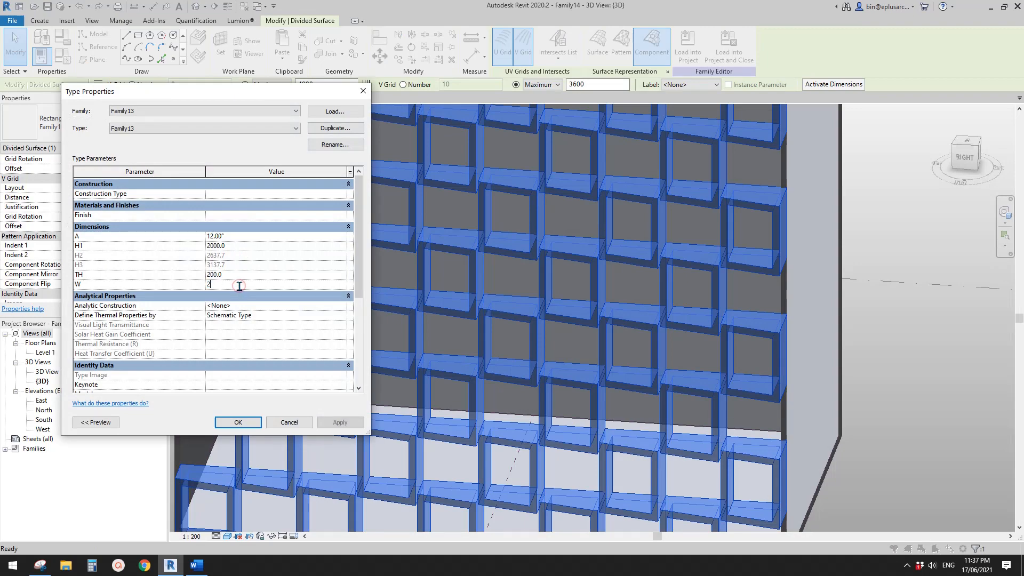
{"action": "type", "text": "400"}
{"action": "left_click", "coordinate": [239, 422]}
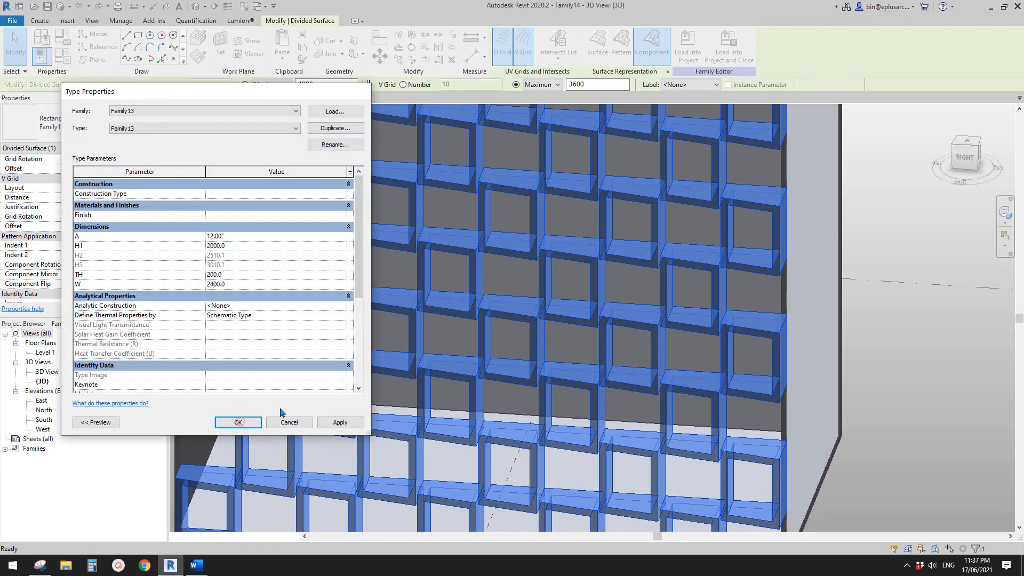
{"action": "mouse_move", "coordinate": [484, 292]}
{"action": "middle_mouse_down", "text": "shift"}
{"action": "mouse_move", "coordinate": [512, 317]}
{"action": "mouse_move", "coordinate": [630, 172]}
{"action": "mouse_move", "coordinate": [526, 272]}
{"action": "mouse_move", "coordinate": [483, 283]}
{"action": "middle_mouse_up", "text": "shift"}
{"action": "scroll", "coordinate": [501, 248], "scroll_direction": "up", "scroll_amount": 2}
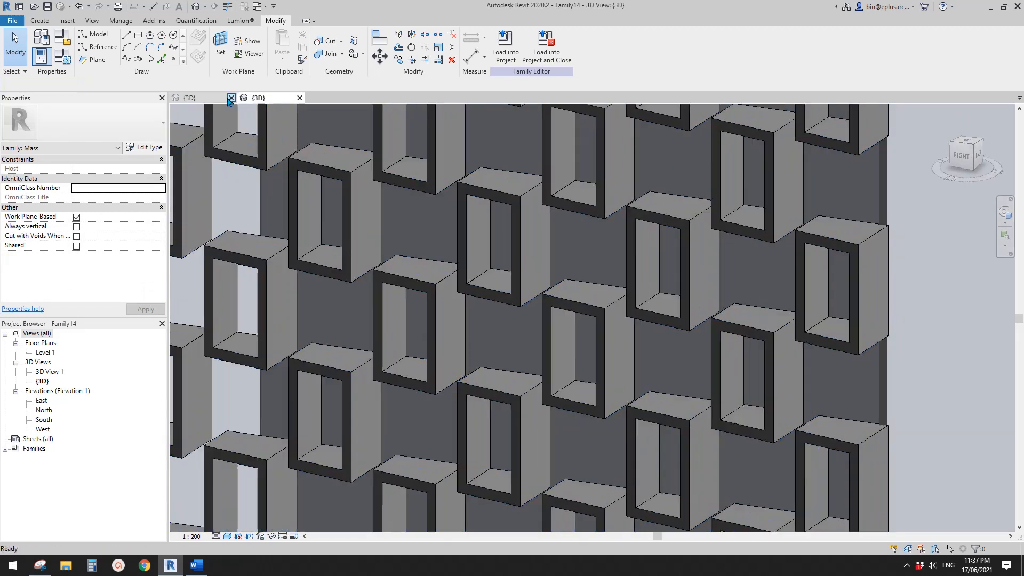
Step: In the curtain panel family, create a solid extruded form from the four reference lines around the box's sloped top
{"action": "left_click", "coordinate": [210, 98]}
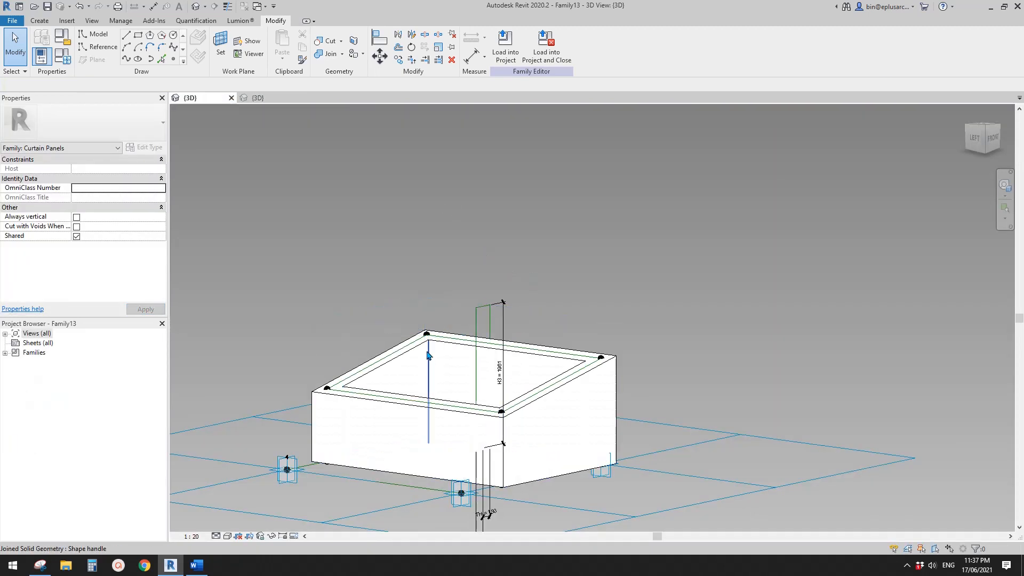
{"action": "scroll", "coordinate": [427, 344], "scroll_direction": "up", "scroll_amount": 4}
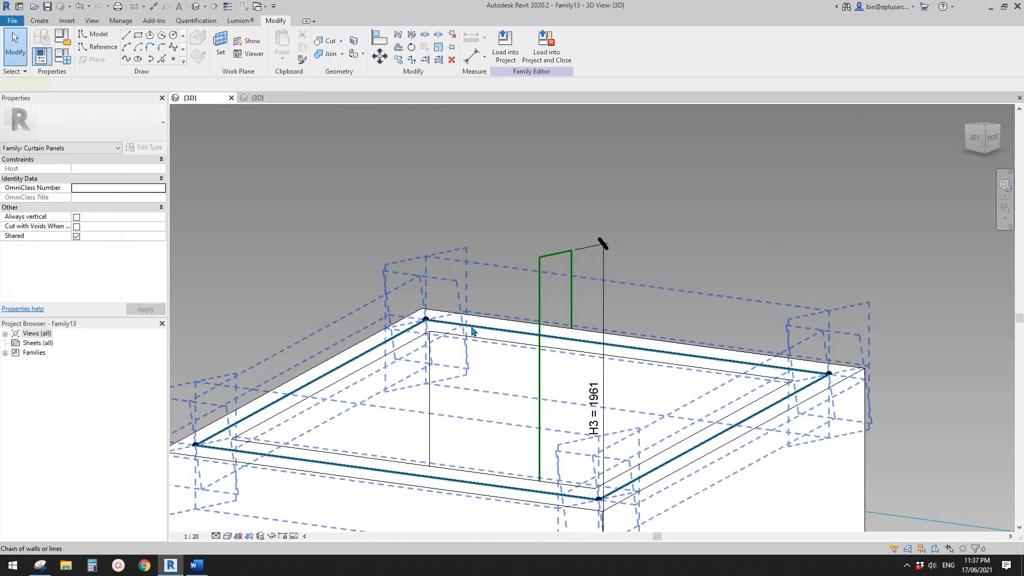
{"action": "left_click", "coordinate": [462, 331]}
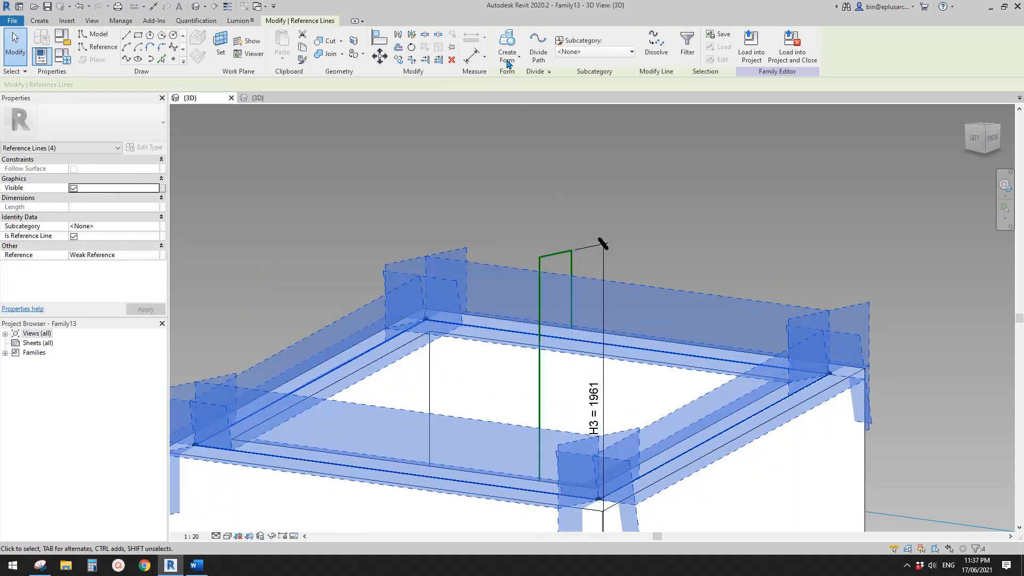
{"action": "key", "text": "ctrl+Tab"}
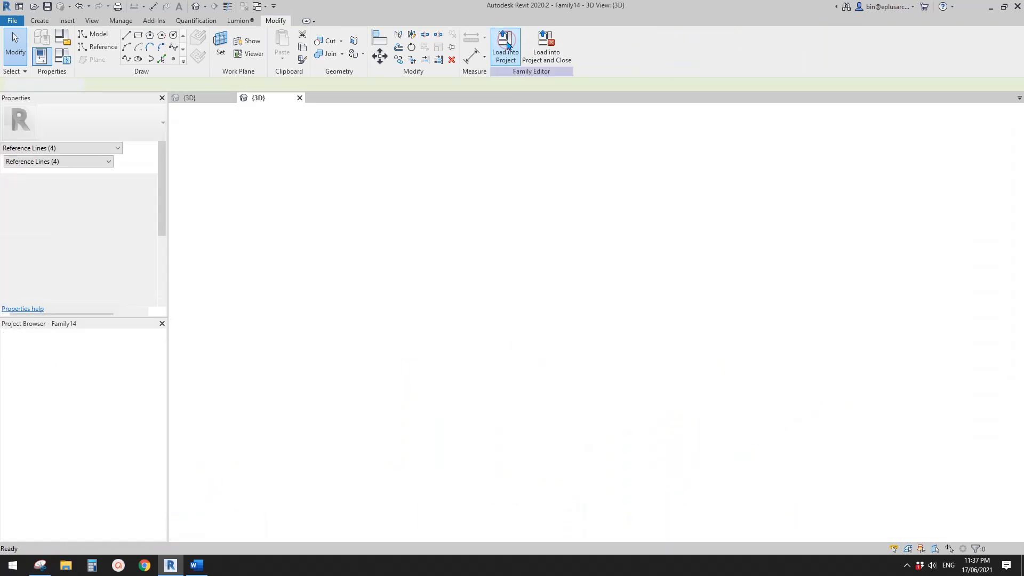
{"action": "left_click", "coordinate": [513, 55]}
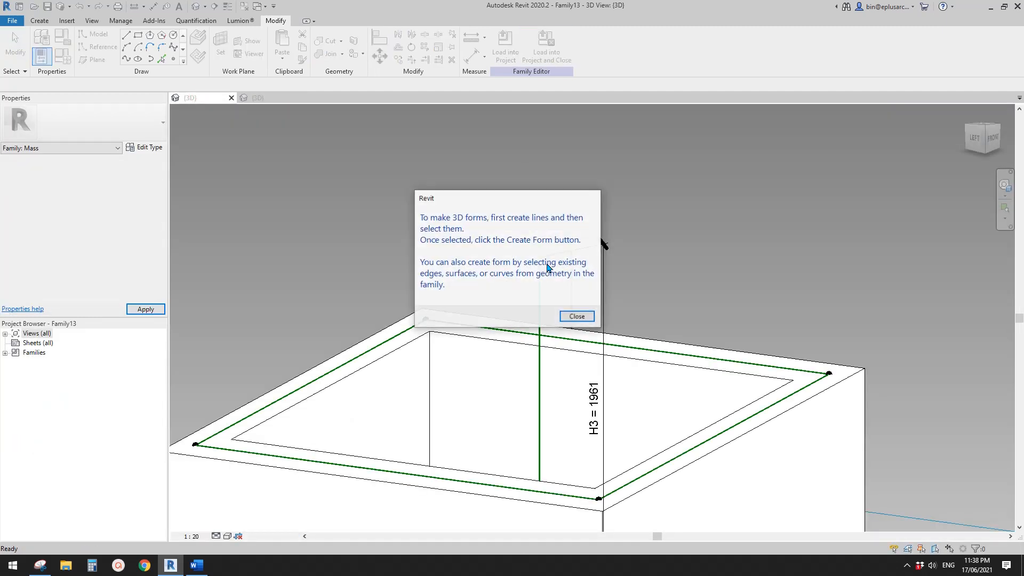
{"action": "key", "text": "Return"}
{"action": "left_click", "coordinate": [479, 330]}
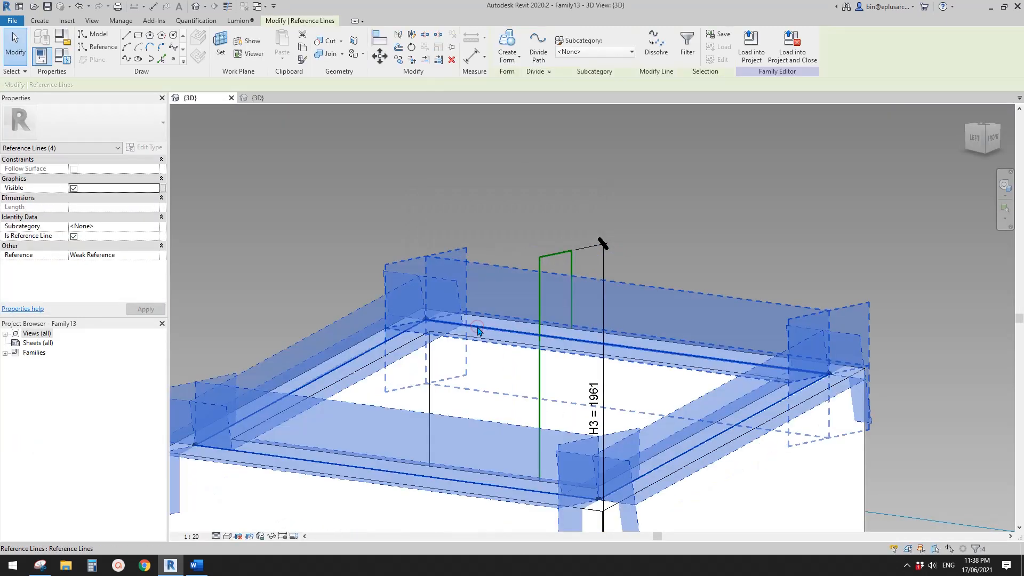
{"action": "middle_click_drag", "start_coordinate": [479, 330], "coordinate": [524, 284]}
{"action": "left_click", "coordinate": [505, 46]}
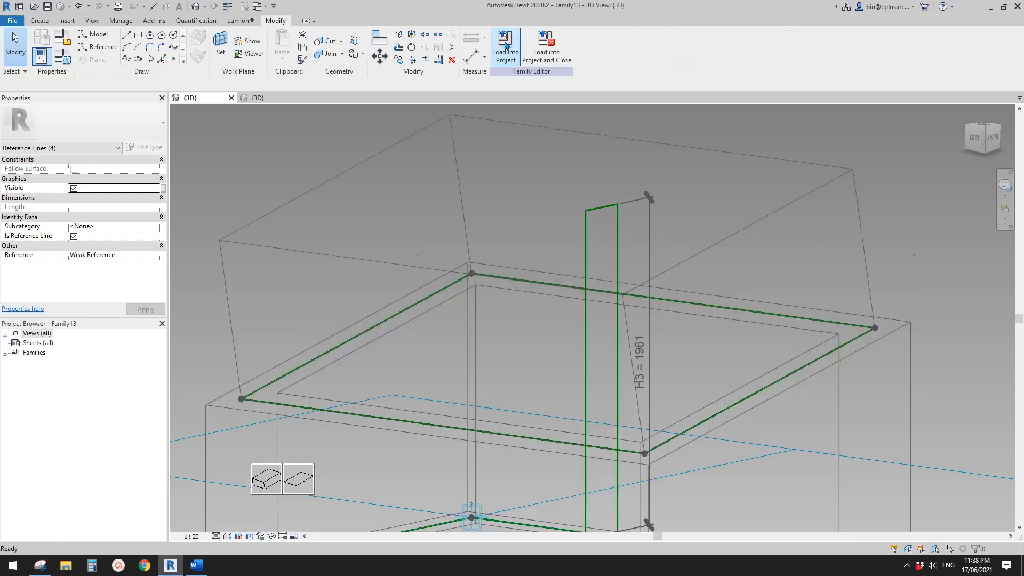
{"action": "left_click", "coordinate": [268, 479]}
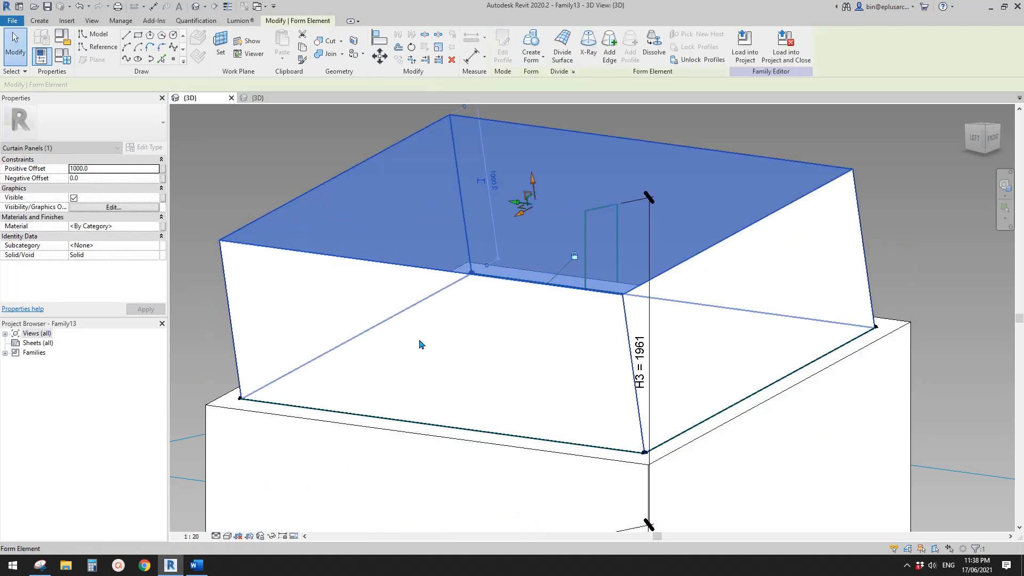
Step: Set the new top solid's Negative Offset to 30 and its Positive Offset to -20
{"action": "middle_click_drag", "start_coordinate": [418, 343], "coordinate": [475, 337]}
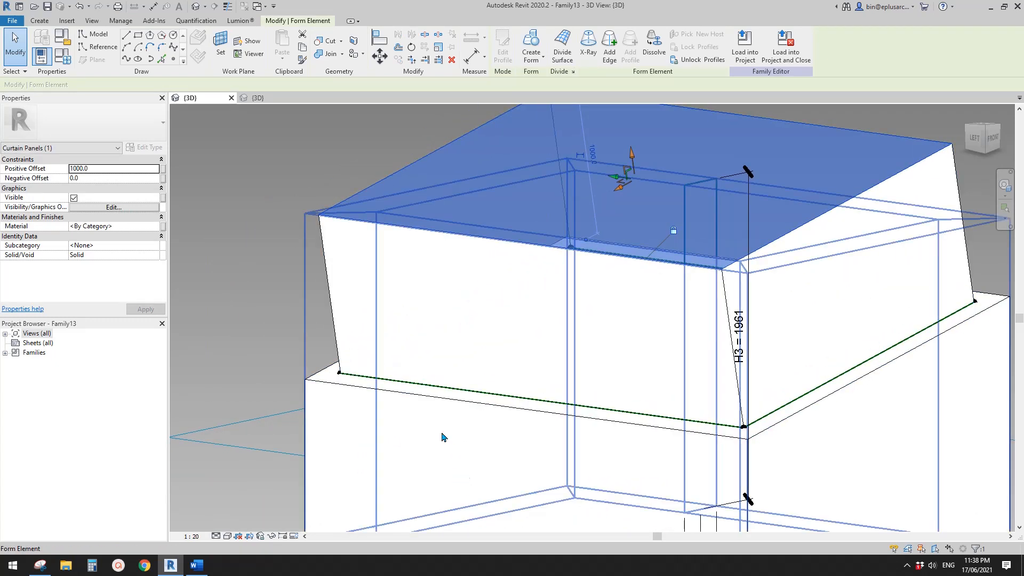
{"action": "left_click", "coordinate": [115, 171]}
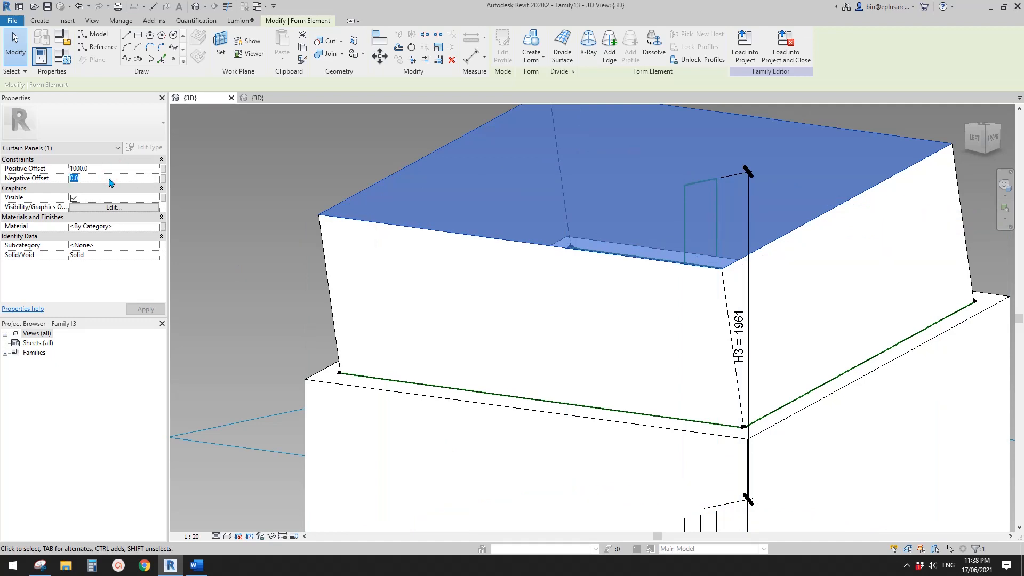
{"action": "left_click", "coordinate": [109, 178]}
{"action": "type", "text": "30"}
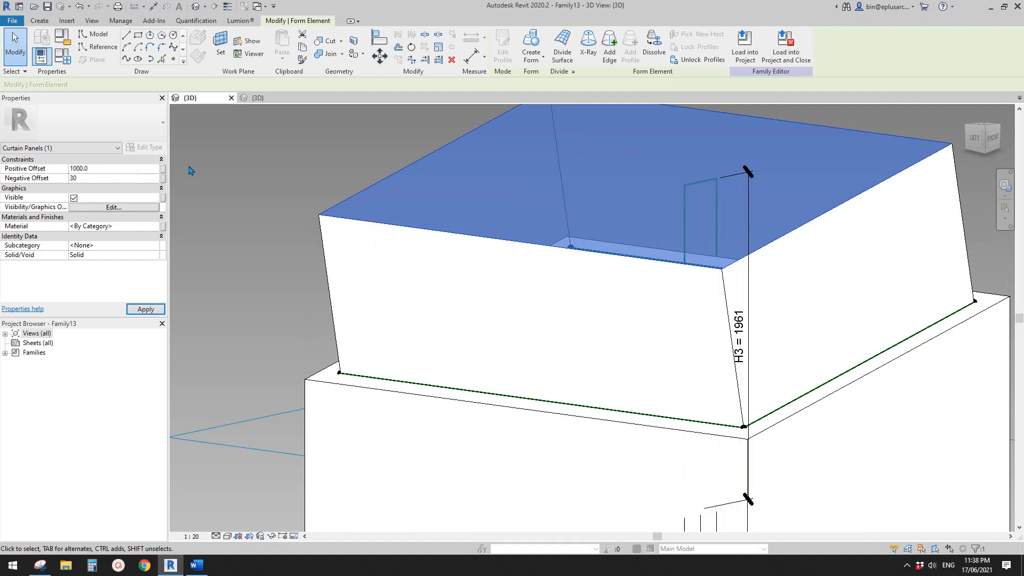
{"action": "left_click", "coordinate": [102, 170]}
{"action": "left_click", "coordinate": [102, 178]}
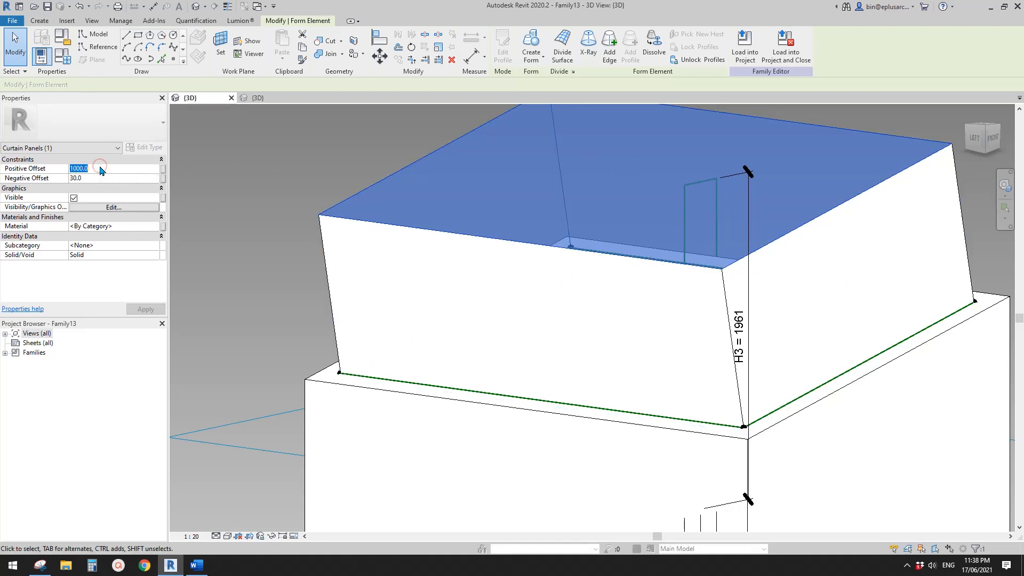
{"action": "type", "text": "-2"}
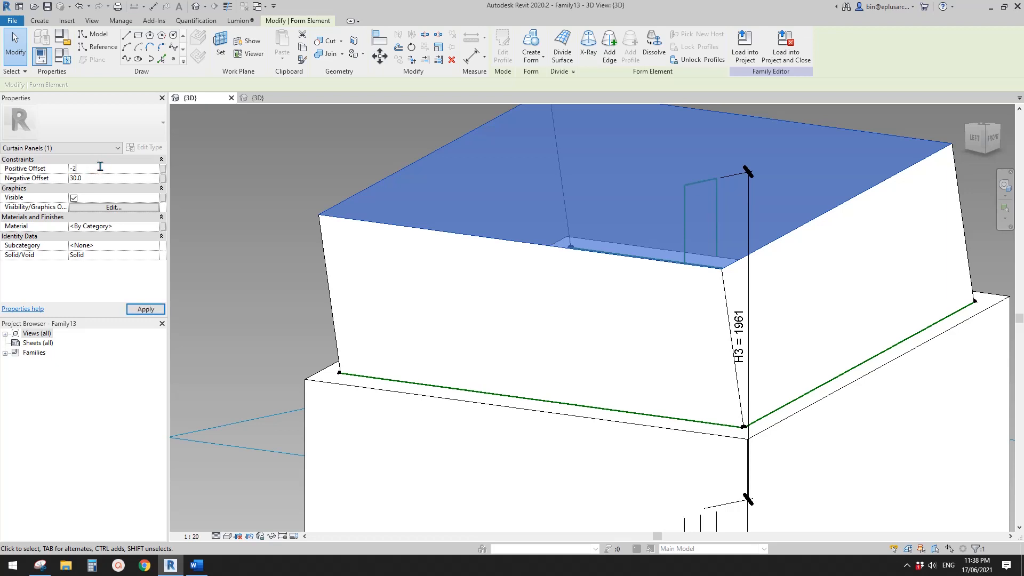
{"action": "middle_click_drag", "start_coordinate": [487, 297], "coordinate": [515, 344]}
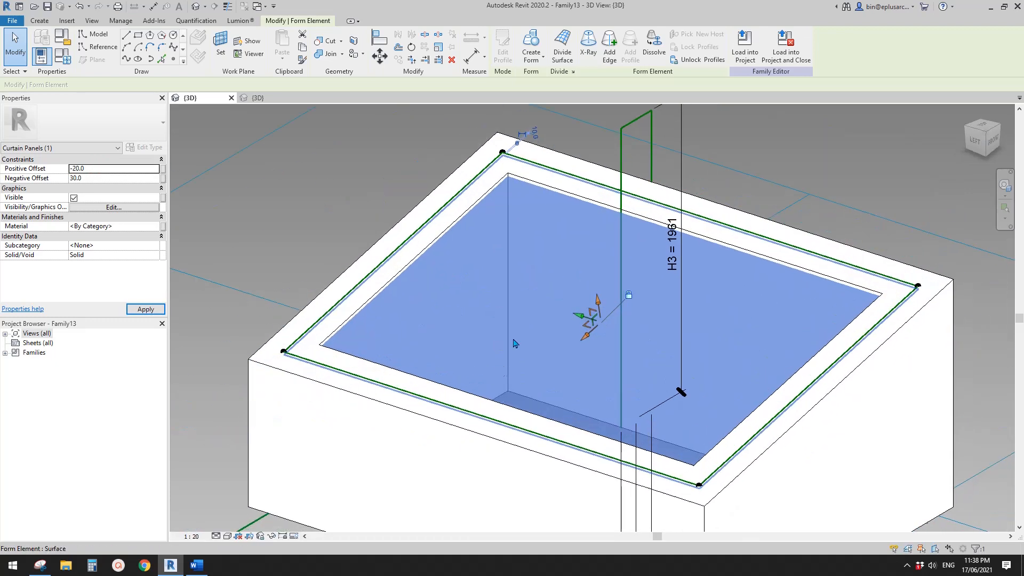
Step: Set the top solid's Negative Offset to 50 and its Positive Offset to -30 to form a thin inset panel
{"action": "left_click", "coordinate": [99, 180]}
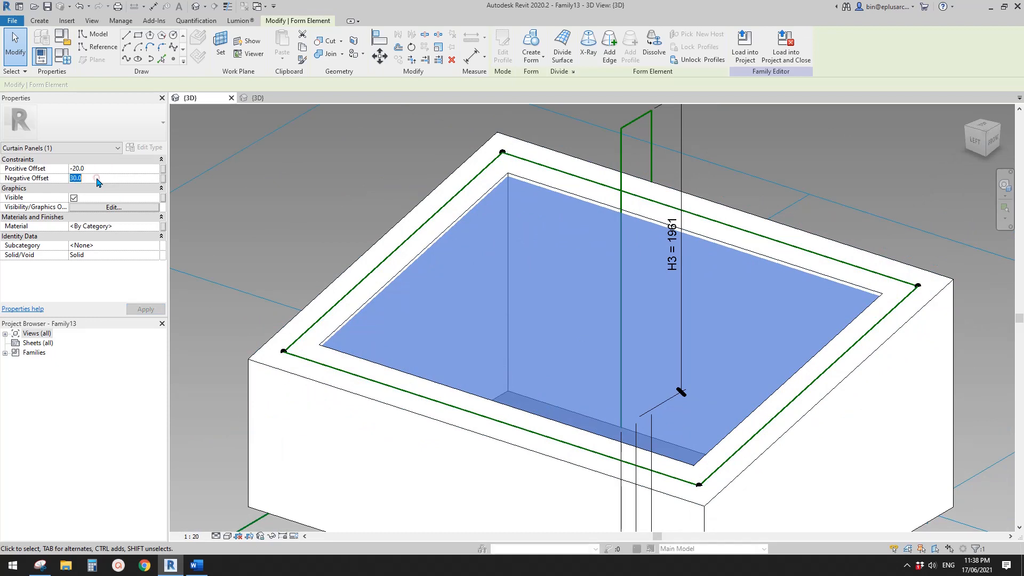
{"action": "type", "text": "5"}
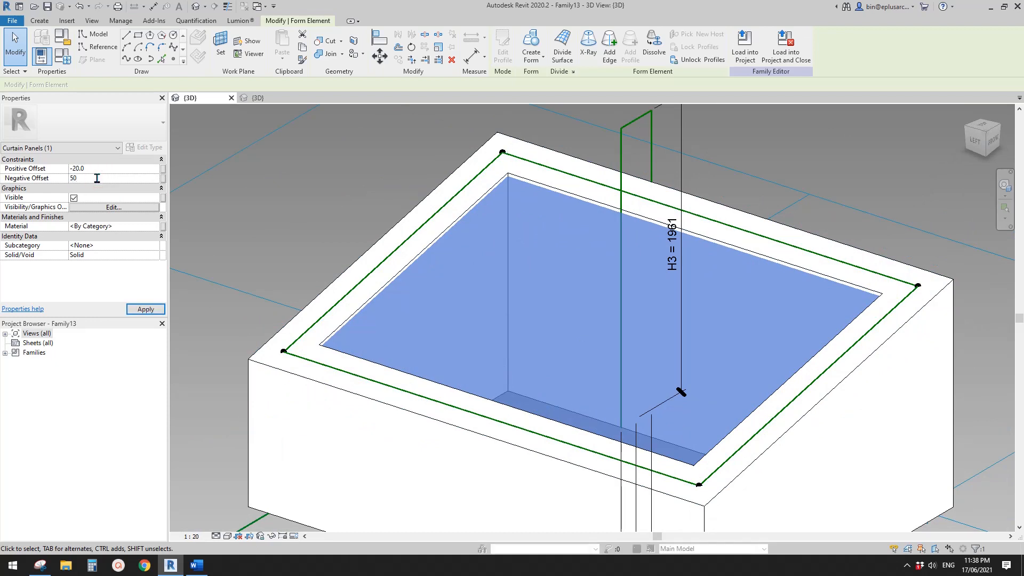
{"action": "type", "text": "0"}
{"action": "left_click", "coordinate": [108, 172]}
{"action": "type", "text": "-40"}
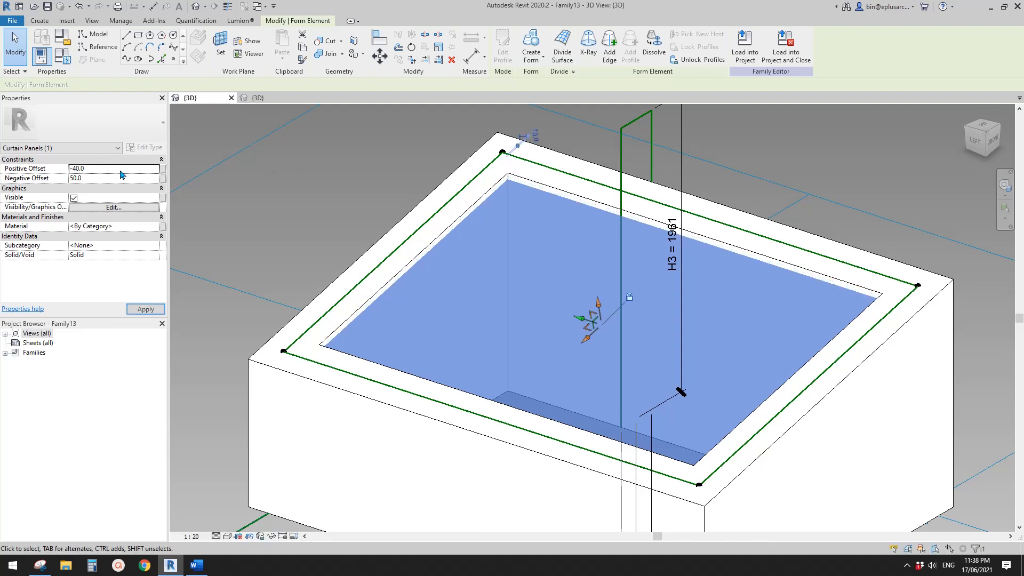
{"action": "left_click", "coordinate": [116, 169]}
{"action": "type", "text": "-"}
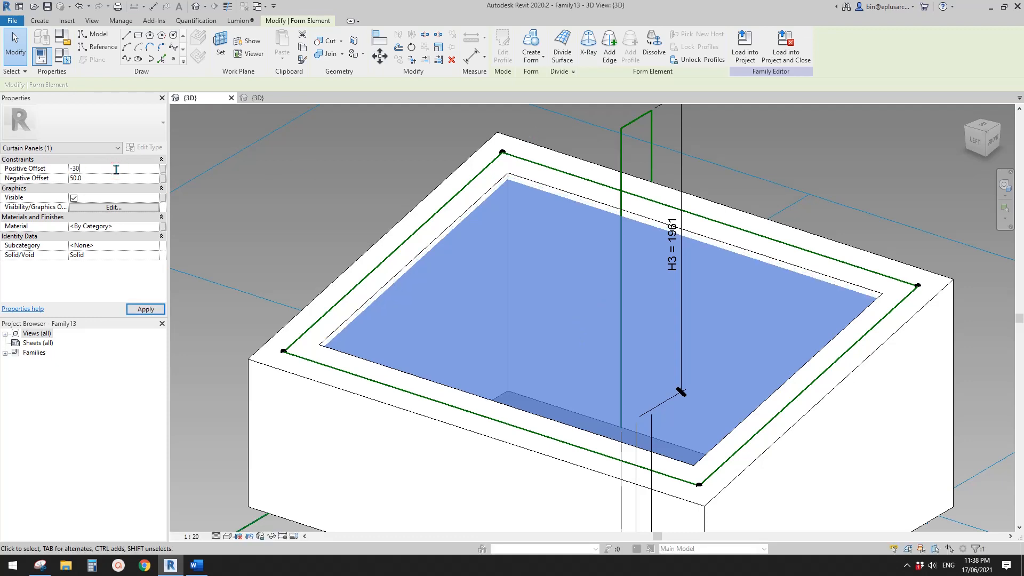
{"action": "type", "text": "30"}
{"action": "key", "text": "Return"}
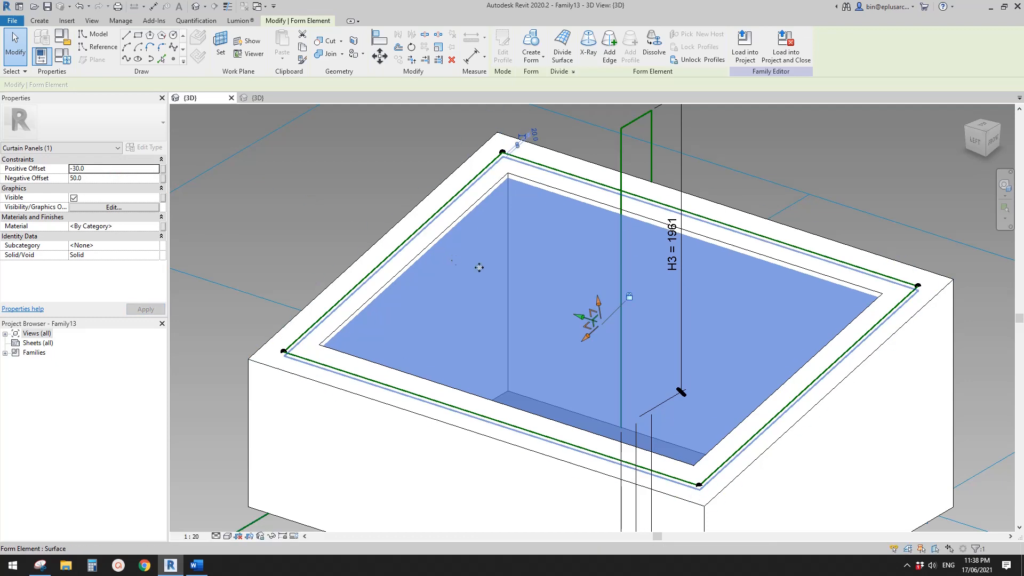
Step: Assign the material Glass to the thin inset panel at the box's sloped top
{"action": "left_click", "coordinate": [130, 226]}
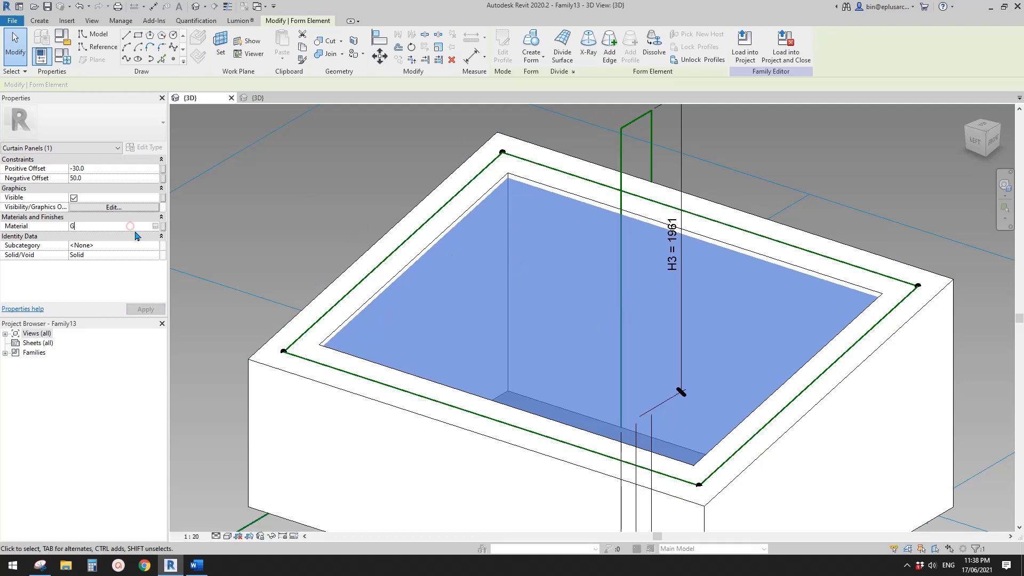
{"action": "type", "text": "GLASS"}
{"action": "key", "text": "Return"}
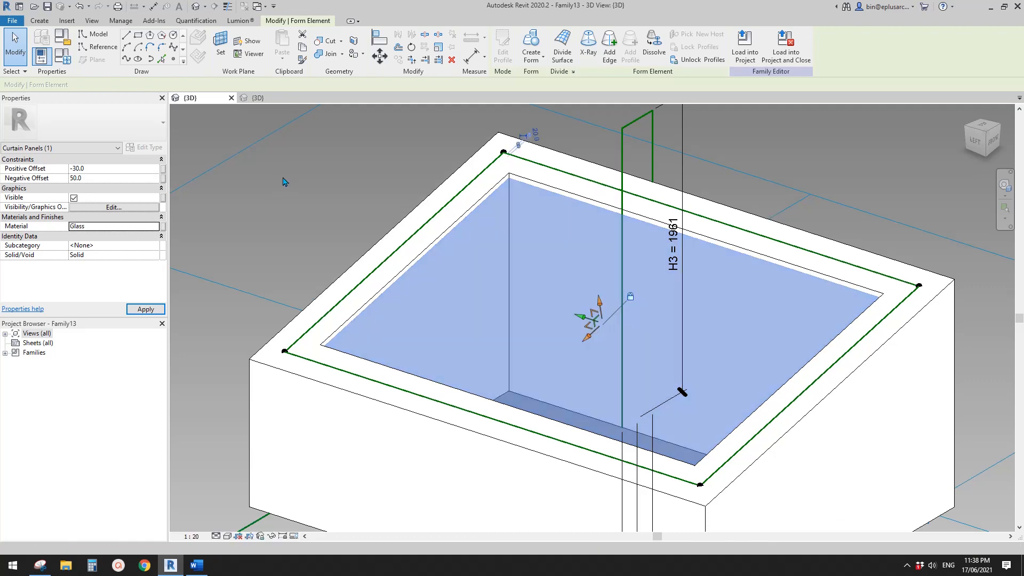
{"action": "middle_click_drag", "start_coordinate": [428, 232], "coordinate": [395, 212]}
{"action": "key", "text": "Escape"}
Step: Load the updated curtain panel family into the mass family, overwriting the existing version, and view the mass from its back
{"action": "scroll", "coordinate": [398, 216], "scroll_direction": "down", "scroll_amount": 1}
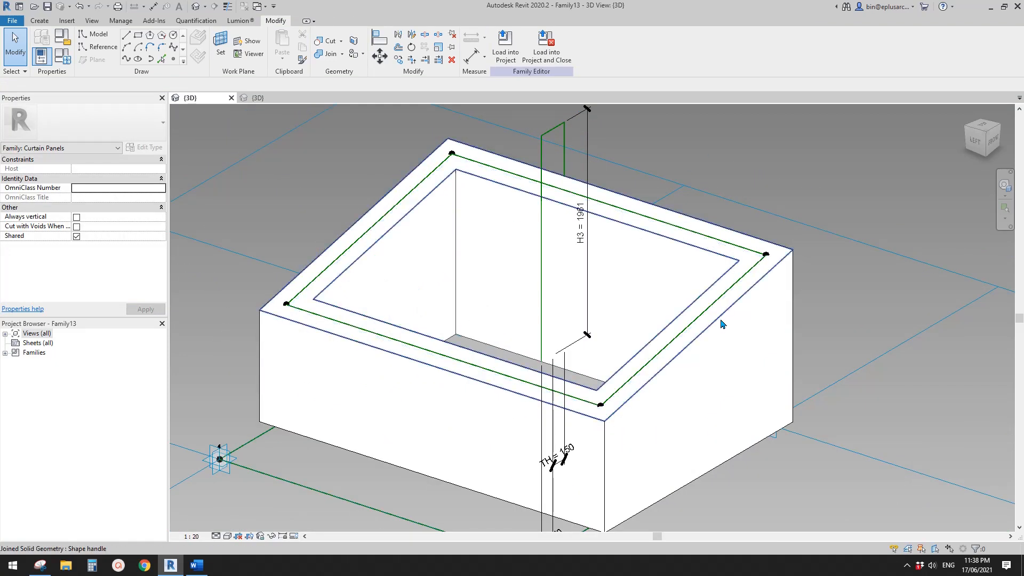
{"action": "middle_click_drag", "start_coordinate": [551, 320], "coordinate": [749, 348], "text": "shift"}
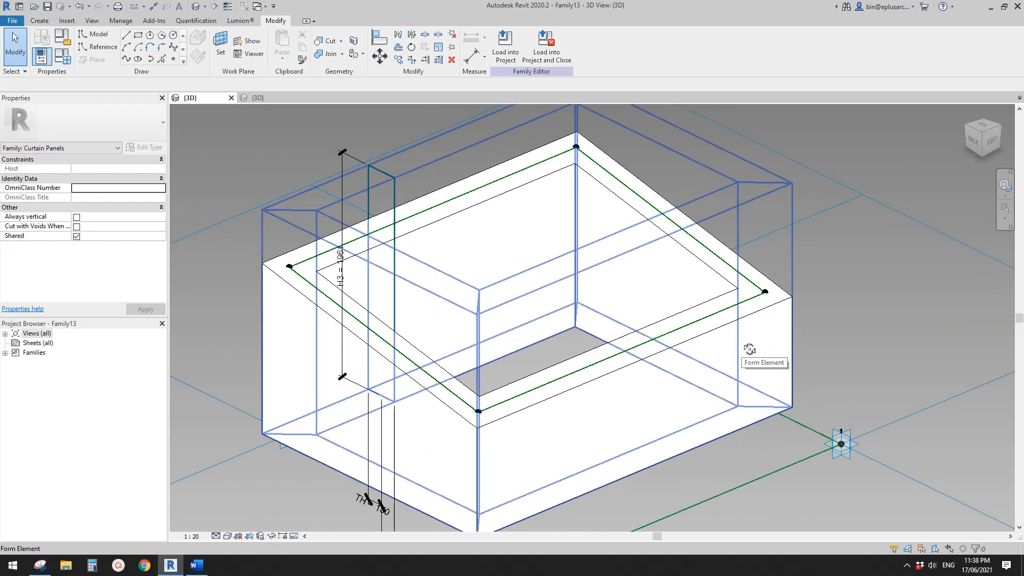
{"action": "middle_click_drag", "start_coordinate": [614, 337], "coordinate": [584, 343]}
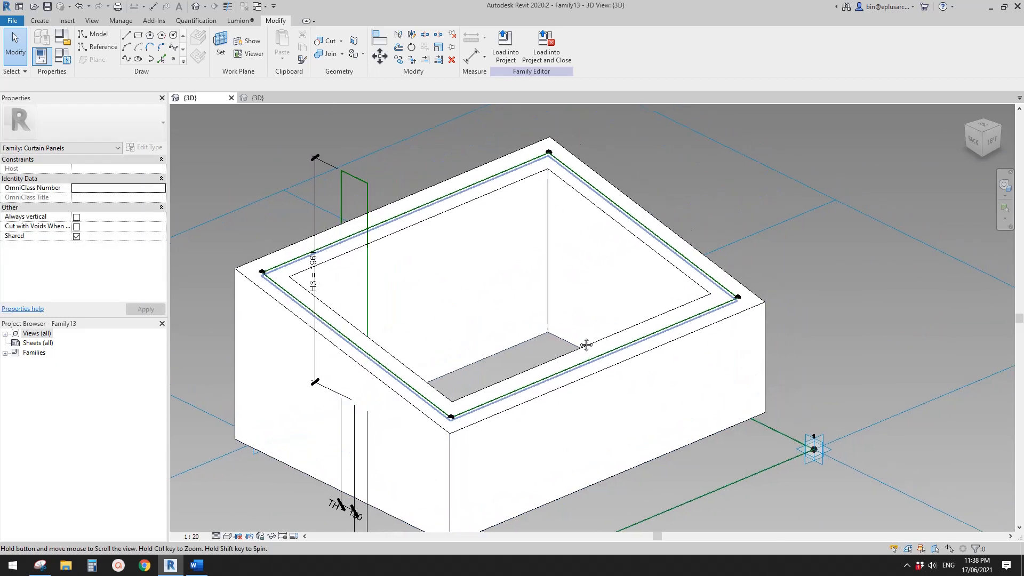
{"action": "left_click", "coordinate": [506, 52]}
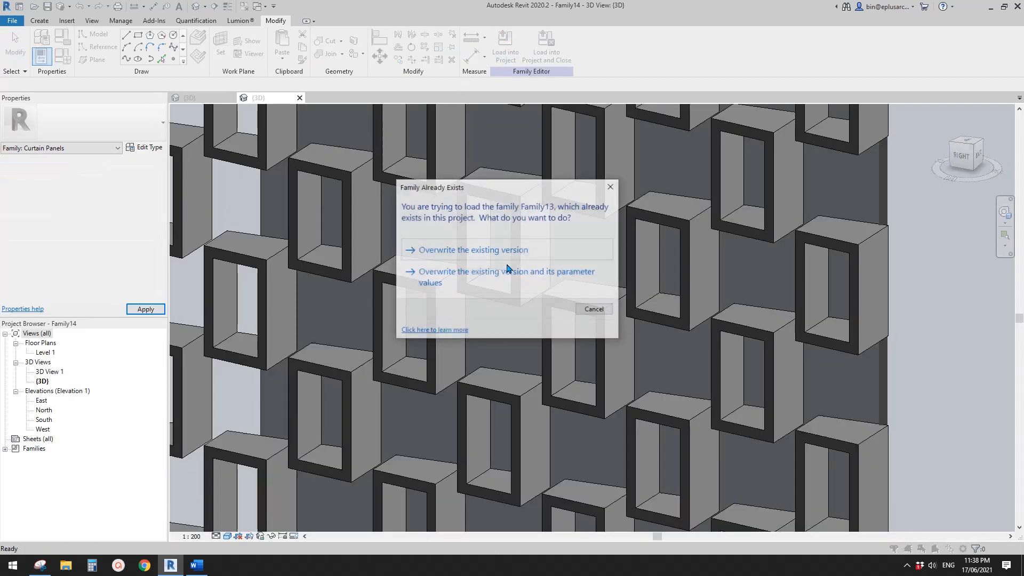
{"action": "left_click", "coordinate": [496, 255]}
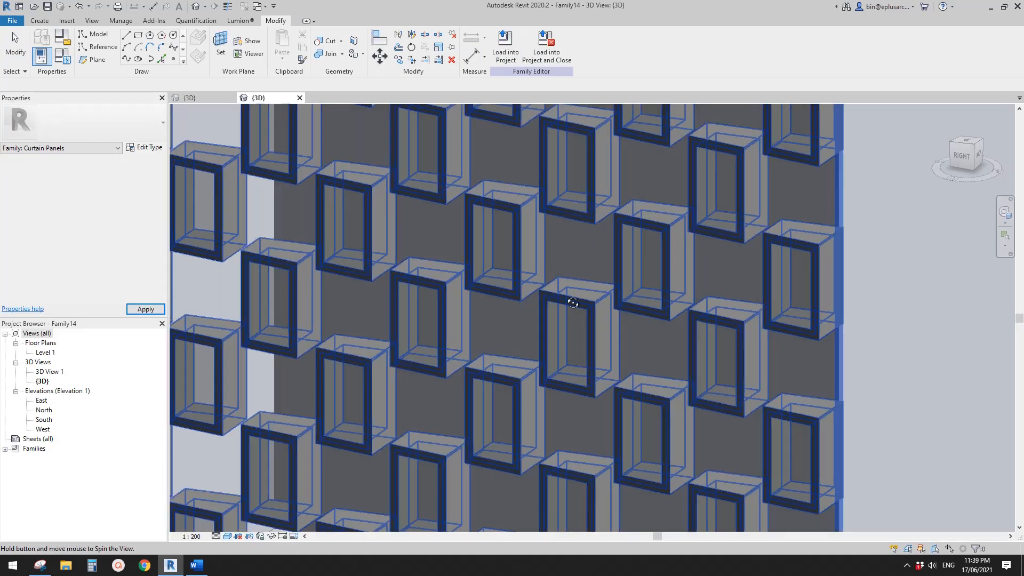
{"action": "middle_click_drag", "start_coordinate": [576, 297], "coordinate": [408, 296], "text": "shift"}
{"action": "scroll", "coordinate": [657, 310], "scroll_direction": "down", "scroll_amount": 3}
{"action": "left_click", "coordinate": [469, 315]}
{"action": "key", "text": "Escape"}
{"action": "key", "text": "Tab"}
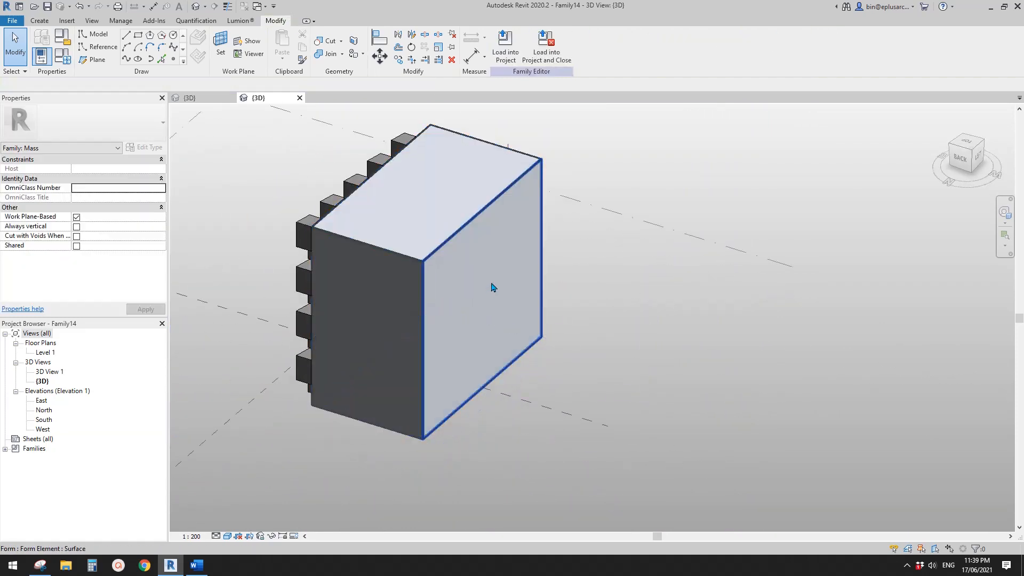
{"action": "left_click", "coordinate": [492, 283]}
{"action": "scroll", "coordinate": [490, 310], "scroll_direction": "down", "scroll_amount": 1}
{"action": "key", "text": "Escape"}
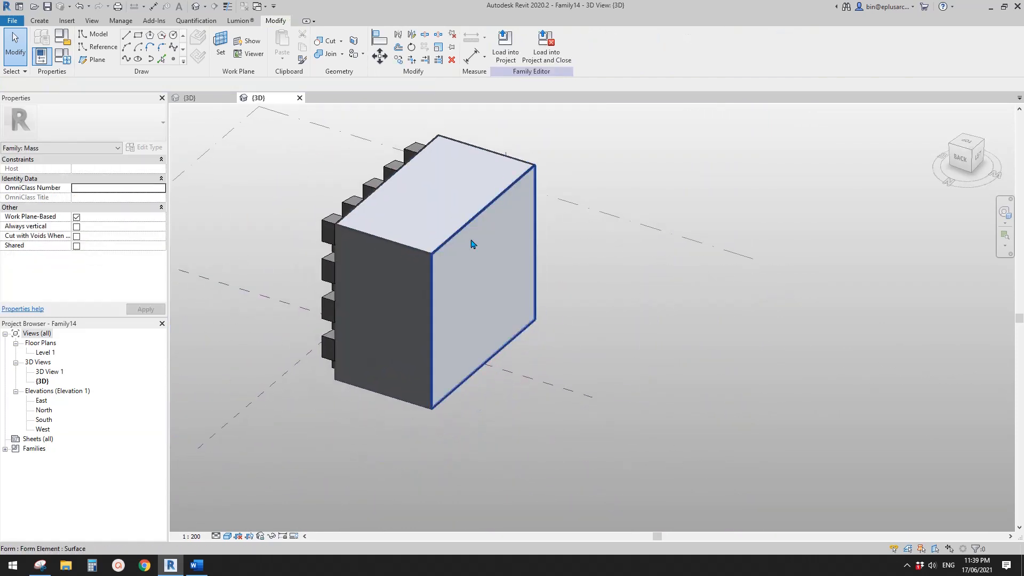
{"action": "left_click", "coordinate": [454, 197]}
{"action": "key", "text": "Escape"}
{"action": "left_click", "coordinate": [487, 290]}
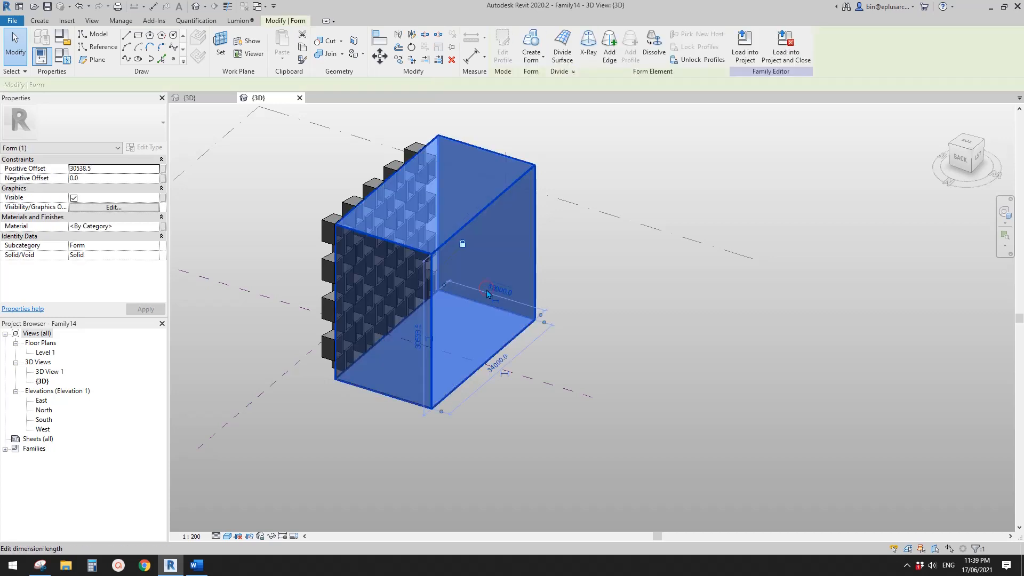
{"action": "key", "text": "Escape"}
Step: Move the single base reference line opposite the panelled face outward so the mass becomes about 43000 mm deep
{"action": "left_click", "coordinate": [515, 345]}
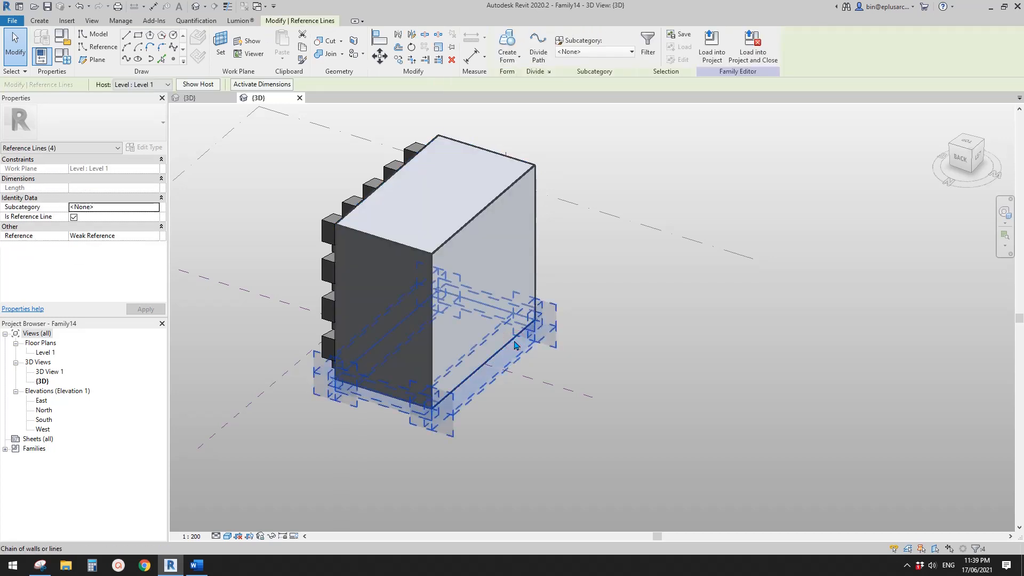
{"action": "left_click", "coordinate": [513, 340]}
{"action": "key", "text": "Escape"}
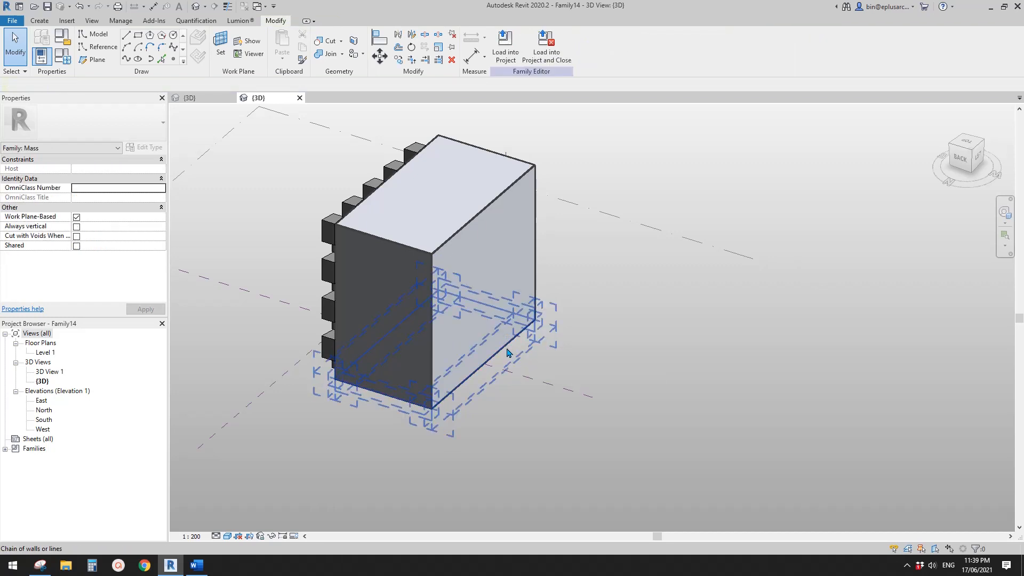
{"action": "left_click", "coordinate": [507, 352]}
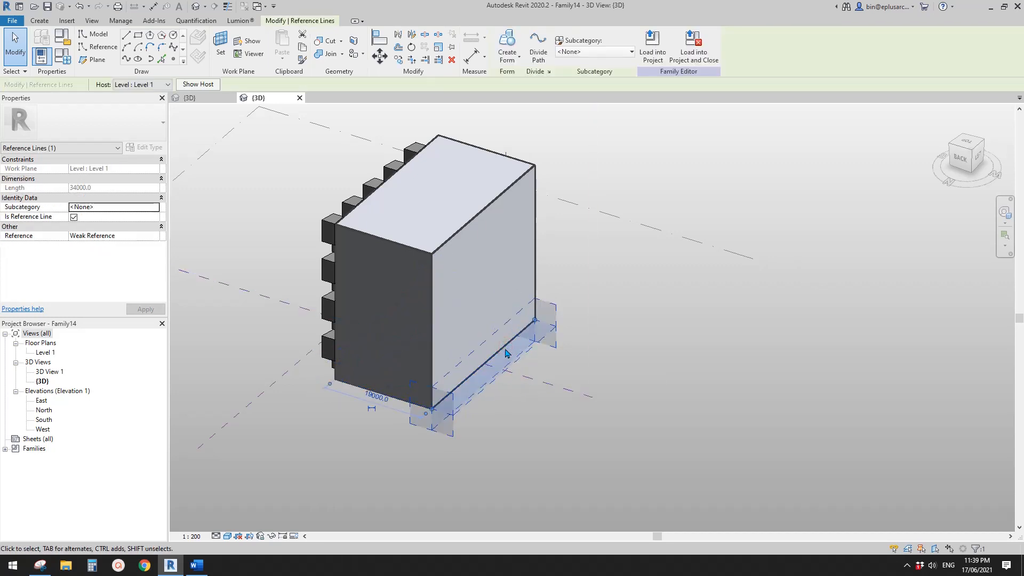
{"action": "left_click_drag", "start_coordinate": [507, 352], "coordinate": [587, 393]}
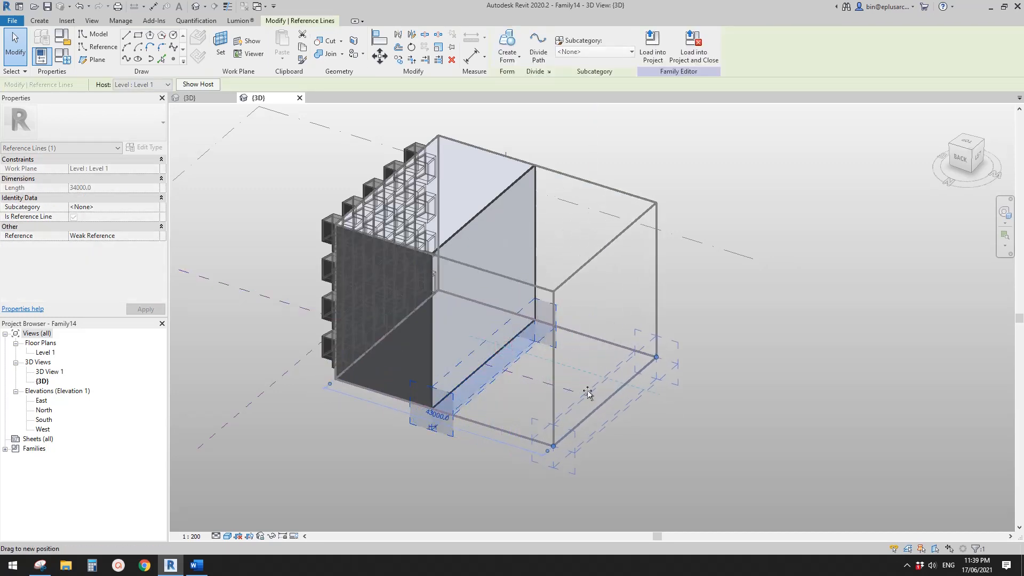
{"action": "middle_click_drag", "start_coordinate": [514, 400], "coordinate": [574, 283], "text": "shift"}
{"action": "key", "text": "Escape"}
Step: Divide the extended side face next to the panelled one and set its U Grid to Maximum Spacing with a distance of 4000
{"action": "left_click", "coordinate": [596, 307]}
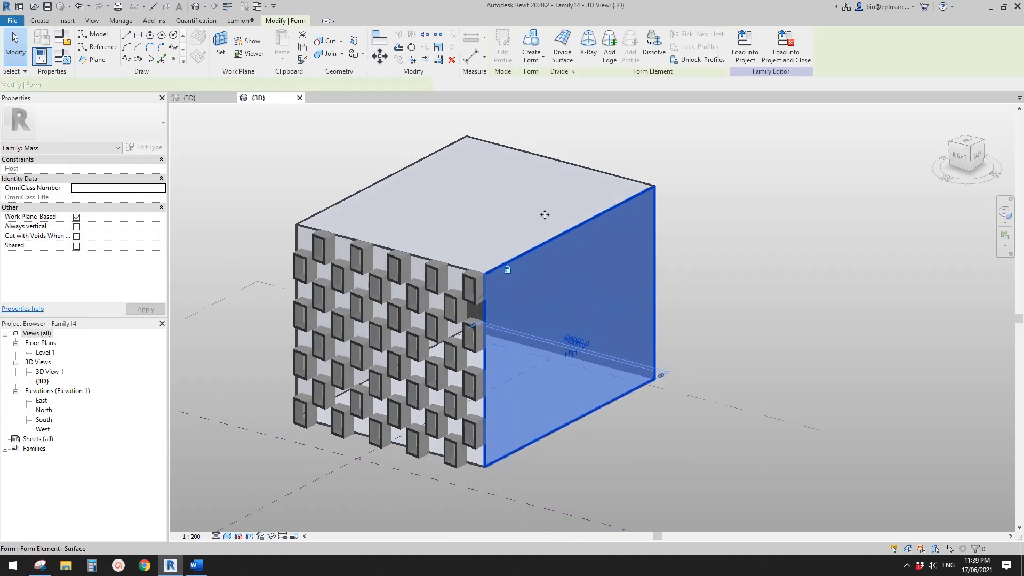
{"action": "left_click", "coordinate": [562, 45]}
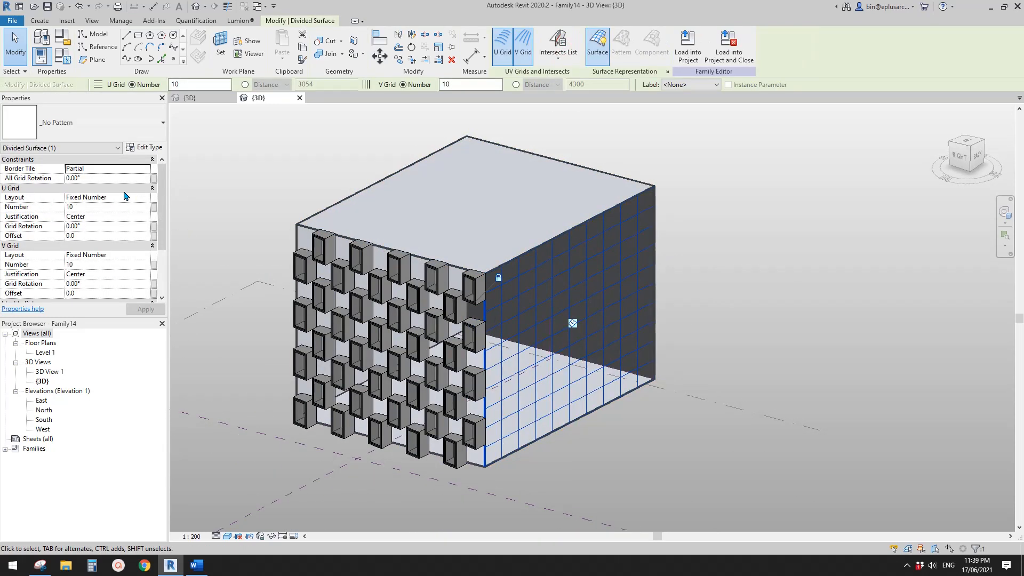
{"action": "left_click", "coordinate": [145, 198]}
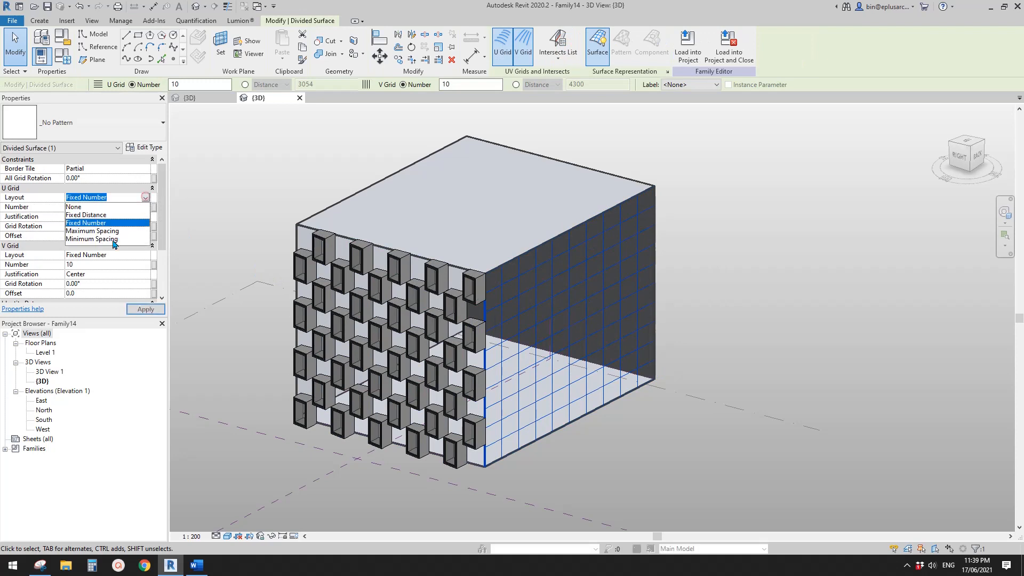
{"action": "left_click", "coordinate": [94, 231]}
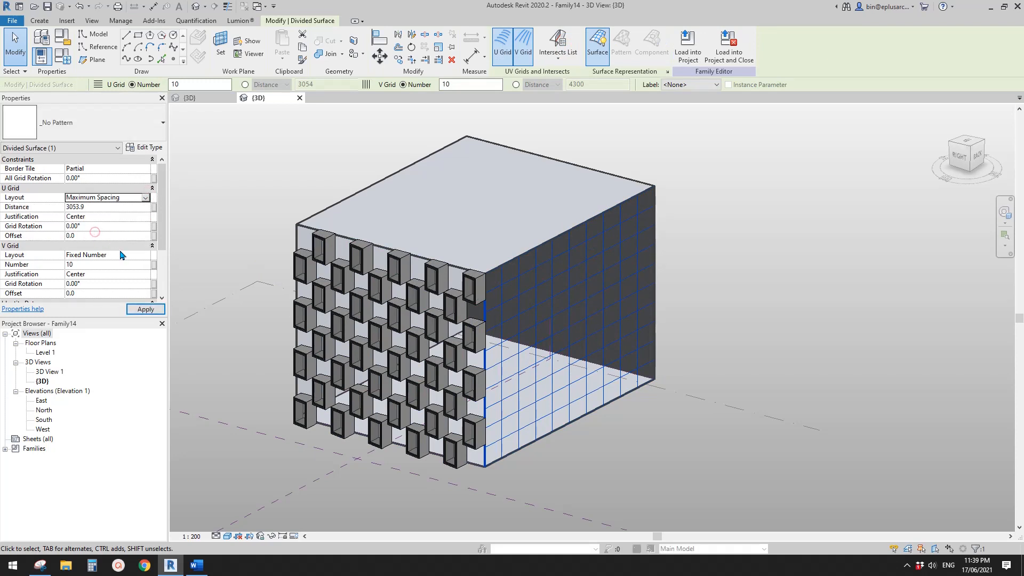
{"action": "left_click", "coordinate": [103, 208]}
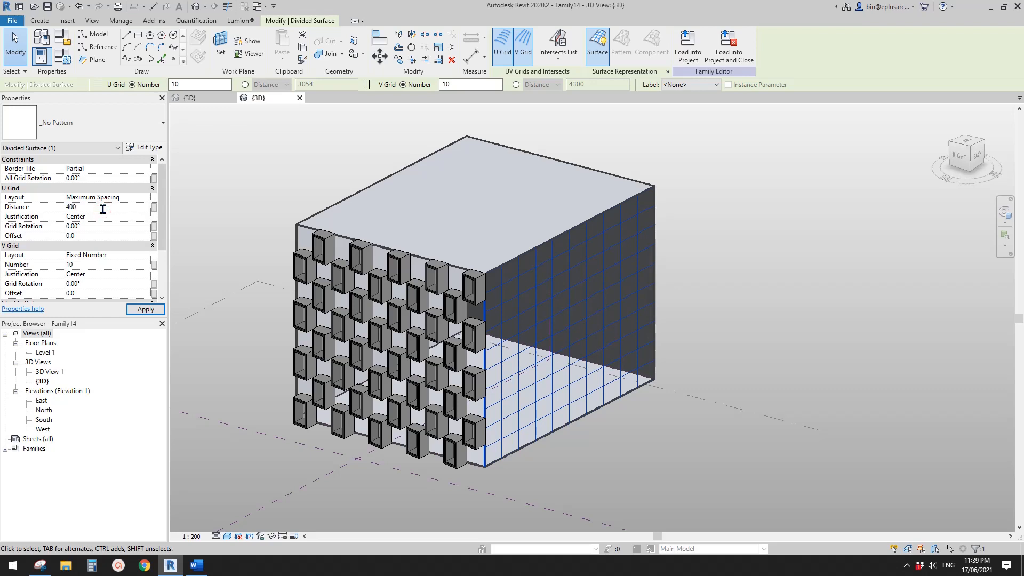
Step: Set the divided surface's V Grid to Maximum Spacing at 3600 and apply the Rectangle Checkerboard Family13 panel to it
{"action": "left_click", "coordinate": [128, 254]}
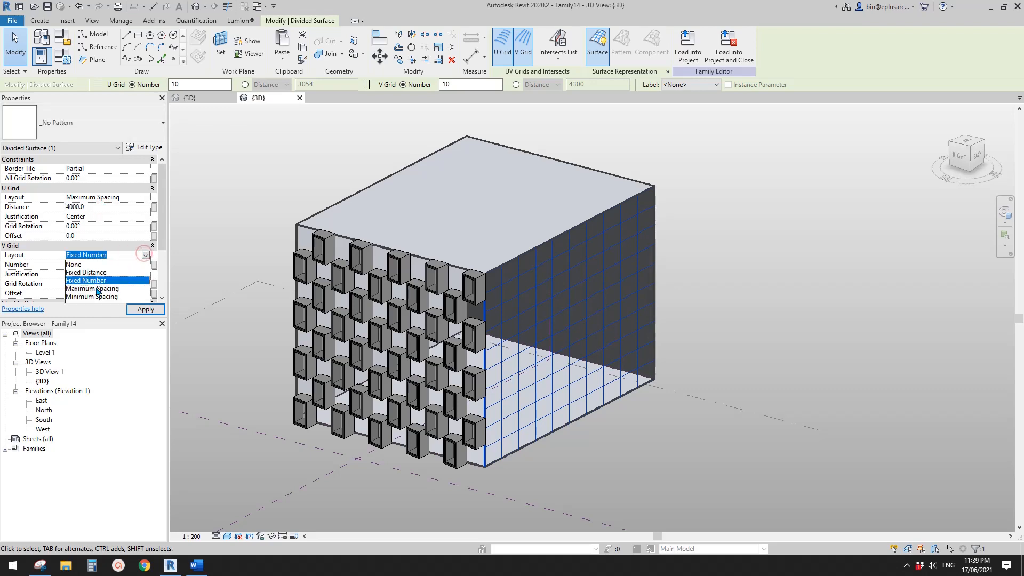
{"action": "left_click", "coordinate": [96, 288]}
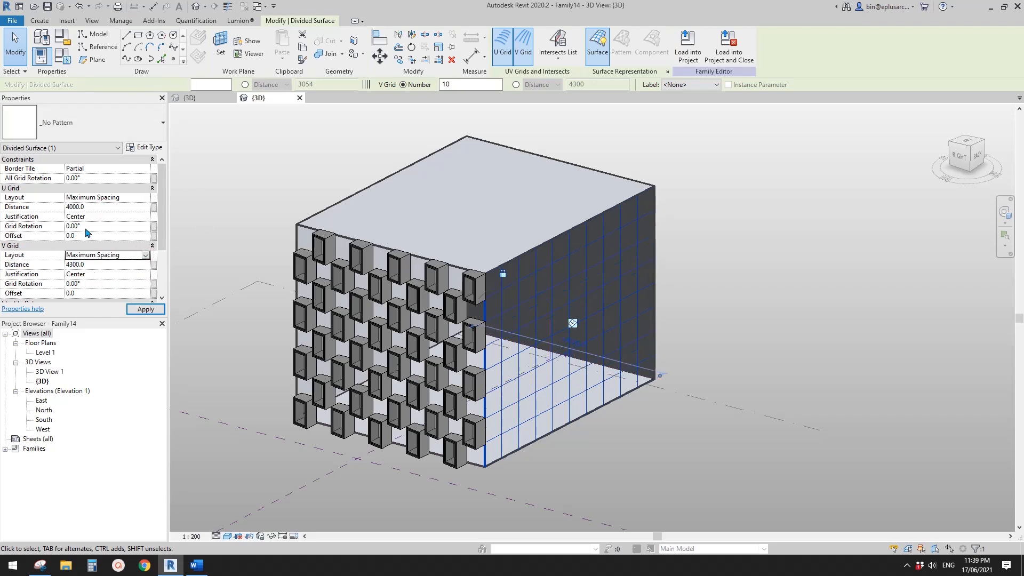
{"action": "left_click", "coordinate": [103, 265]}
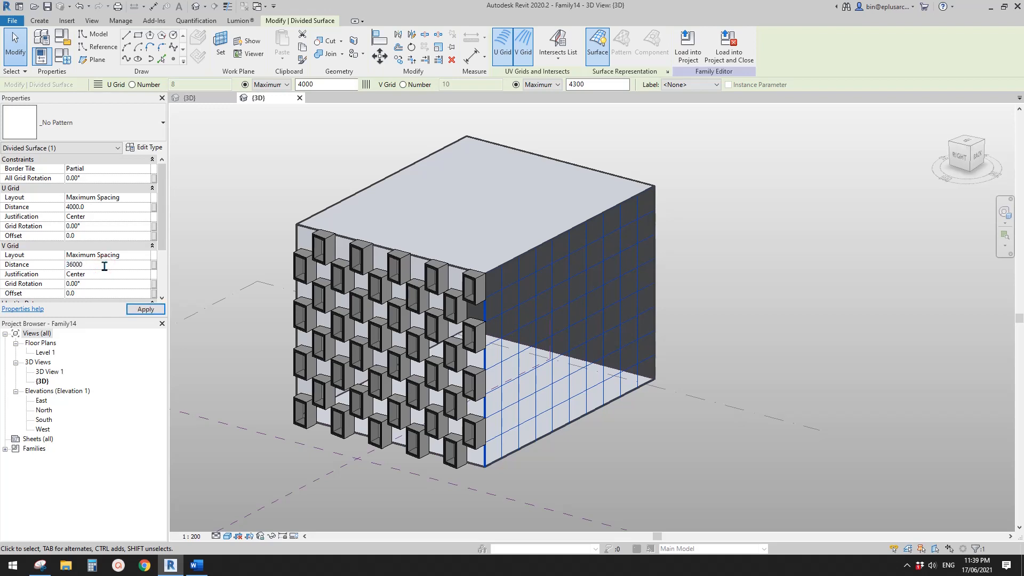
{"action": "type", "text": "36000"}
{"action": "key", "text": "BackSpace"}
{"action": "left_click", "coordinate": [104, 123]}
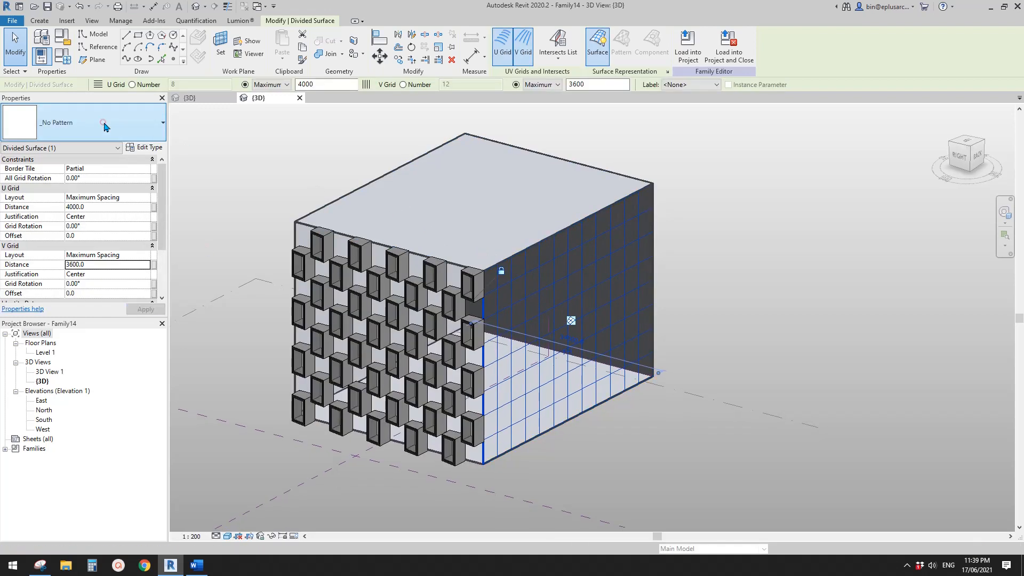
{"action": "left_click", "coordinate": [34, 300]}
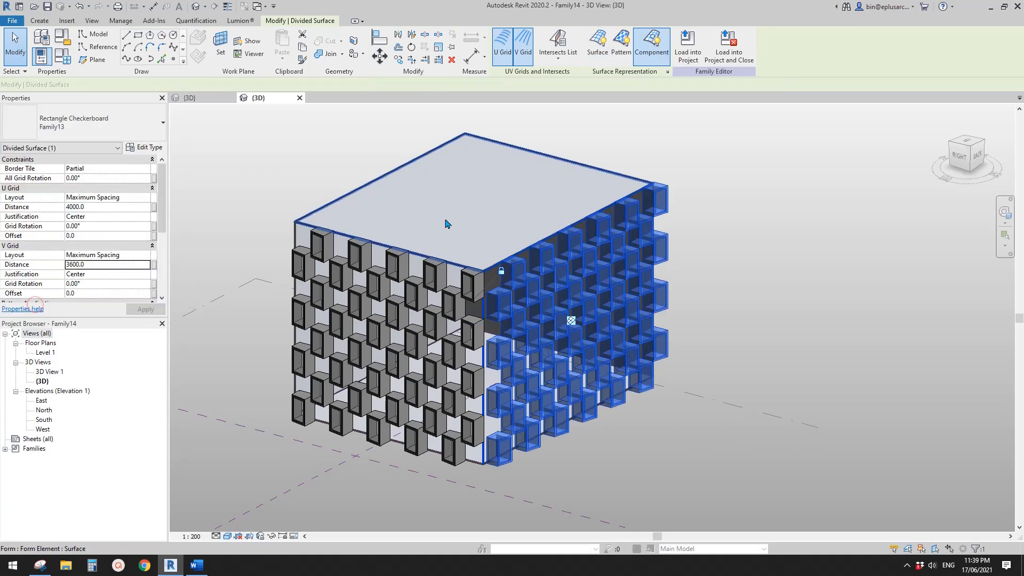
Step: Adjust the newly panelled side face's All Grid Rotation, trying 90° before turning its upright panels to face the opposite way
{"action": "middle_click_drag", "start_coordinate": [560, 321], "coordinate": [576, 290], "text": "shift"}
{"action": "left_click", "coordinate": [660, 357]}
{"action": "middle_click_drag", "start_coordinate": [660, 357], "coordinate": [545, 316], "text": "shift"}
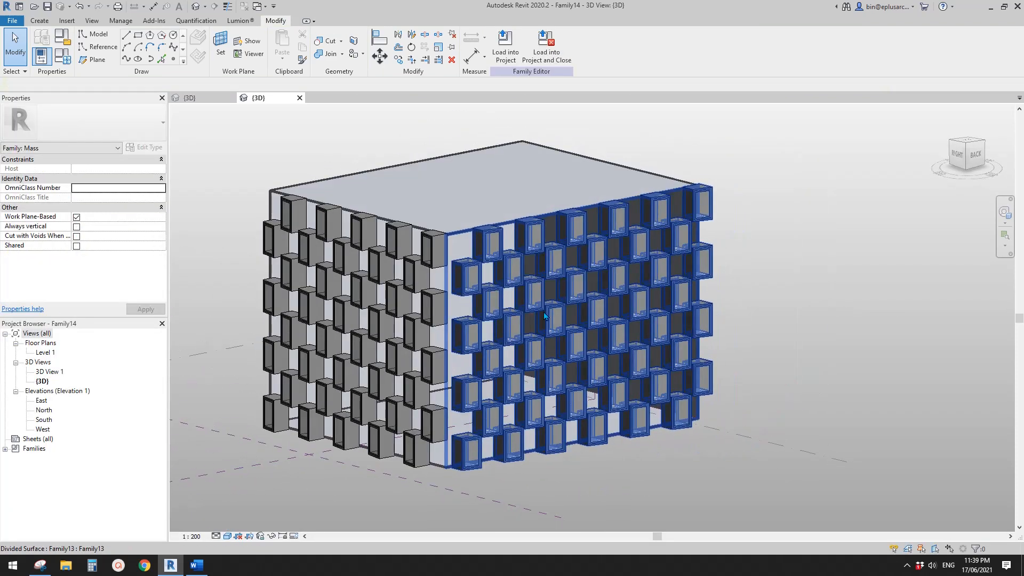
{"action": "left_click", "coordinate": [448, 255]}
{"action": "left_click", "coordinate": [103, 178]}
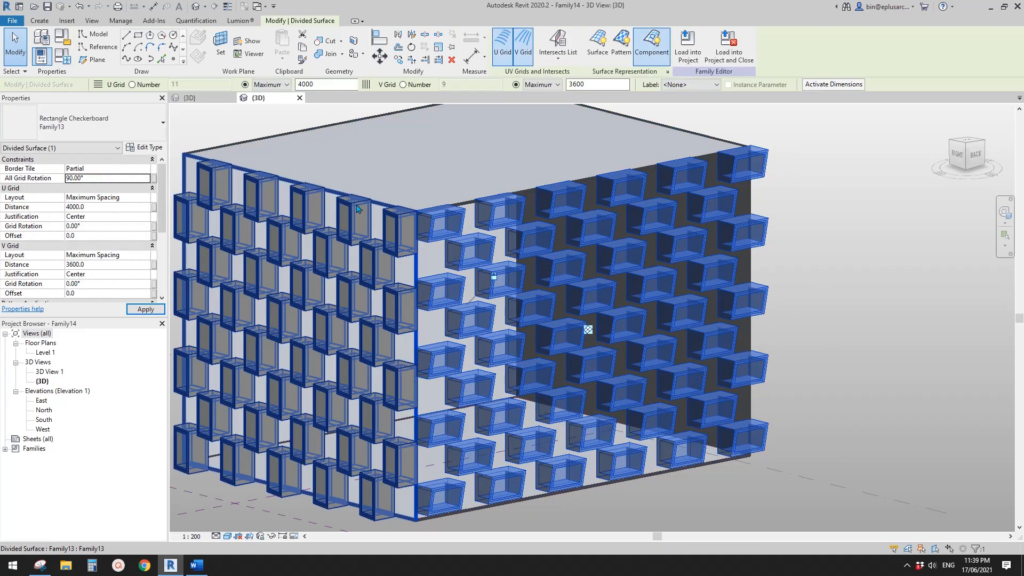
{"action": "middle_click_drag", "start_coordinate": [528, 319], "coordinate": [659, 284], "text": "shift"}
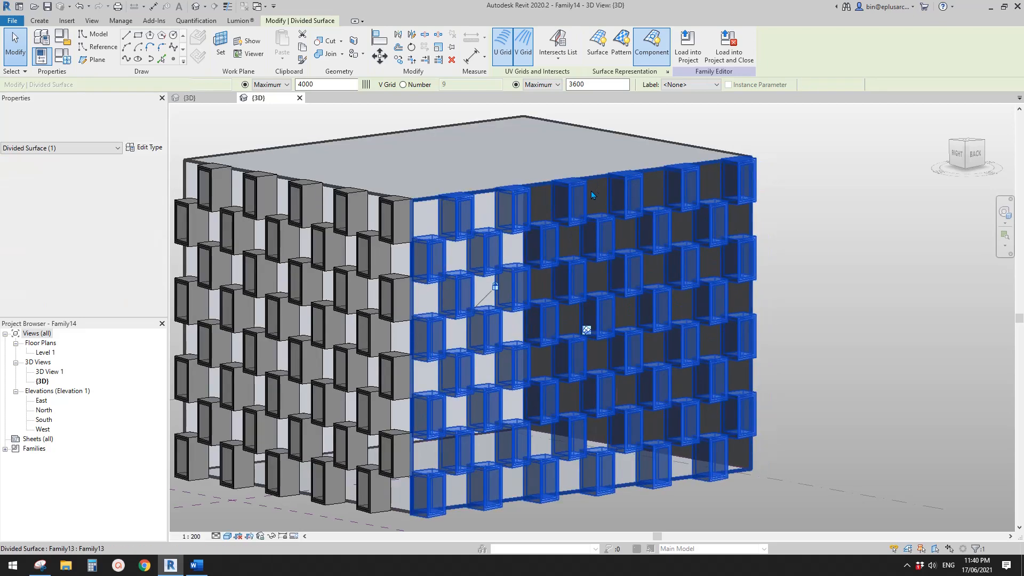
{"action": "key", "text": "Escape"}
Step: Examine the panel openings and orientation up close around the corner shared by the two panelled faces
{"action": "middle_click_drag", "start_coordinate": [535, 252], "coordinate": [536, 352], "text": "shift"}
{"action": "middle_click_drag", "start_coordinate": [667, 353], "coordinate": [778, 399], "text": "shift"}
{"action": "scroll", "coordinate": [606, 446], "scroll_direction": "up", "scroll_amount": 5}
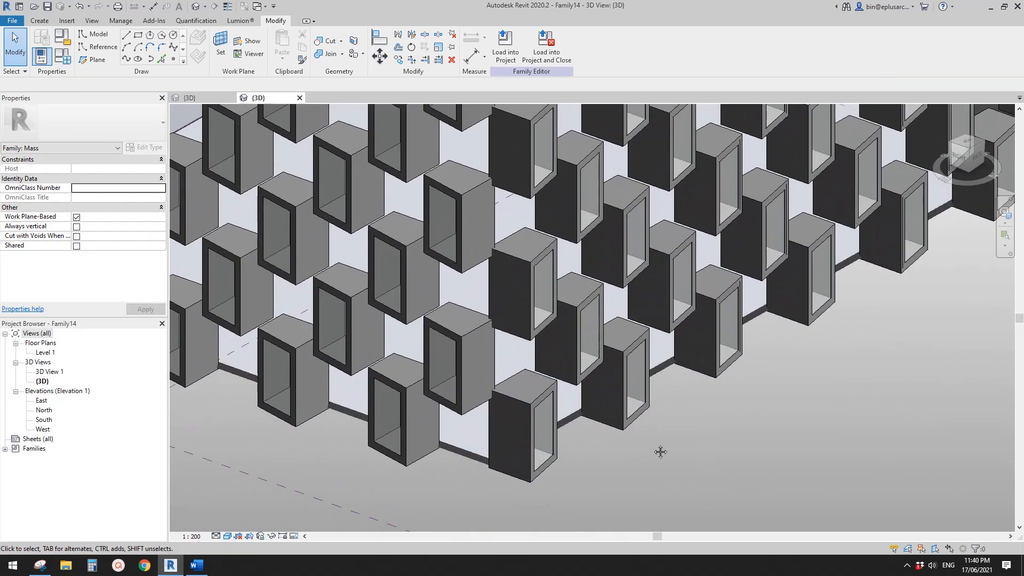
{"action": "middle_click_drag", "start_coordinate": [658, 395], "coordinate": [588, 362], "text": "shift"}
{"action": "scroll", "coordinate": [579, 354], "scroll_direction": "down", "scroll_amount": 2}
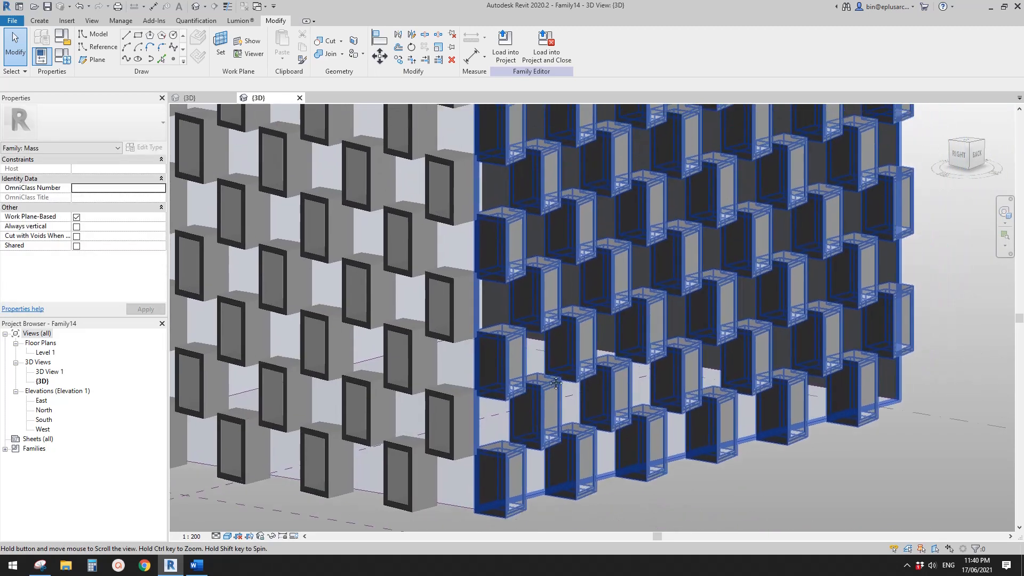
{"action": "scroll", "coordinate": [555, 364], "scroll_direction": "down", "scroll_amount": 3}
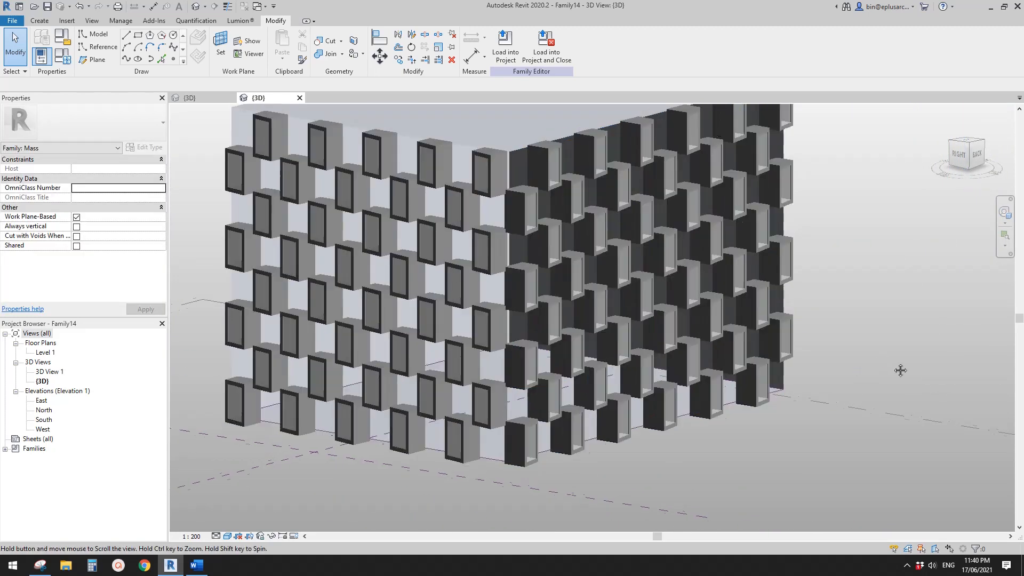